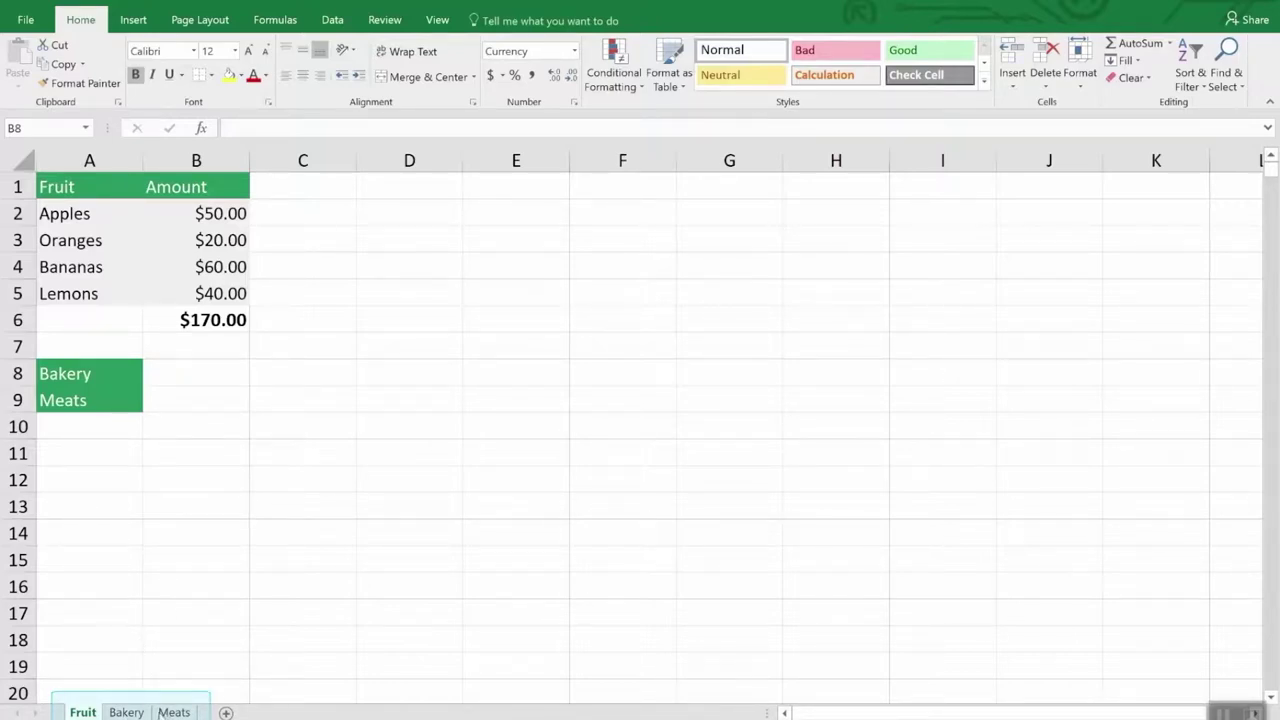
View the Meats sheet and return to the Fruit sheet
left_click(165, 712, "shift")
left_click(175, 712)
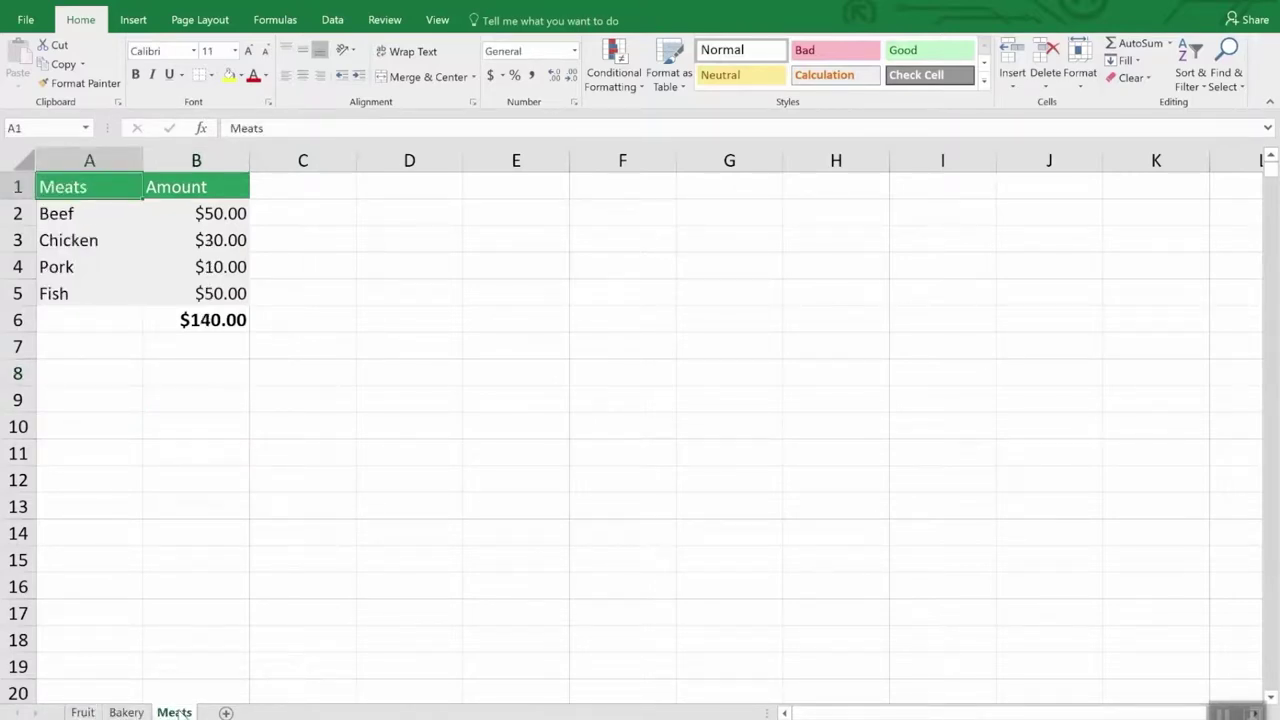
left_click(84, 712)
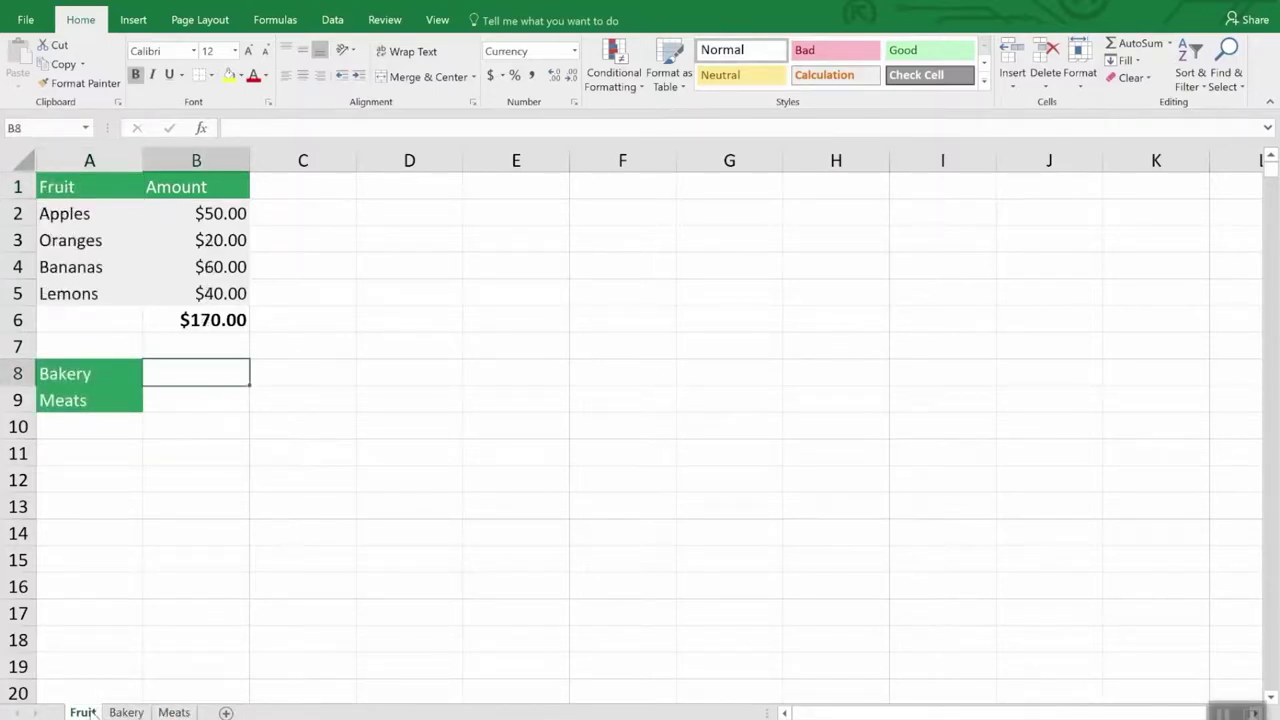
Create a copy of the Fruit sheet within Inventory.xlsx, placed before the Fruit sheet
right_click(90, 712)
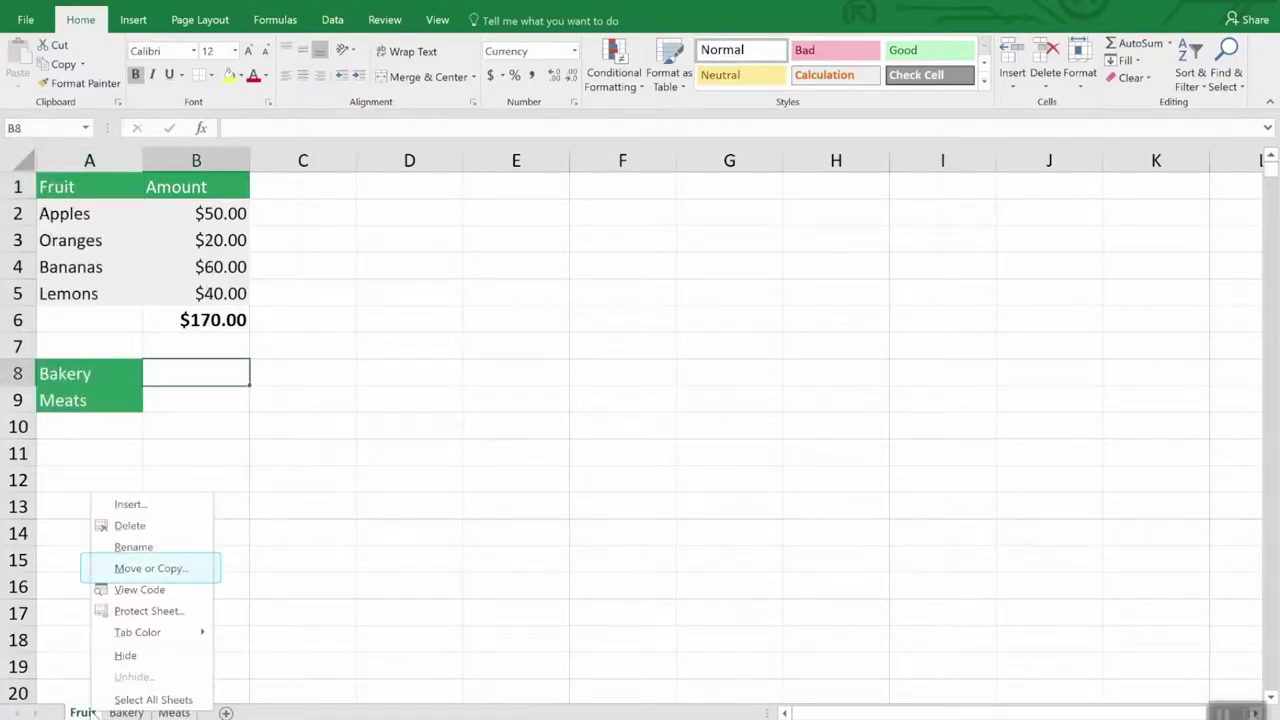
left_click(163, 572)
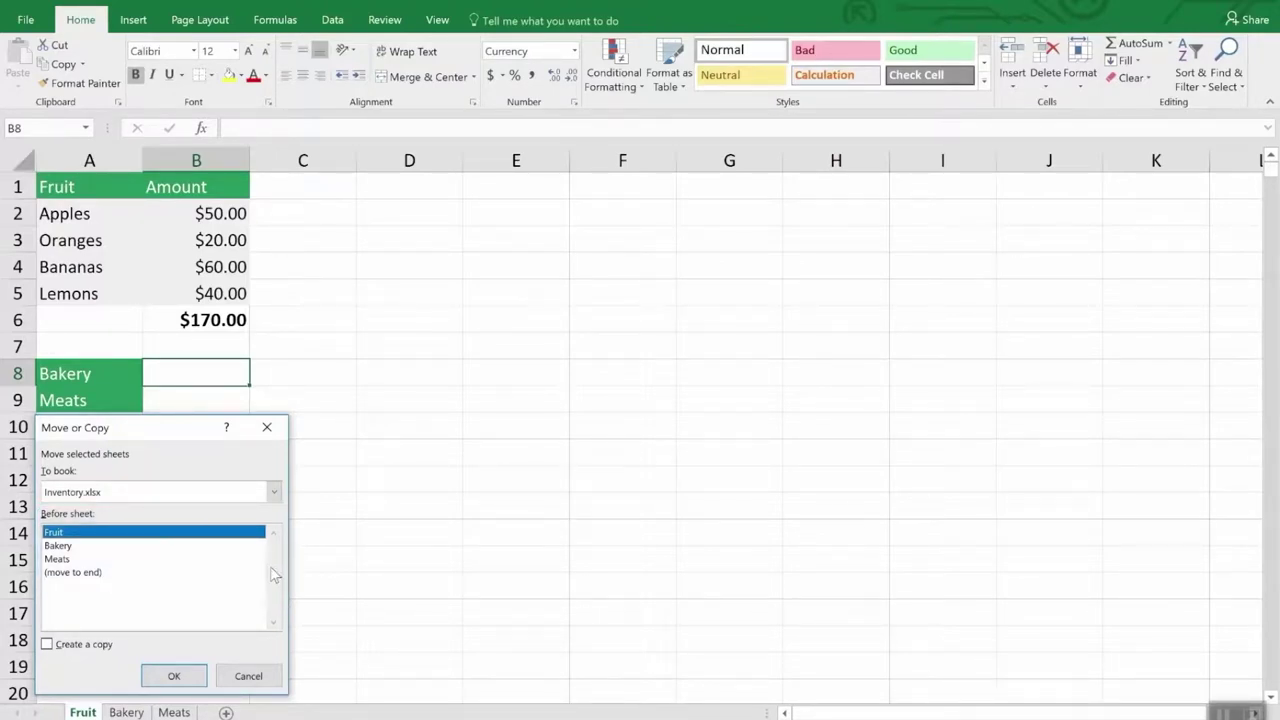
left_click(78, 649)
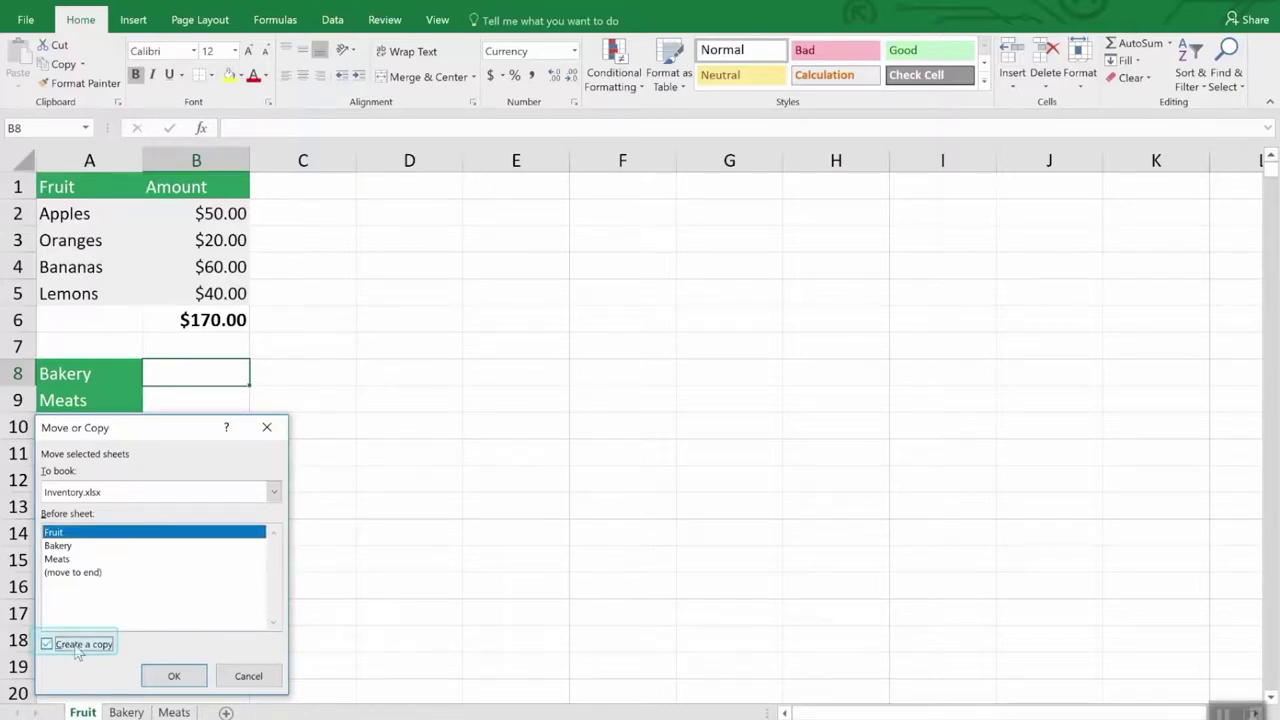
left_click(175, 680)
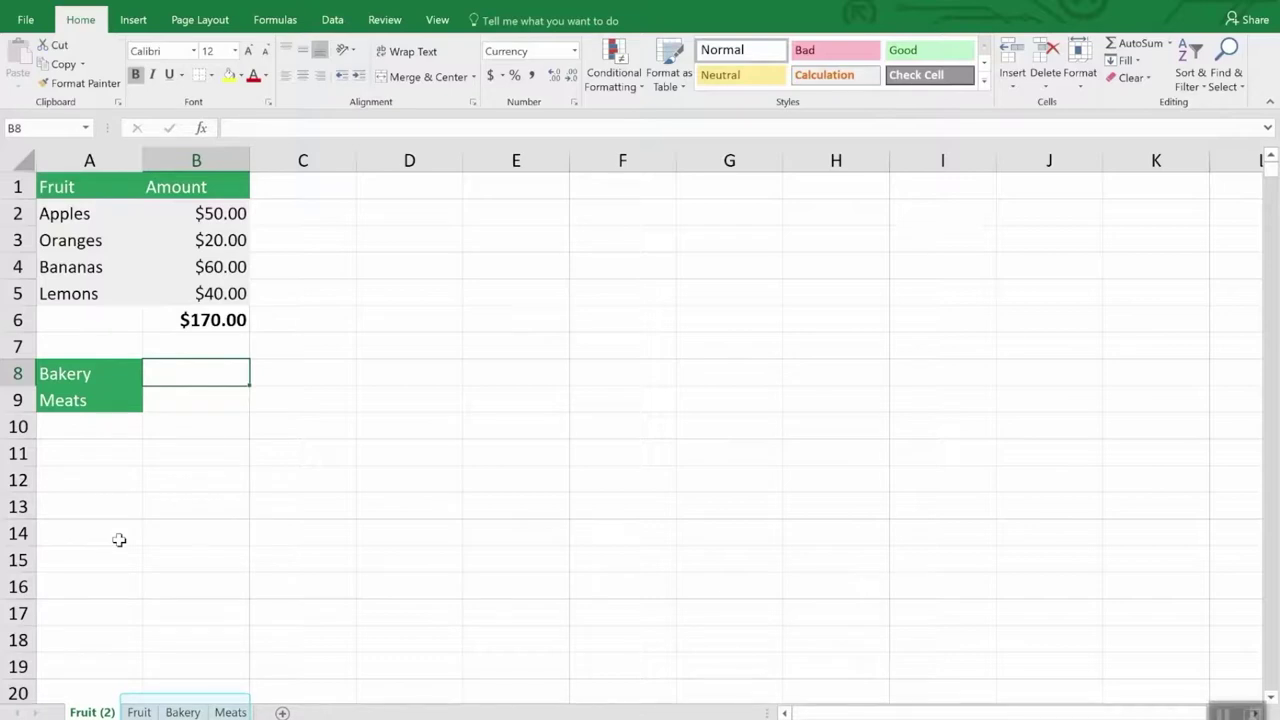
Permanently delete the copied sheet Fruit (2) from the workbook
right_click(85, 712)
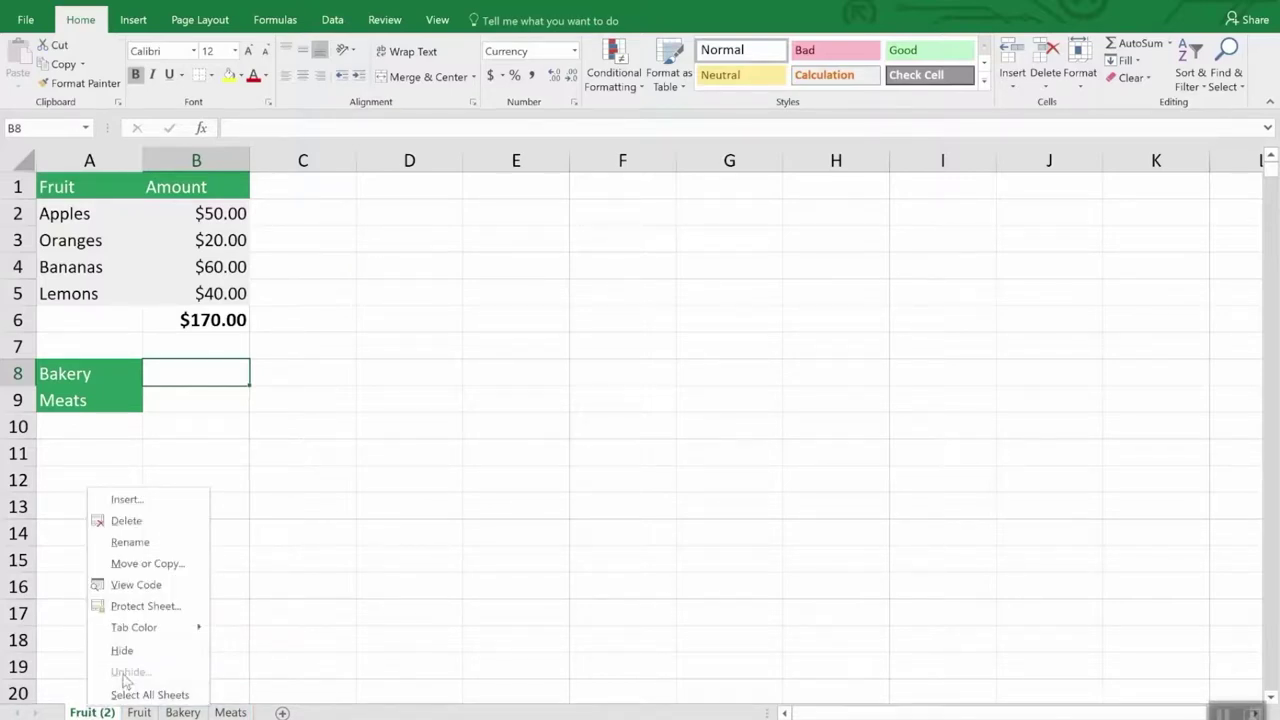
left_click(140, 520)
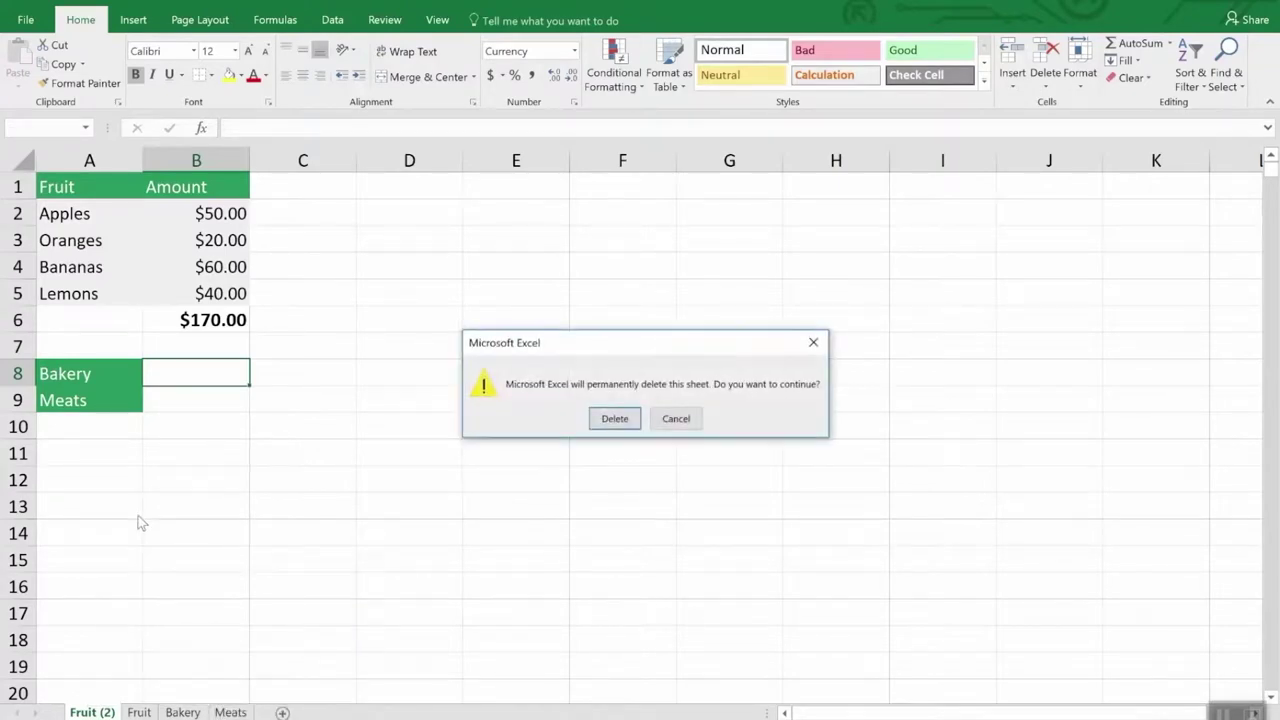
left_click(604, 419)
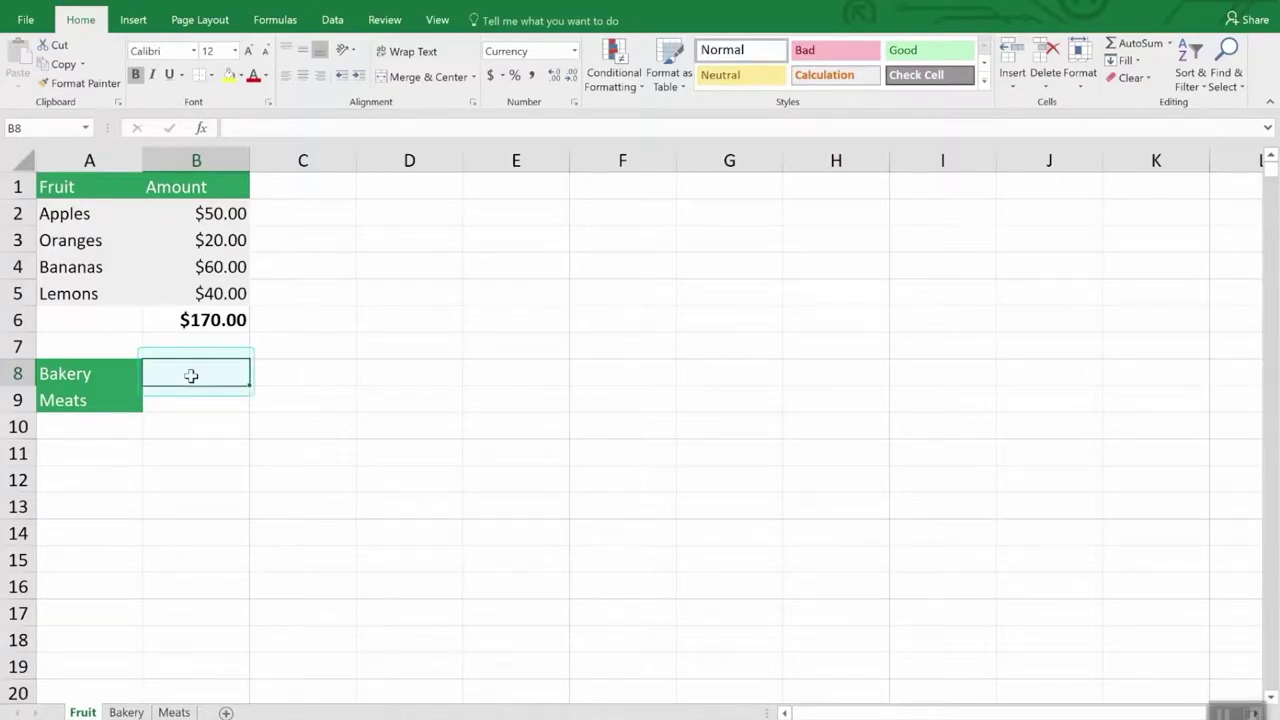
In cell B8 of the Fruit sheet, enter a SUM formula referencing the Bakery sheet's total in B7
type("=")
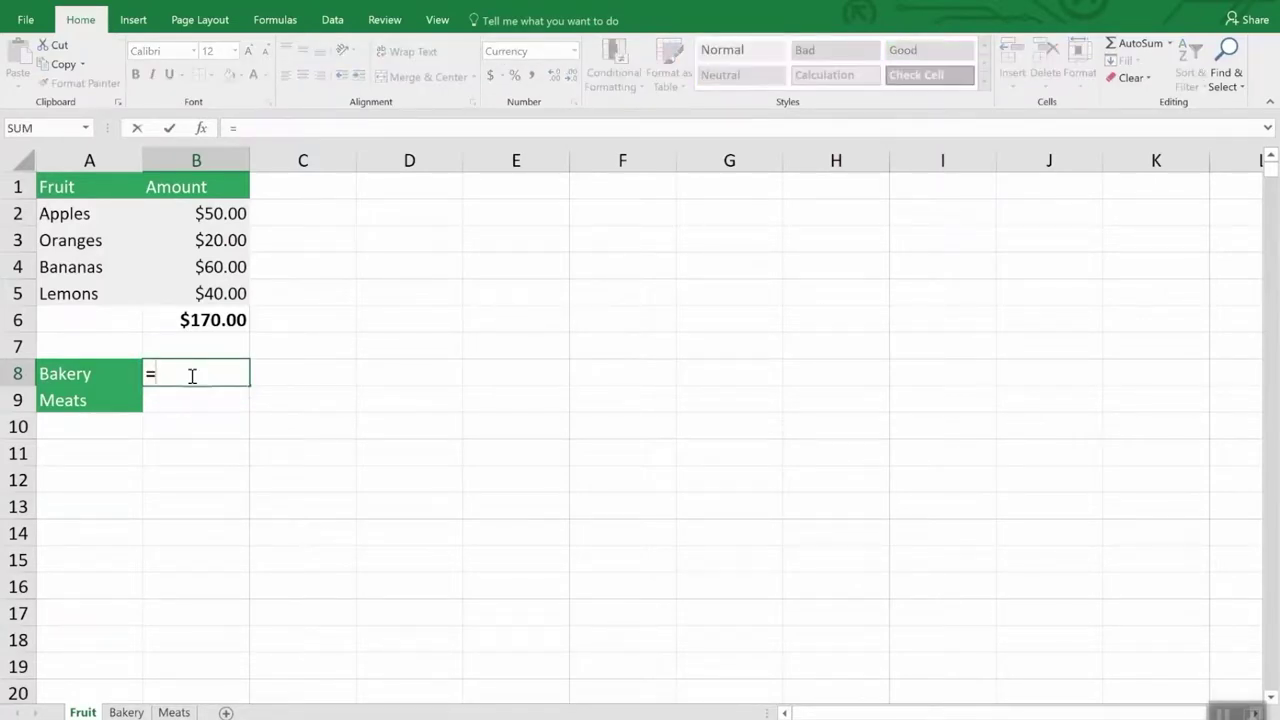
type("su")
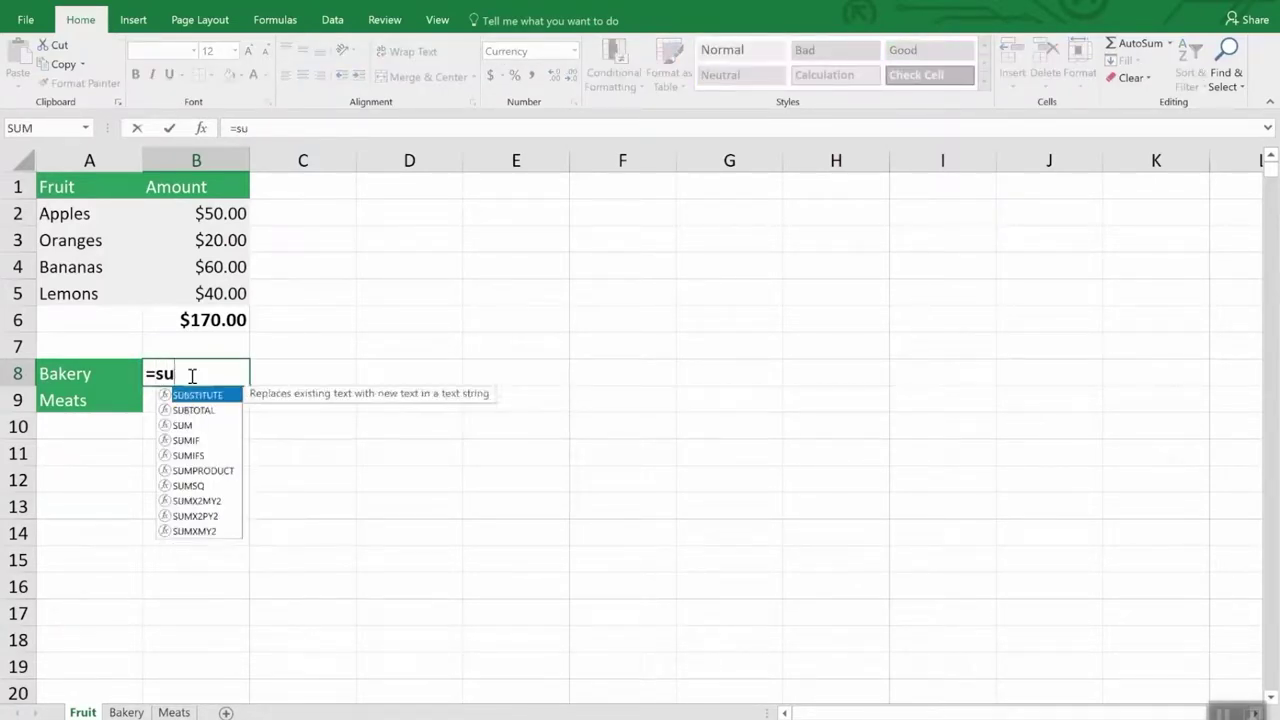
type("m(")
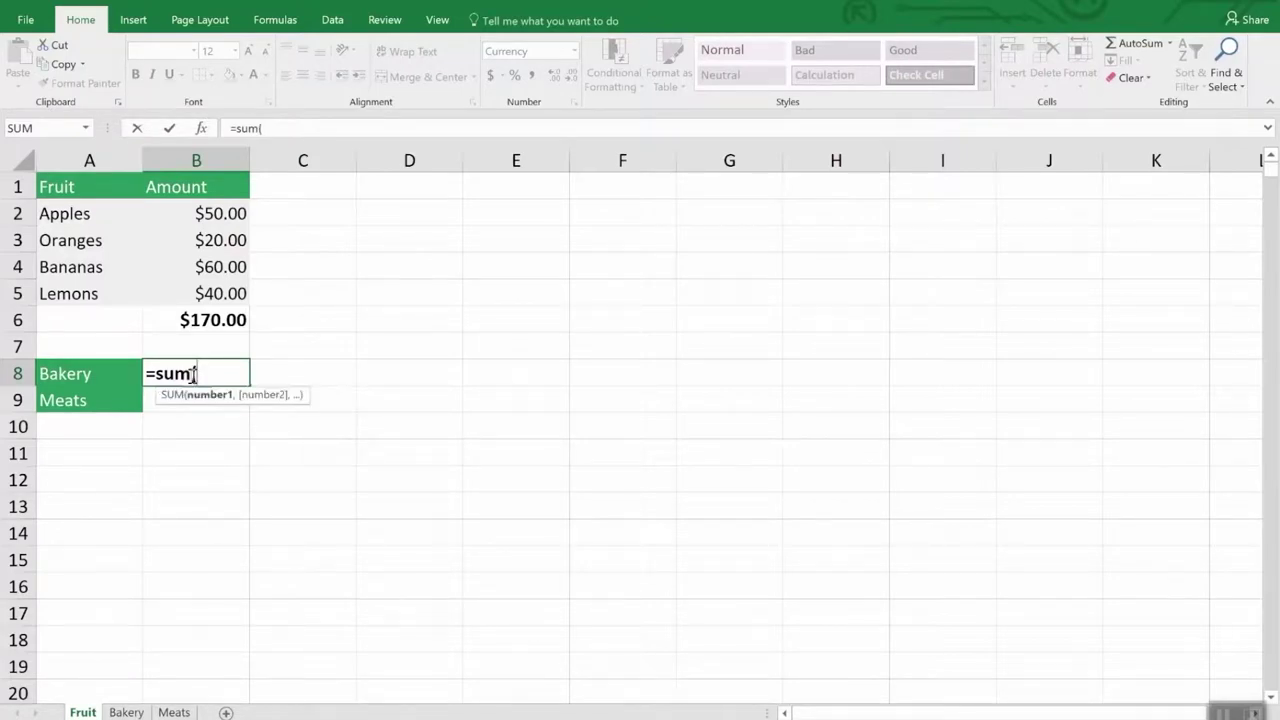
left_click(126, 712)
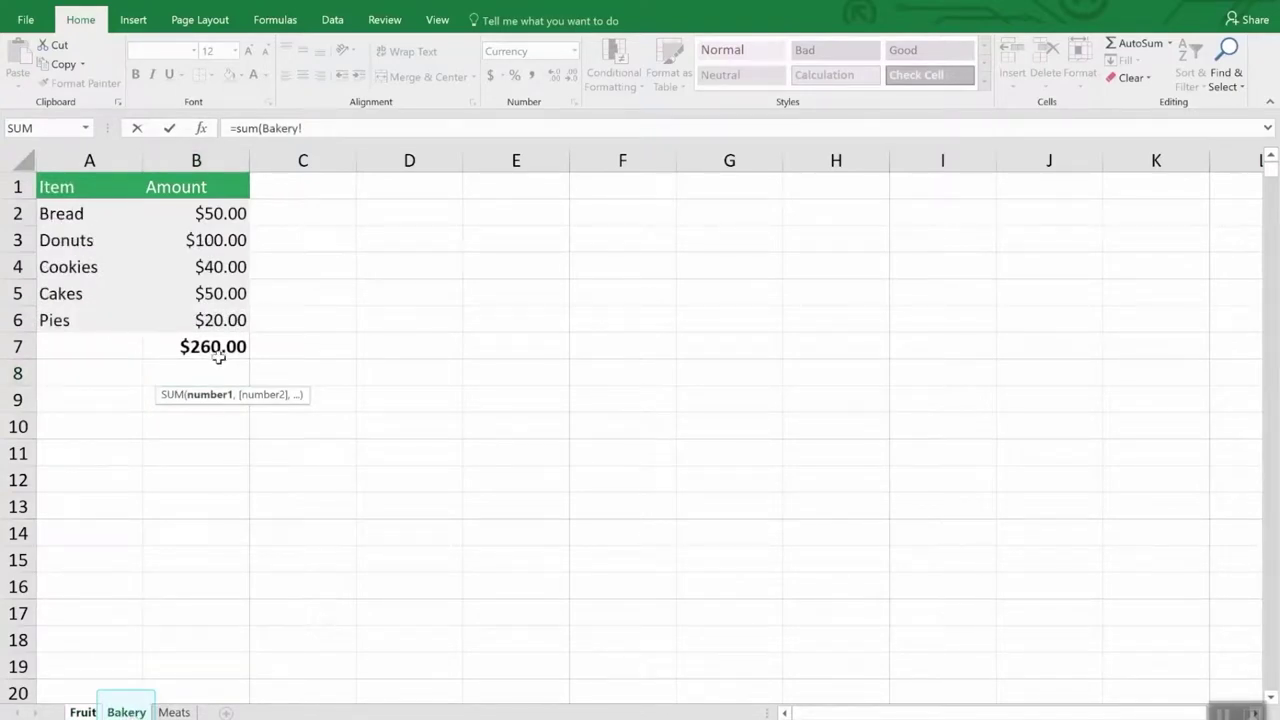
left_click(223, 345)
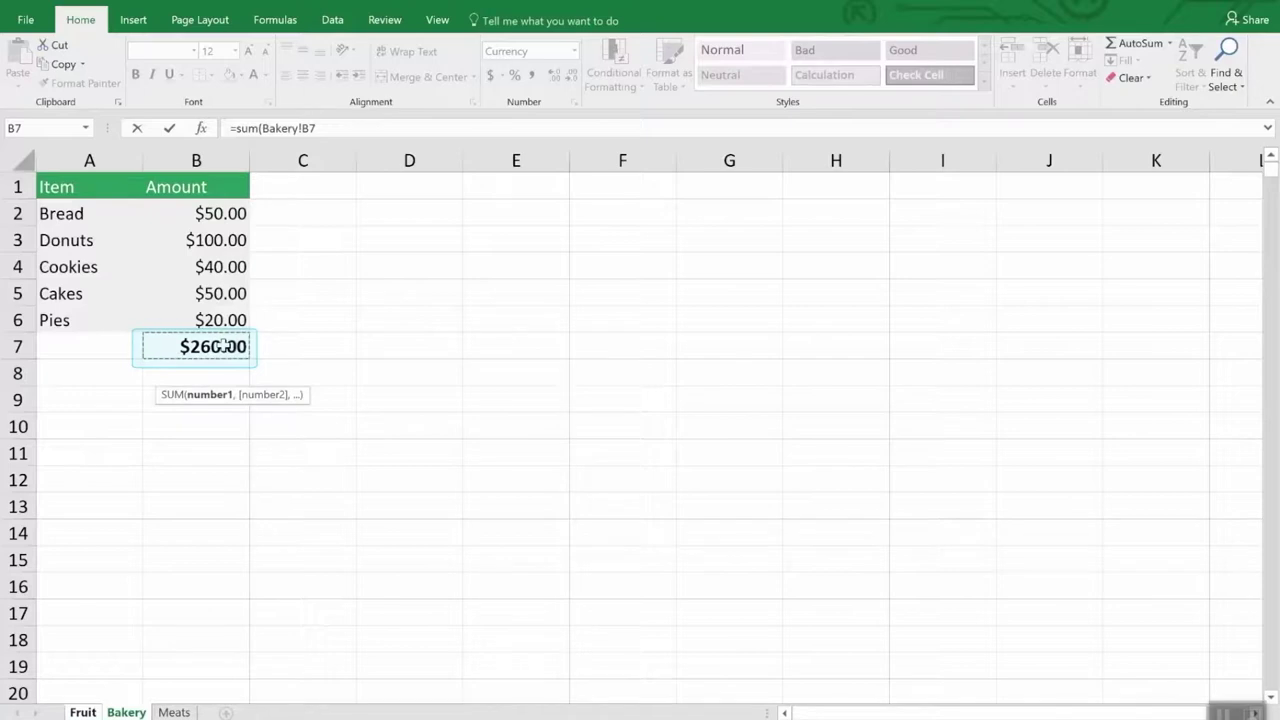
key("Return")
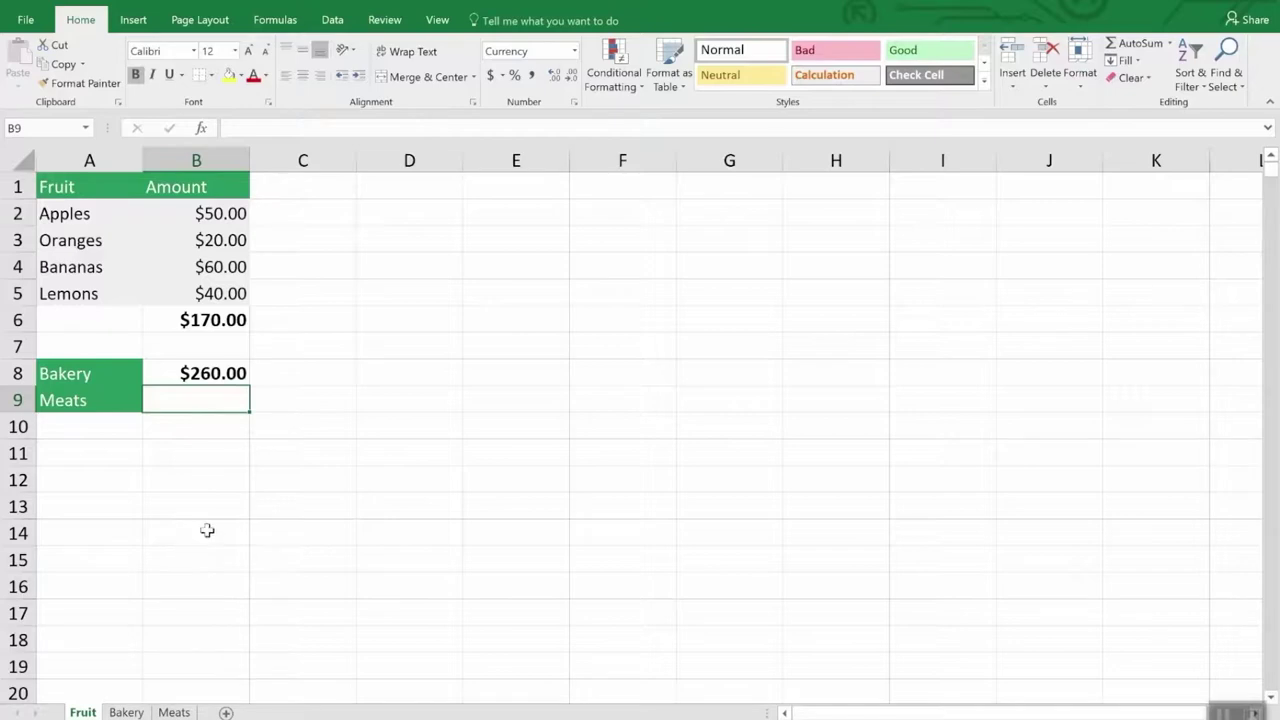
In cell B9 of the Fruit sheet, enter a SUM formula adding the Chicken and Fish amounts, Meats!B3 and Meats!B5
type("=sum")
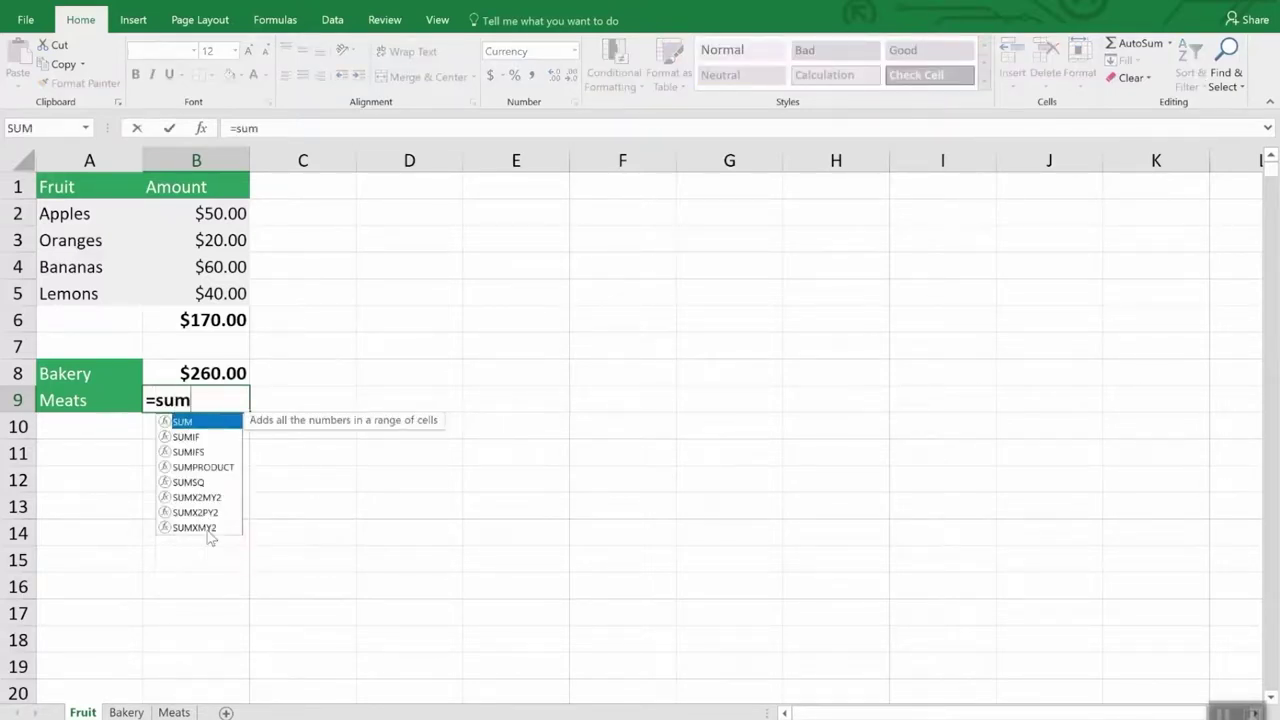
type("(")
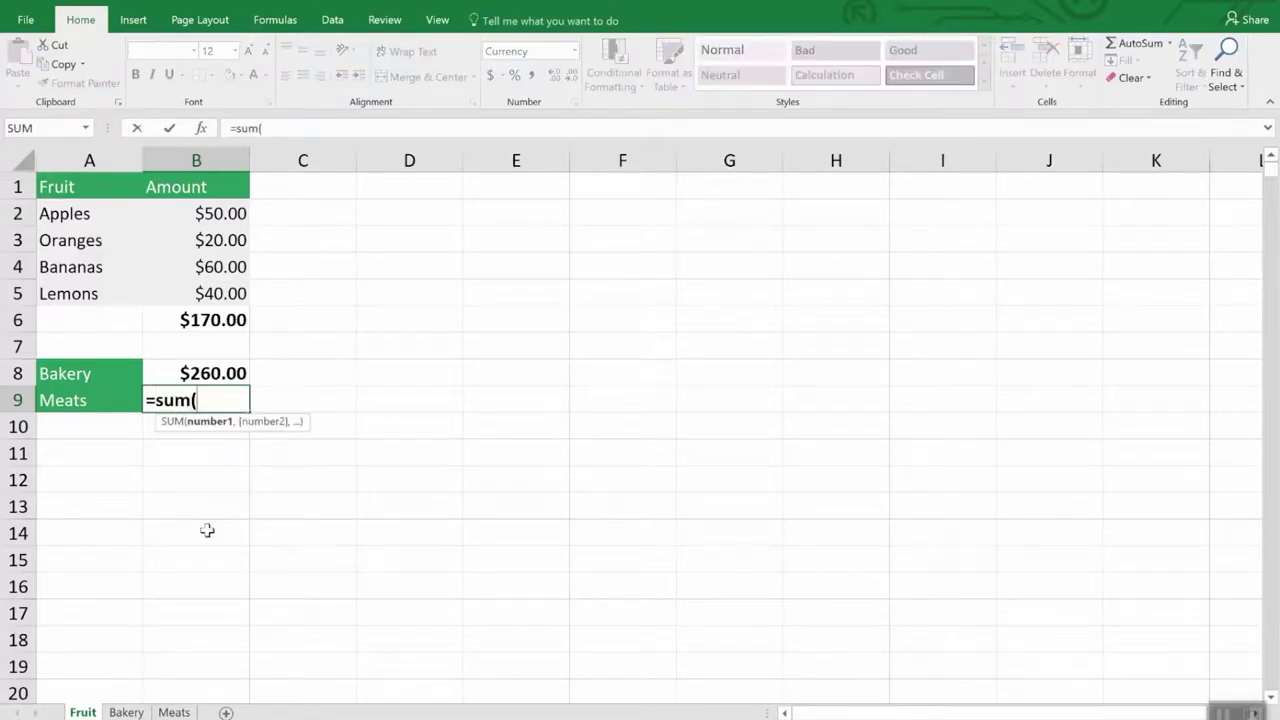
left_click(174, 712)
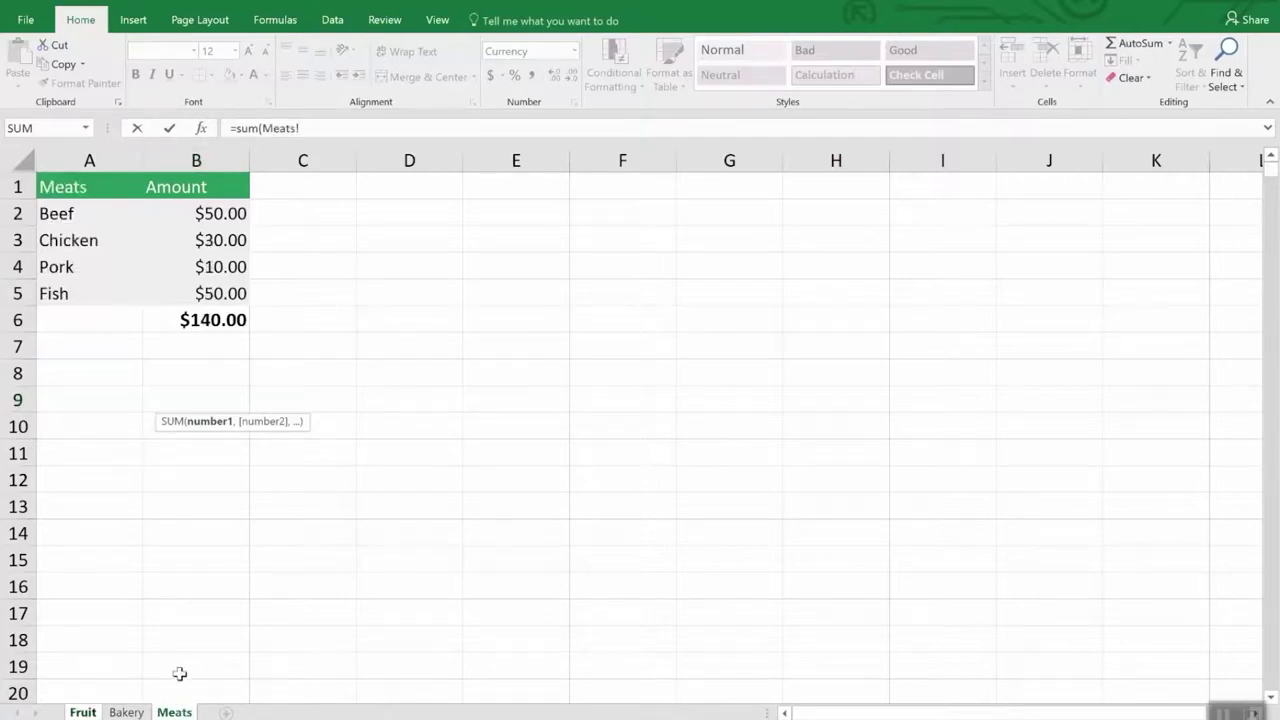
left_click(234, 243)
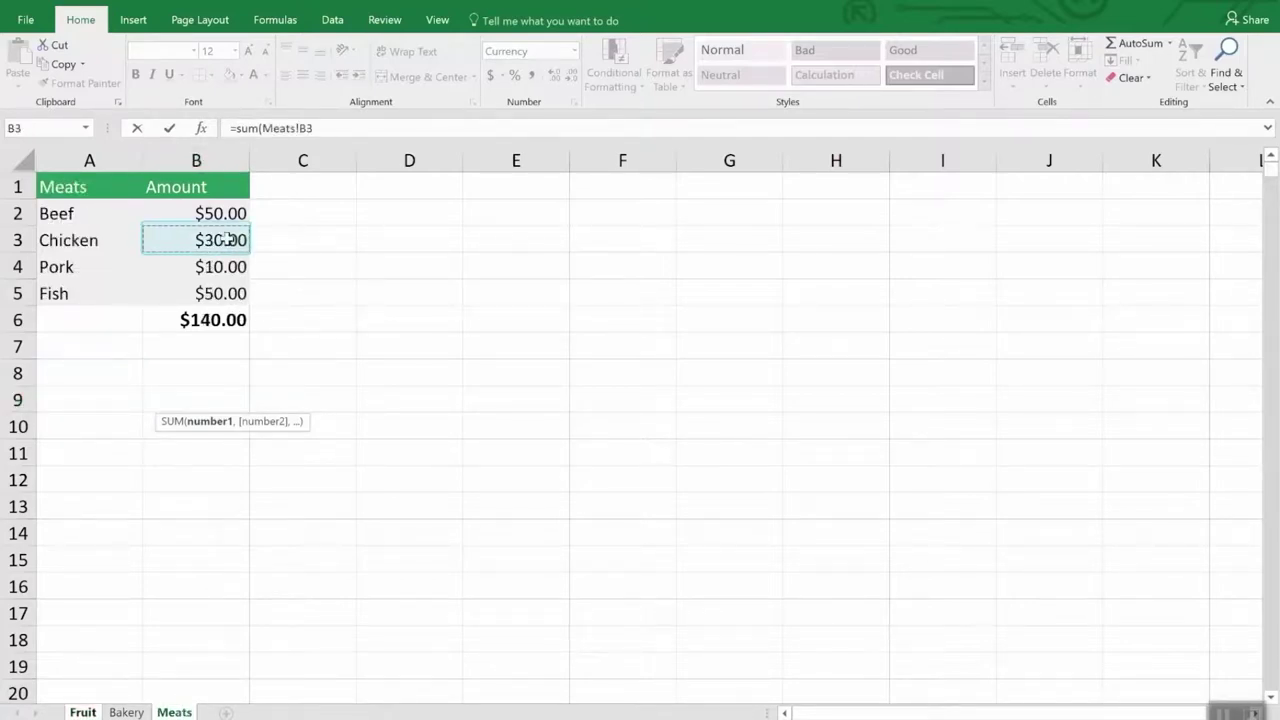
type(",")
left_click(230, 293)
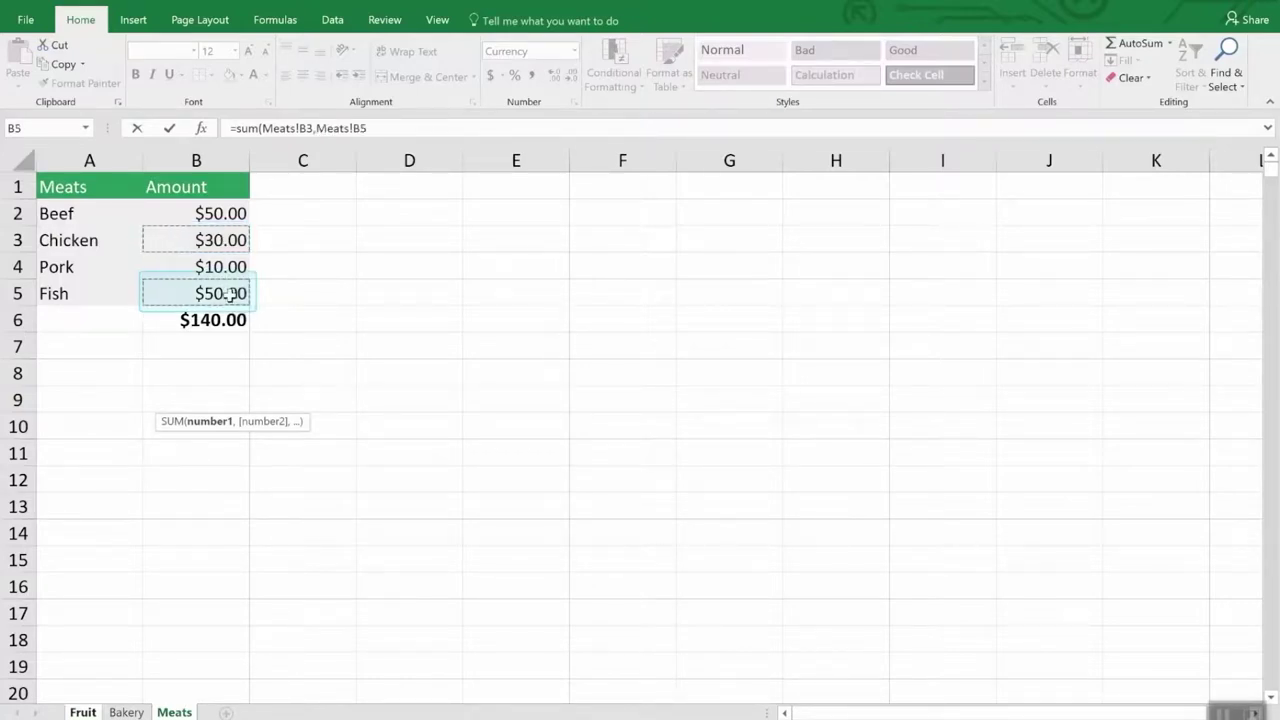
key("Return")
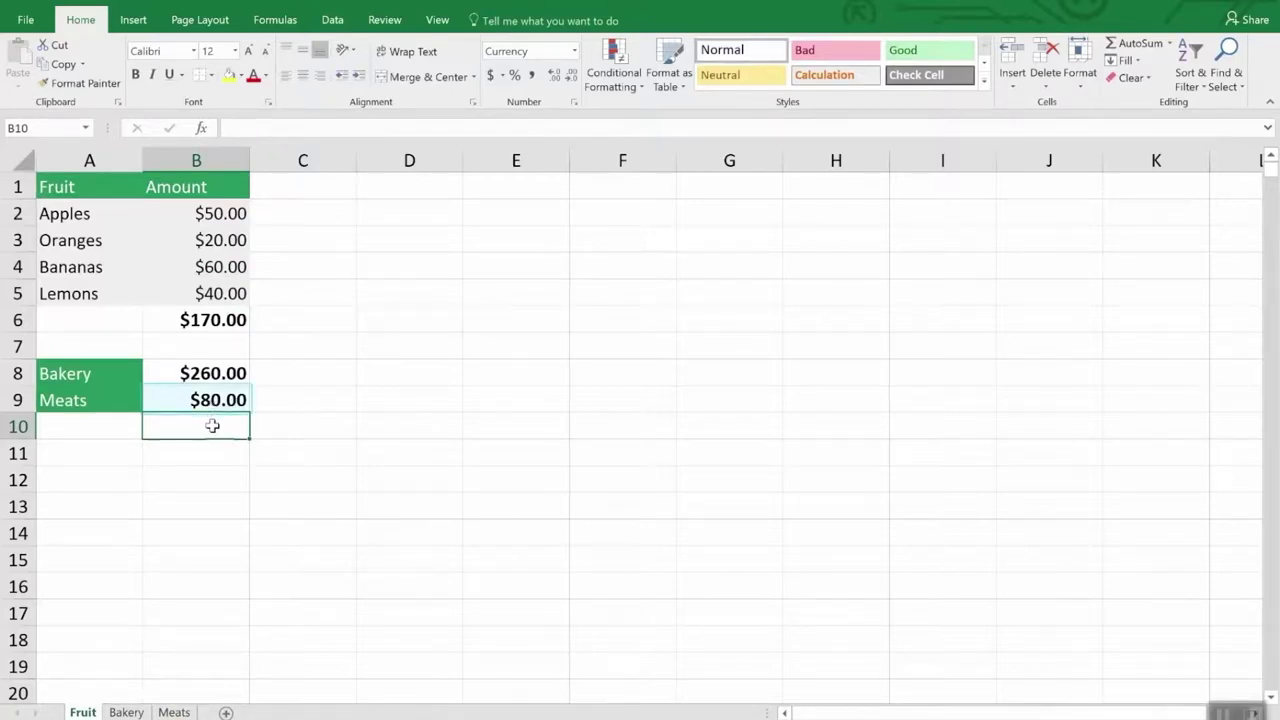
Examine the sheet name and cell reference in the B8 formula, and view the Bakery and Meats sheets
left_click(214, 374)
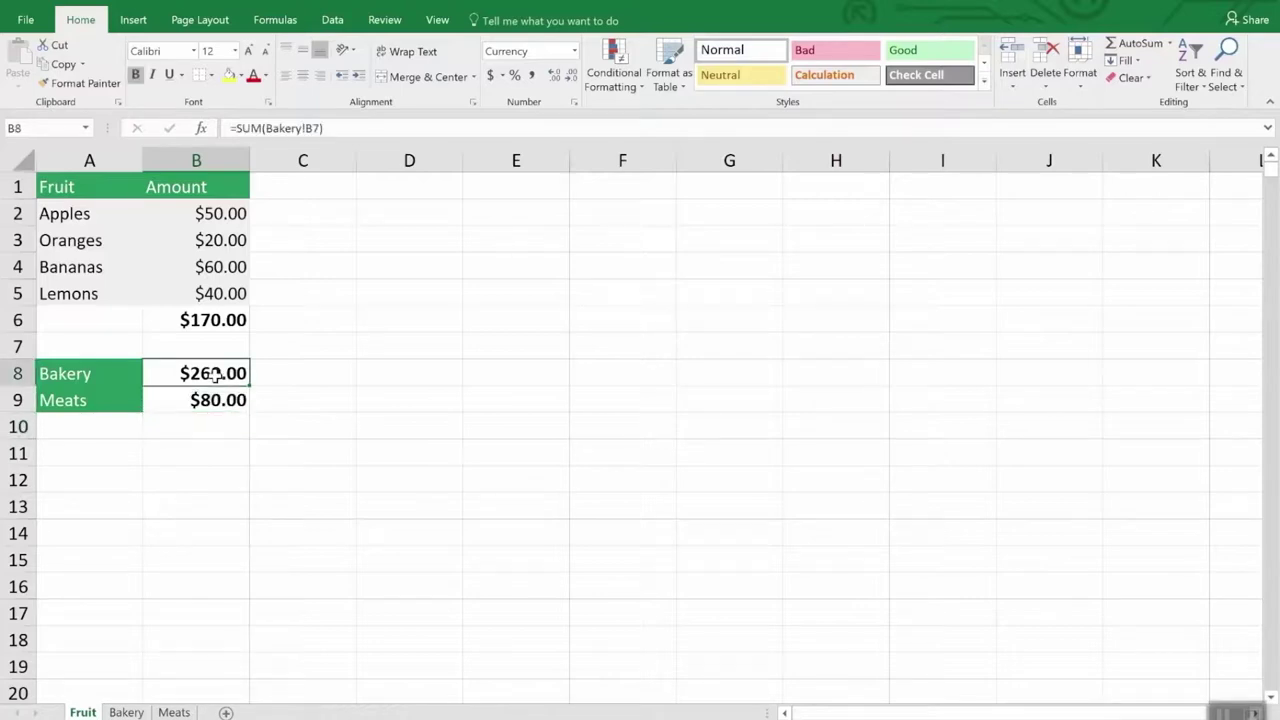
left_click(352, 128)
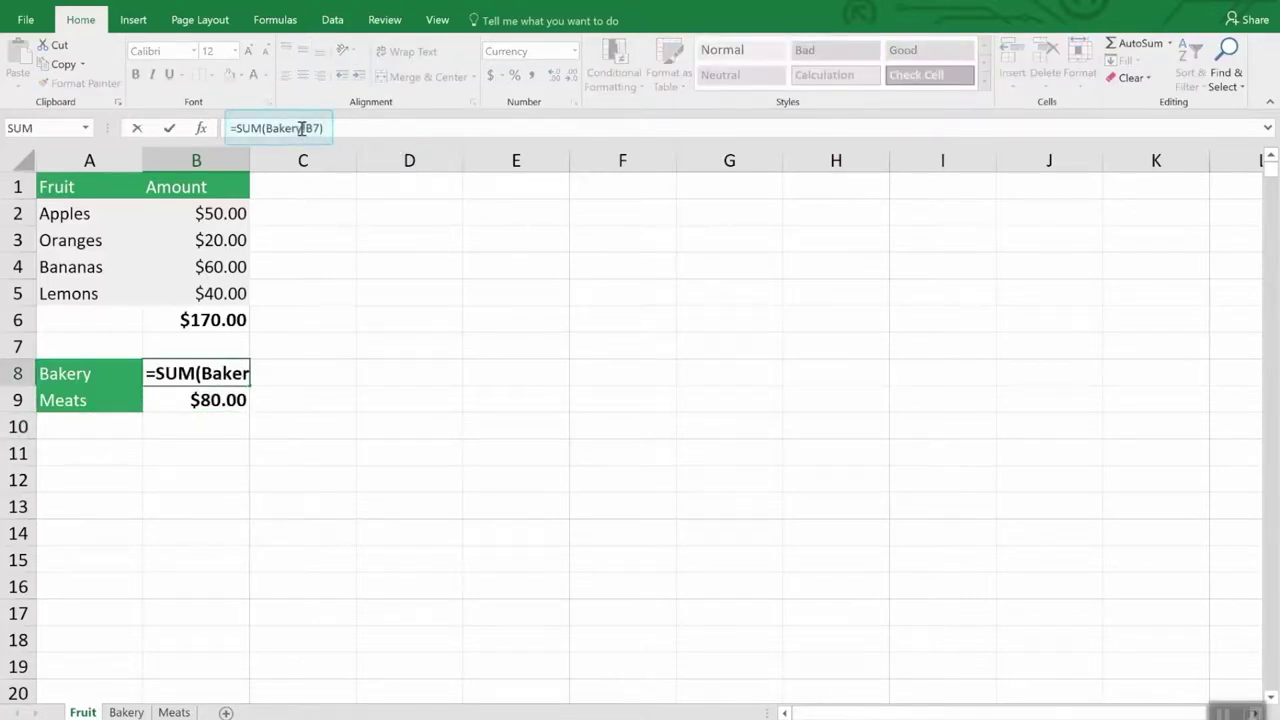
left_click_drag(306, 128, 268, 128)
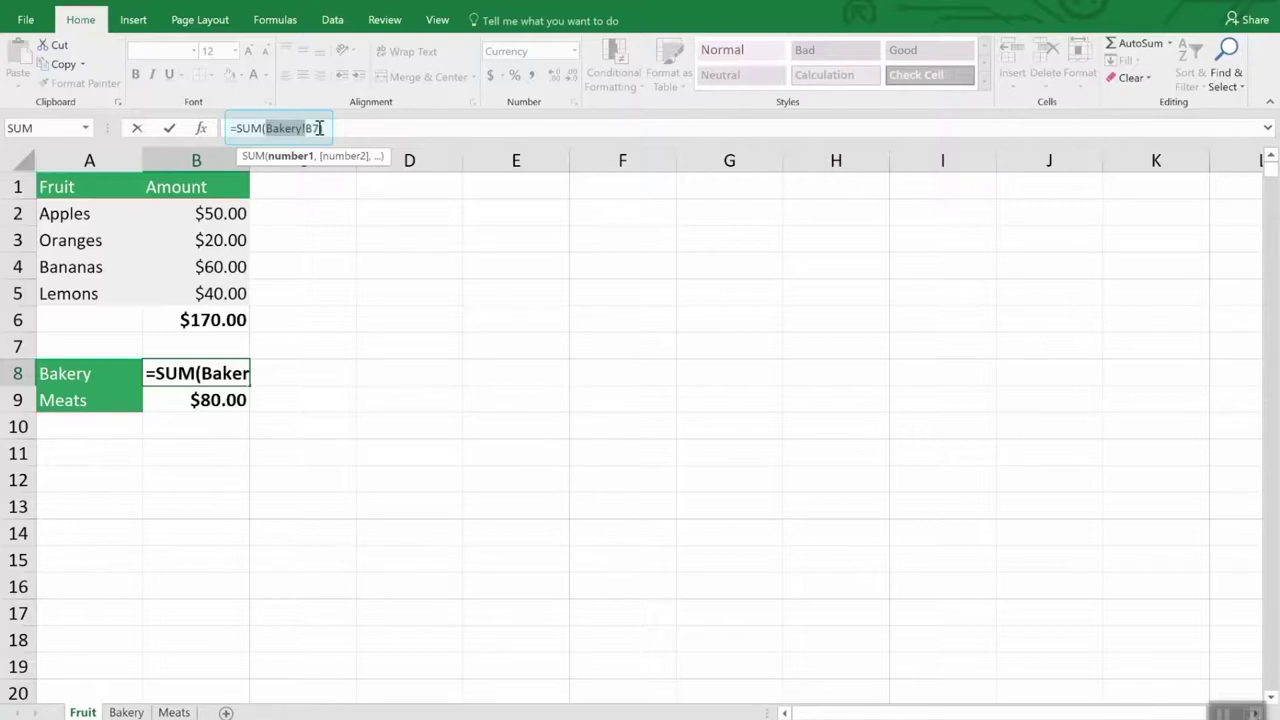
type(")")
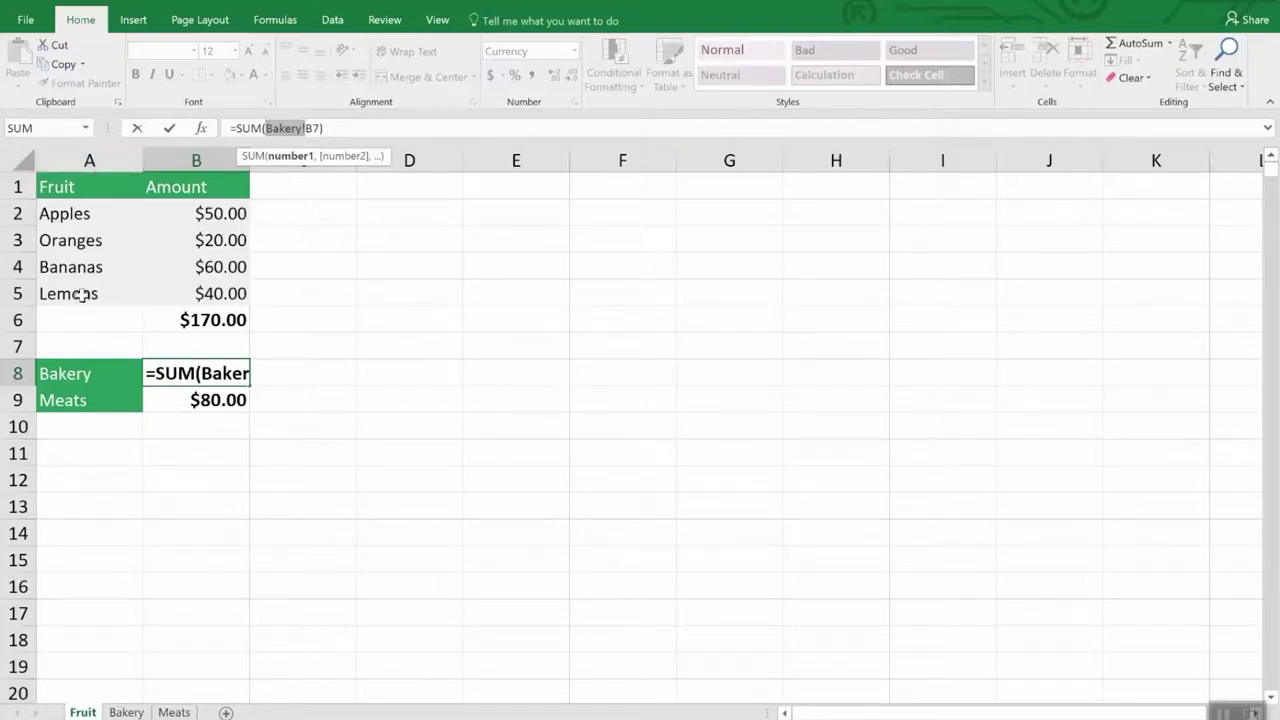
left_click(126, 712)
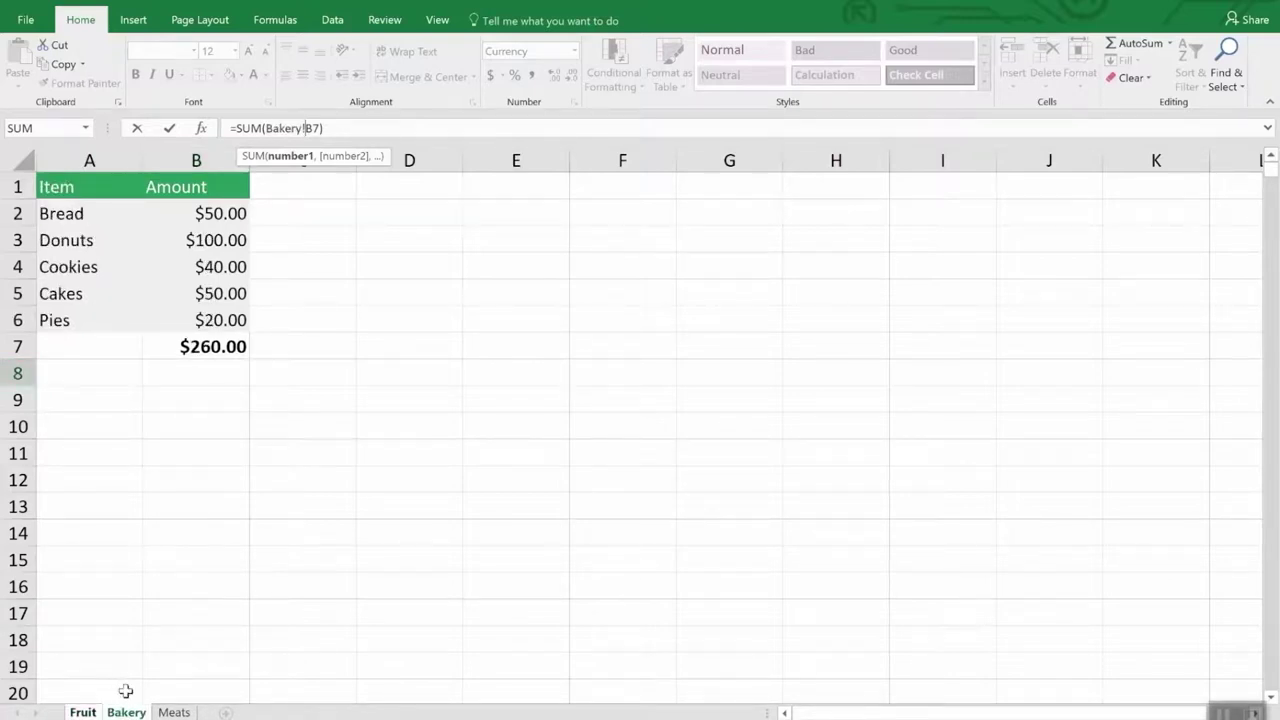
left_click(176, 712)
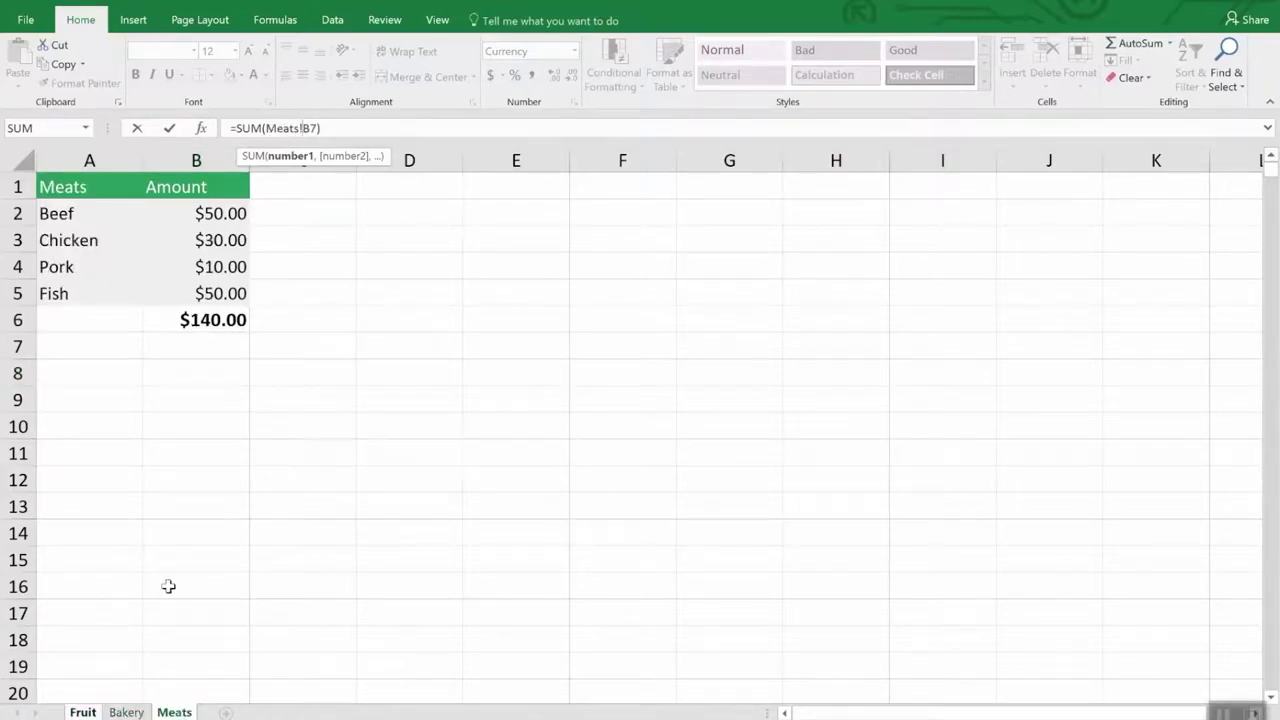
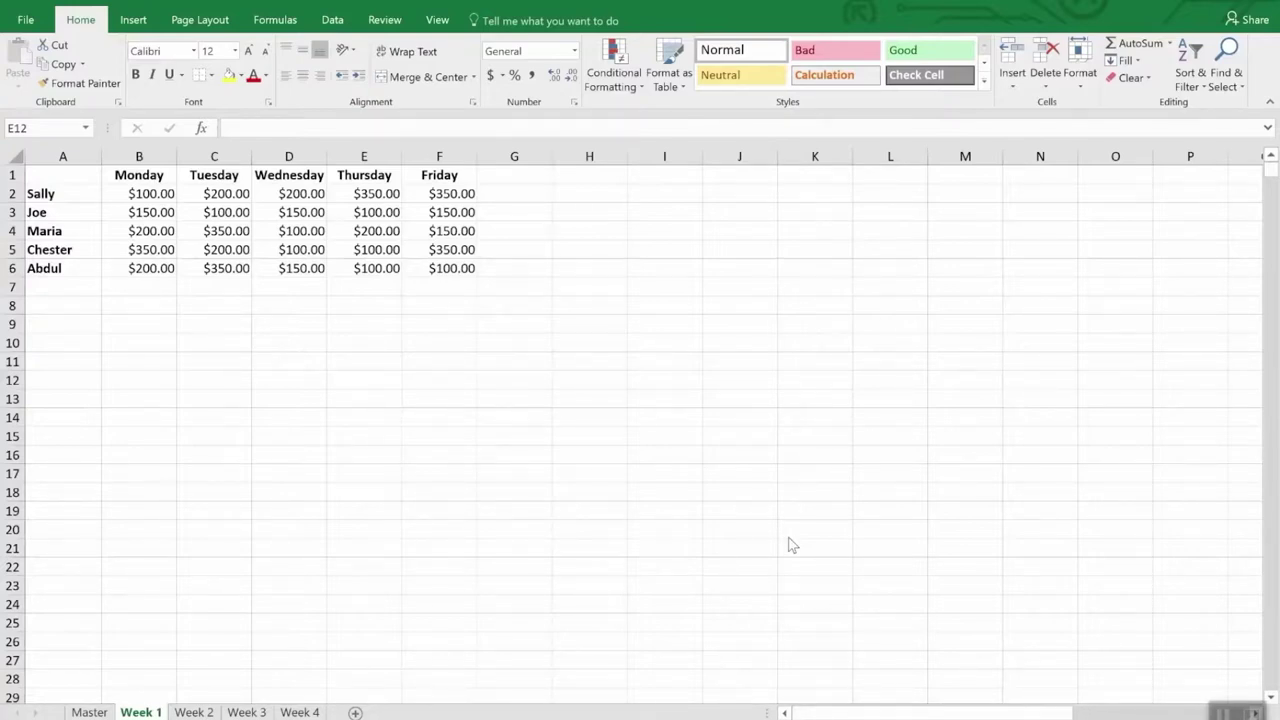
View the Week 3 and Week 4 sheets and go to the Master sheet
left_click(246, 712)
left_click(300, 712)
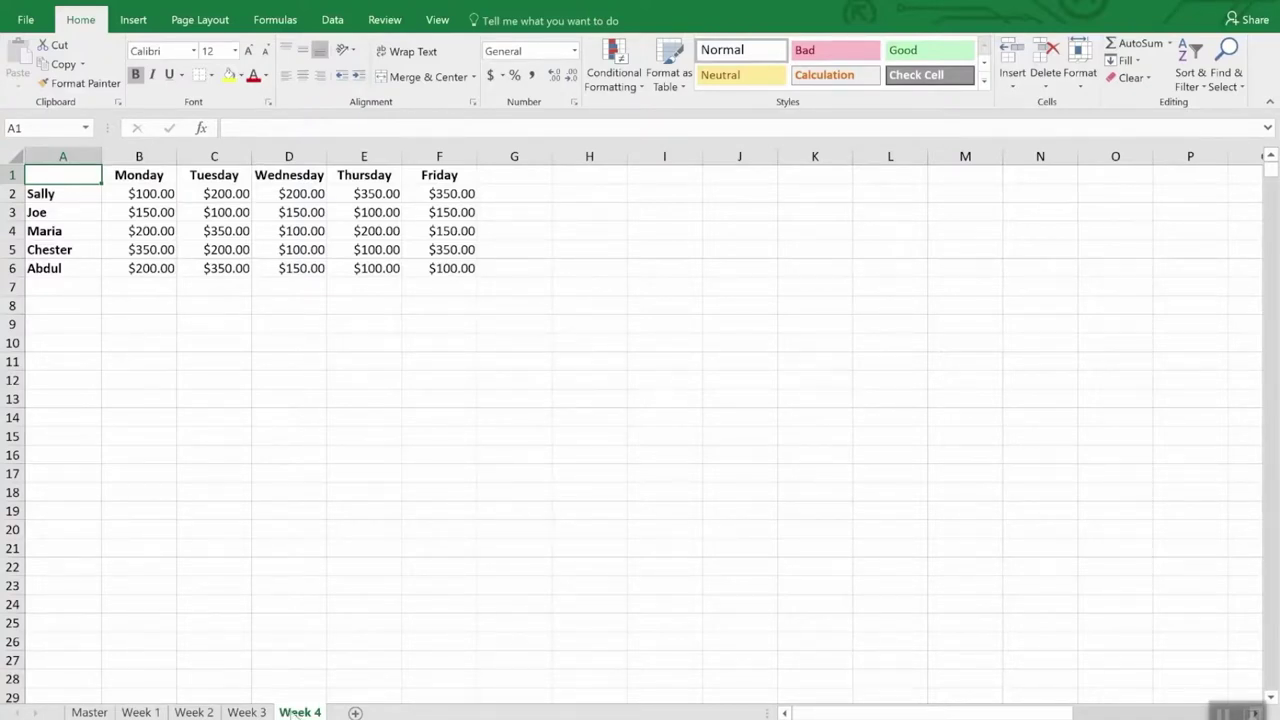
left_click(89, 712)
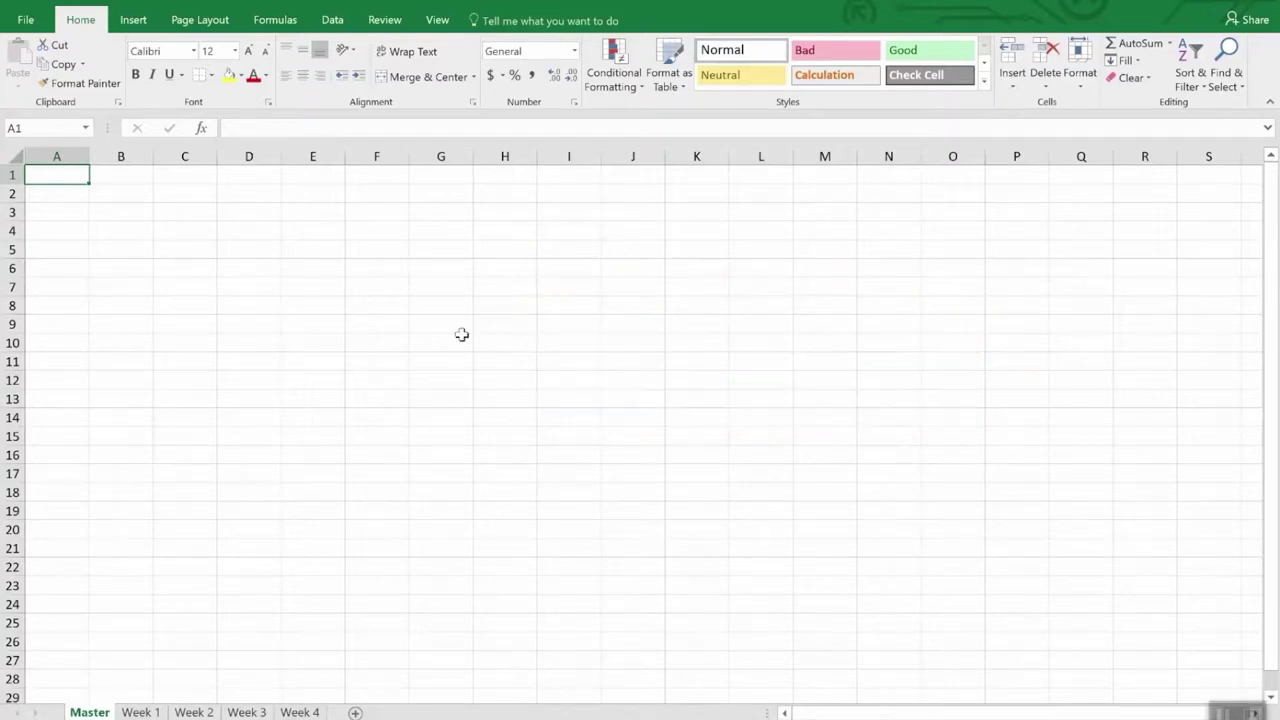
Start a consolidation on the Master sheet using the Sum function, and add Week 1's range A1:F6 as its first reference
left_click(332, 20)
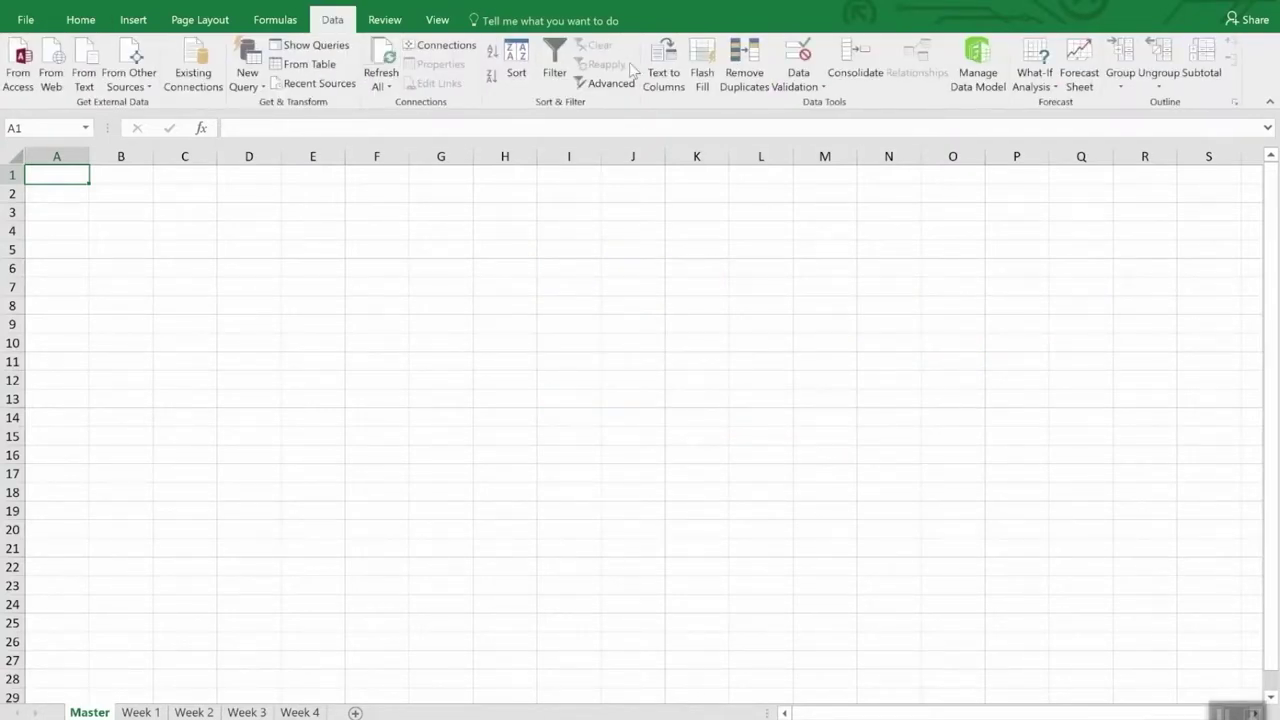
left_click(855, 60)
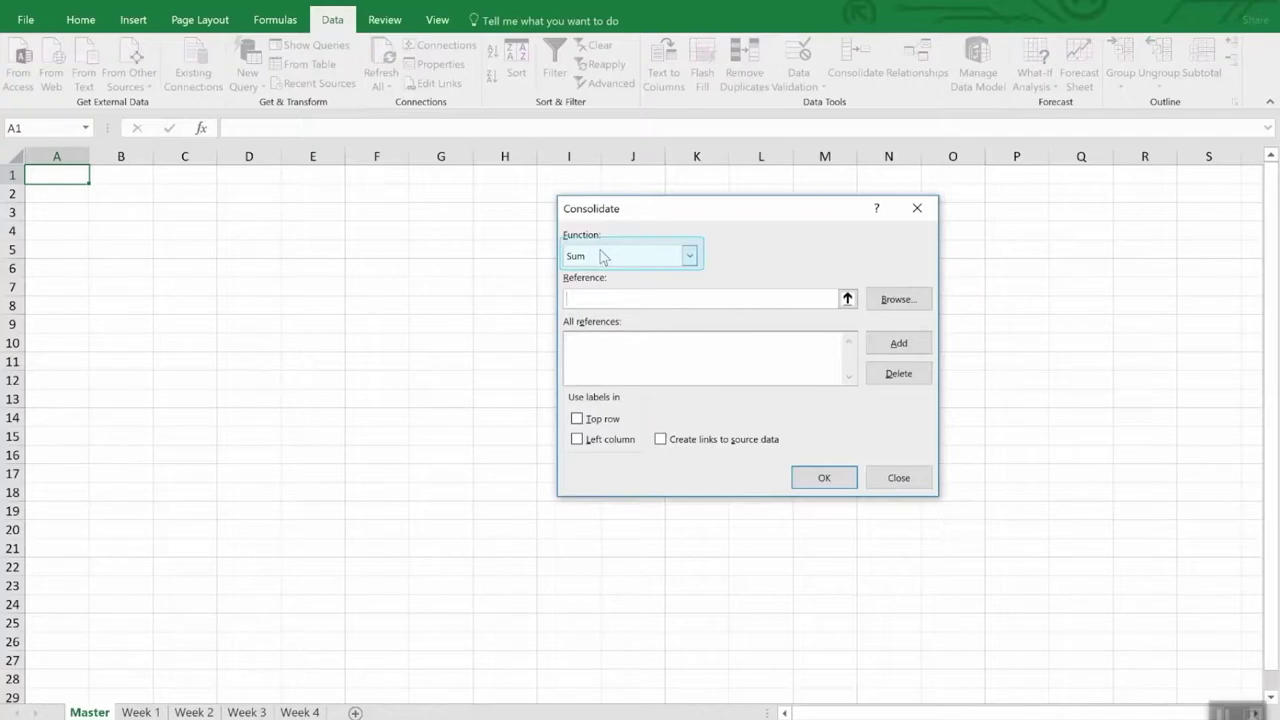
left_click(695, 260)
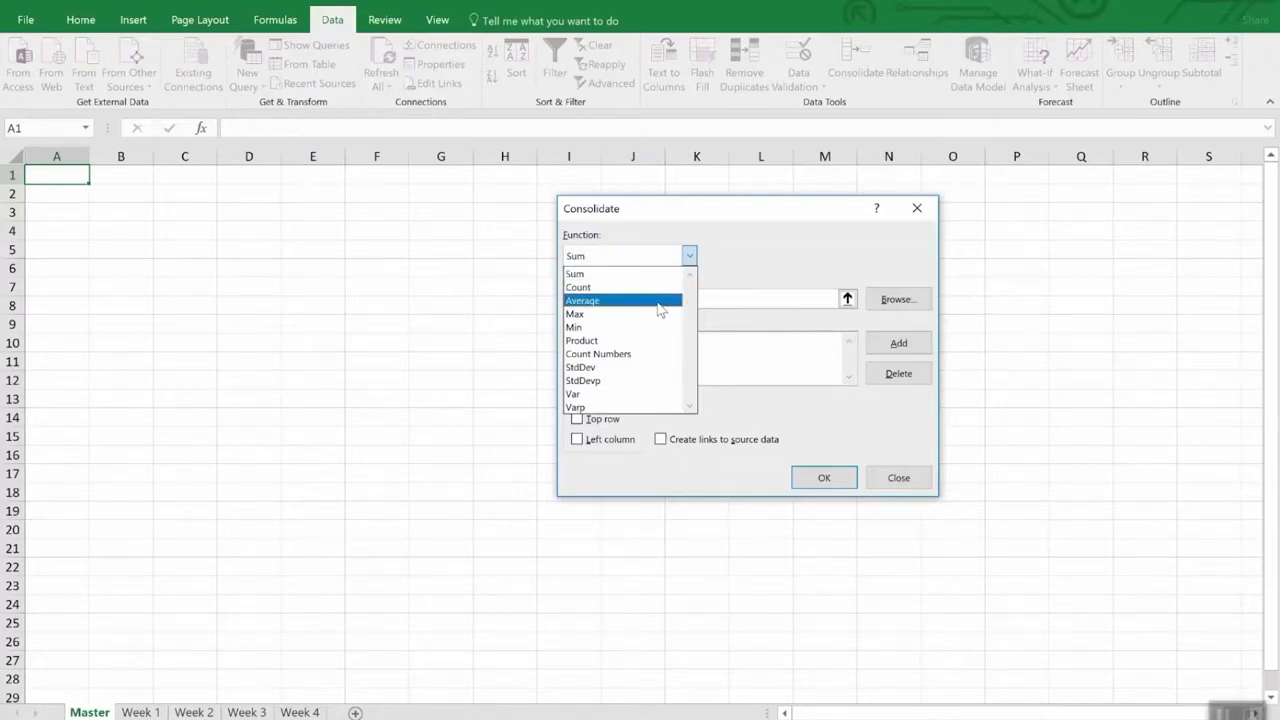
left_click(770, 258)
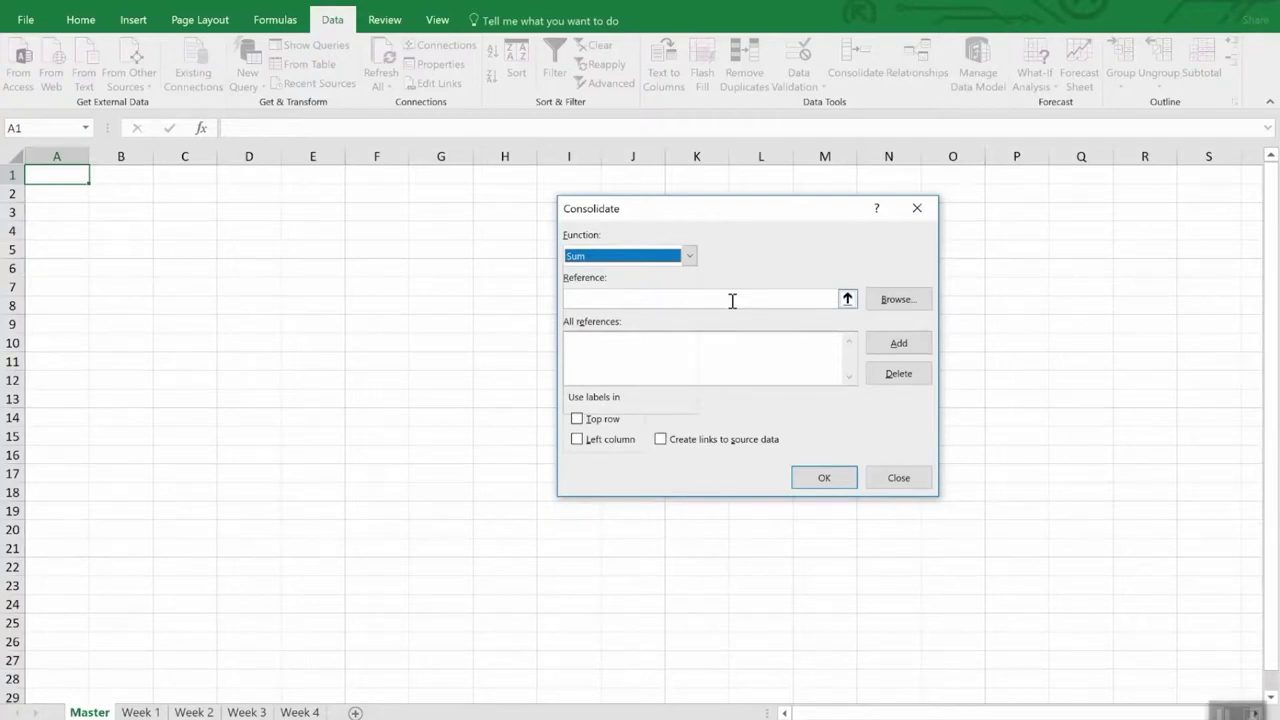
left_click(847, 300)
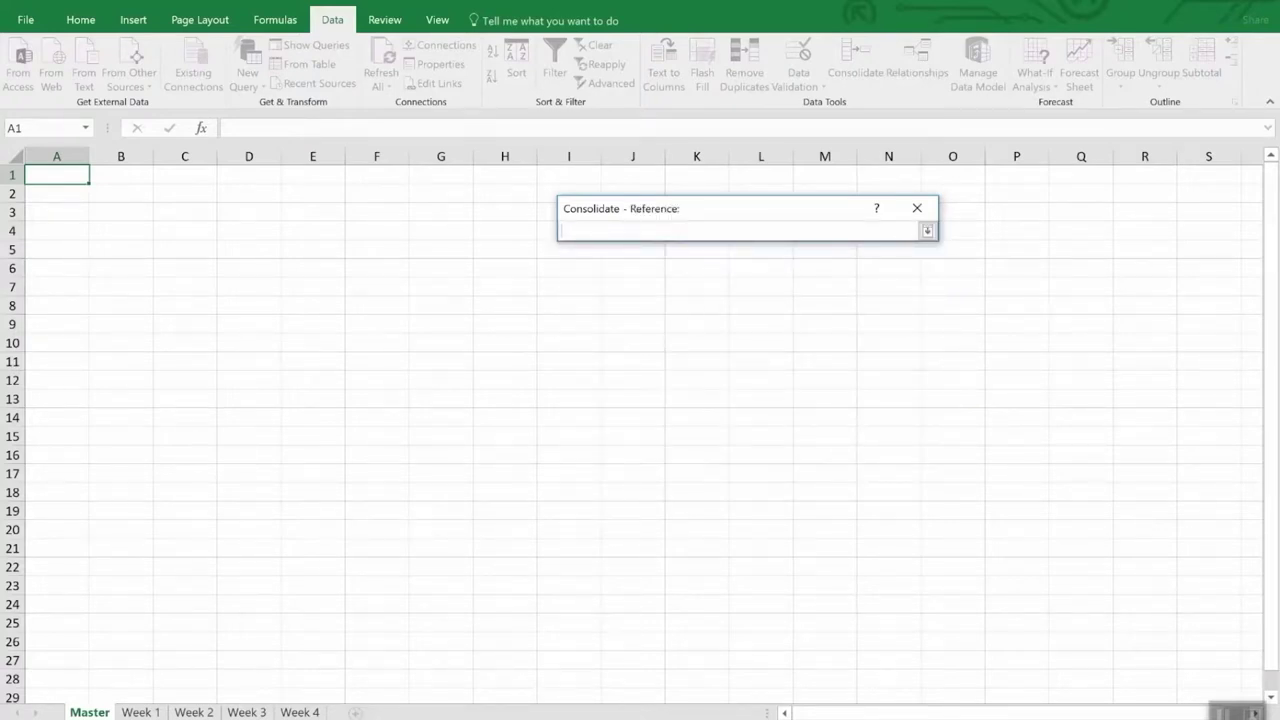
left_click(140, 712)
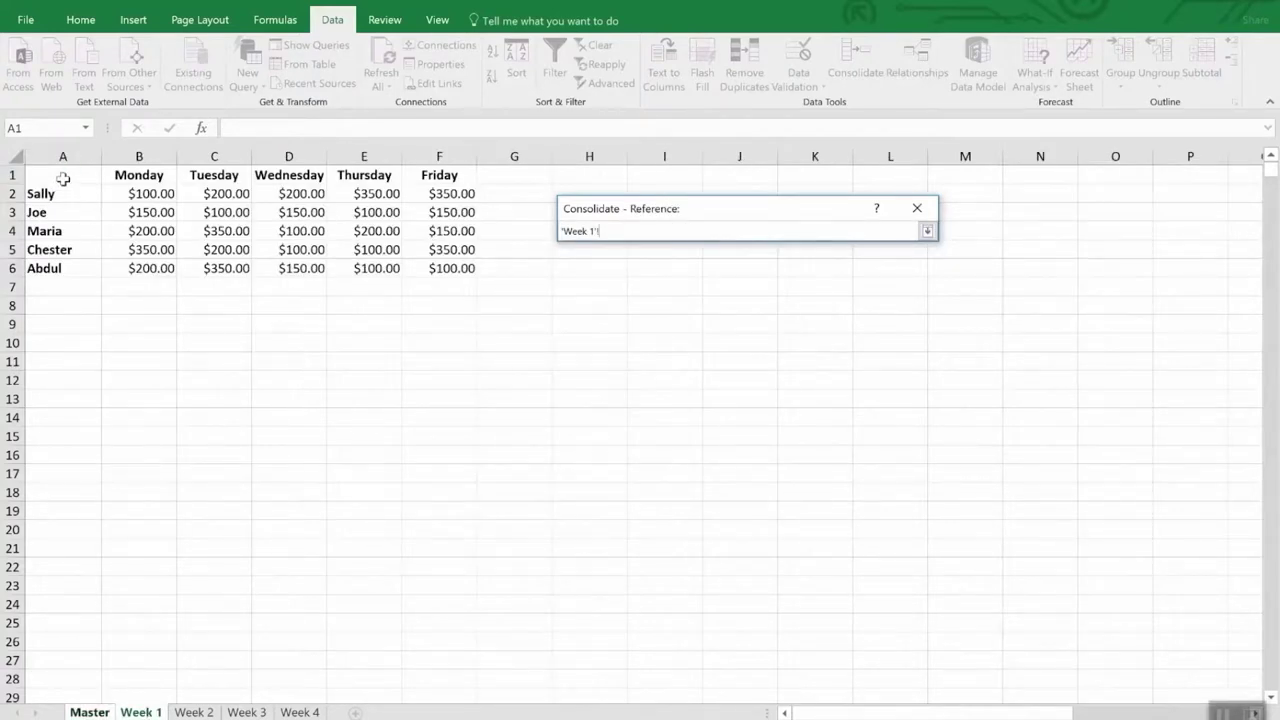
mouse_move(62, 178)
left_mouse_down()
mouse_move(422, 250)
mouse_move(452, 268)
left_mouse_up()
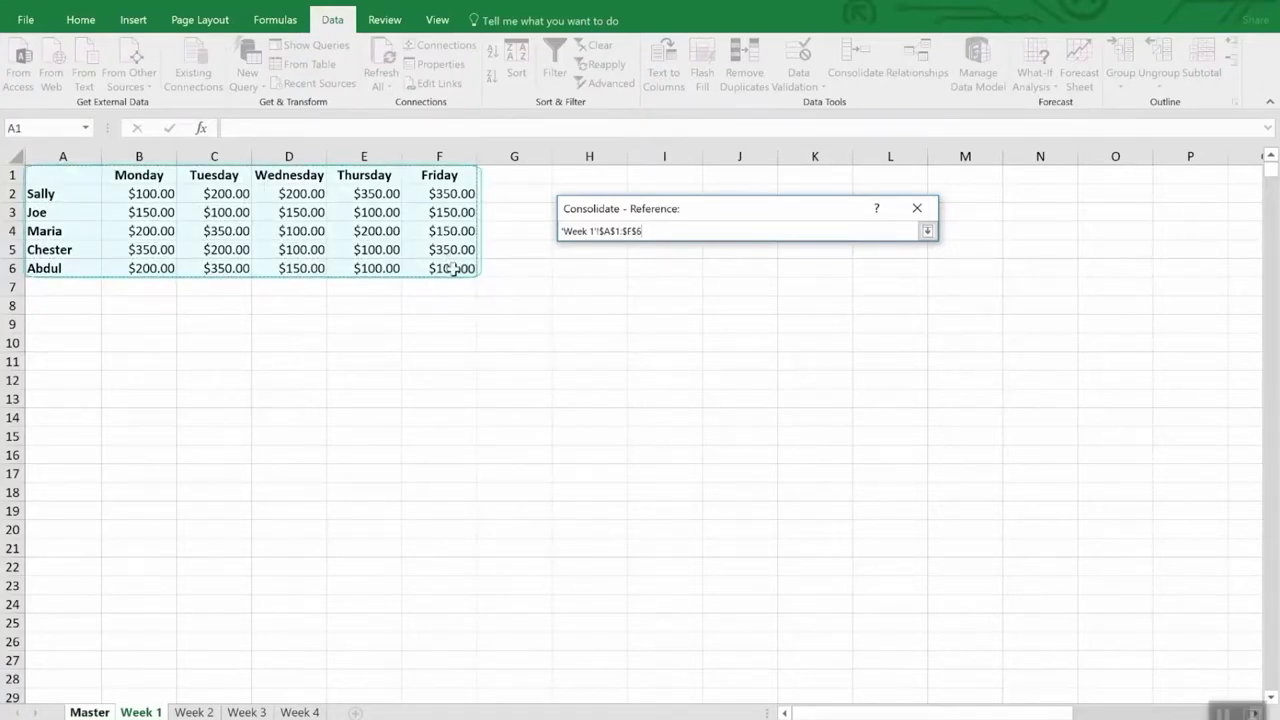
left_click(928, 231)
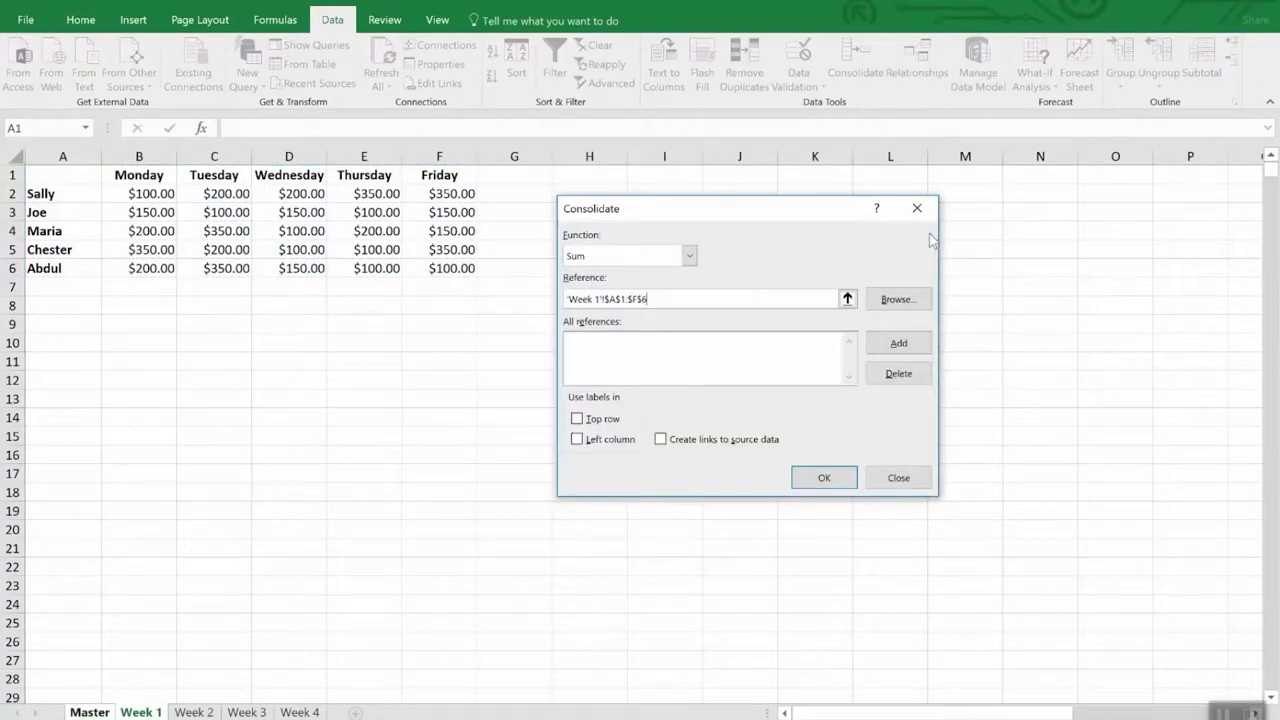
left_click(890, 344)
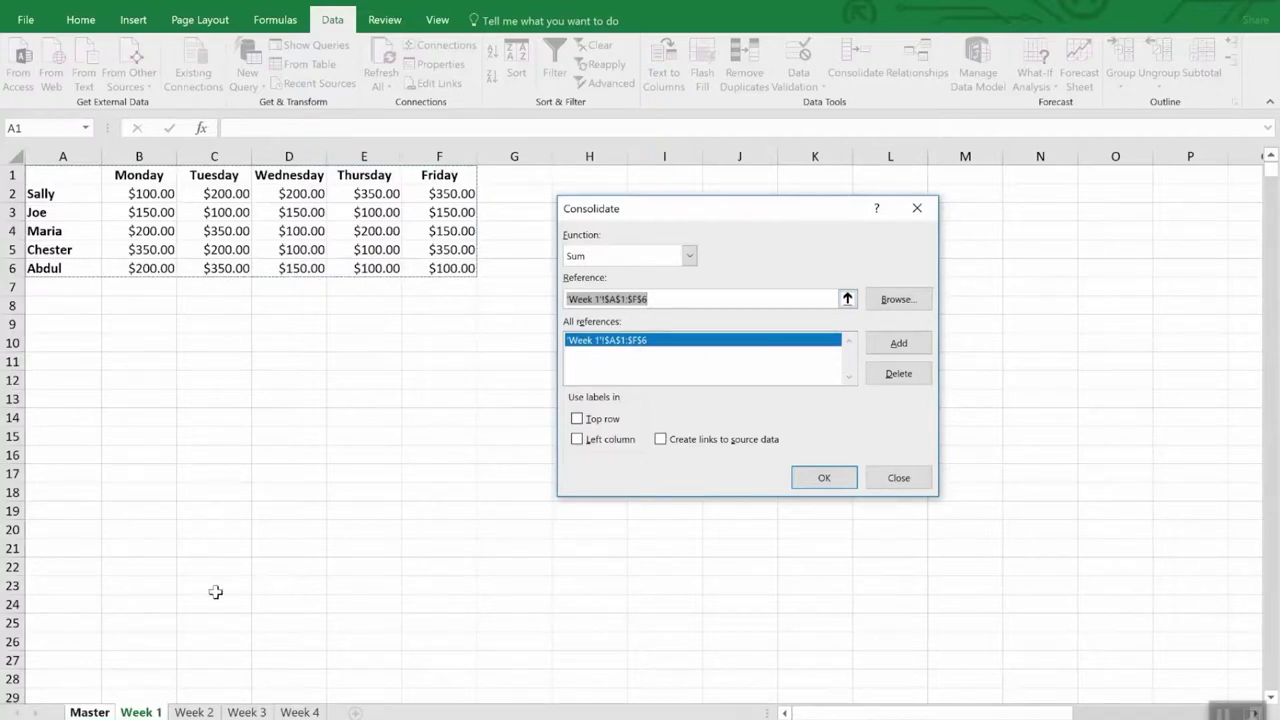
Add the range A1:F6 from the Week 2, Week 3 and Week 4 sheets to the consolidation references
left_click(203, 712)
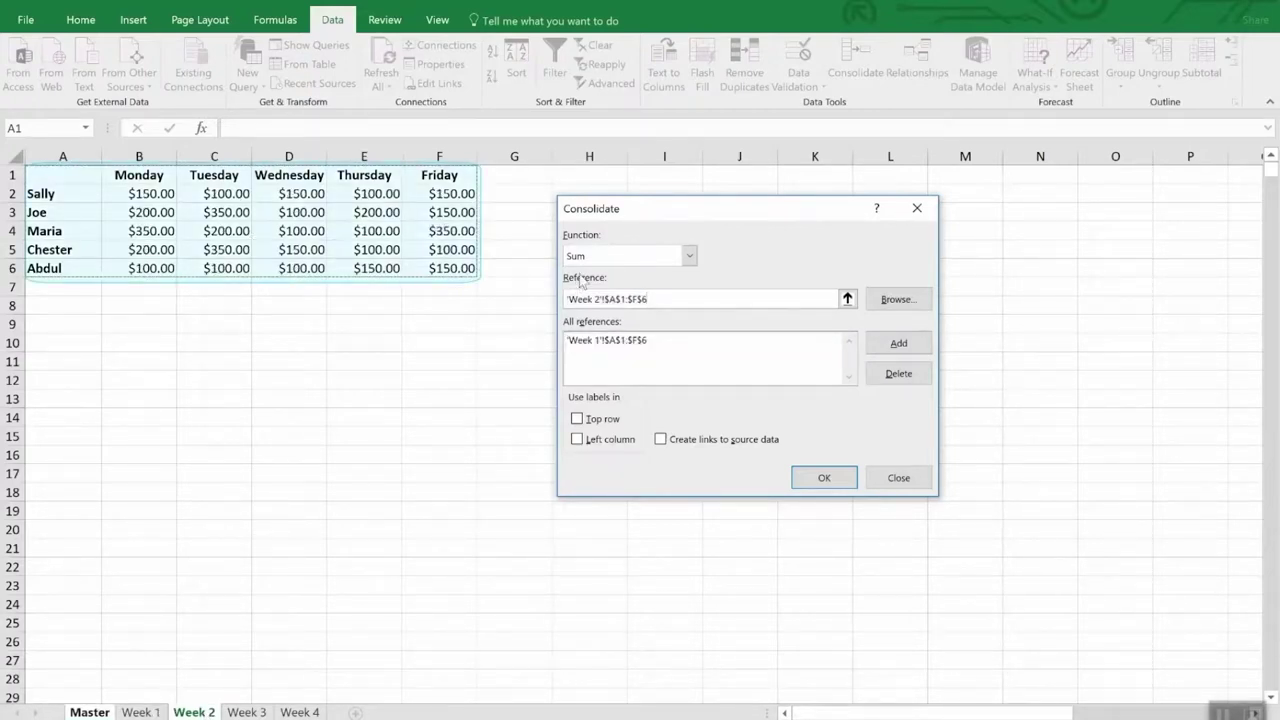
left_click(893, 345)
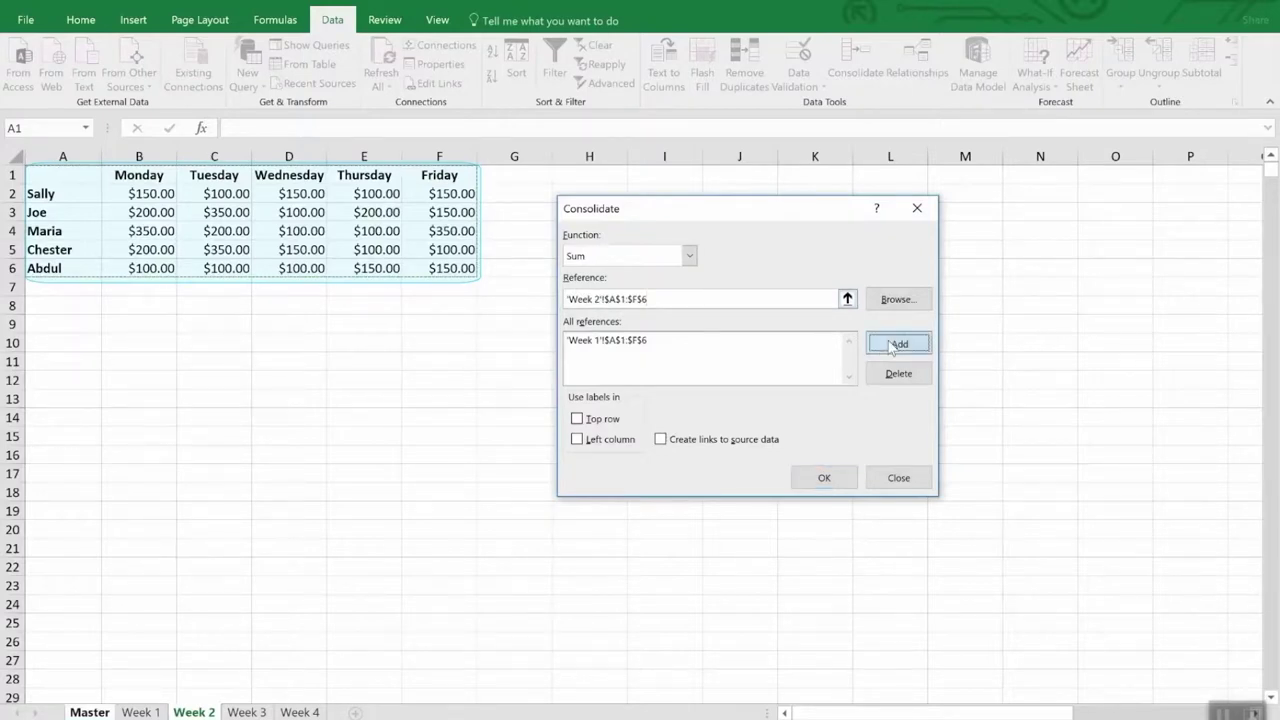
left_click(245, 712)
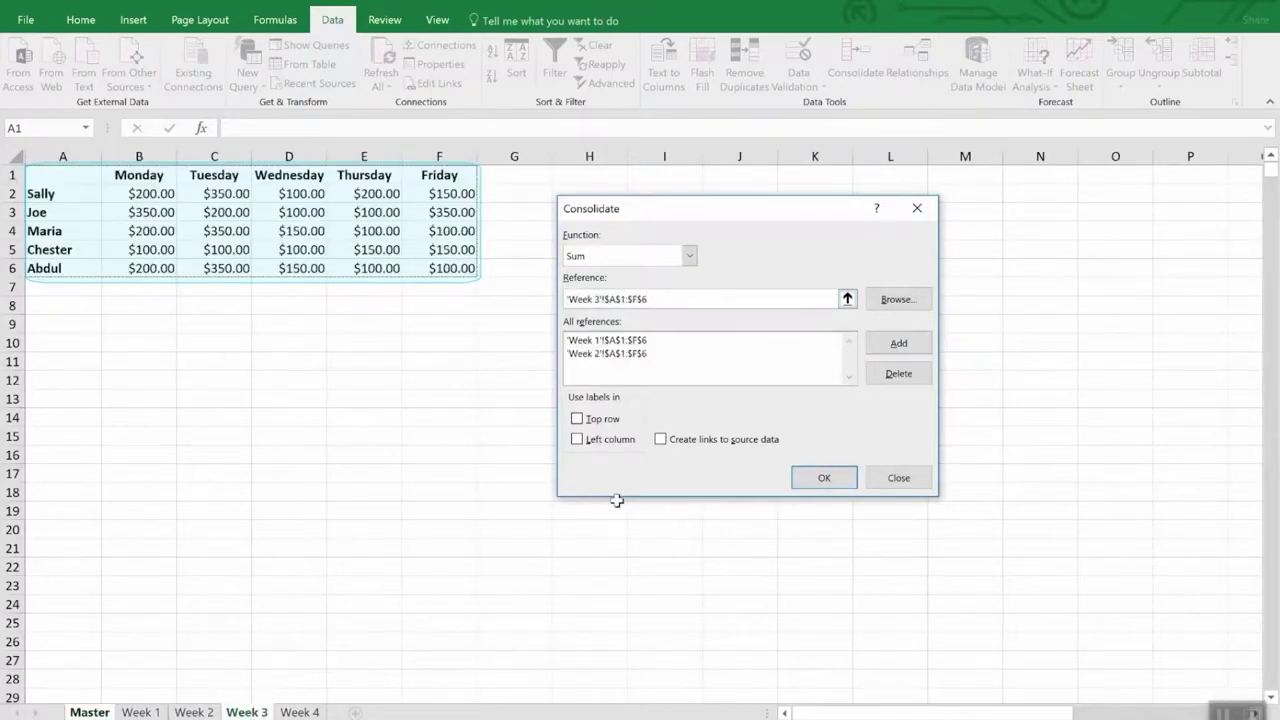
left_click(890, 343)
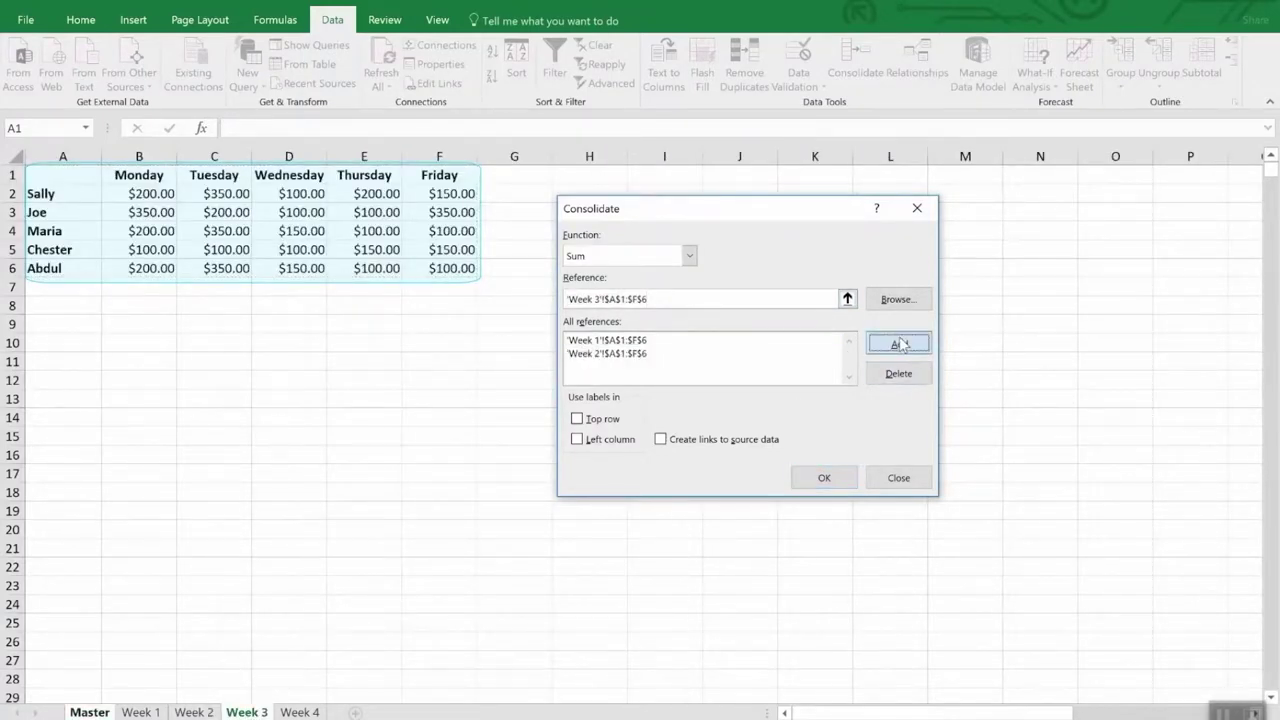
left_click(297, 712)
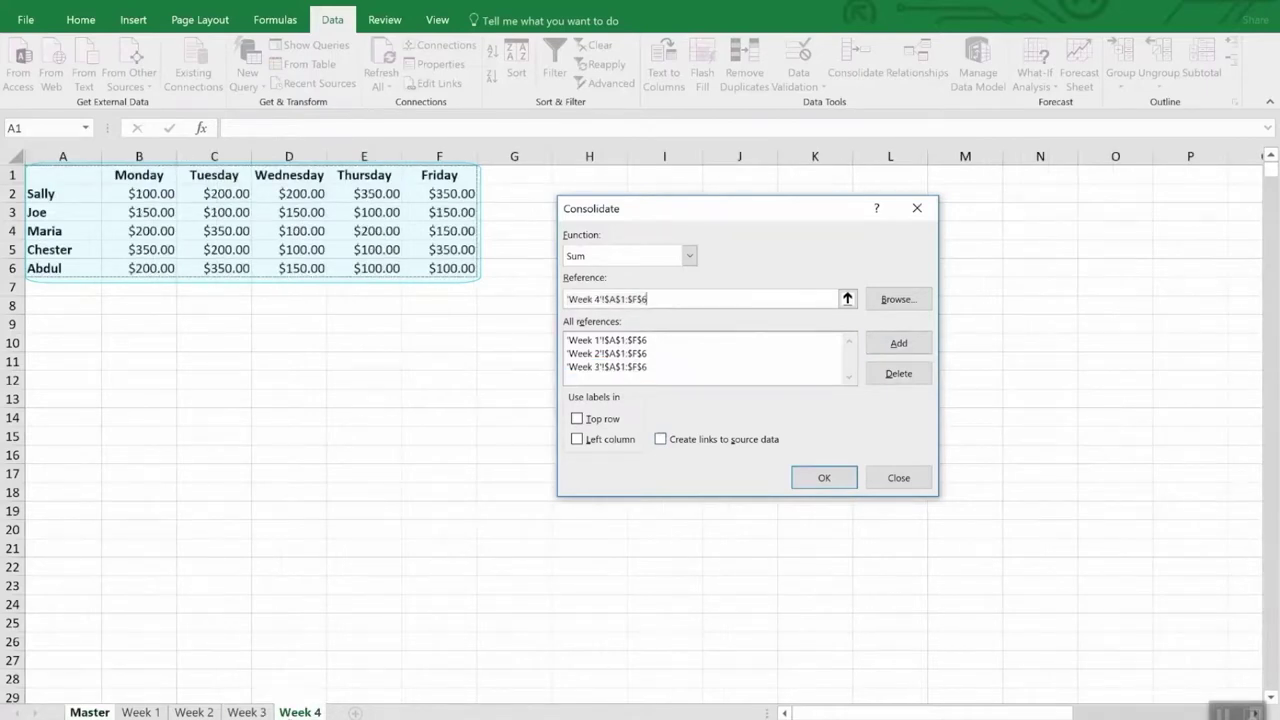
left_click(893, 345)
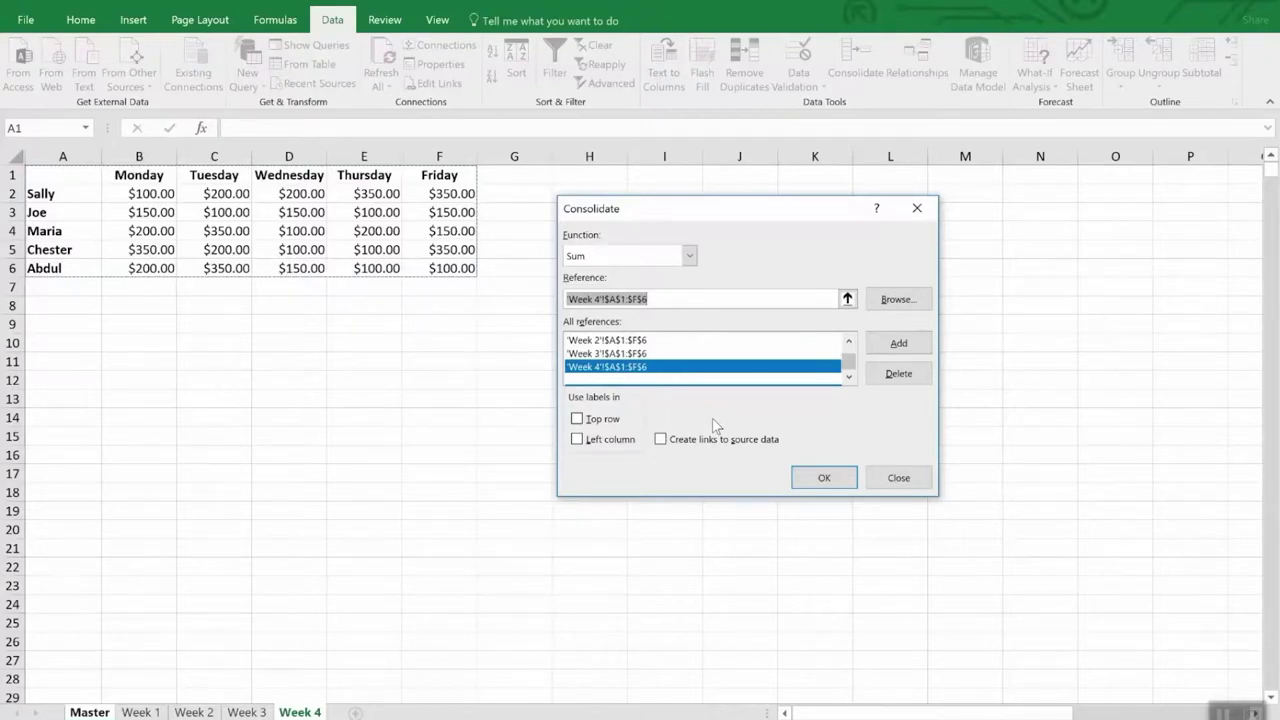
Use the top row and left column as labels, create links to the source data, and run the consolidation
left_click(616, 423)
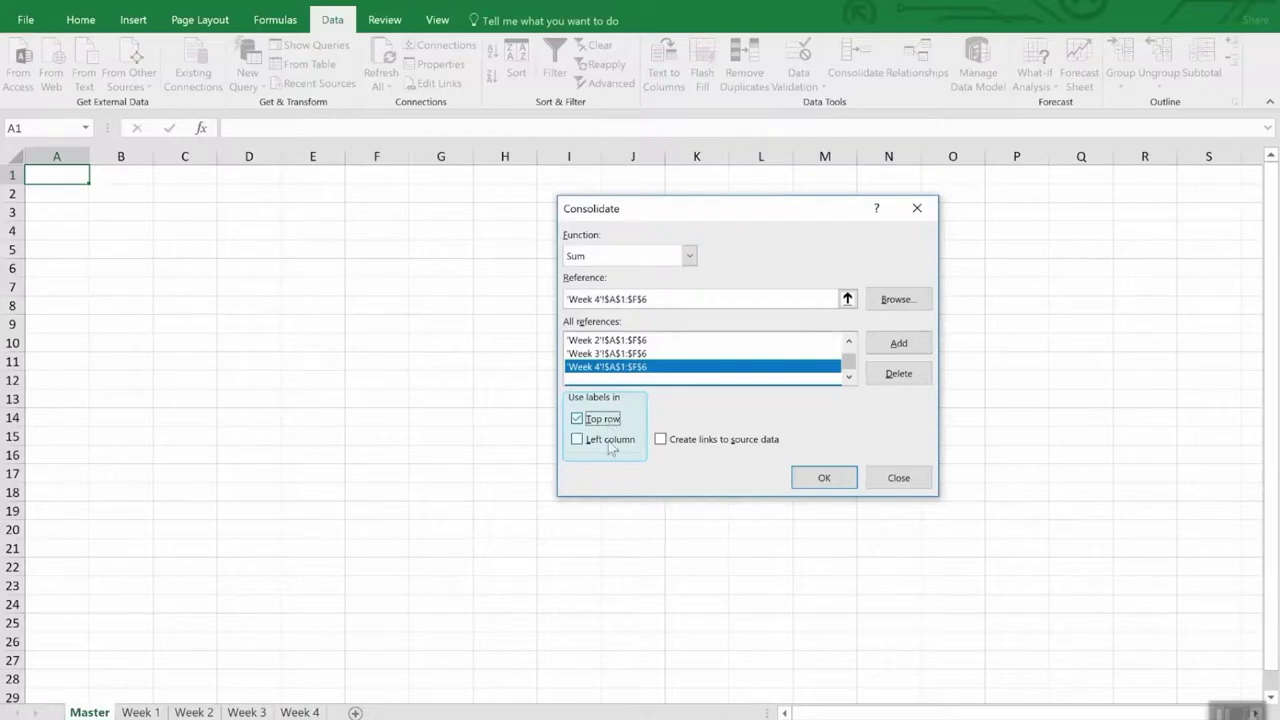
left_click(612, 442)
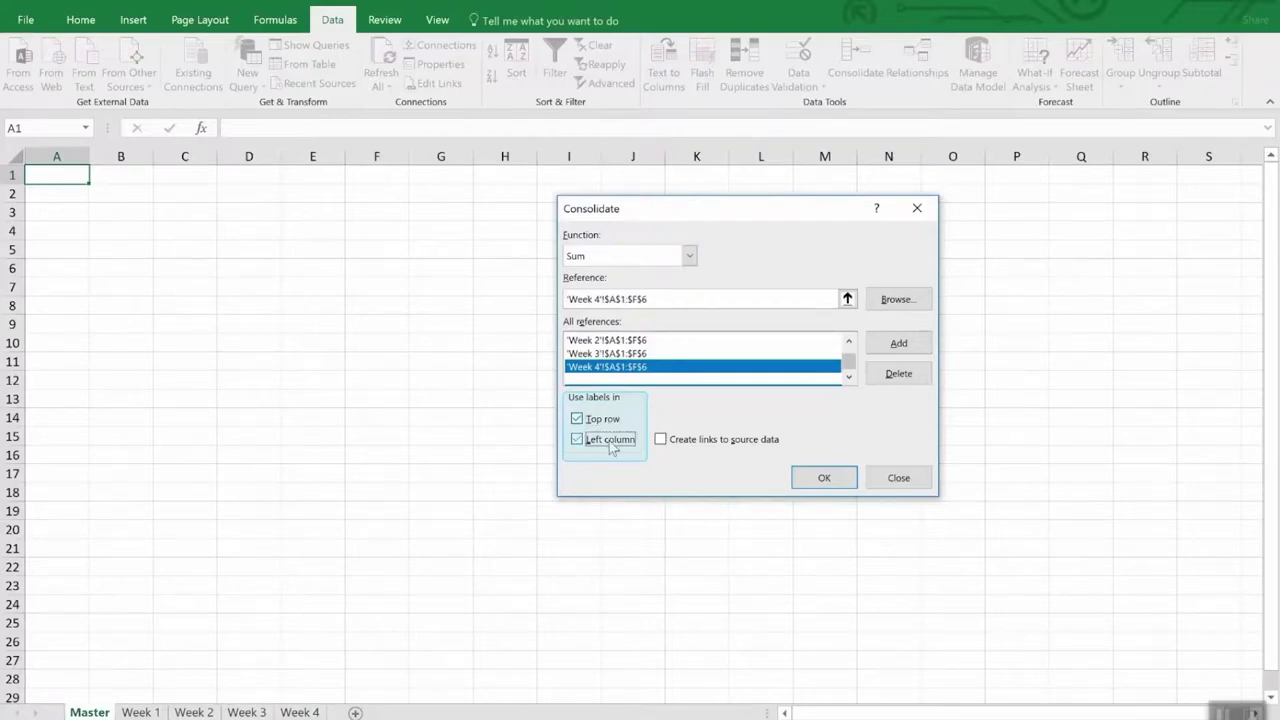
left_click(725, 445)
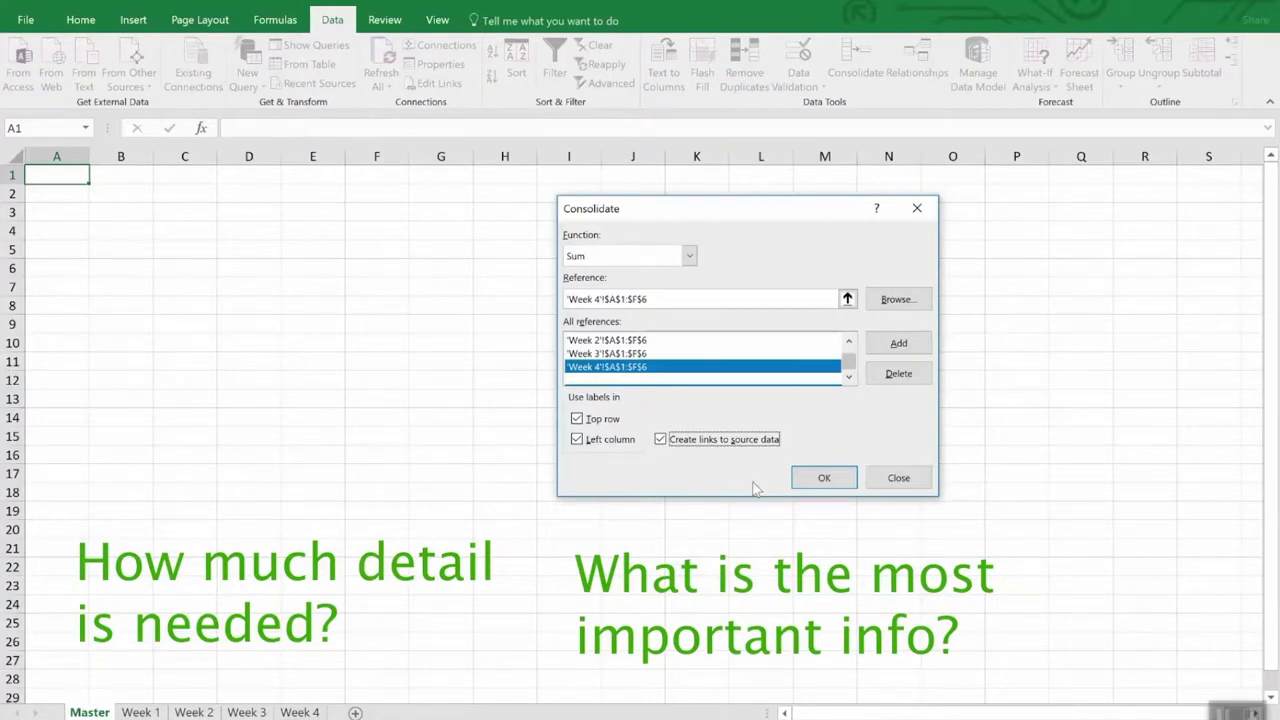
left_click(811, 479)
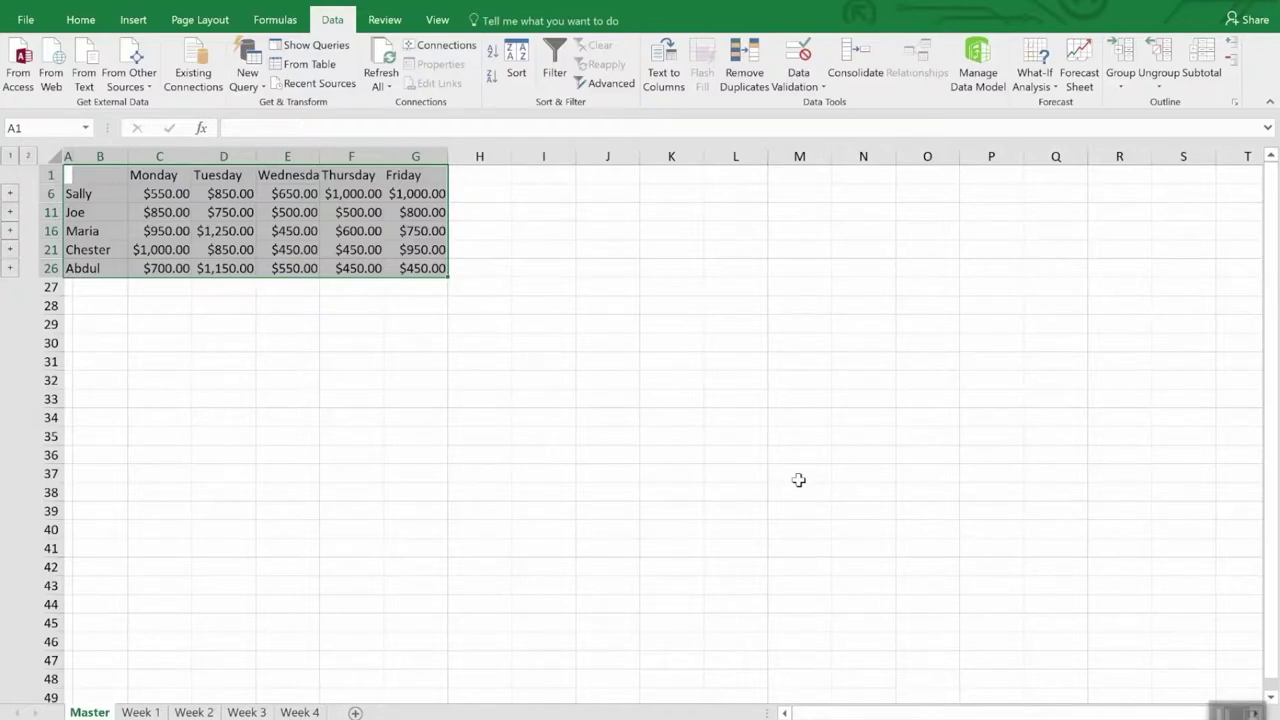
left_click(798, 480)
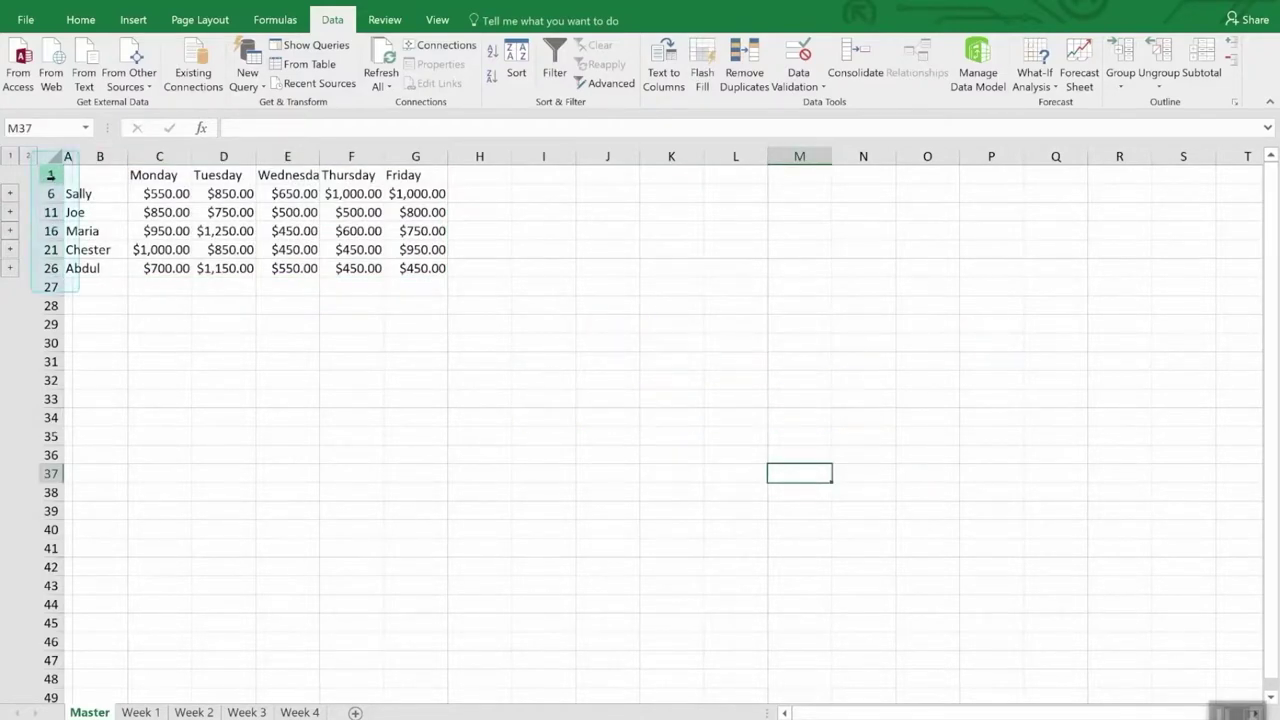
Unhide the hidden detail rows within rows 1 to 26 of the Master sheet
left_click_drag(51, 174, 40, 270)
right_click(44, 270)
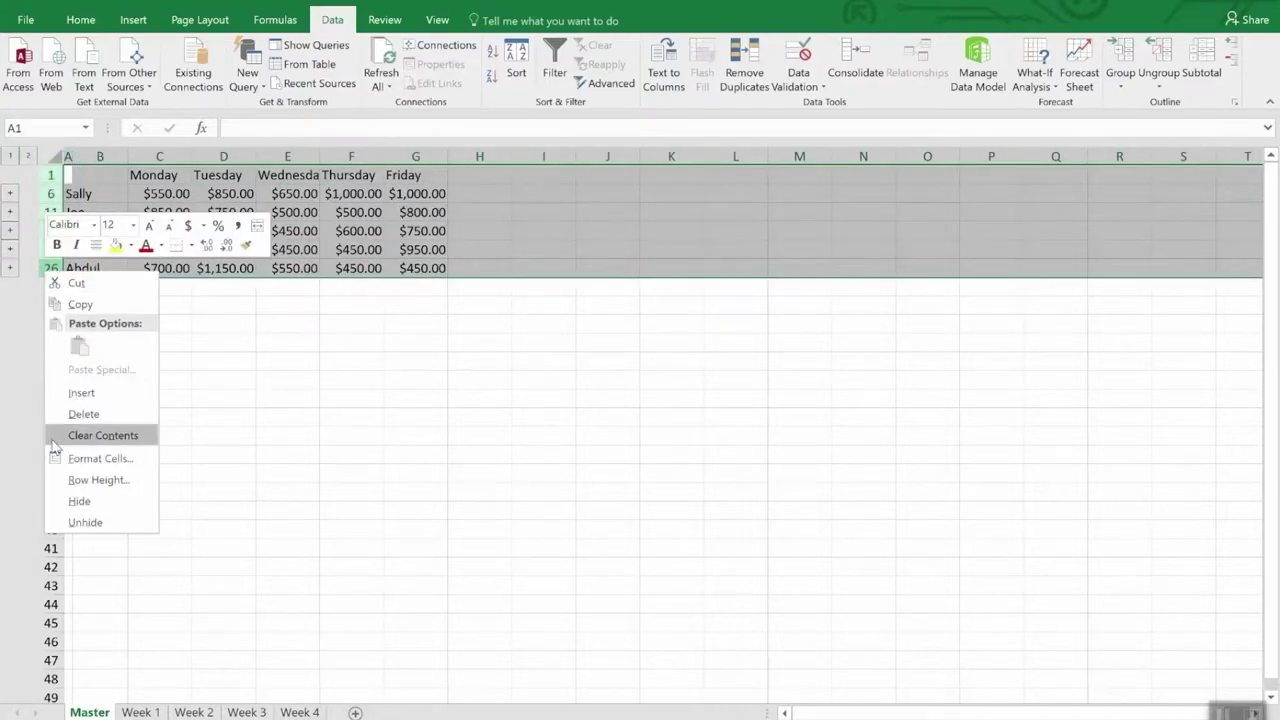
left_click(78, 521)
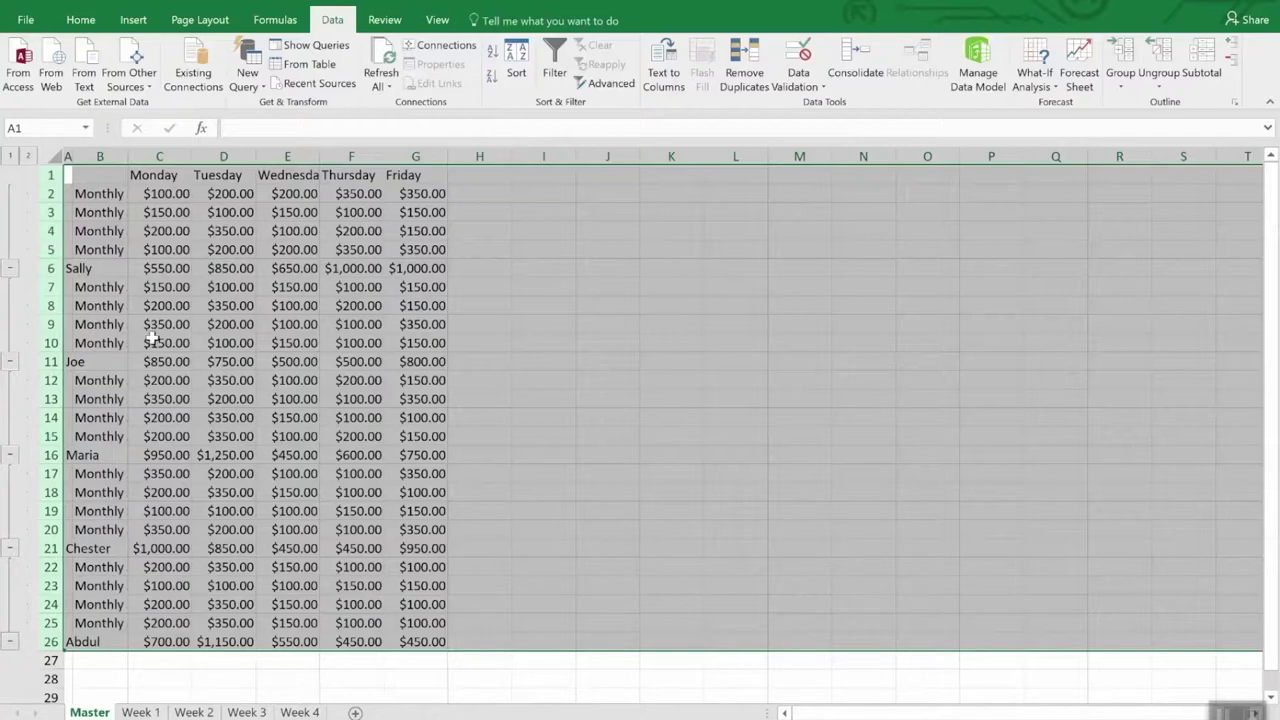
left_click(284, 677)
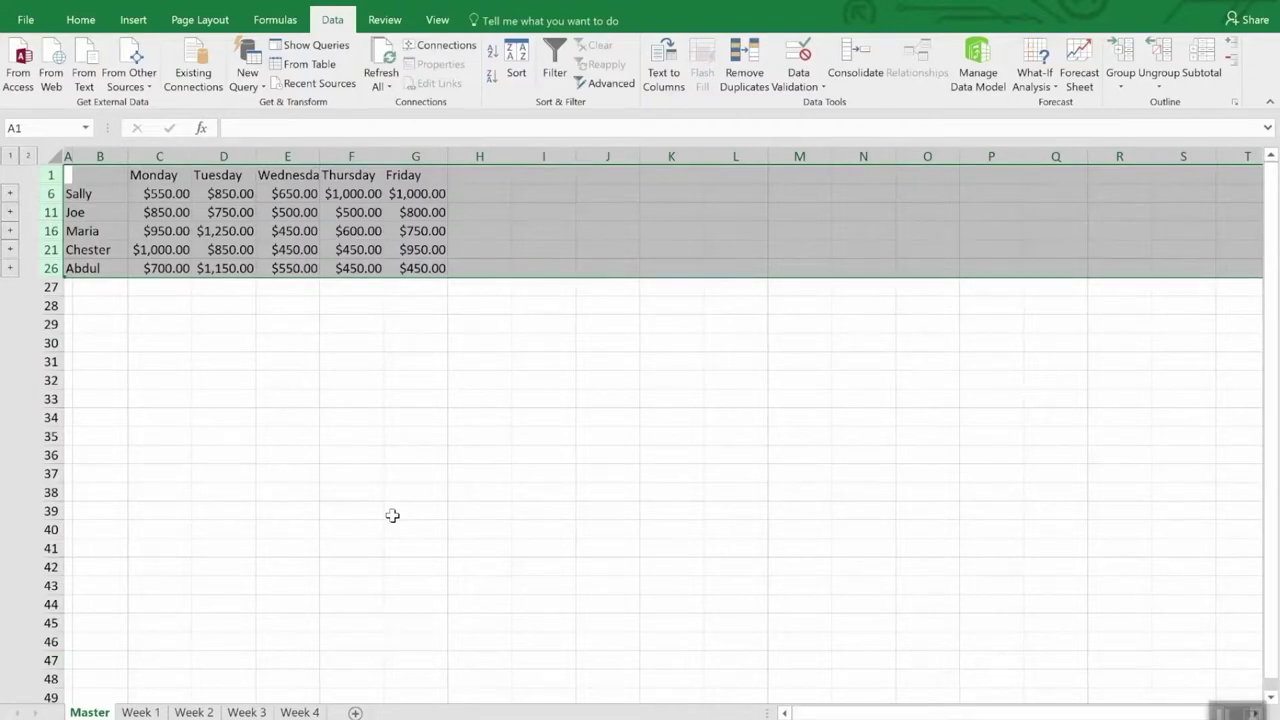
left_click(343, 351)
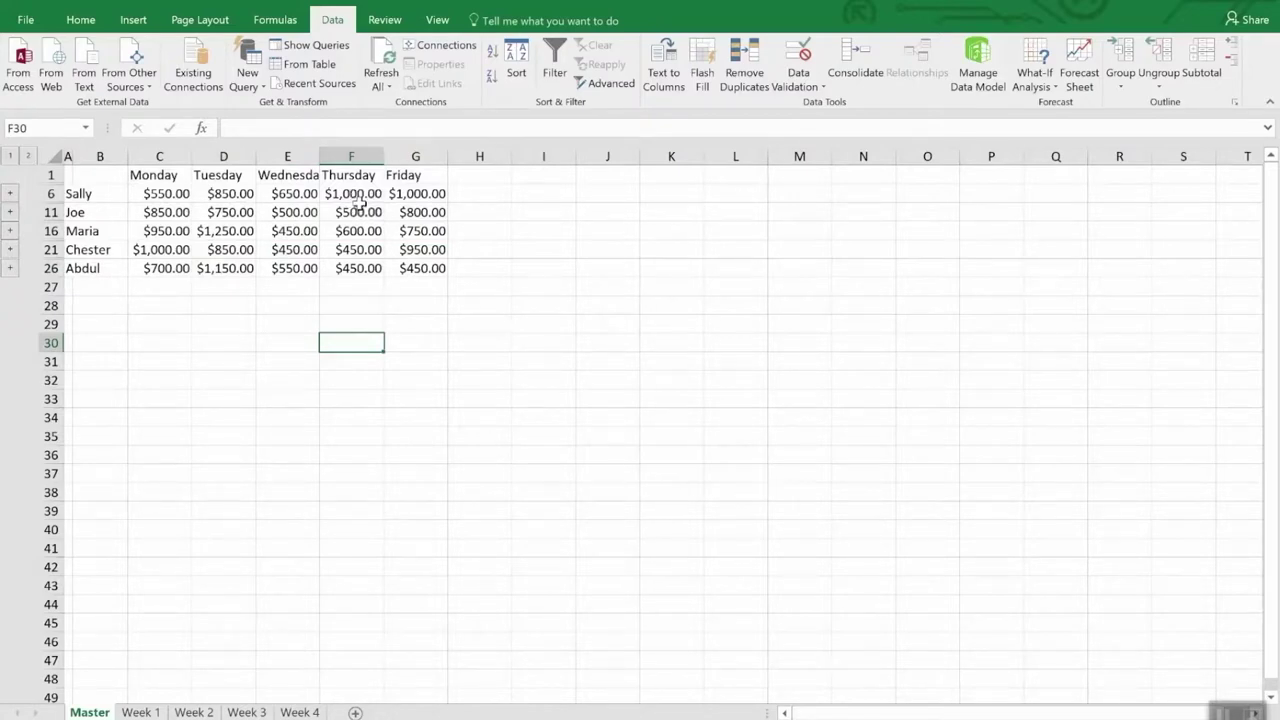
Check the Thursday formula in cell F6 of the Master sheet, and set cell E2 of the Week 4 sheet to 3500
left_click(371, 194)
key("ctrl+c")
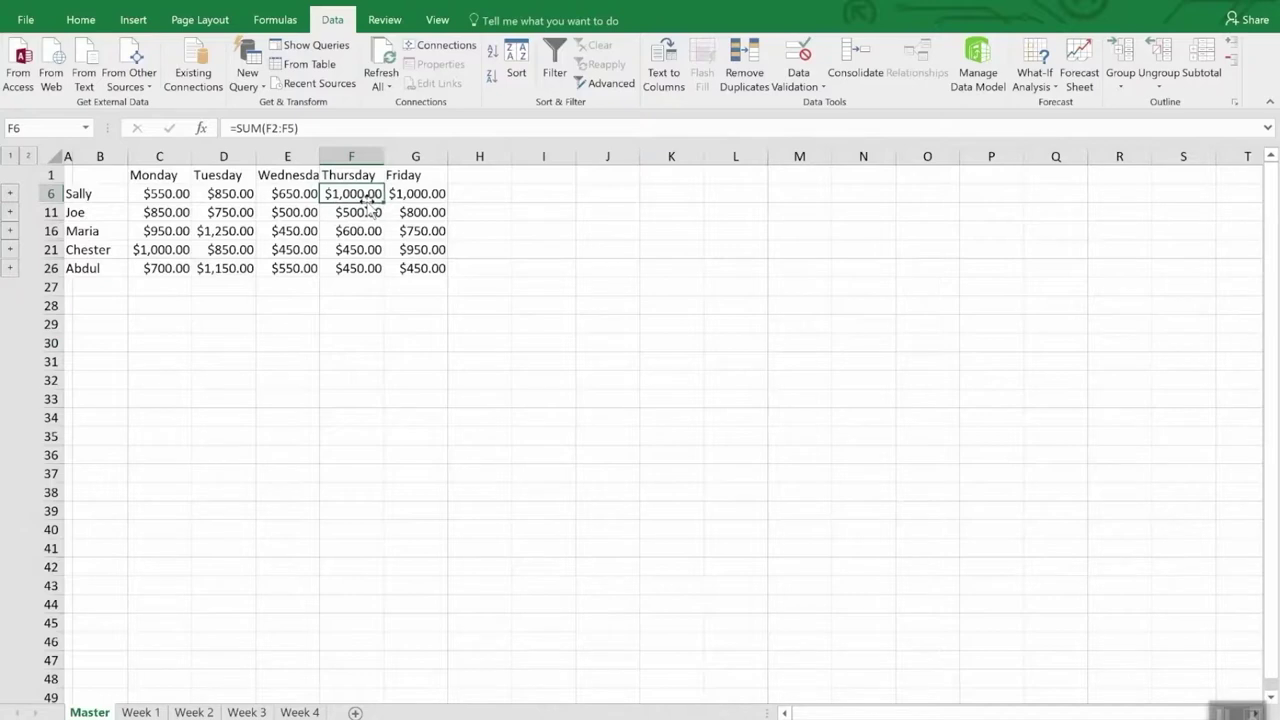
left_click(298, 712, "ctrl")
left_click(298, 712)
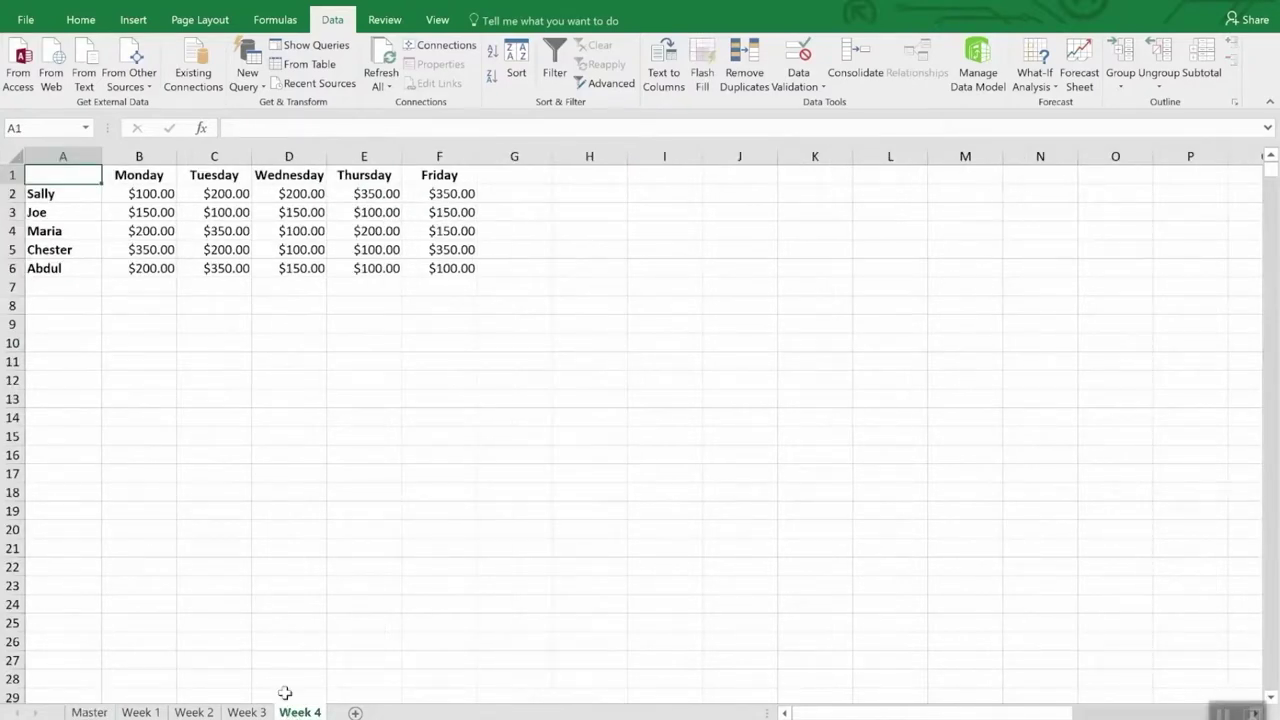
left_click(378, 194)
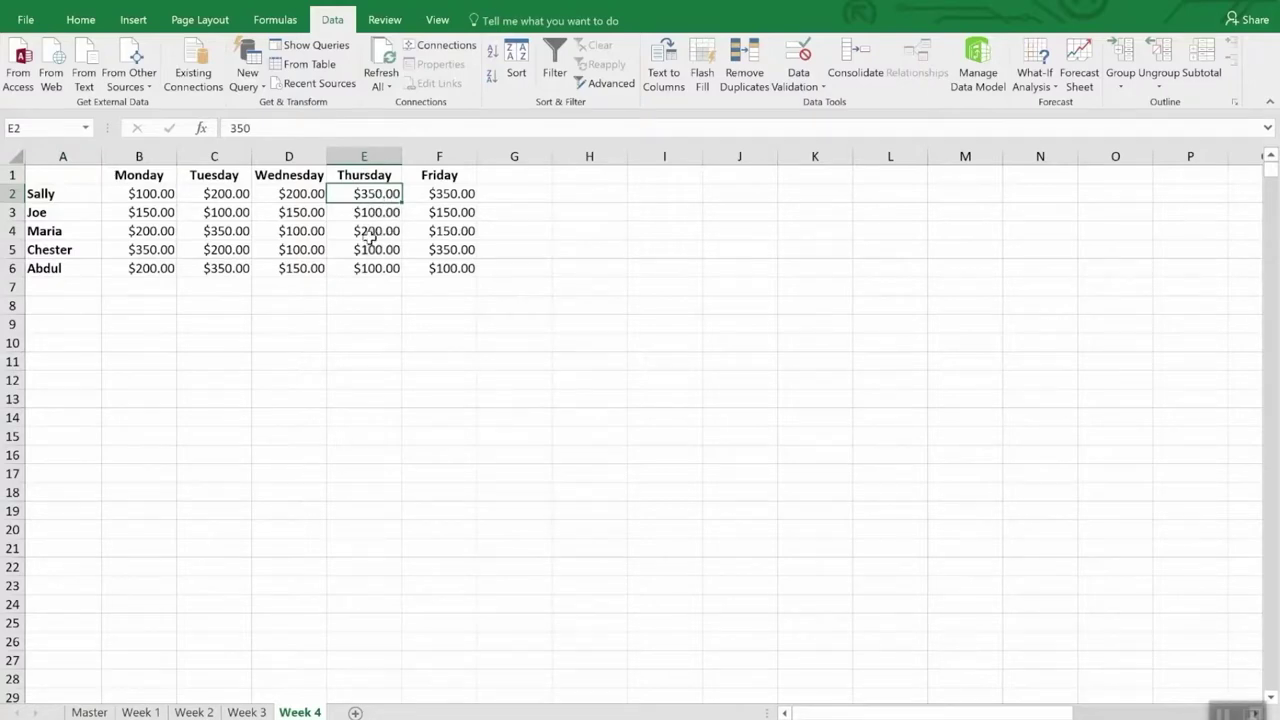
type("35")
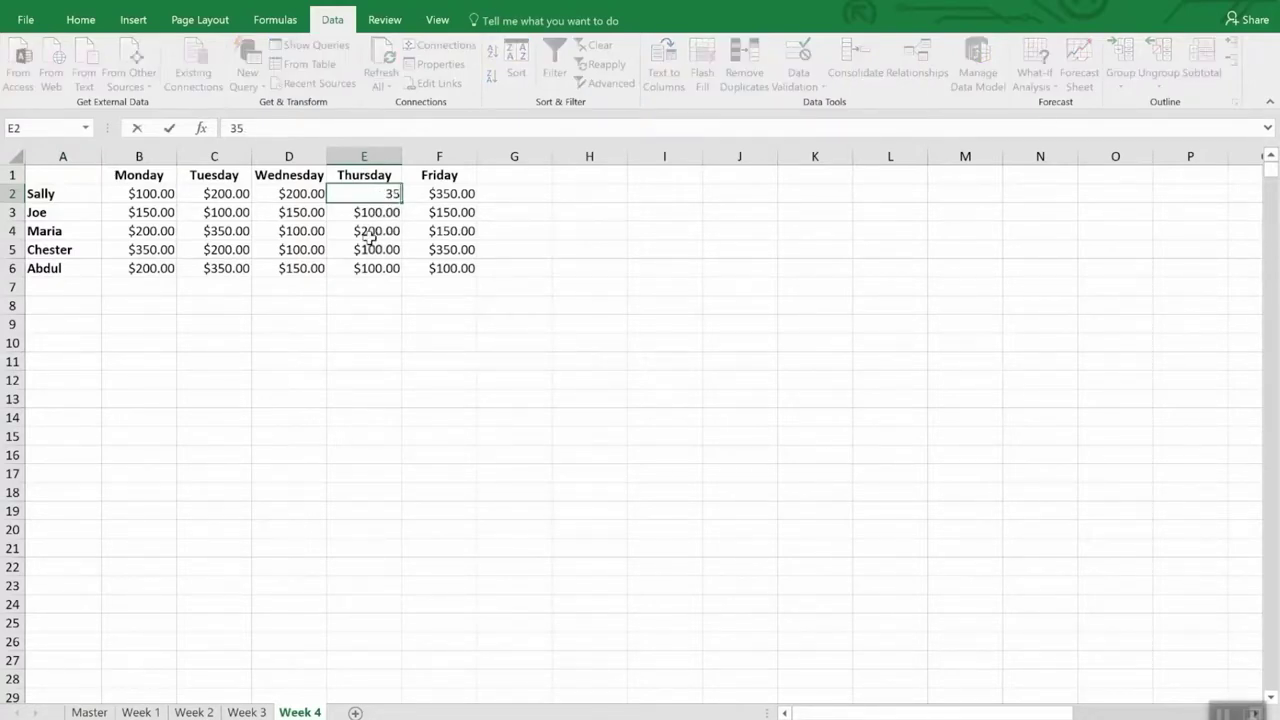
type("00.")
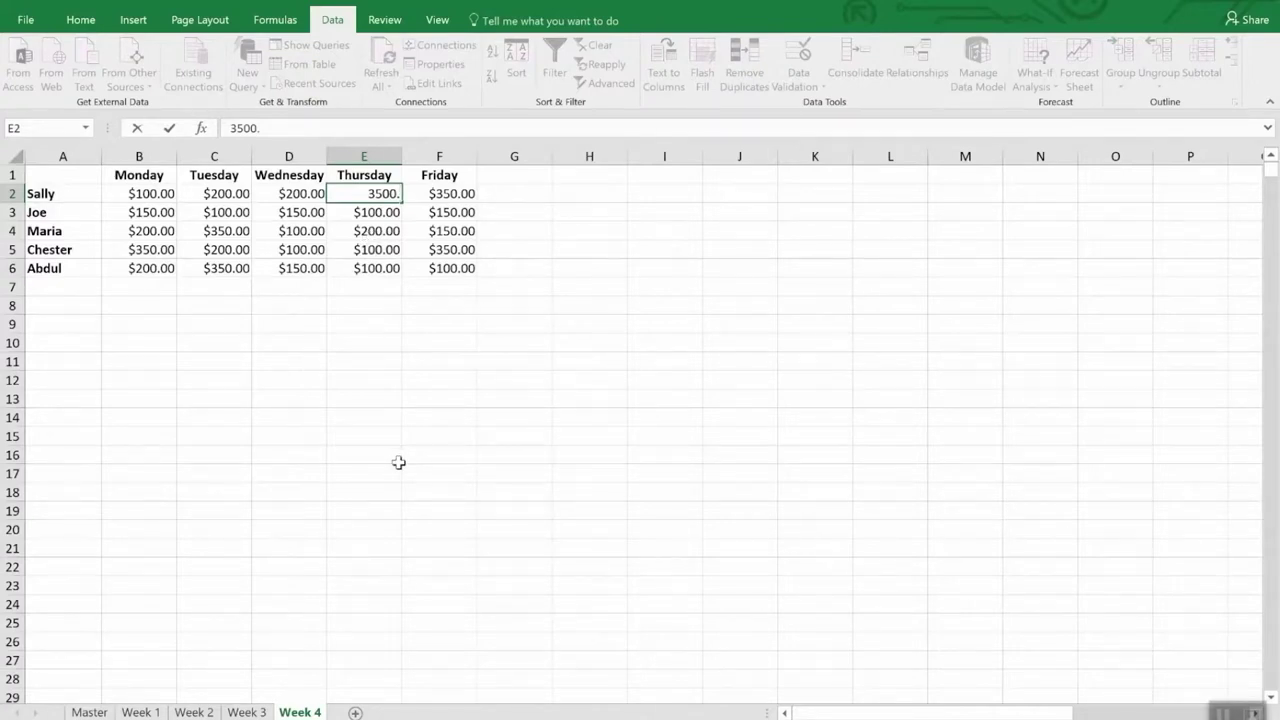
key("Return")
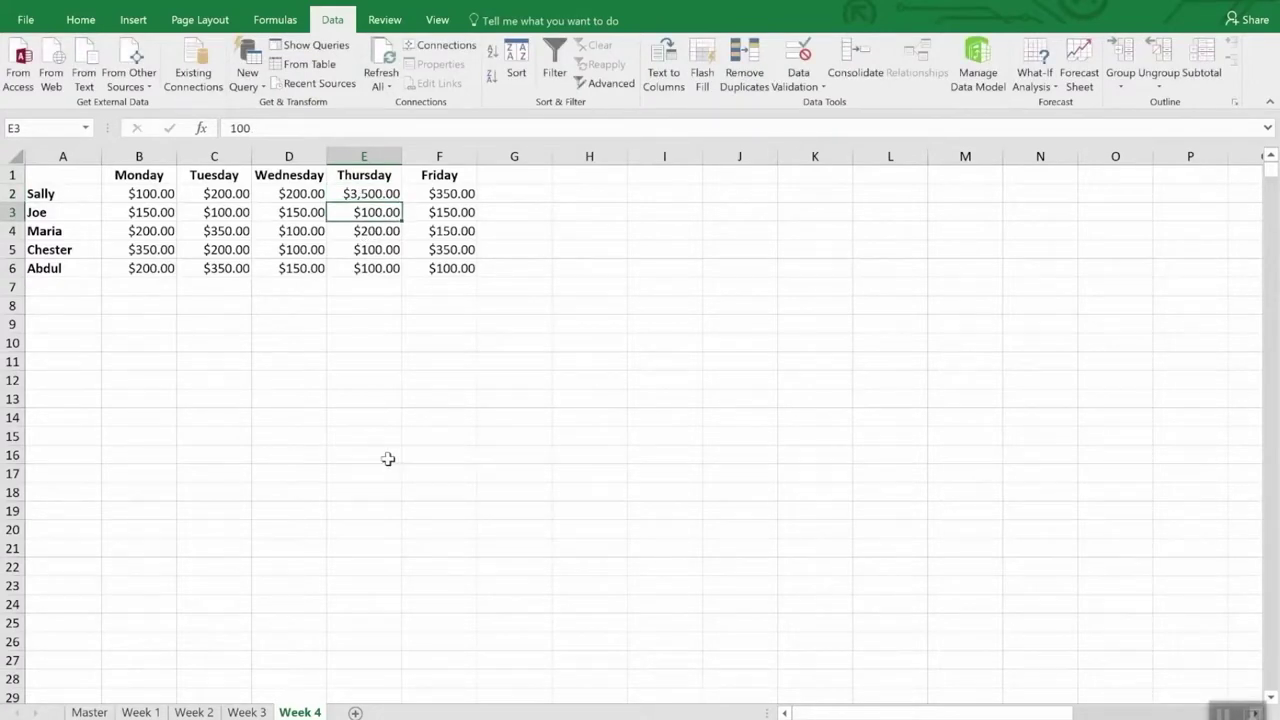
Check the linked total on the Master sheet, and reopen the Consolidate settings to browse for another source file
left_click(89, 712)
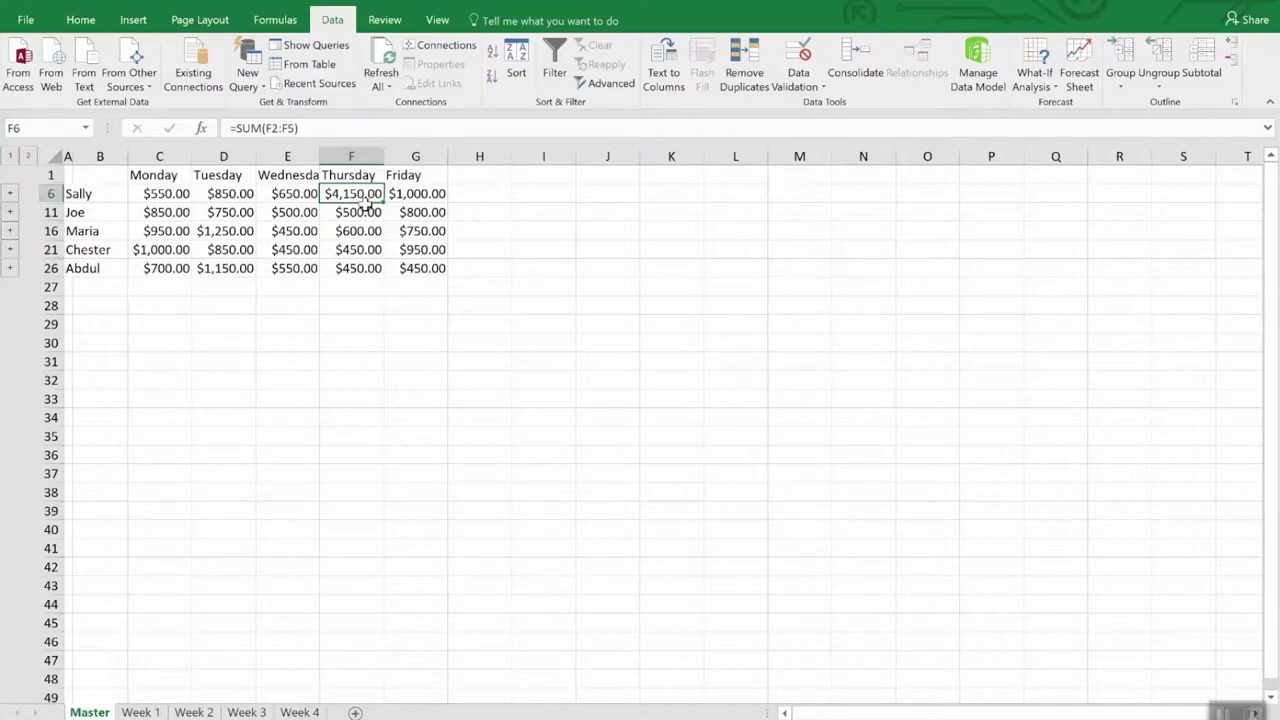
left_click(864, 56)
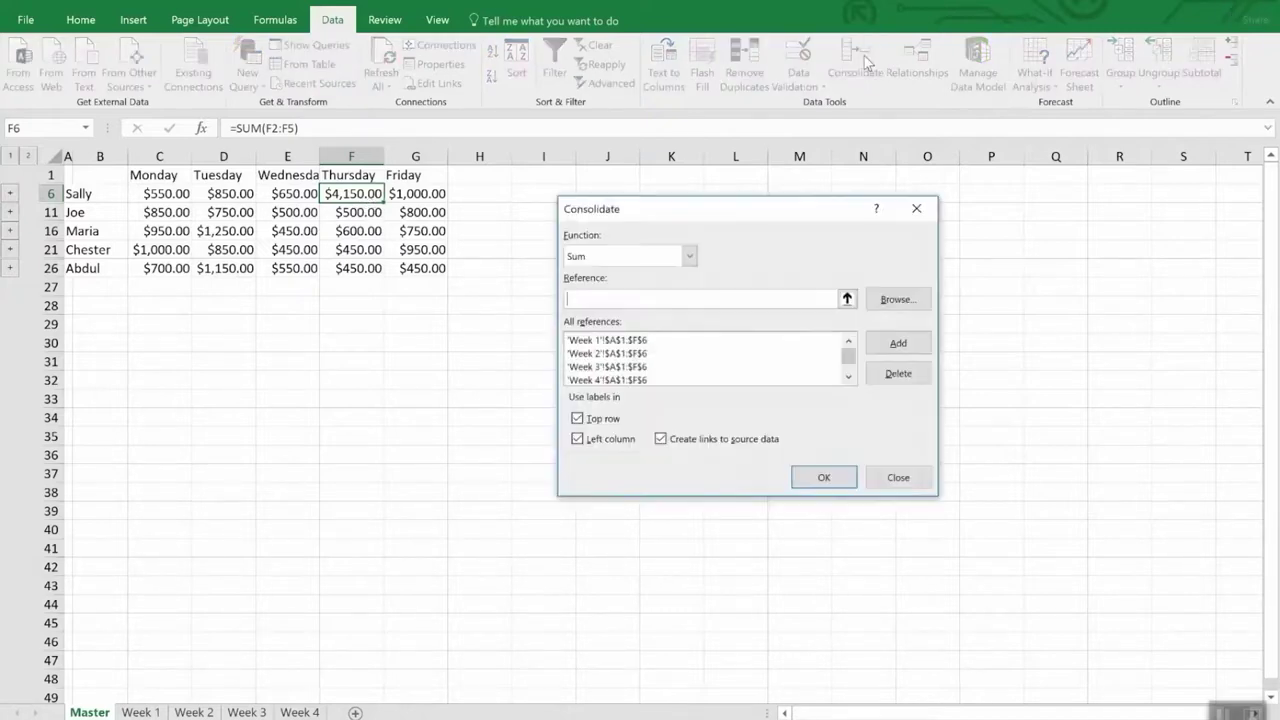
left_click(921, 304)
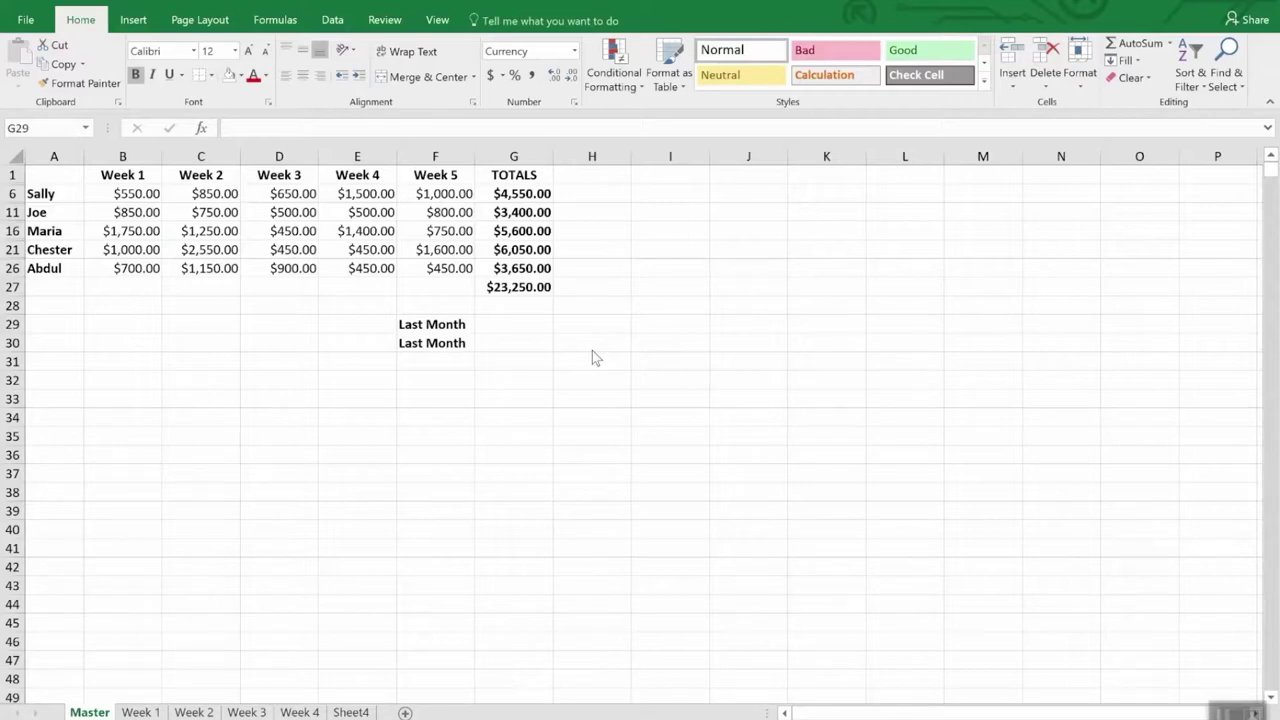
Link cell G29 of the Master sheet to the grand total in G47 of the Monthly Sales workbook's Master sheet, and check its formula
left_click(493, 323)
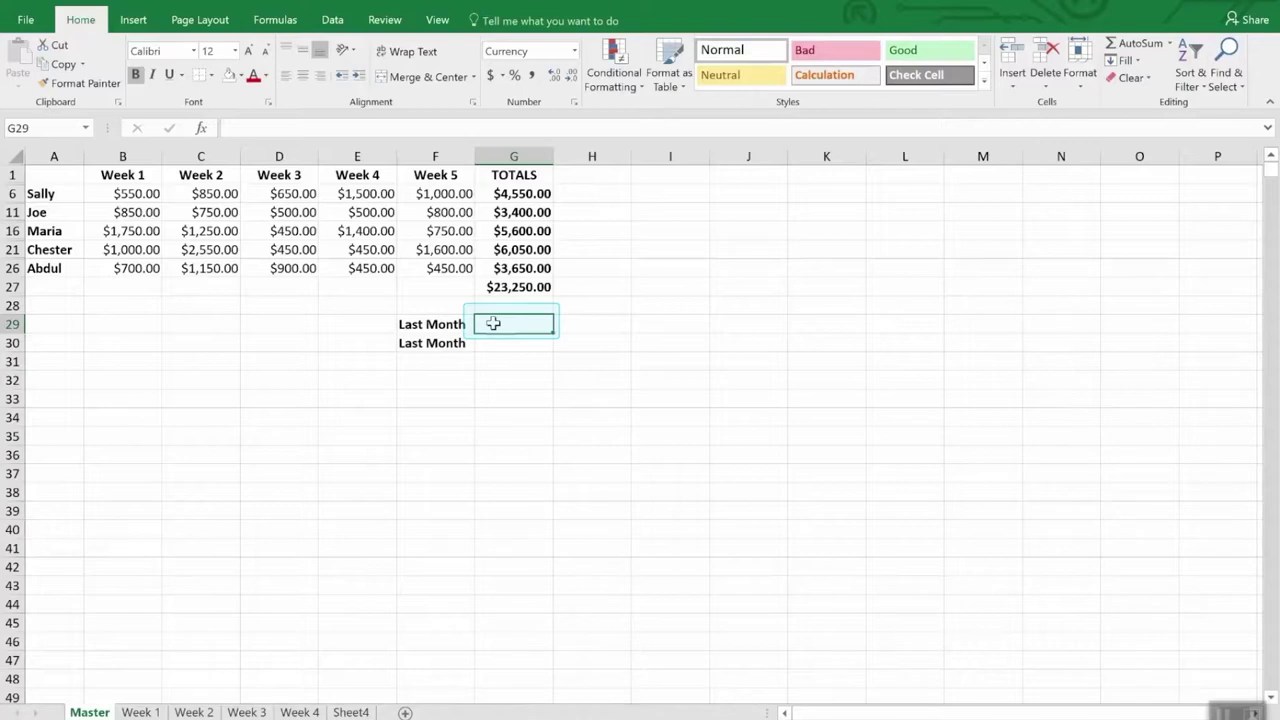
type("=")
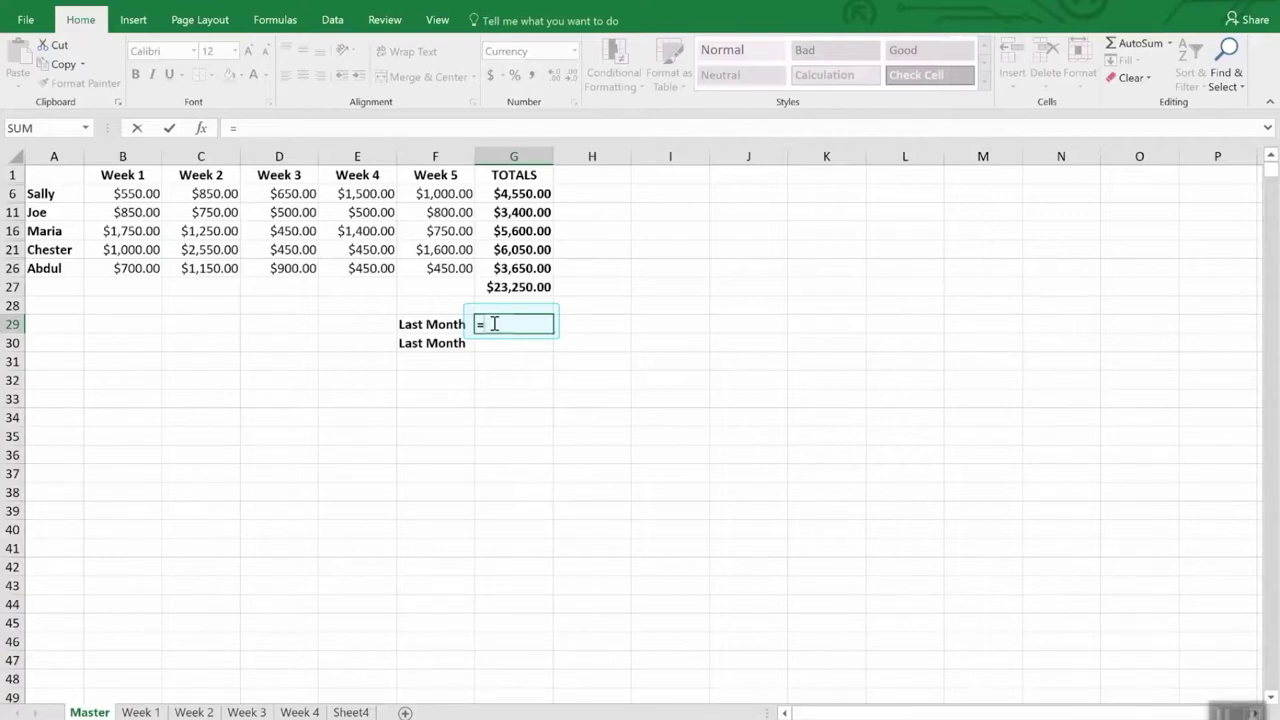
left_click(440, 22)
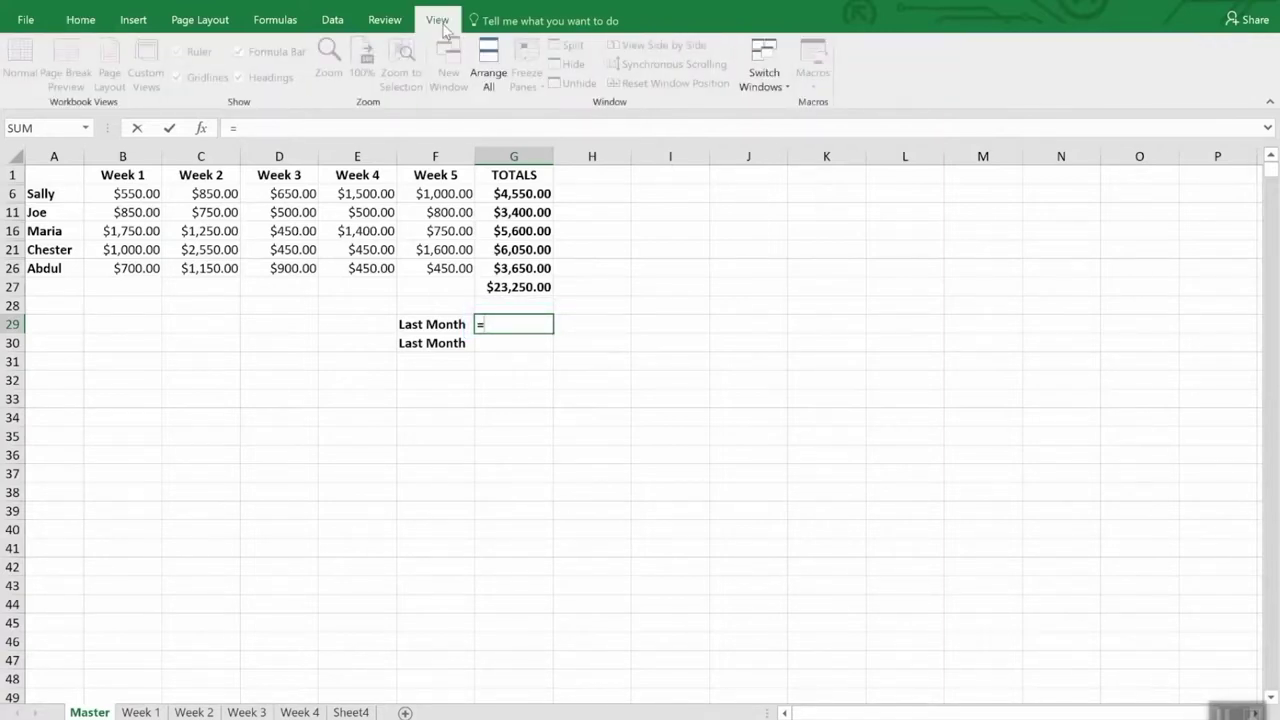
left_click(777, 76)
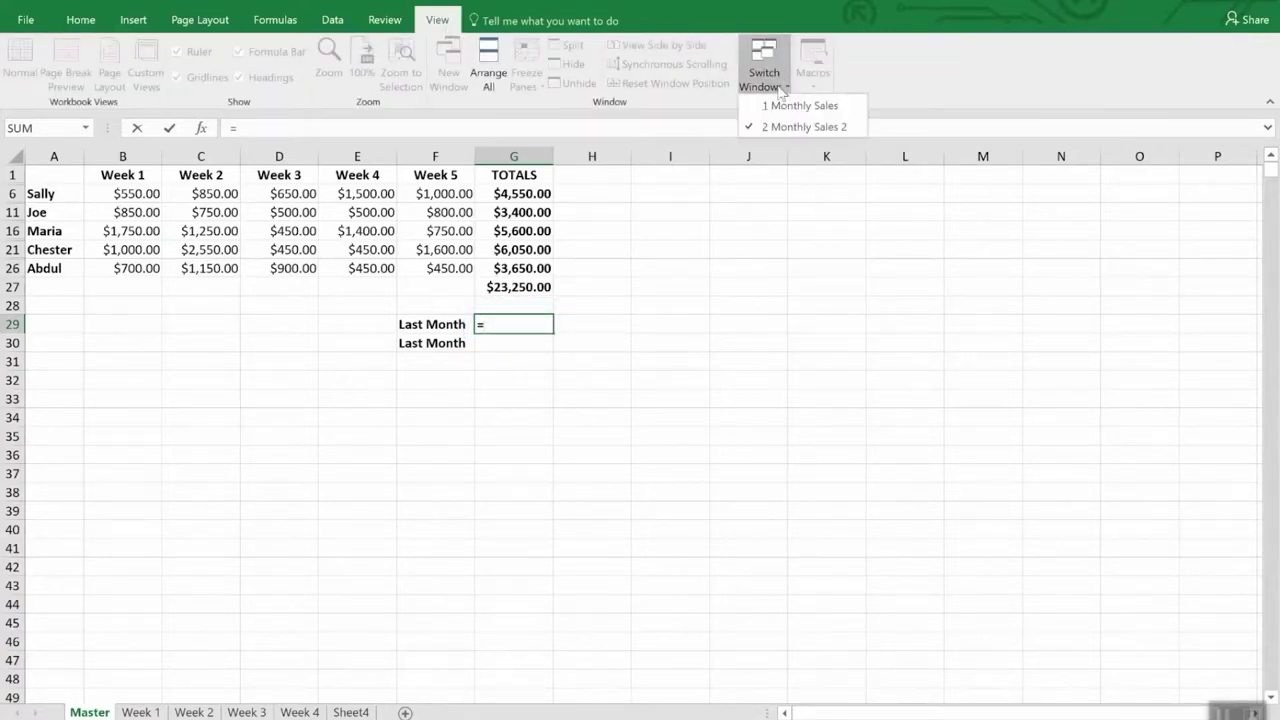
left_click(795, 106)
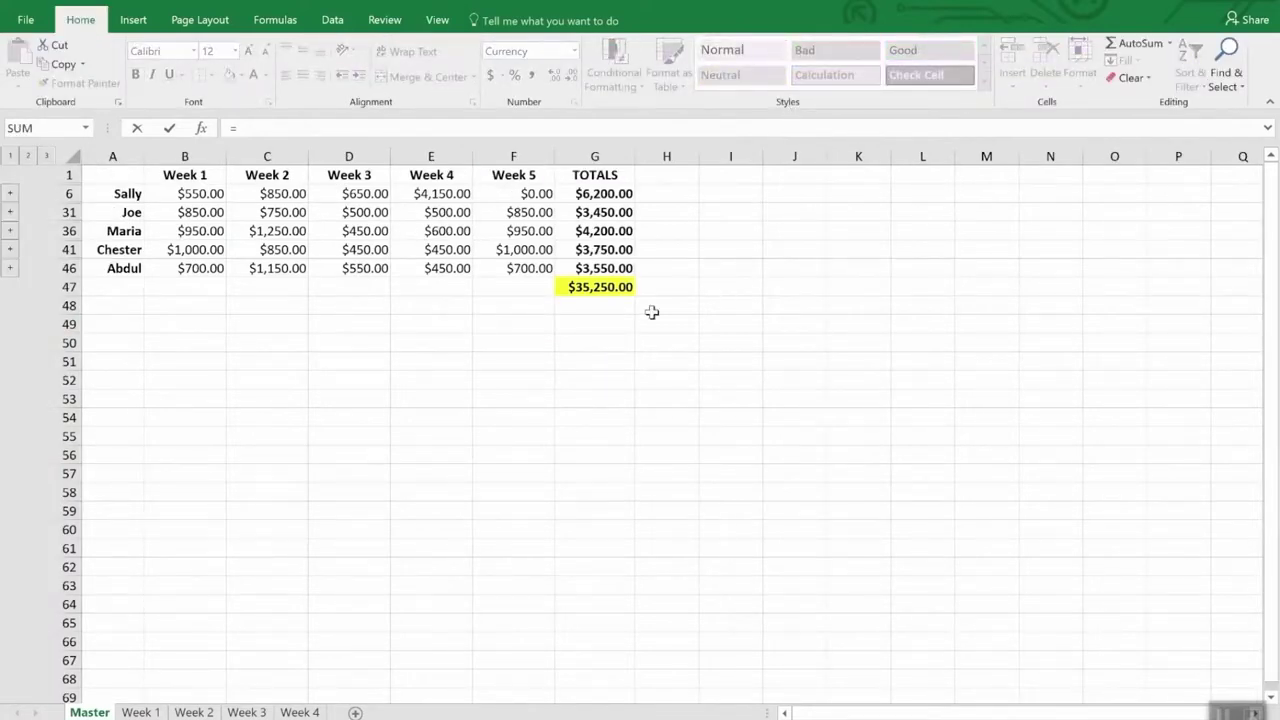
left_click(597, 288)
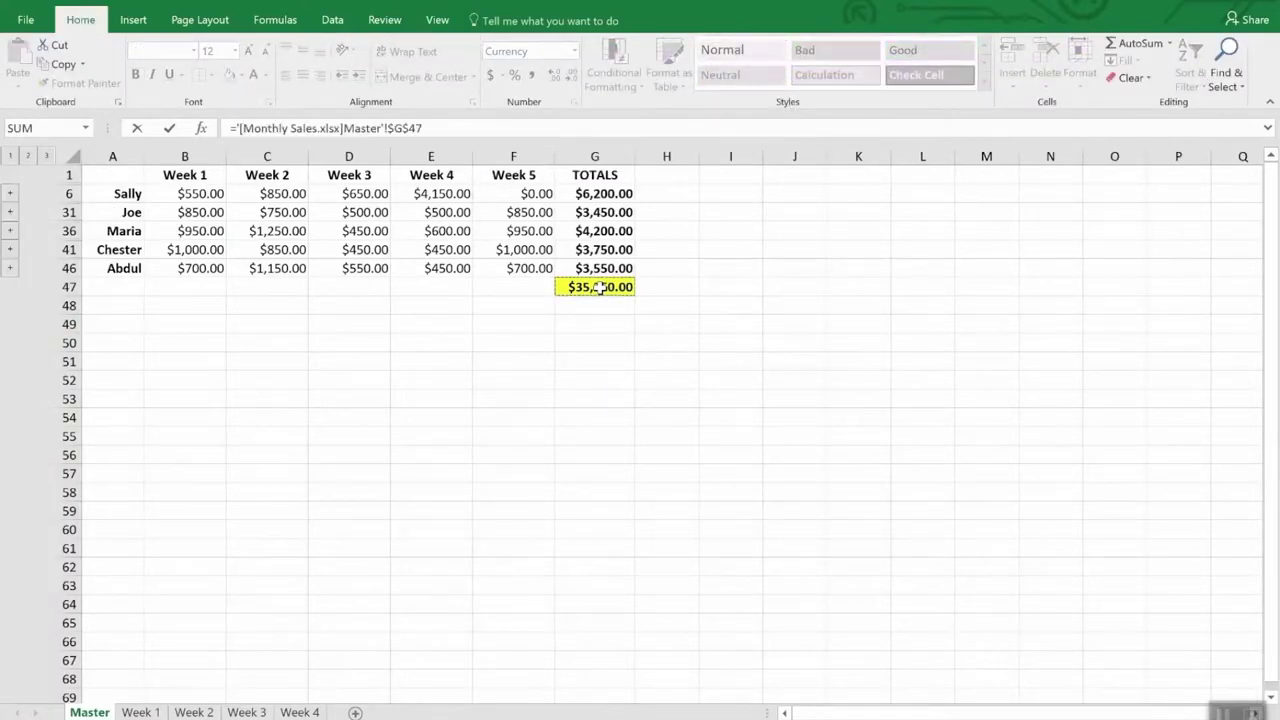
key("Return")
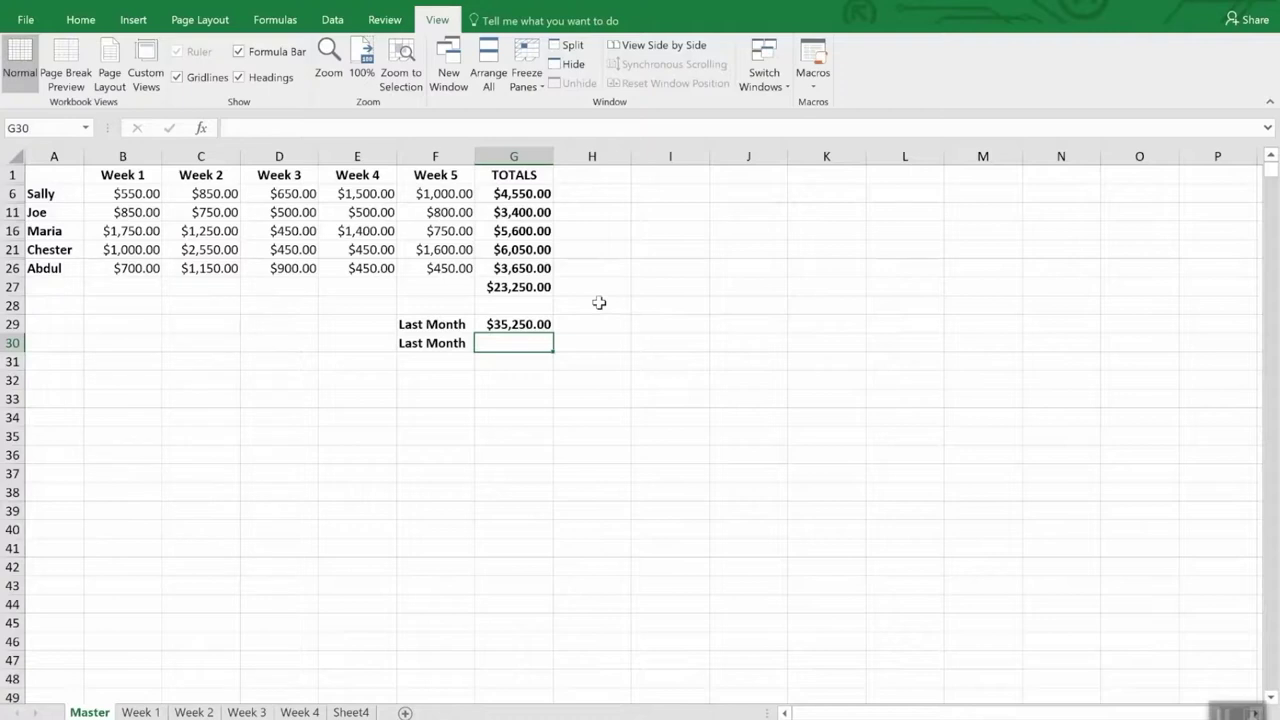
left_click(541, 327)
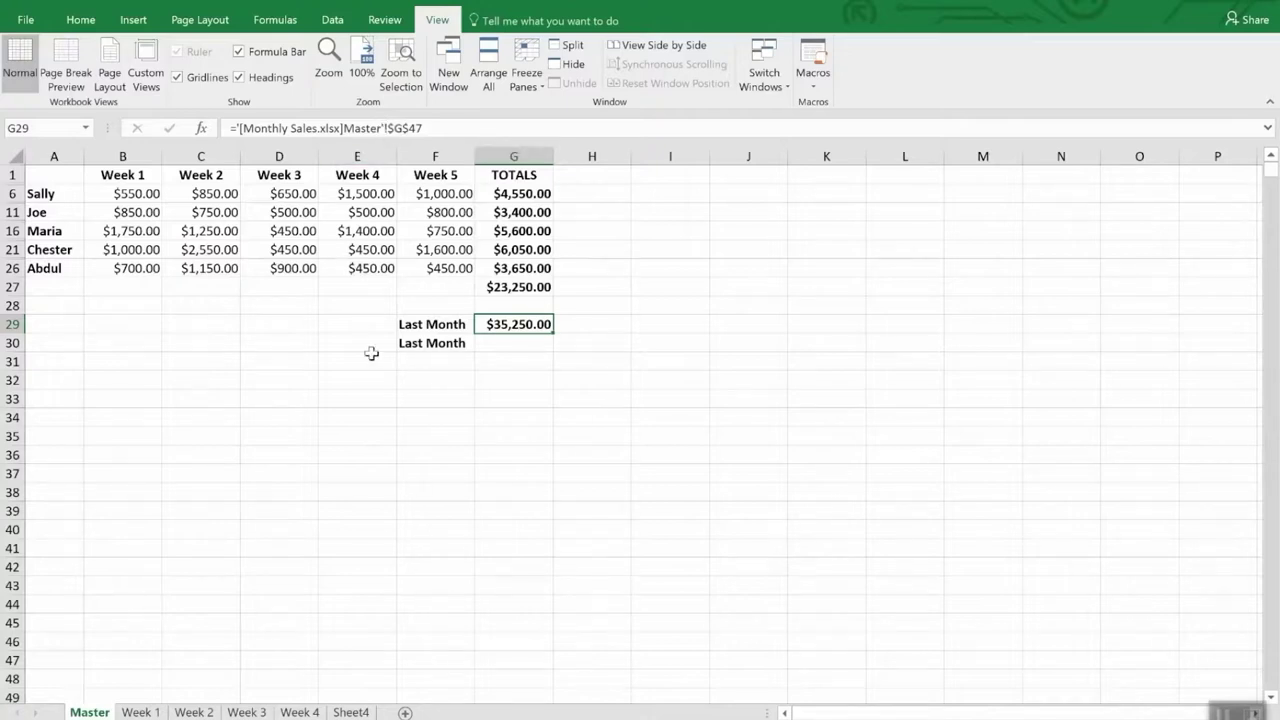
Copy cell G47 from the Monthly Sales workbook's Master sheet and paste it as a link into cell G30 beside the second Last Month label
left_click(502, 345)
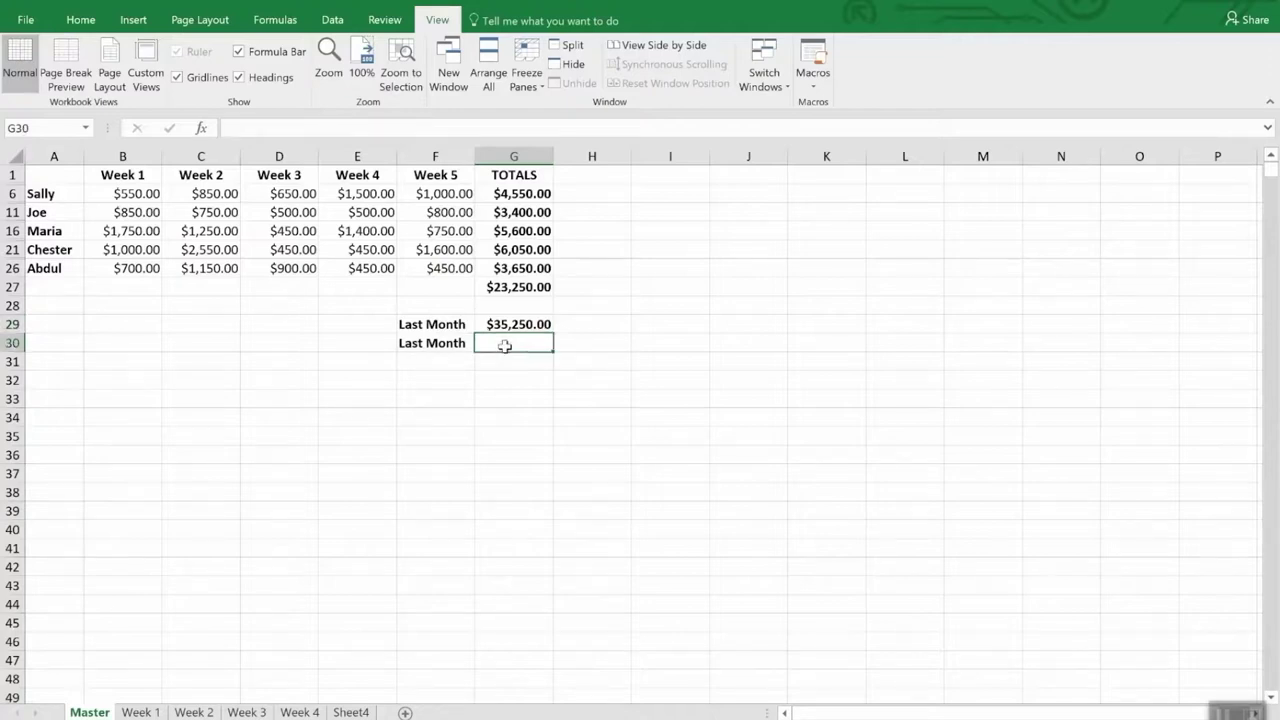
left_click(773, 70)
left_click(790, 118)
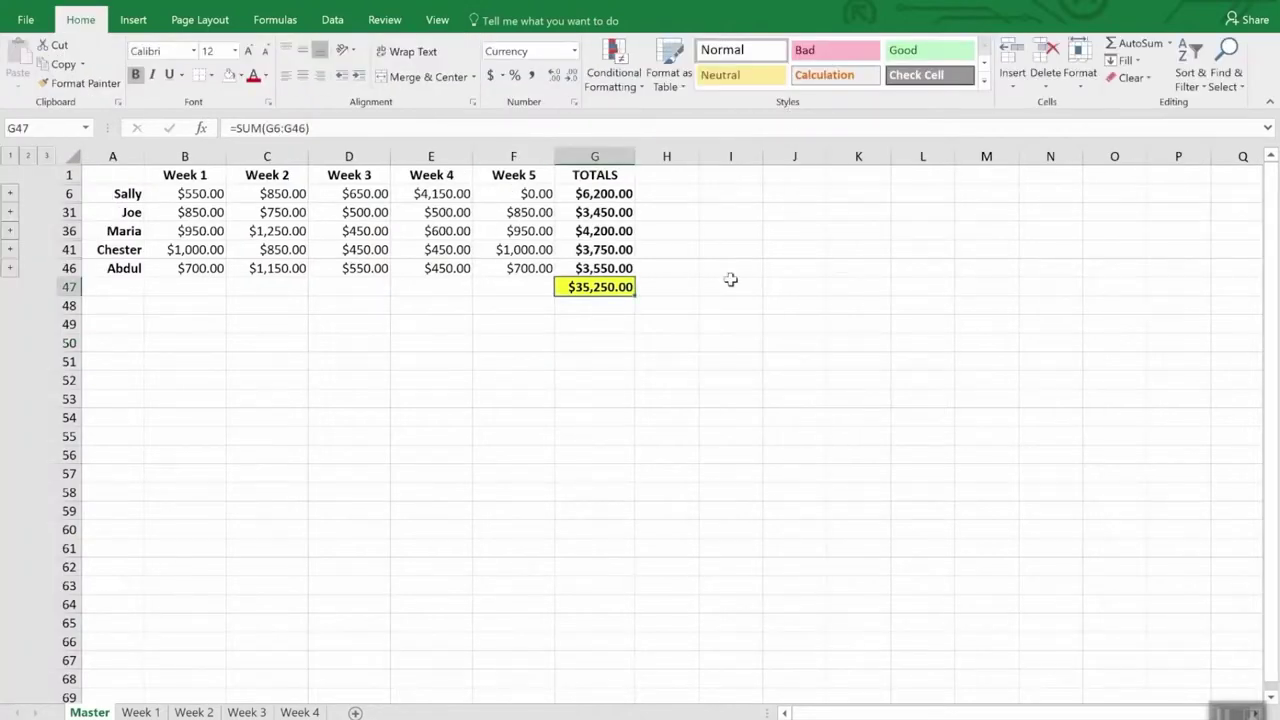
right_click(611, 289)
left_click(648, 326)
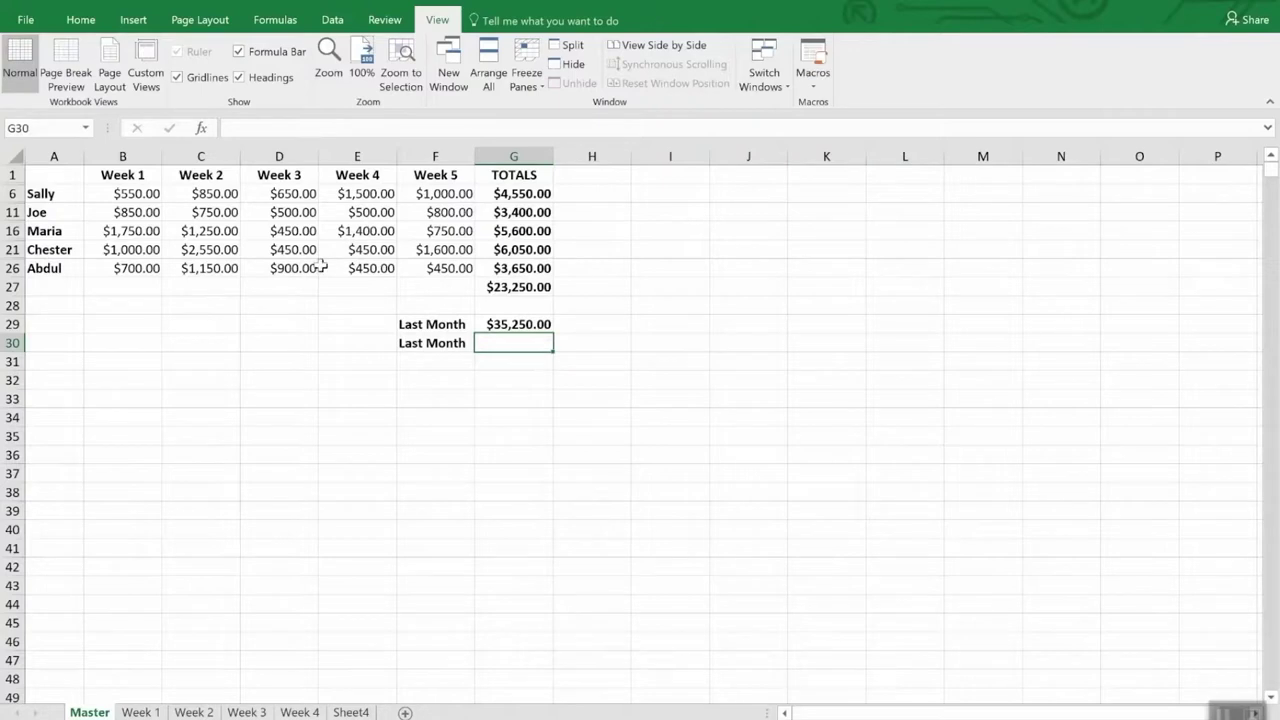
left_click(80, 19)
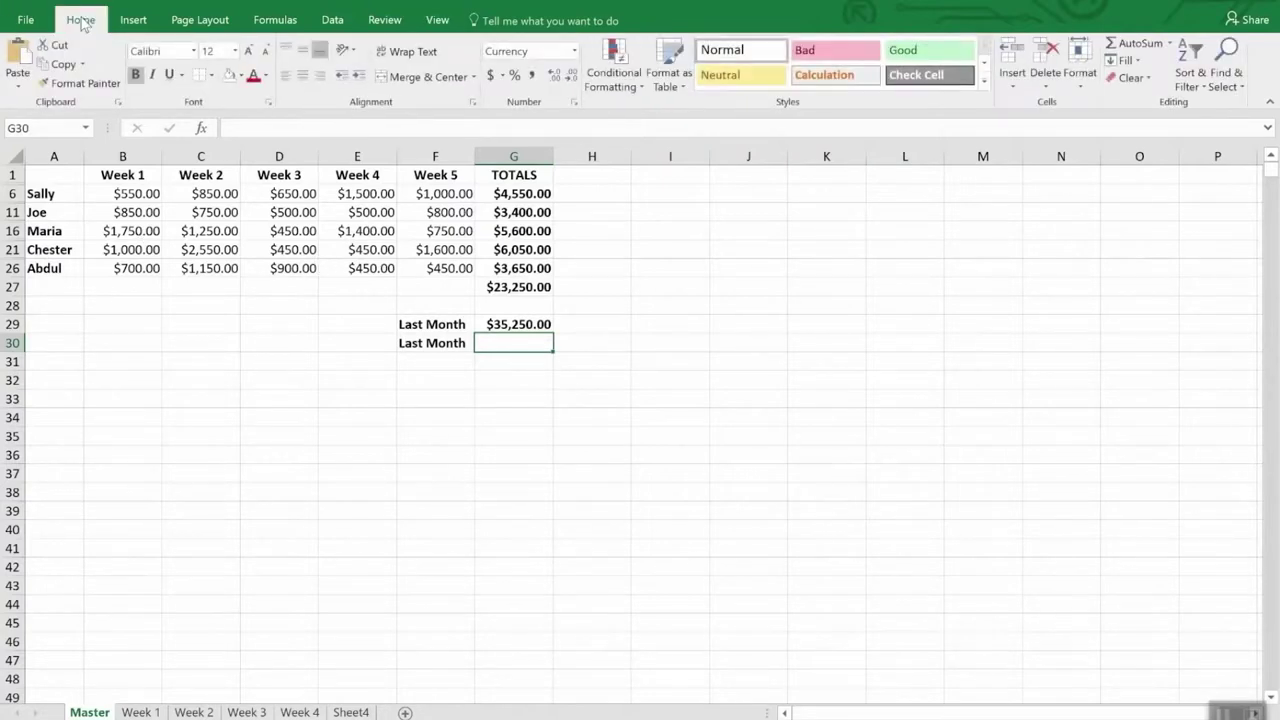
left_click(14, 88)
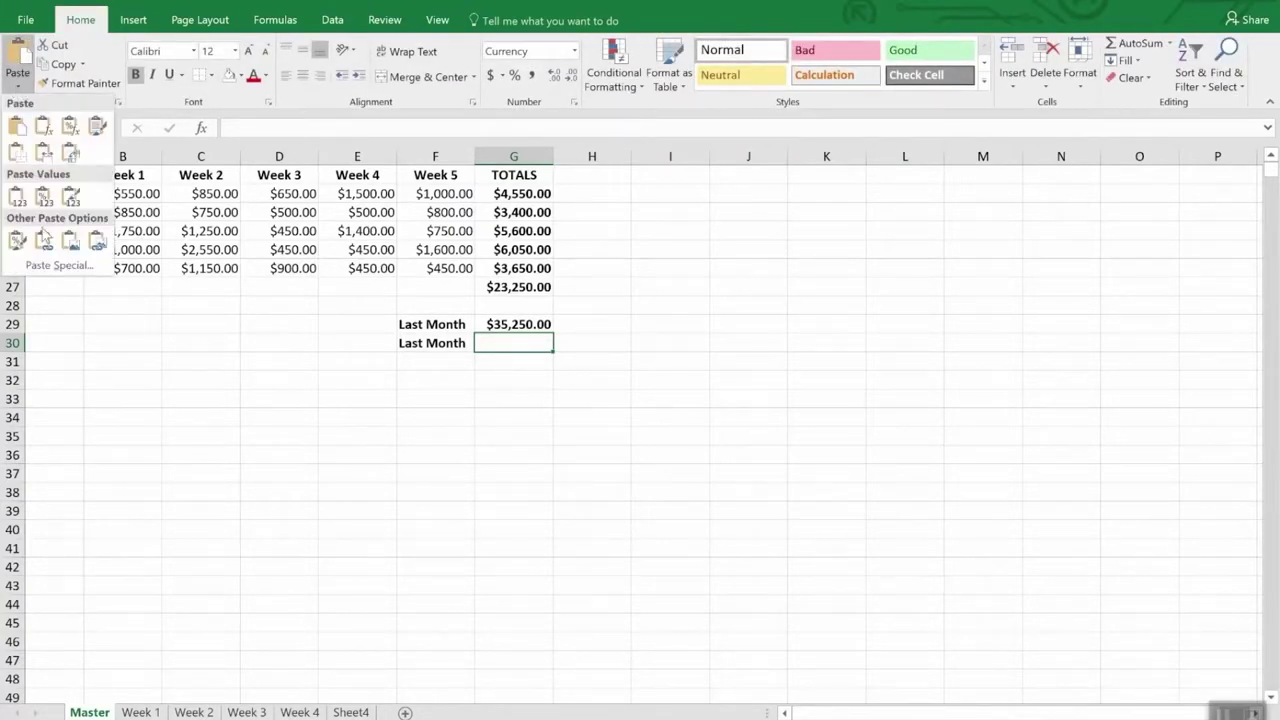
left_click(57, 266)
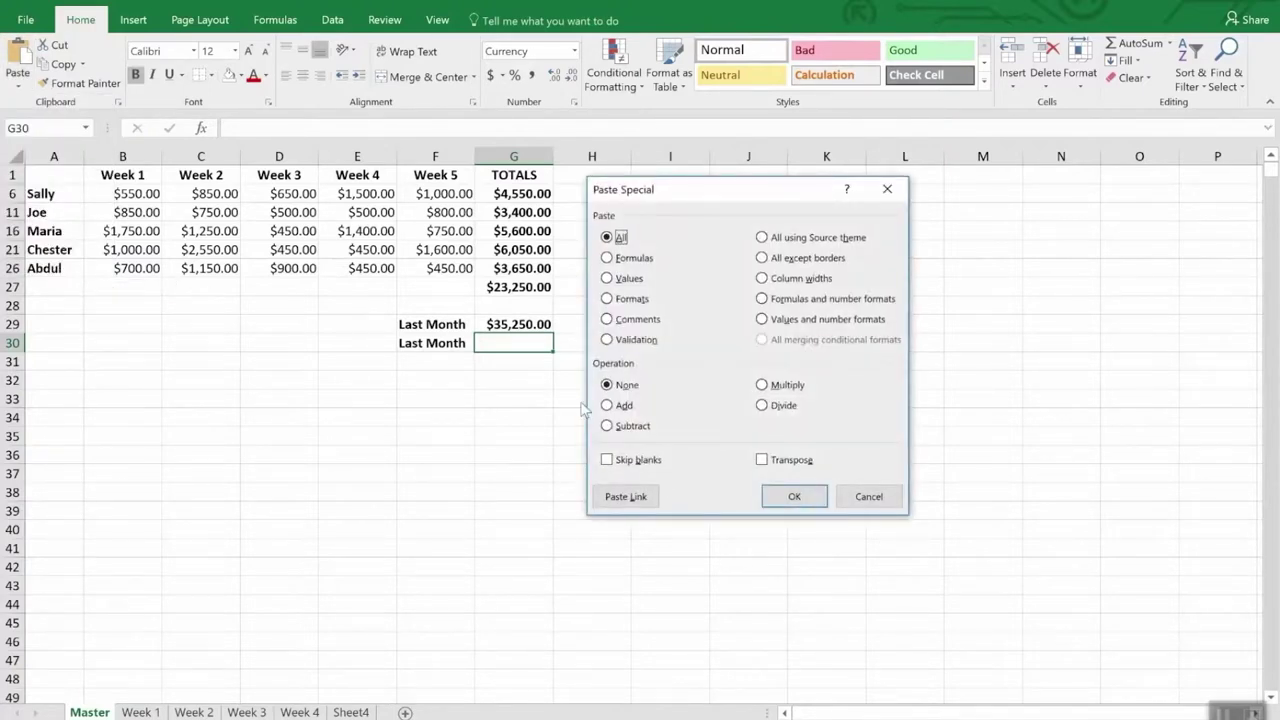
left_click(625, 496)
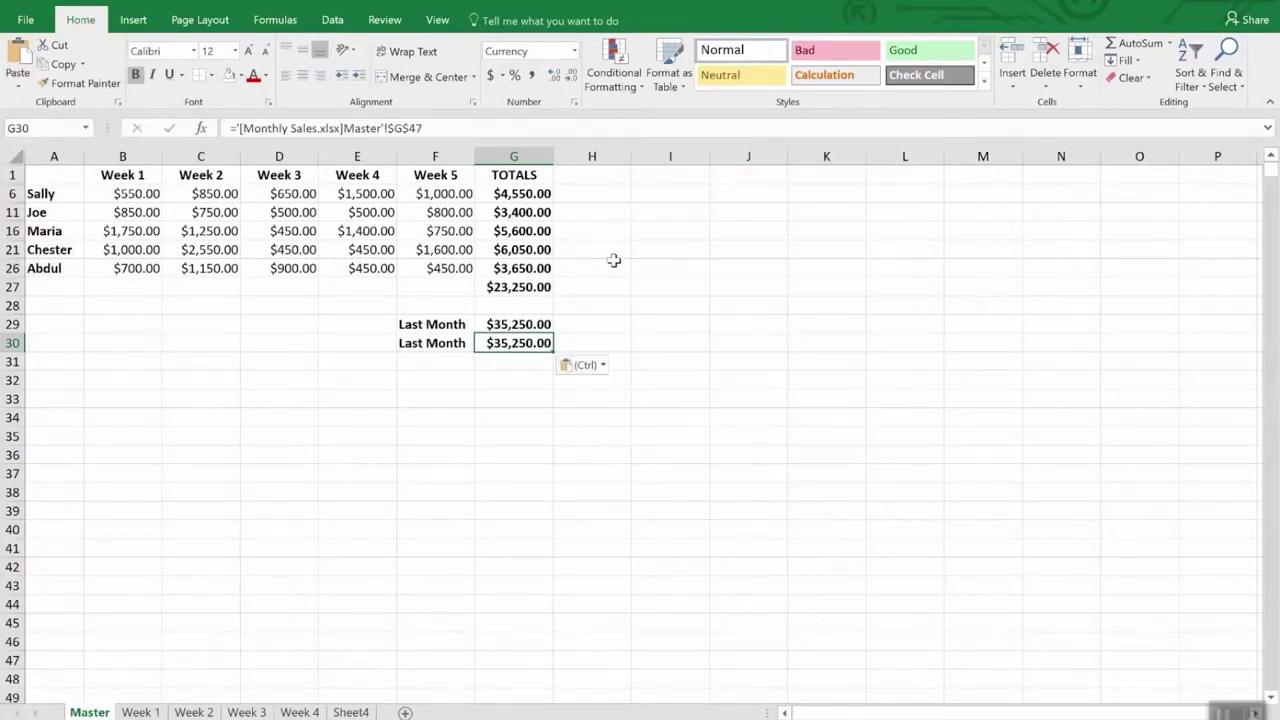
Compare the link formulas in the two Last Month cells, G29 and G30
left_click(614, 263)
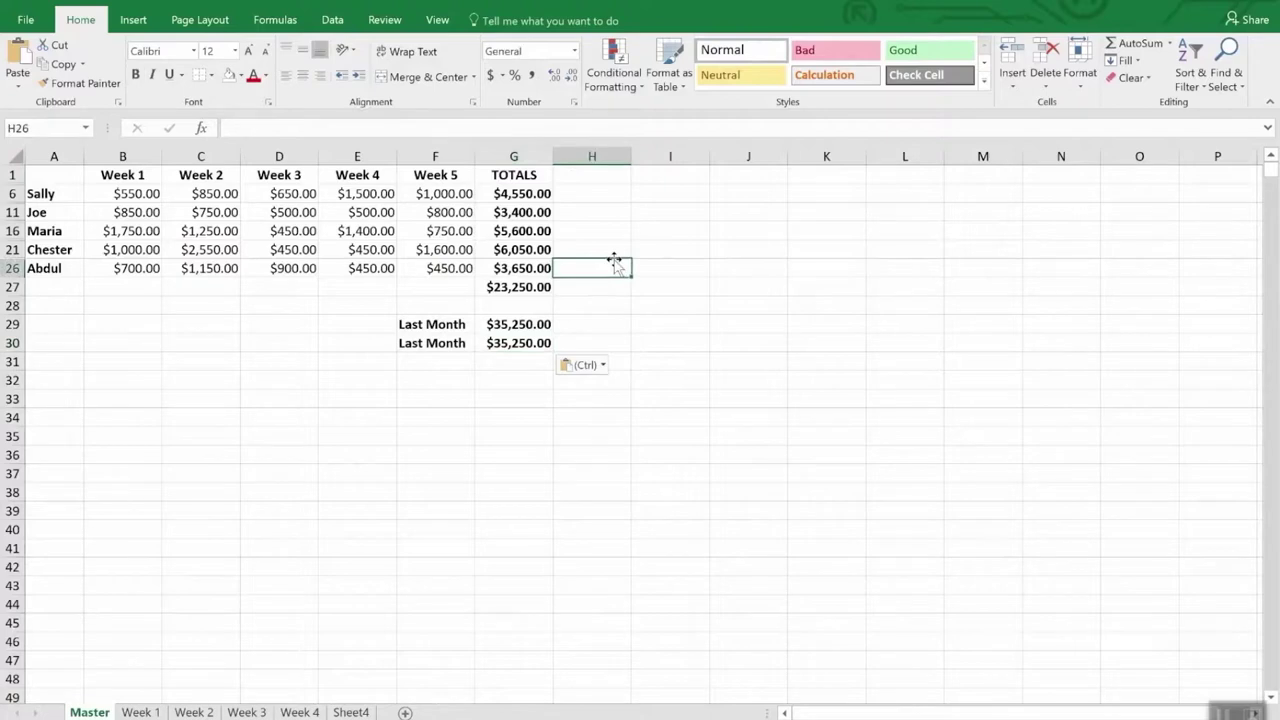
left_click(520, 343)
left_click(520, 324)
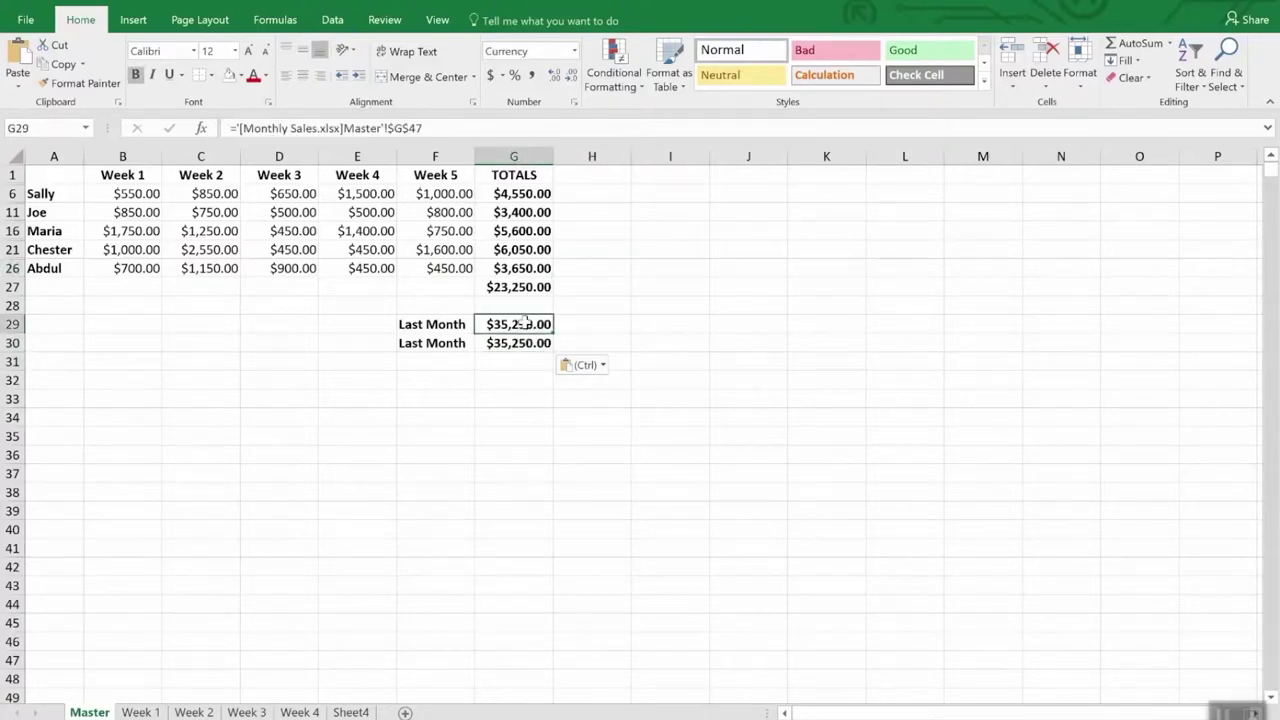
left_click(520, 343)
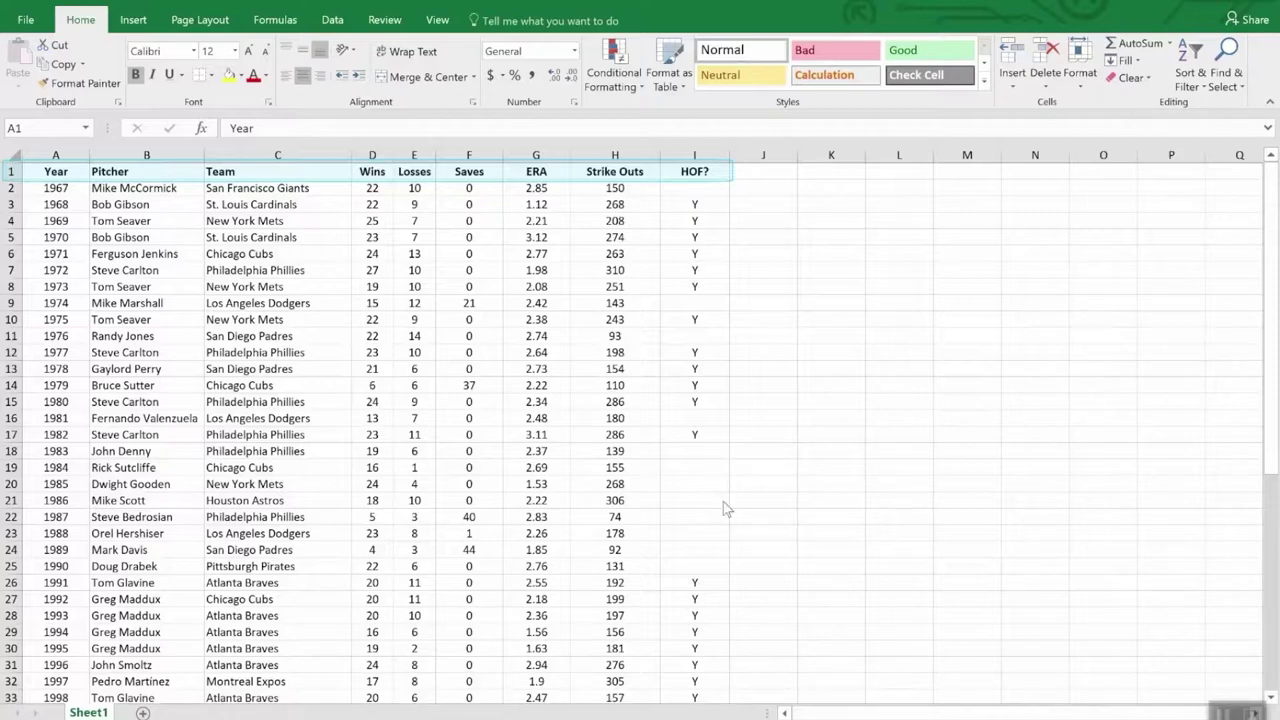
Review the pitcher table, sort it by the Wins column from highest to lowest, and check the sorted rows
scroll(864, 525, "down", 12)
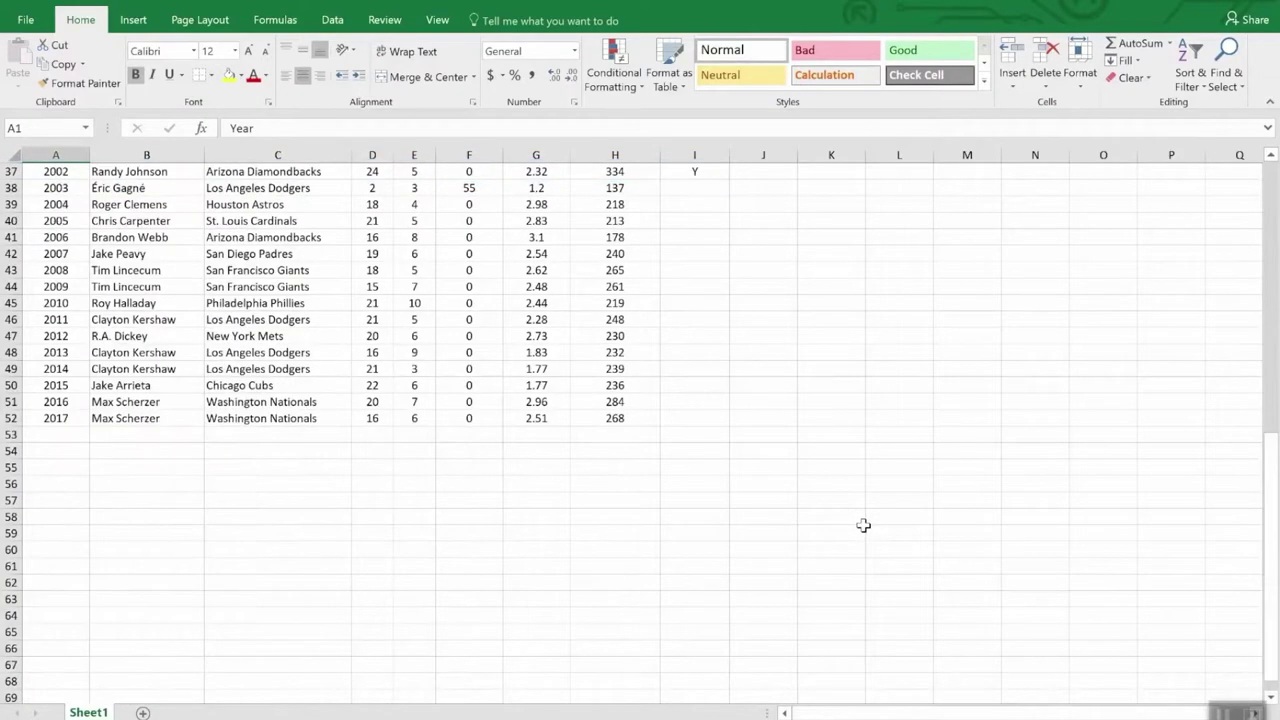
scroll(864, 525, "up", 12)
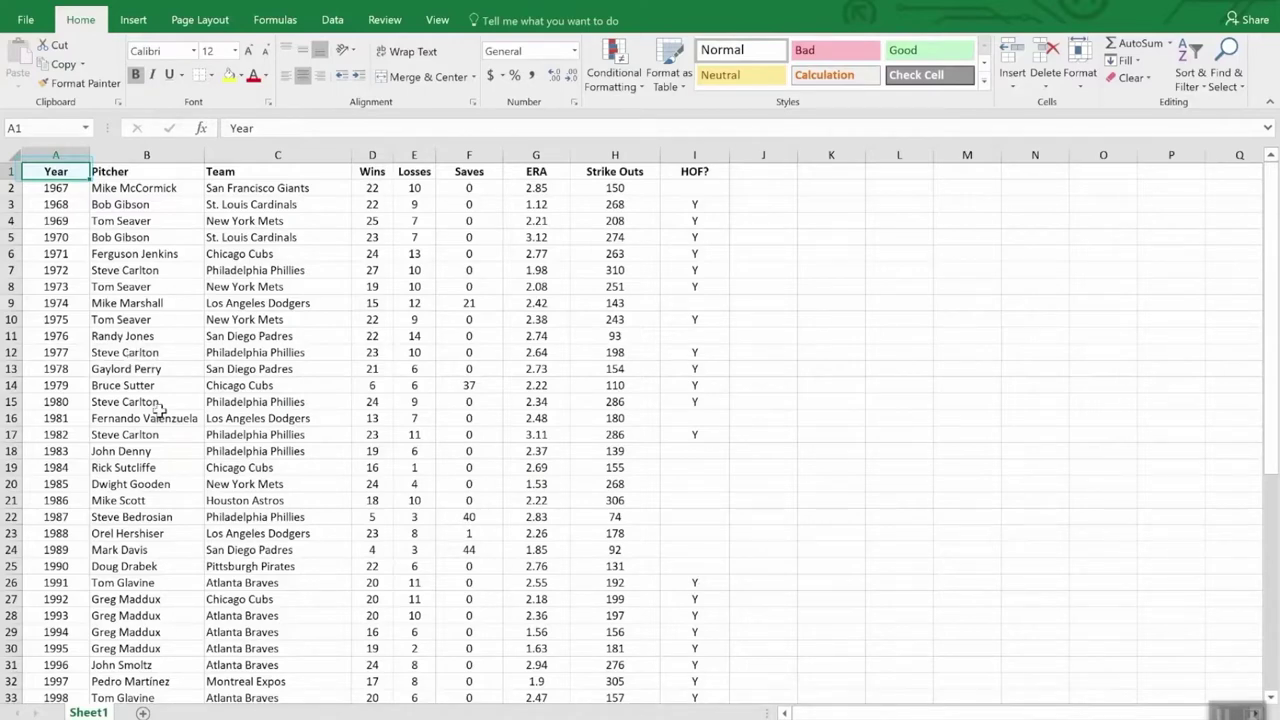
scroll(158, 415, "down", 12)
scroll(161, 463, "up", 12)
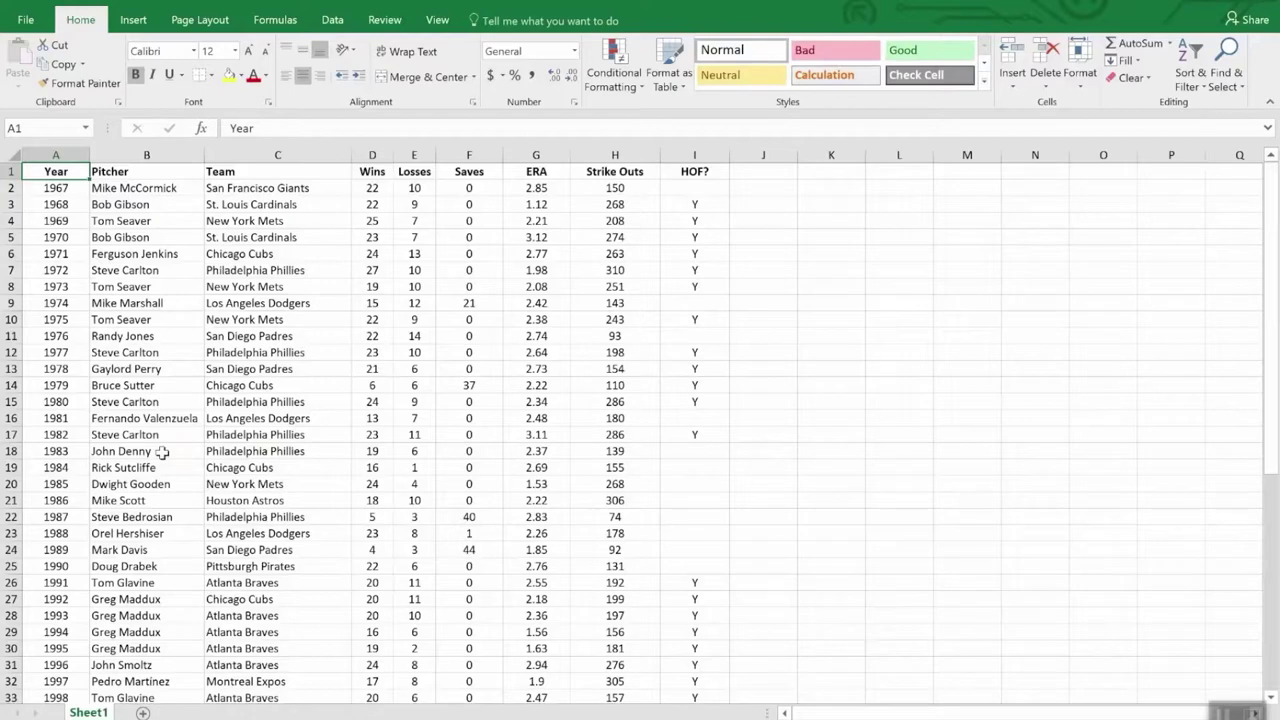
left_click(375, 172)
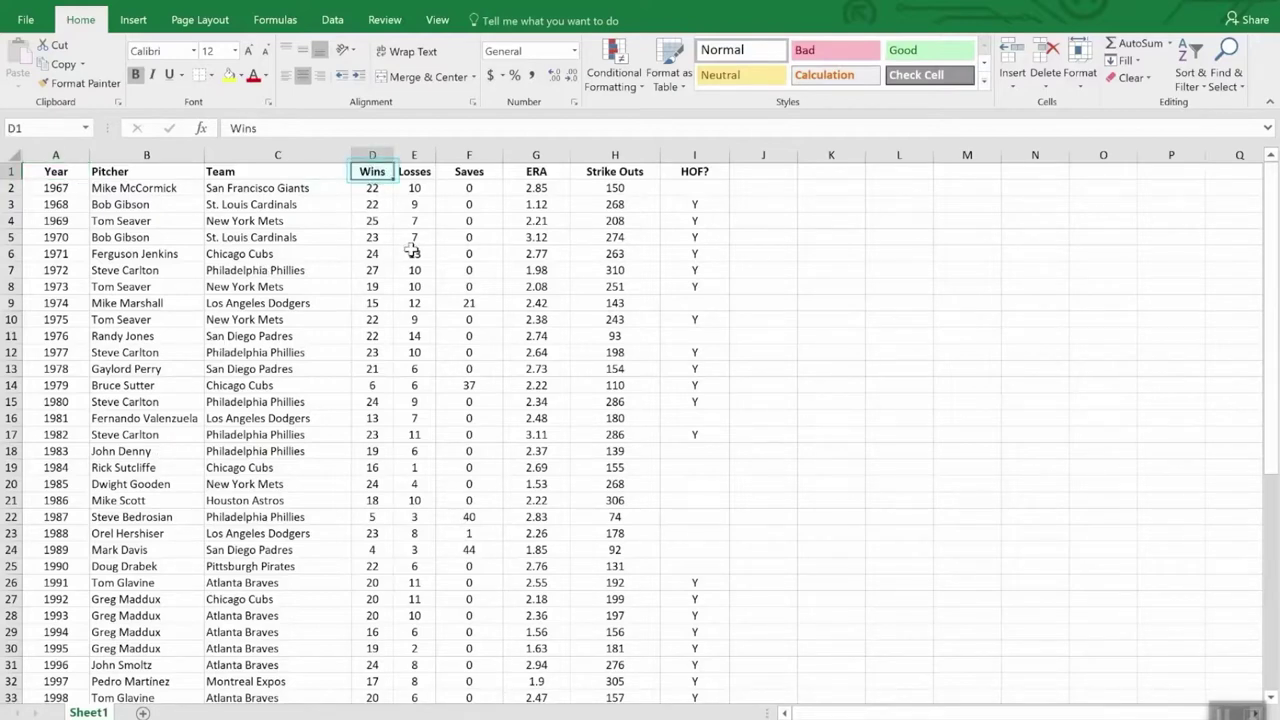
left_click(1197, 60)
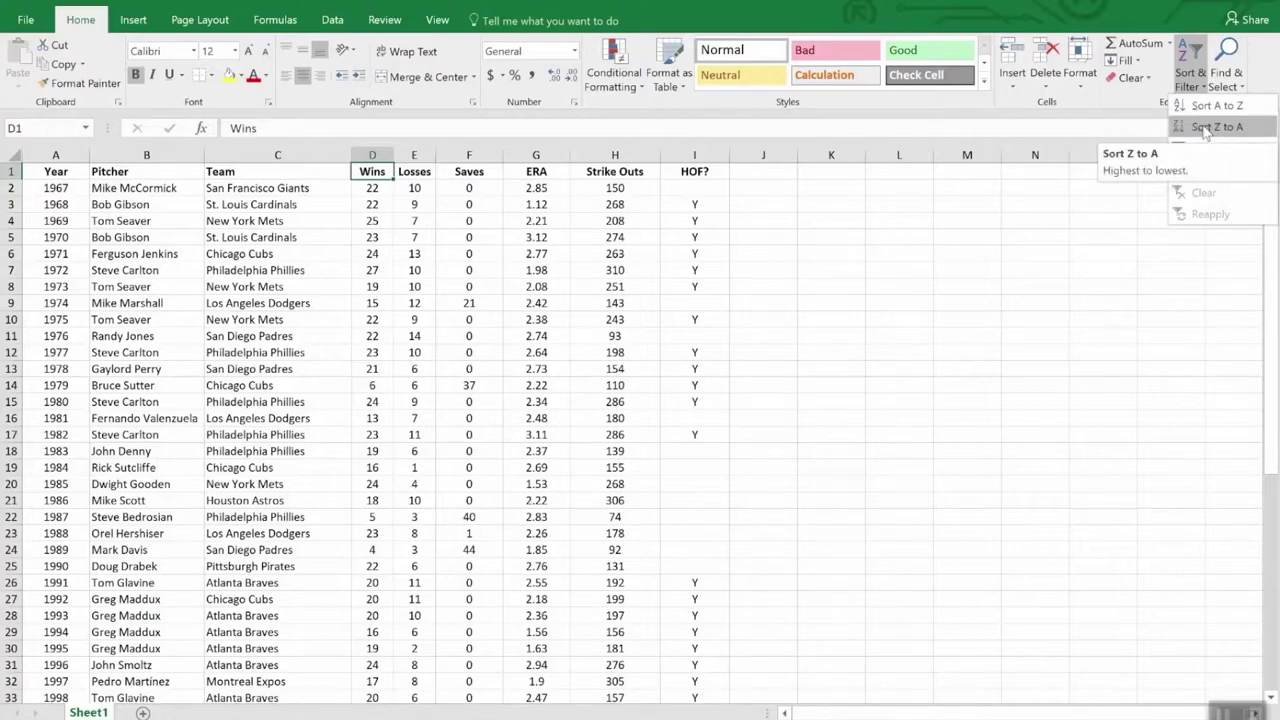
left_click(1205, 128)
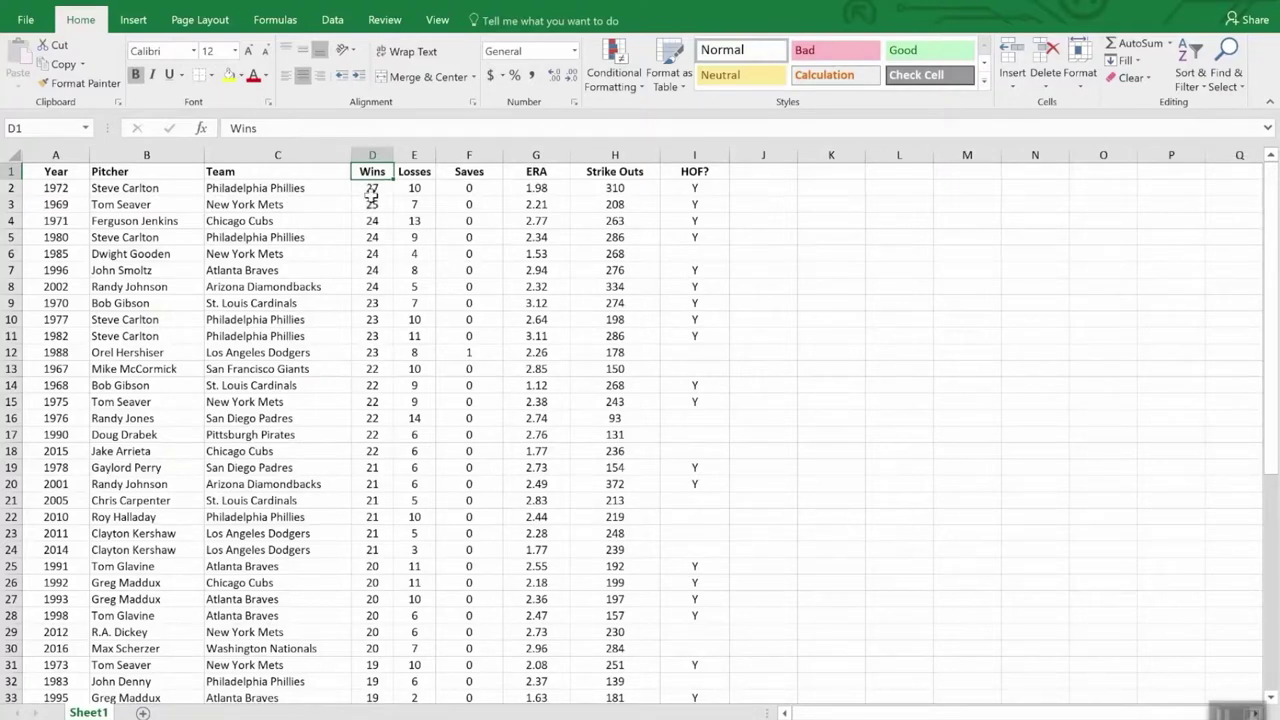
scroll(372, 200, "down", 8)
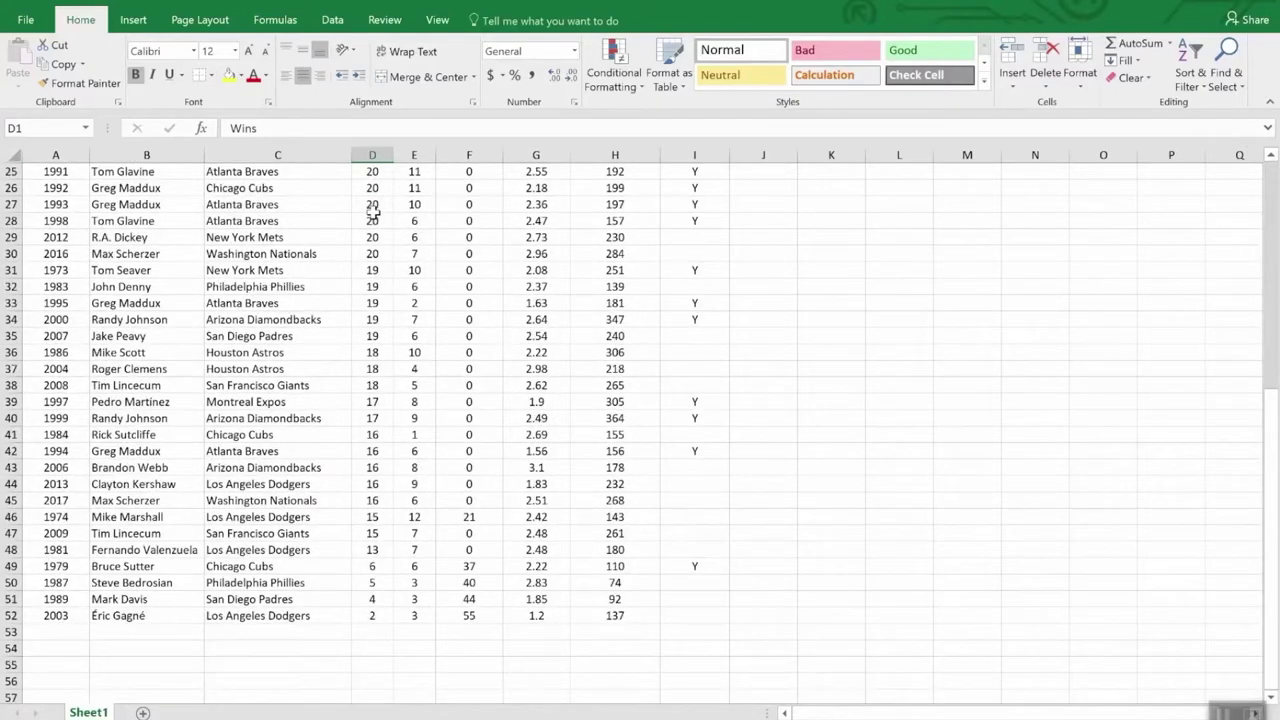
scroll(372, 210, "up", 8)
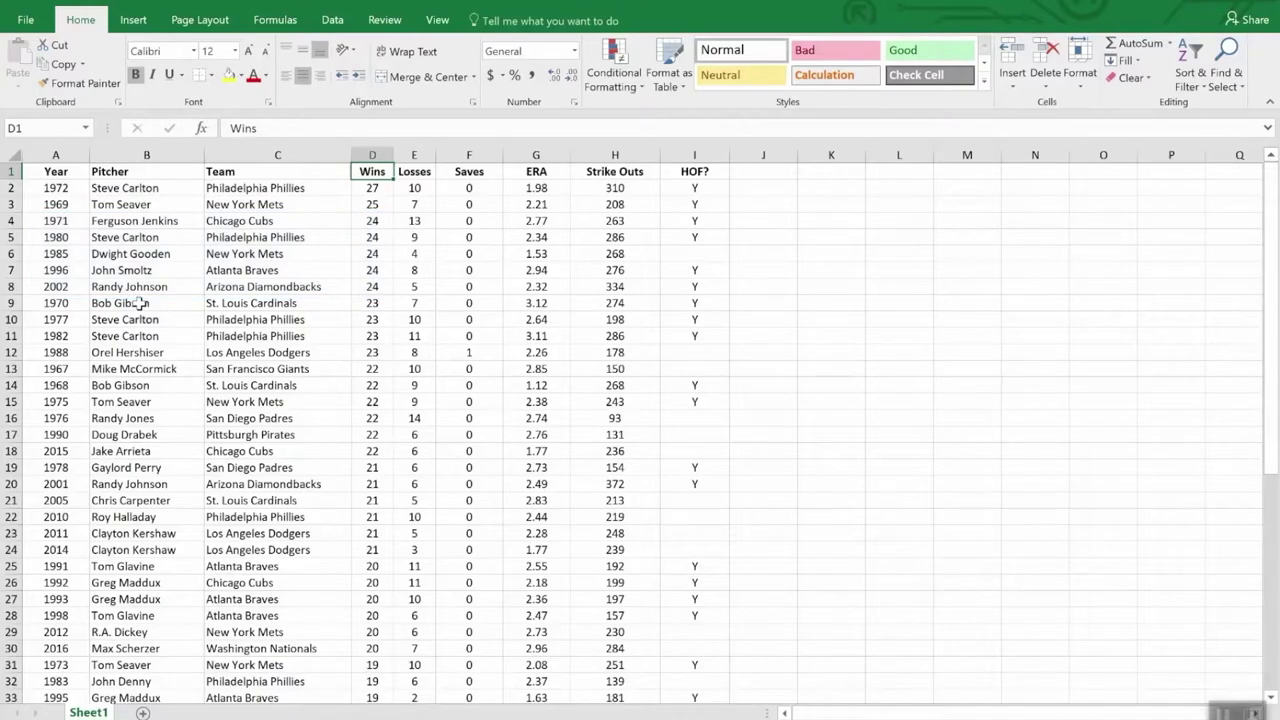
Apply a custom sort by Wins from largest to smallest, with ERA from smallest to largest as the second level
left_click(1198, 62)
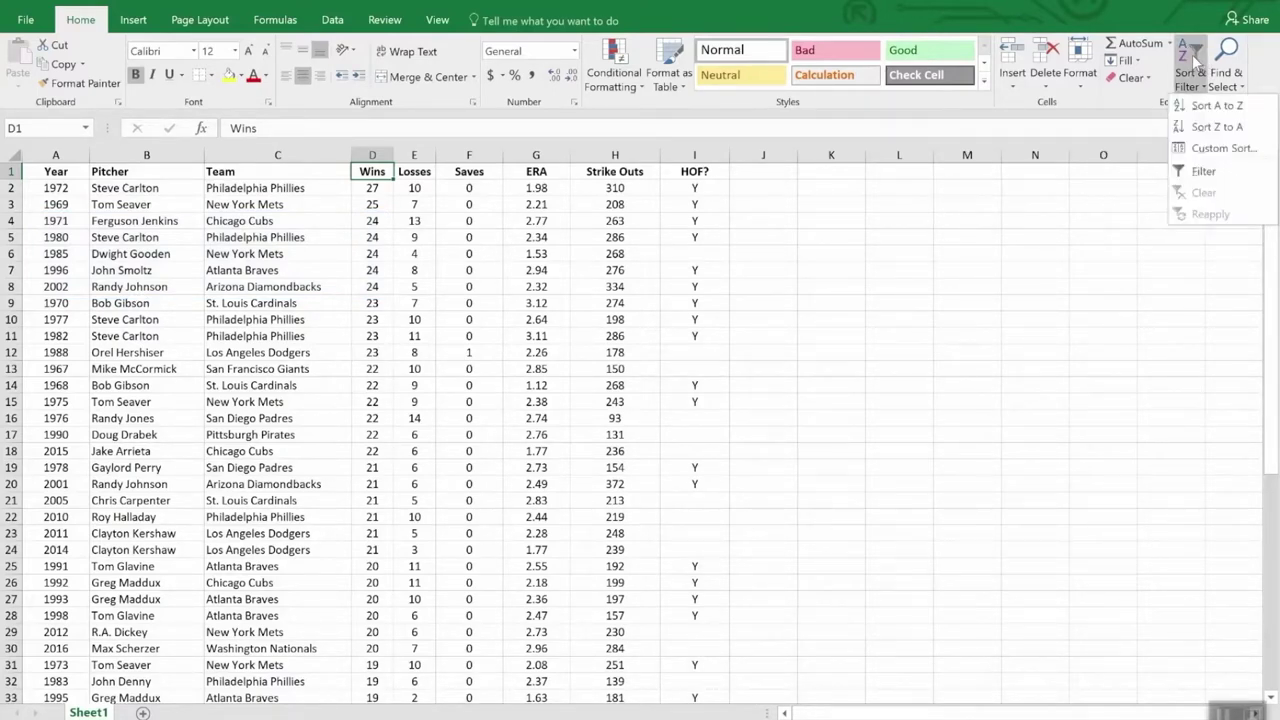
left_click(1222, 149)
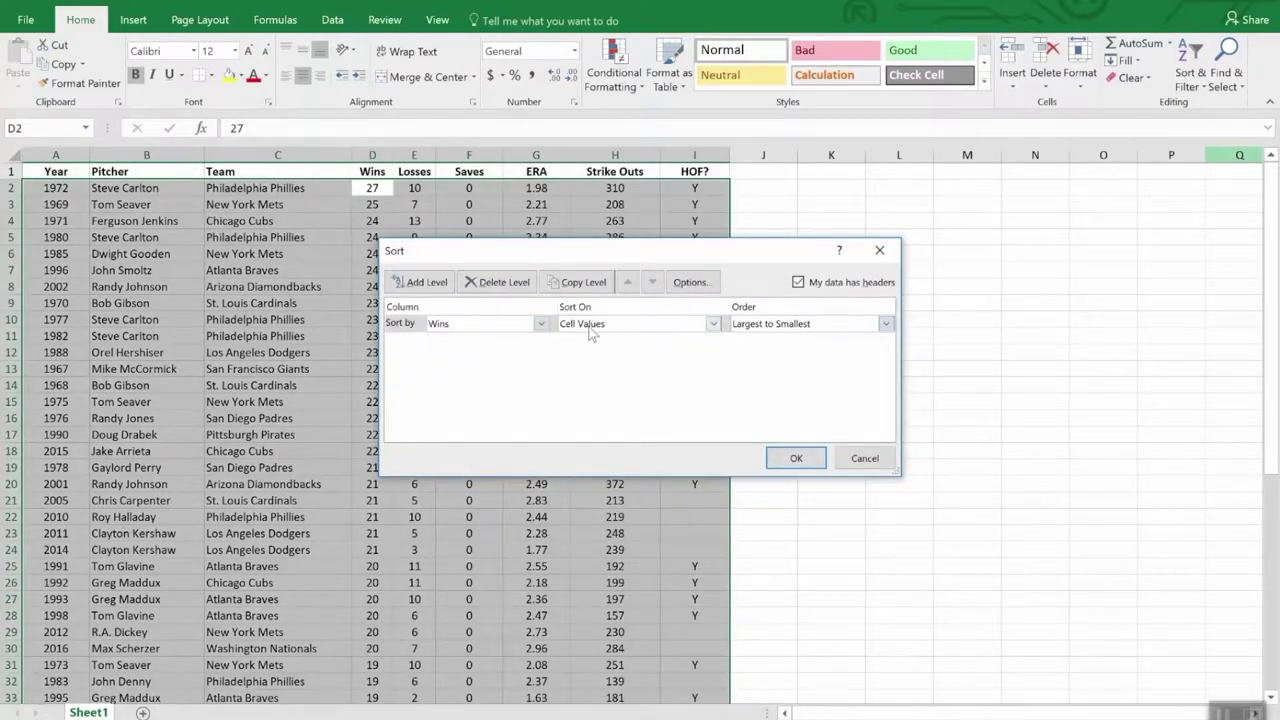
left_click(420, 282)
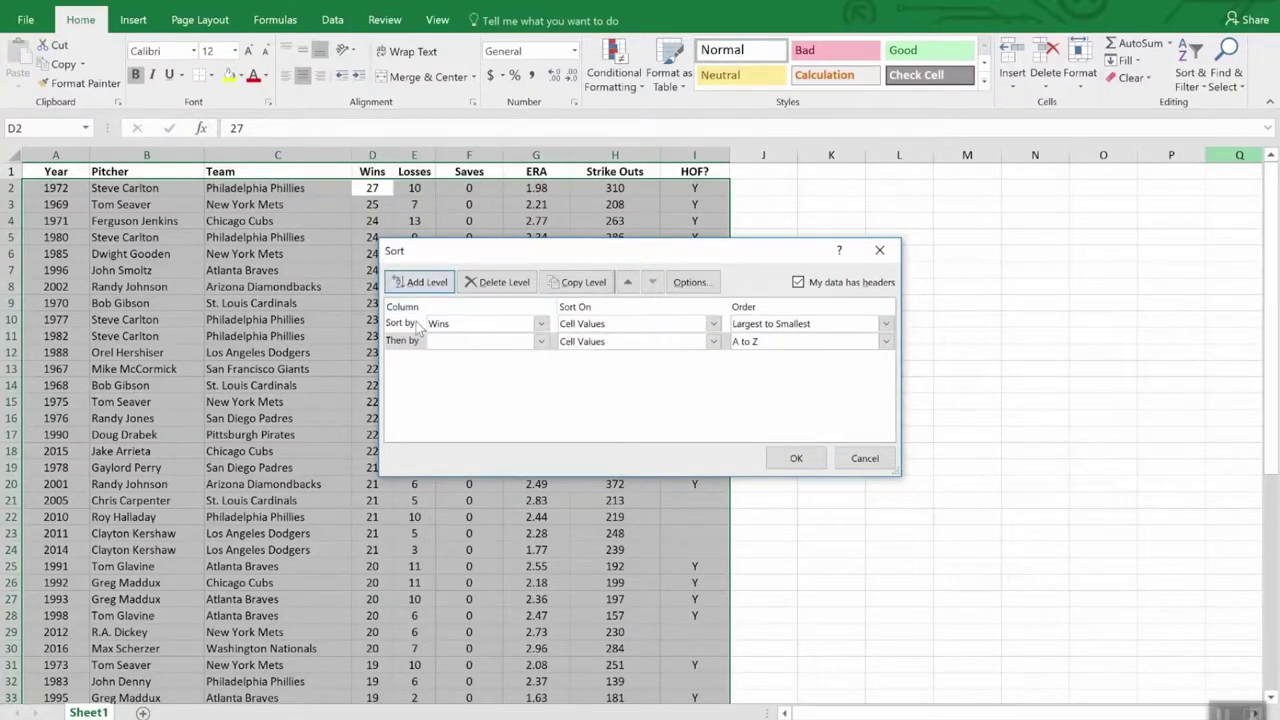
left_click(541, 342)
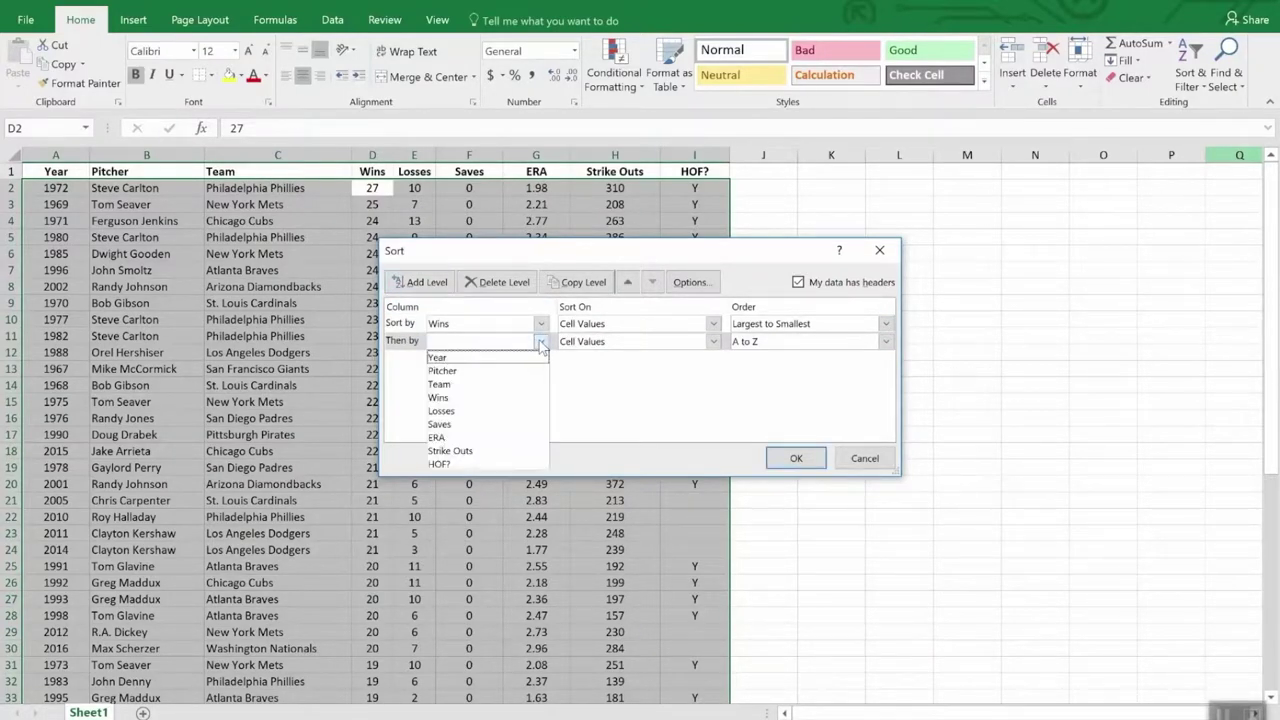
left_click(506, 440)
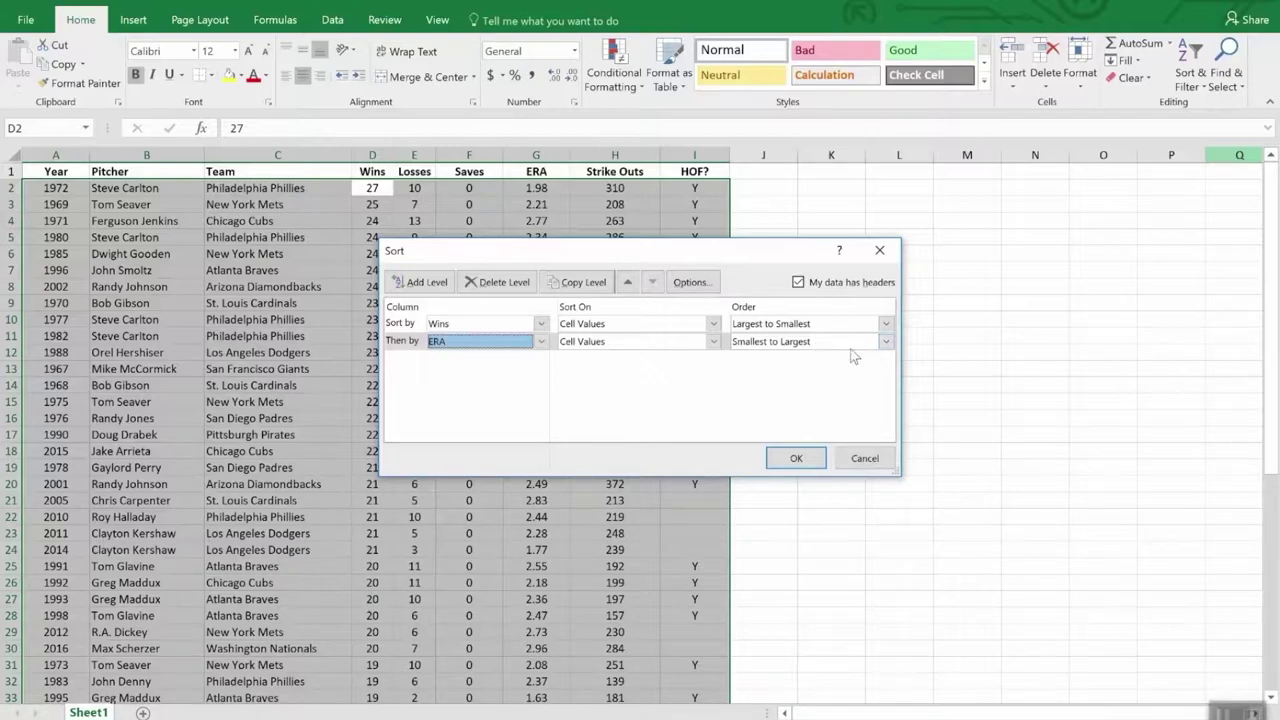
left_click(796, 458)
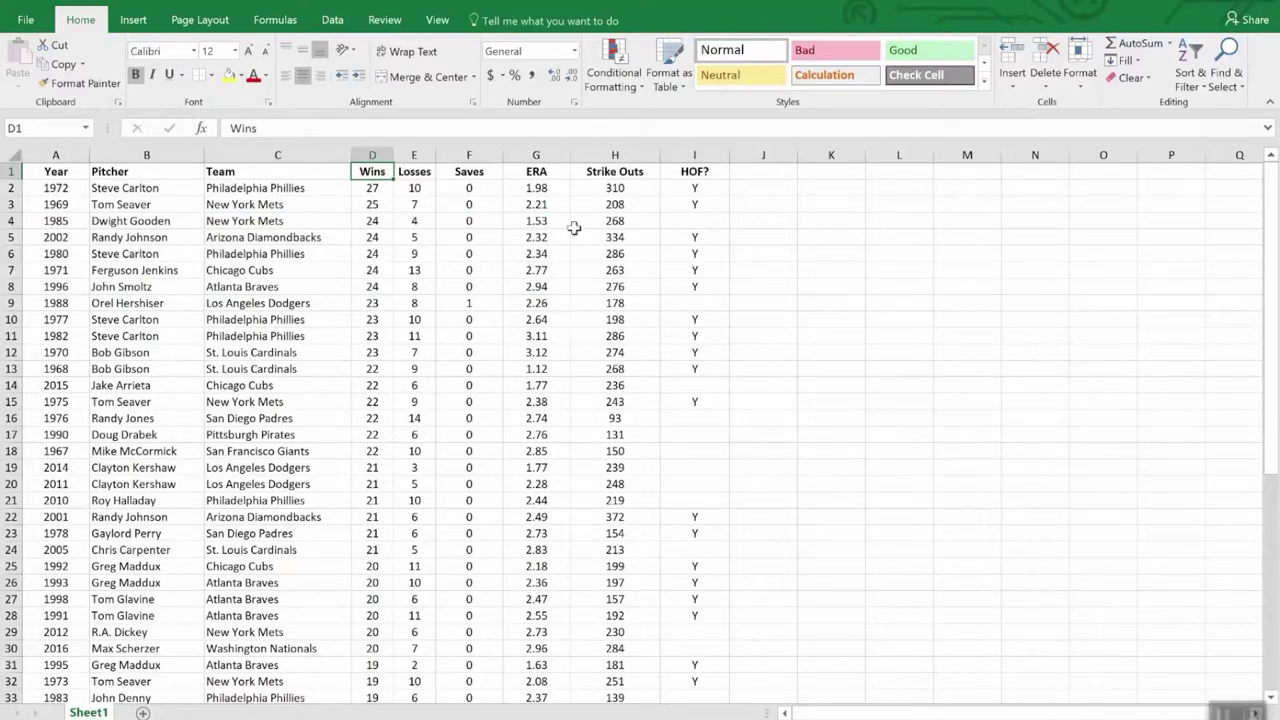
Turn on filtering for the pitcher table's header row
left_click(476, 172)
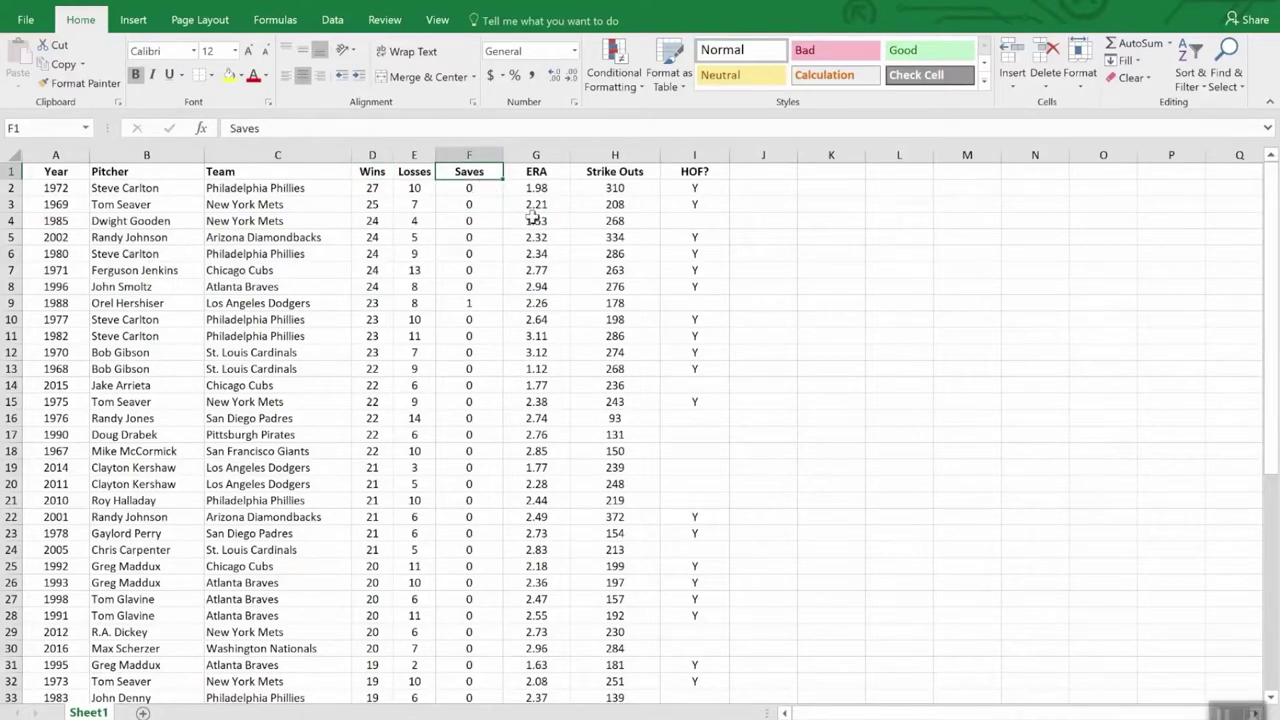
left_click(1190, 80)
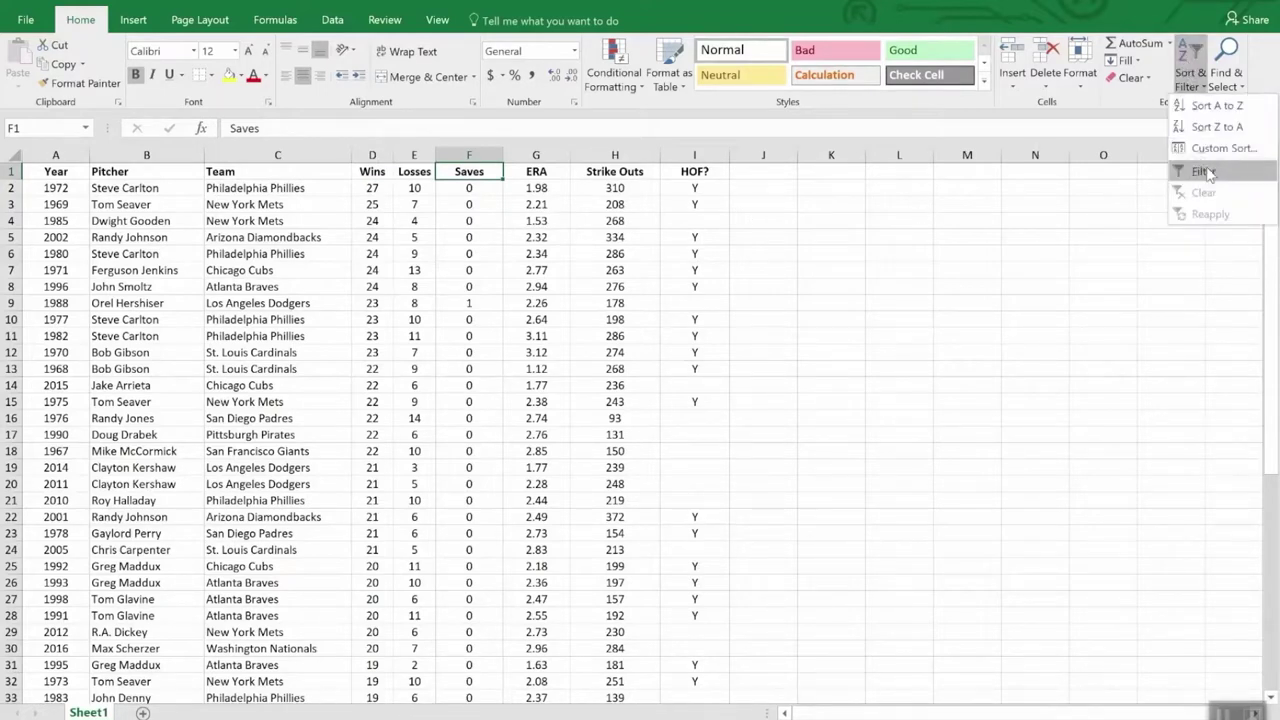
left_click(1205, 174)
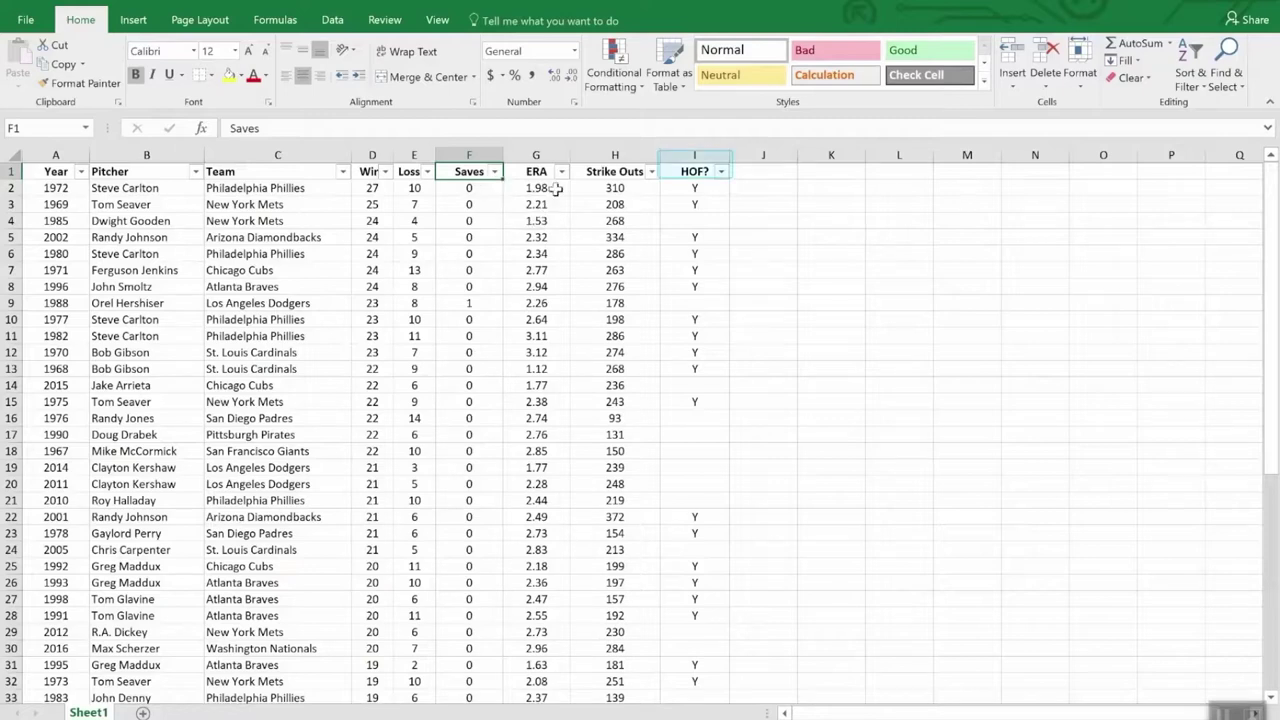
Filter the HOF? column to show only Y, and sort the filtered rows by Strike Outs from largest to smallest
left_click(721, 172)
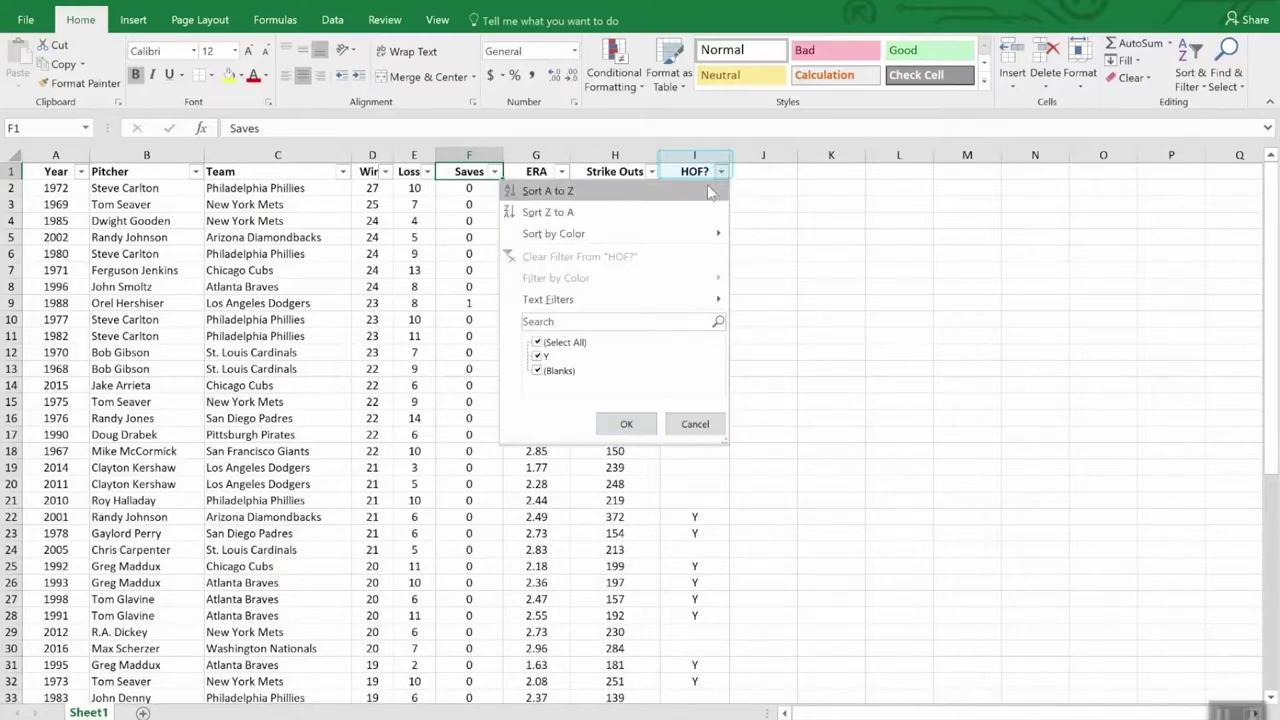
left_click(537, 344)
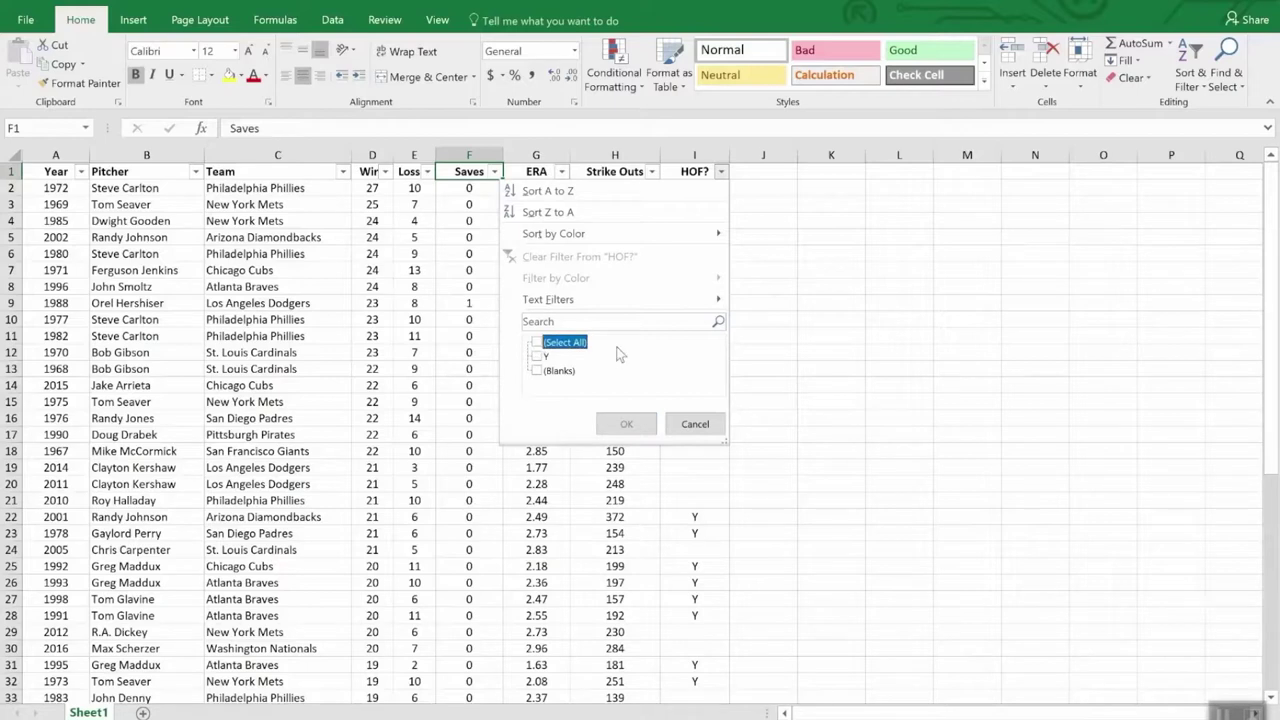
left_click(541, 357)
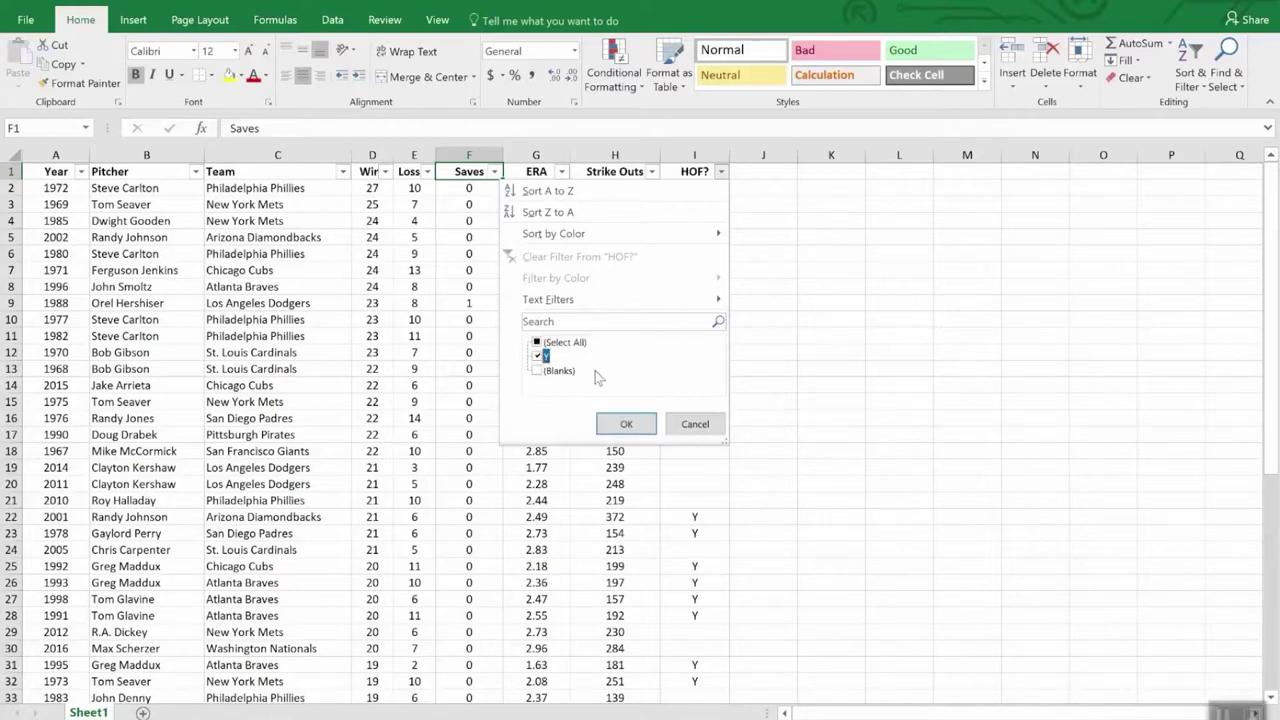
left_click(627, 424)
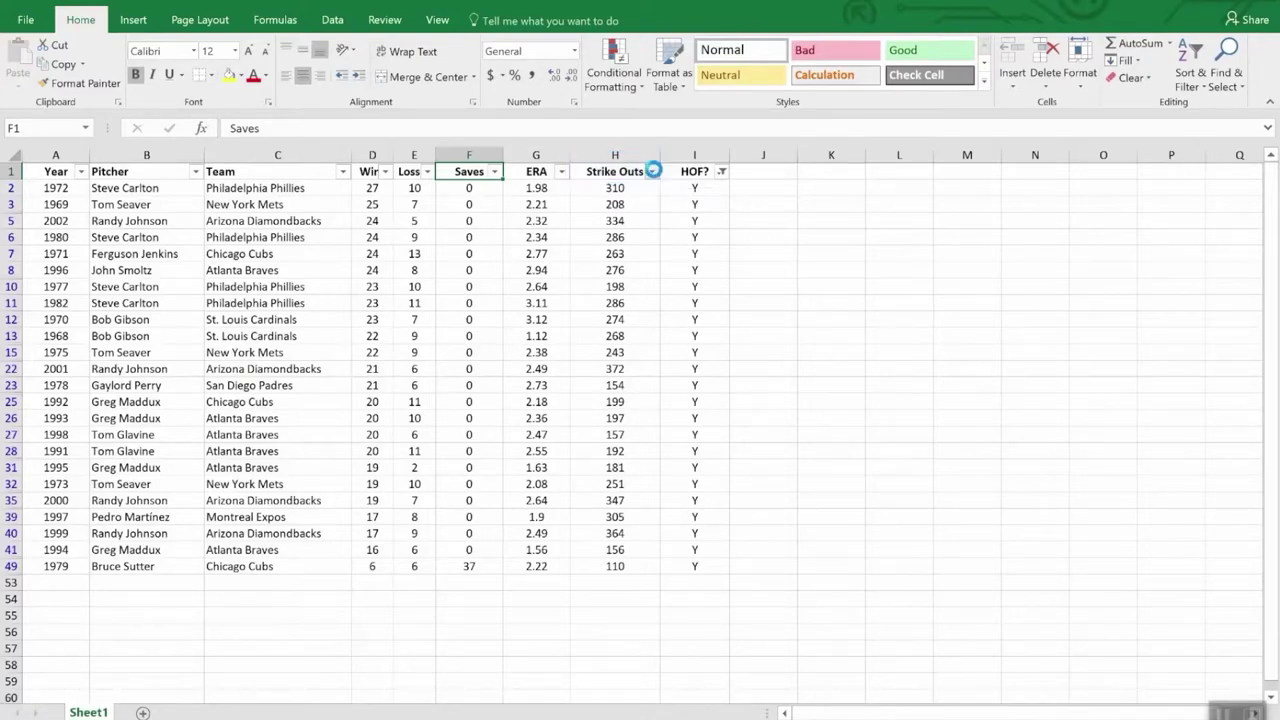
left_click(652, 173)
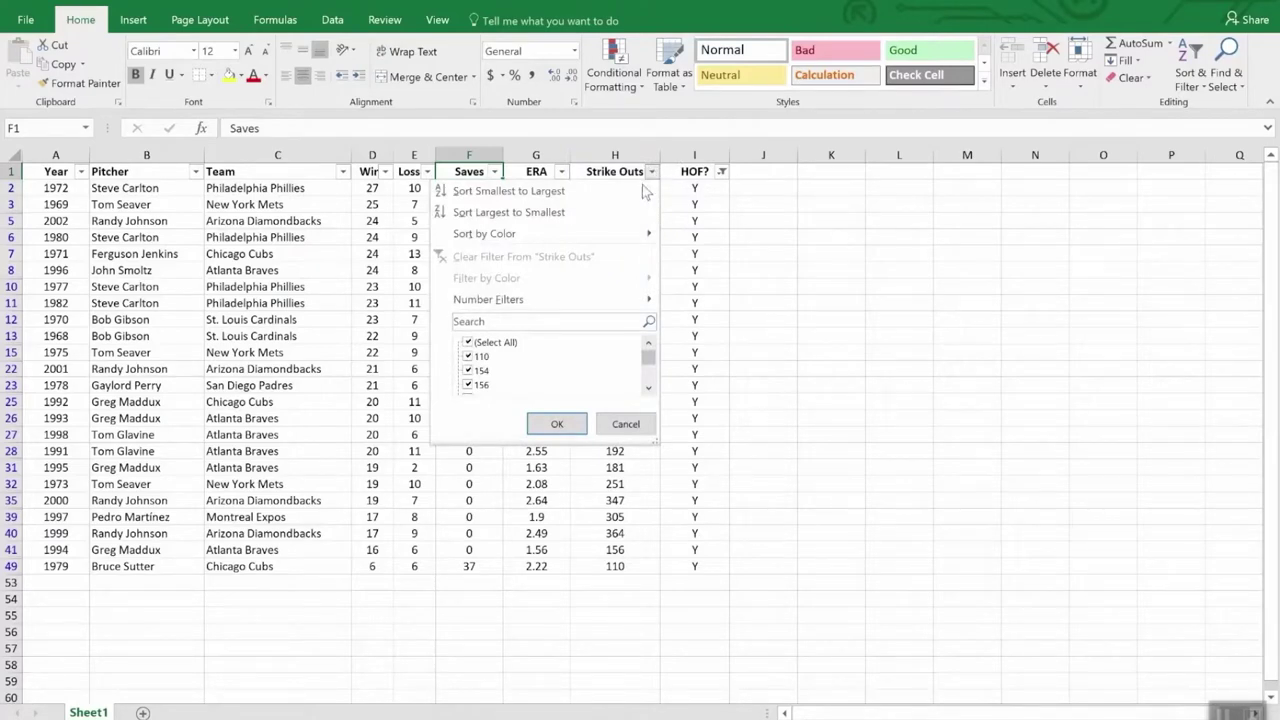
left_click(577, 213)
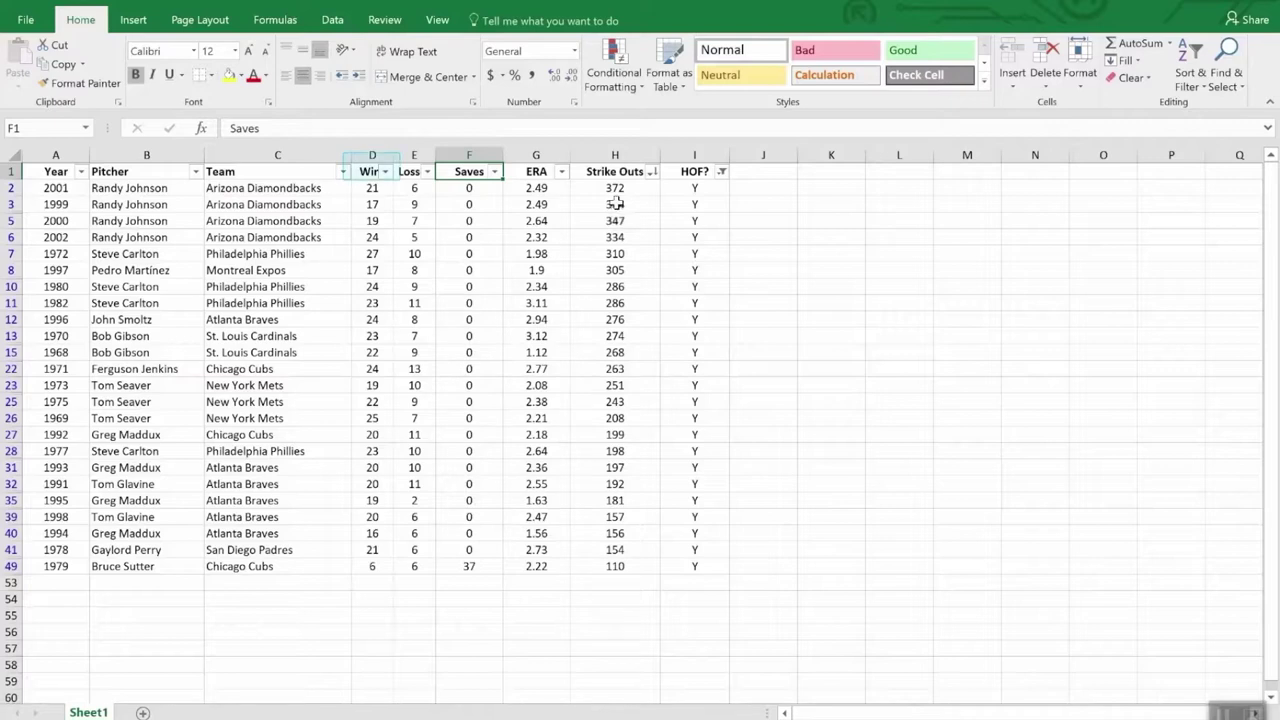
Filter the Wins column with a number filter to show only values less than 20
left_click(384, 172)
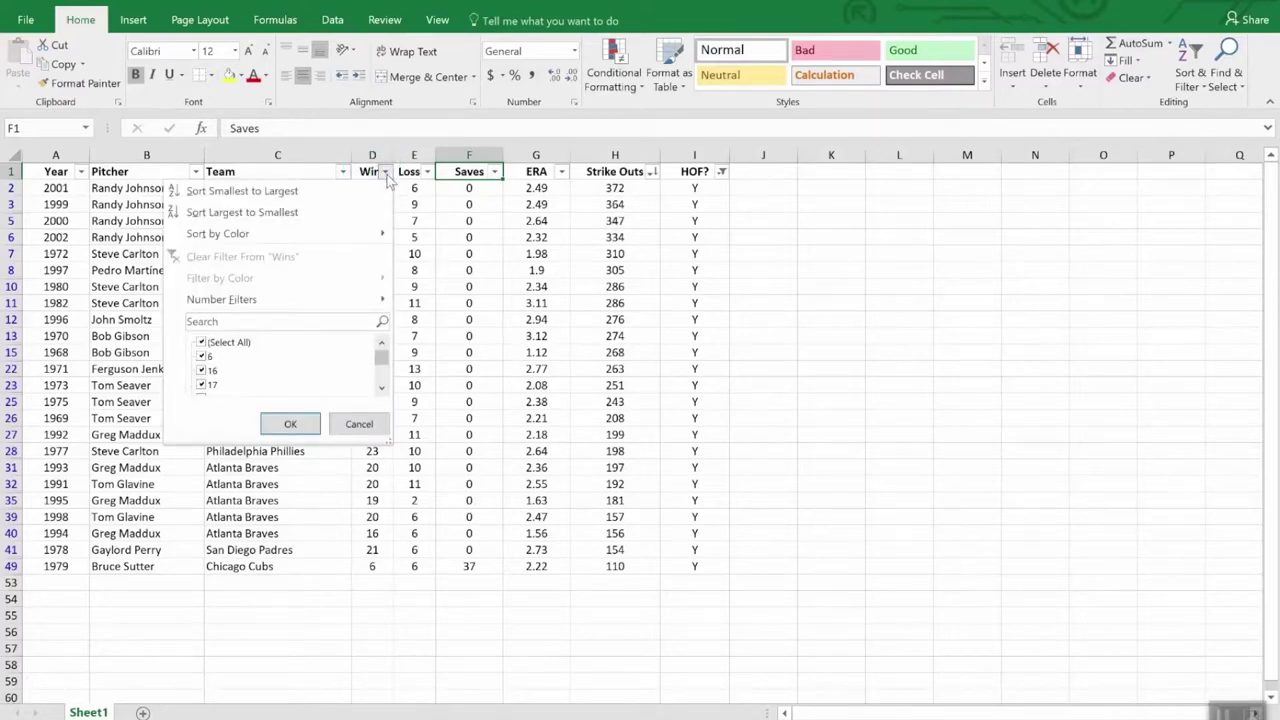
mouse_move(344, 304)
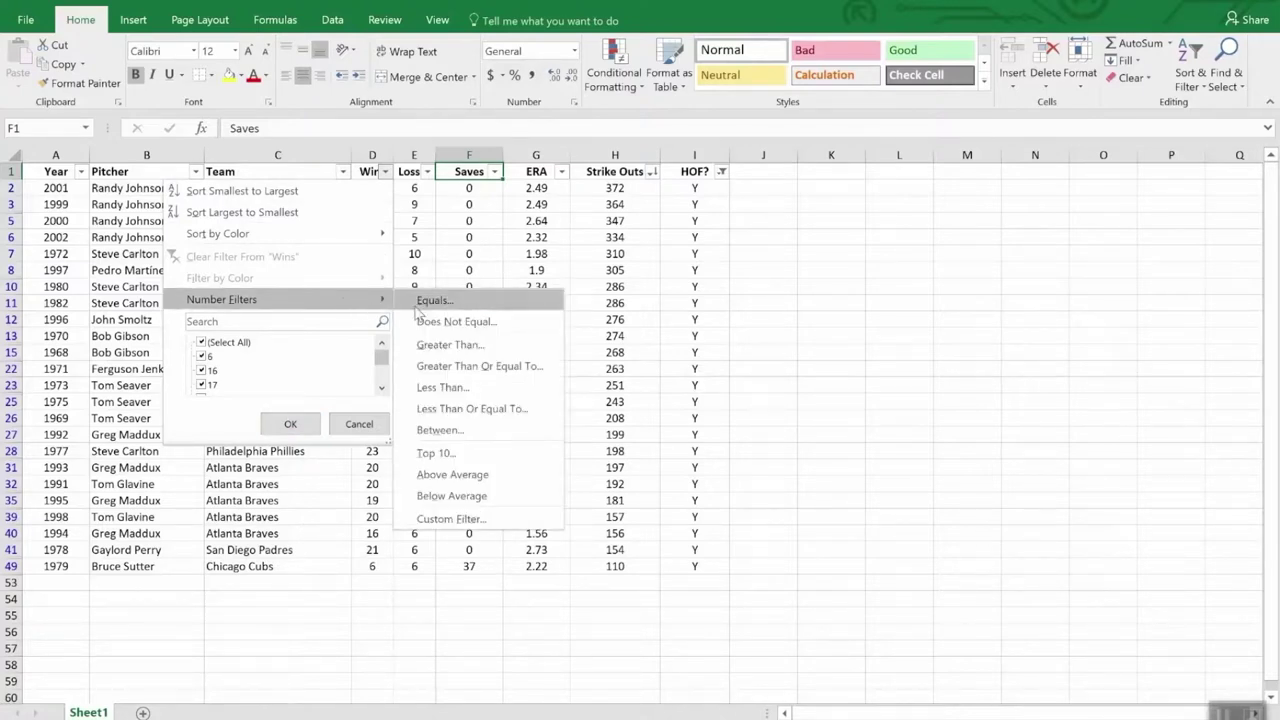
left_click(476, 388)
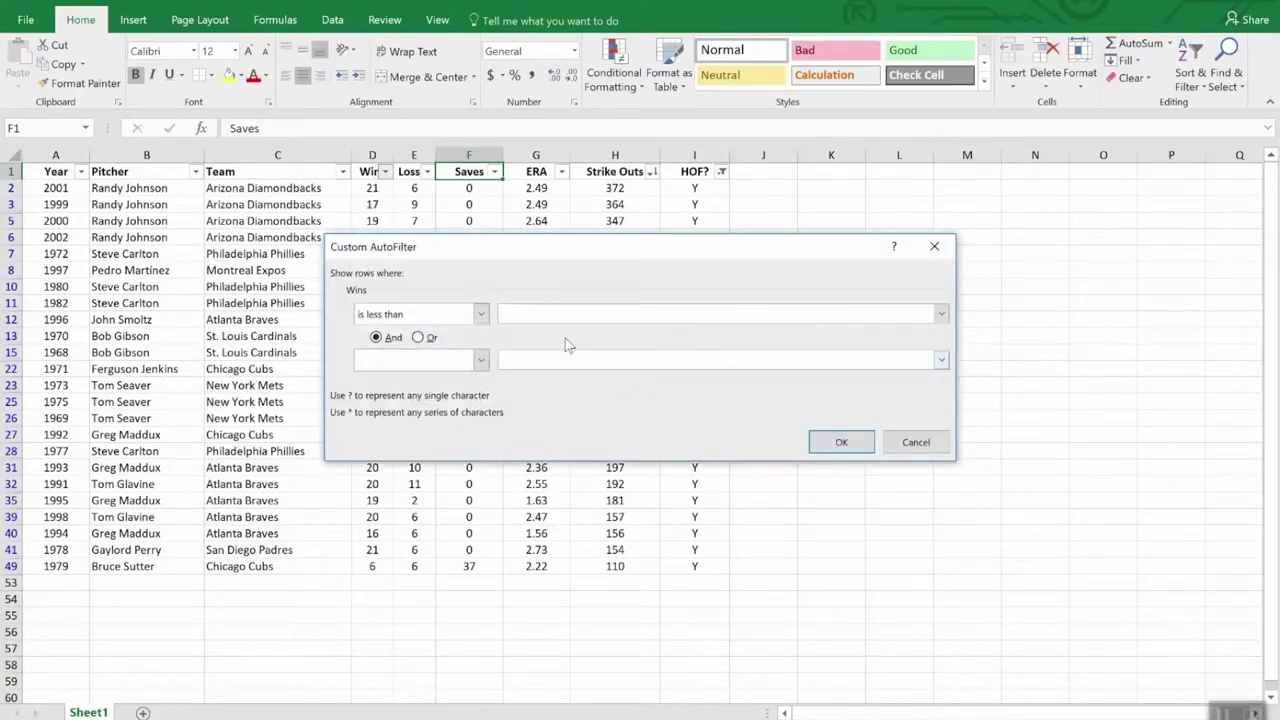
type("20")
left_click(862, 443)
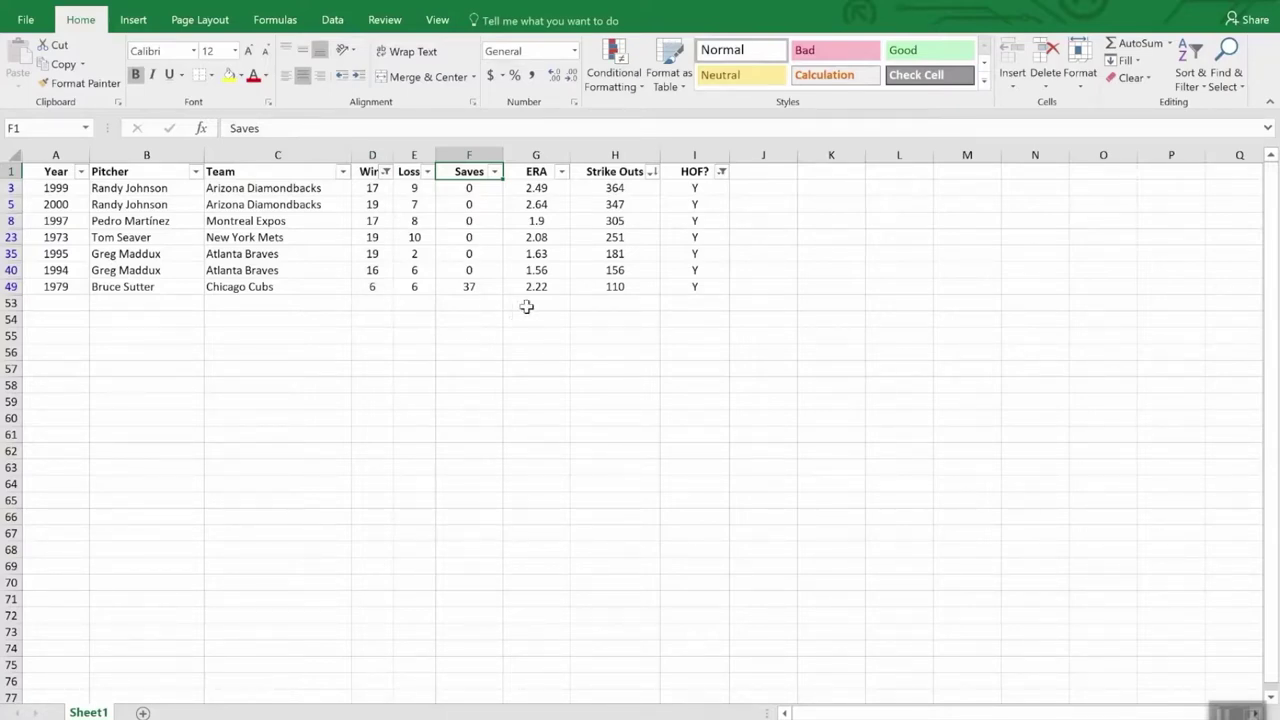
Total the filtered Strike Outs in H53 with AutoSum, using the formula =SUBTOTAL(9,H2:H52)
left_click(610, 304)
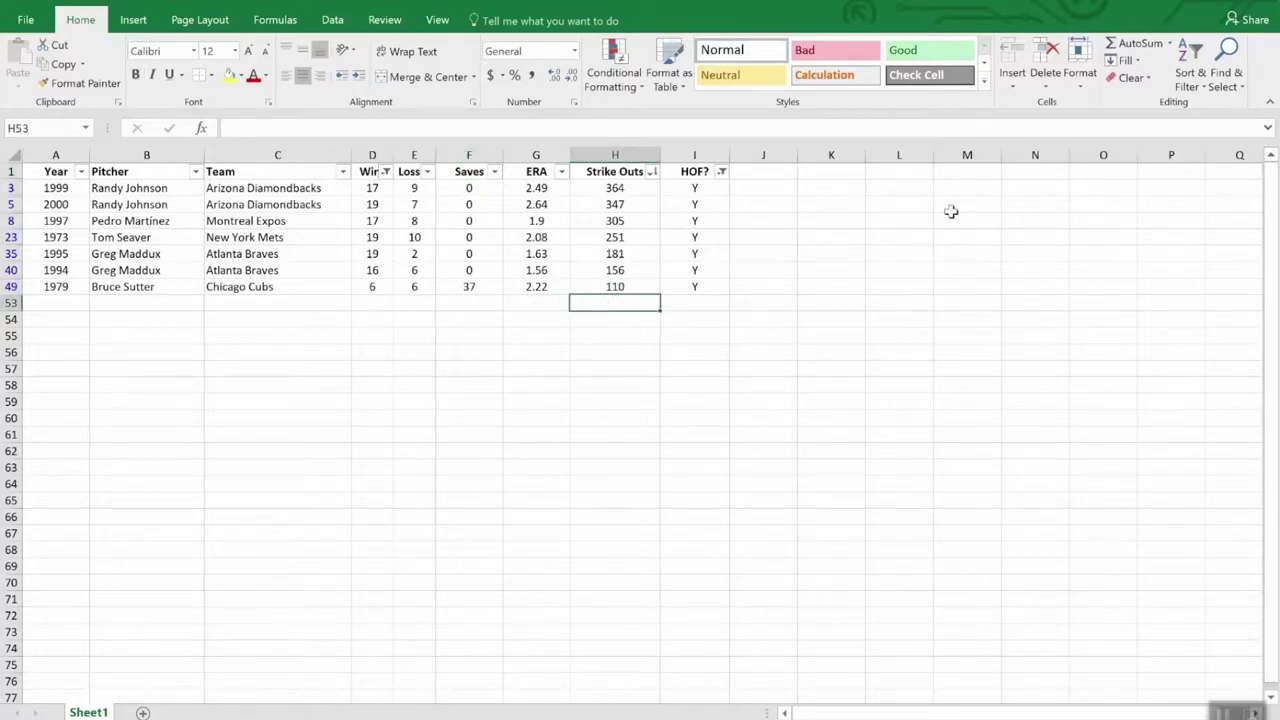
left_click(1140, 45)
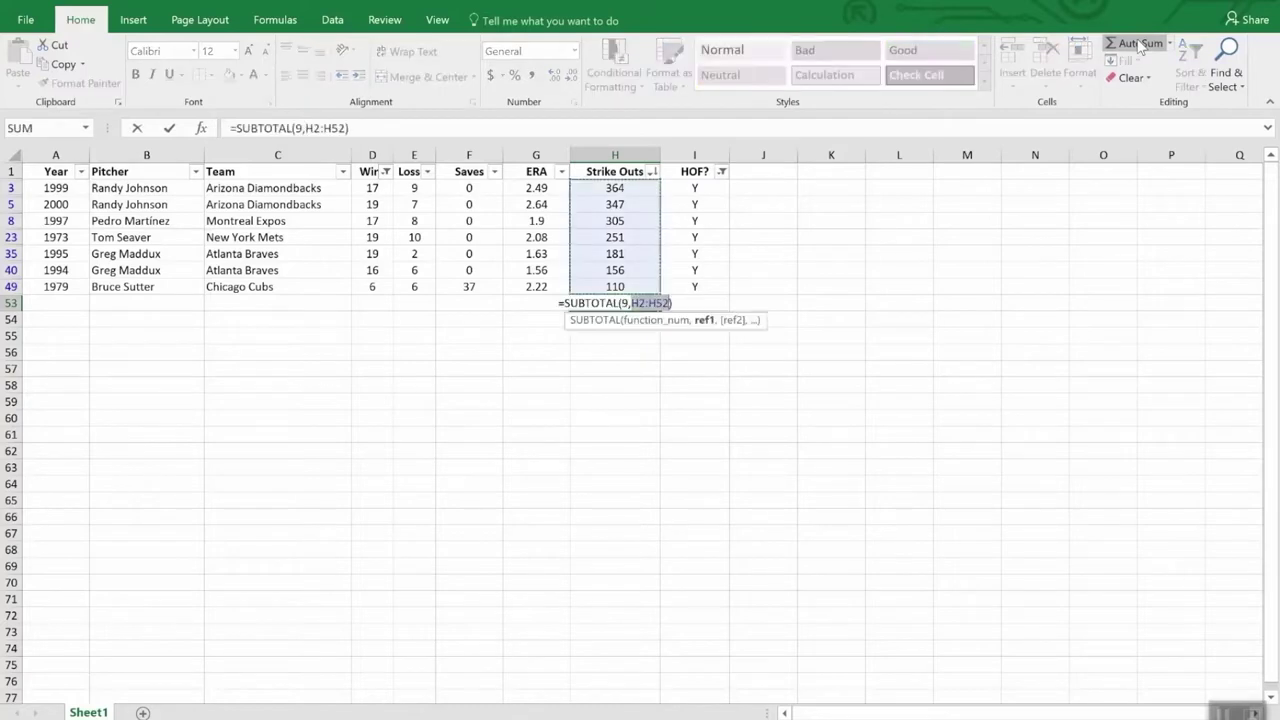
key("Return")
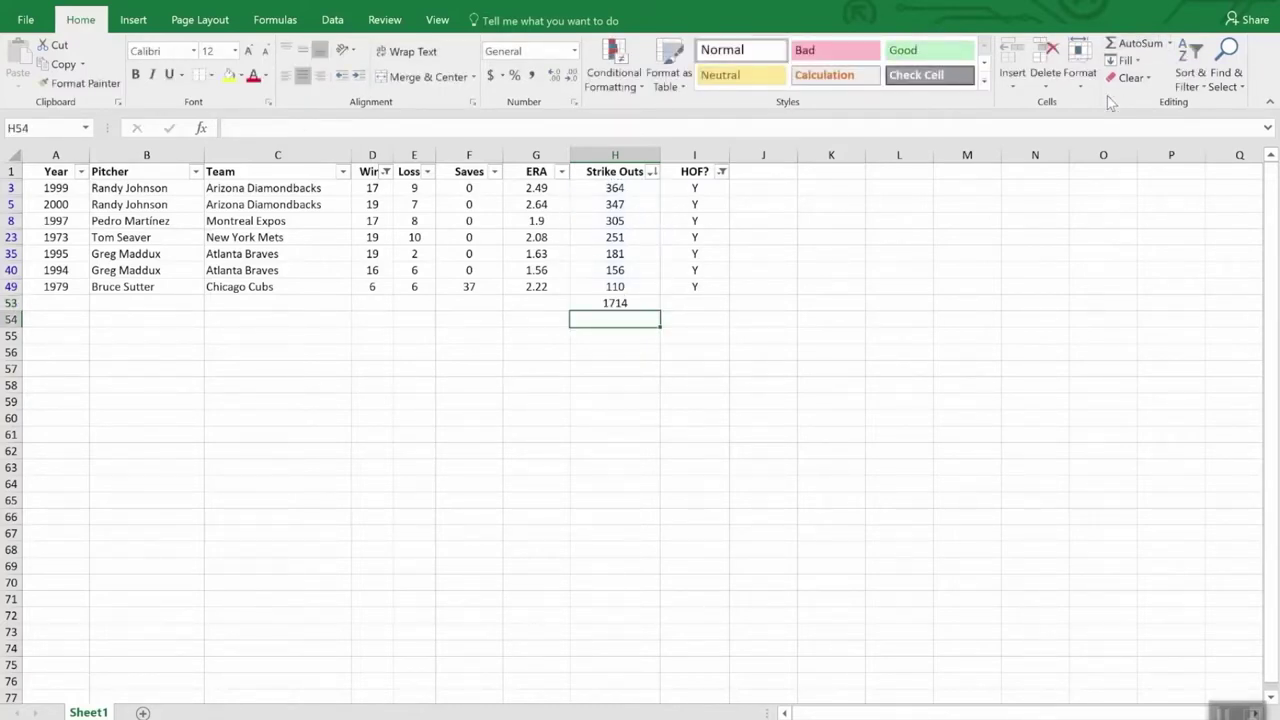
Clear the filters from the HOF? and Wins columns, and check the Strike Outs total in H53
left_click(720, 171)
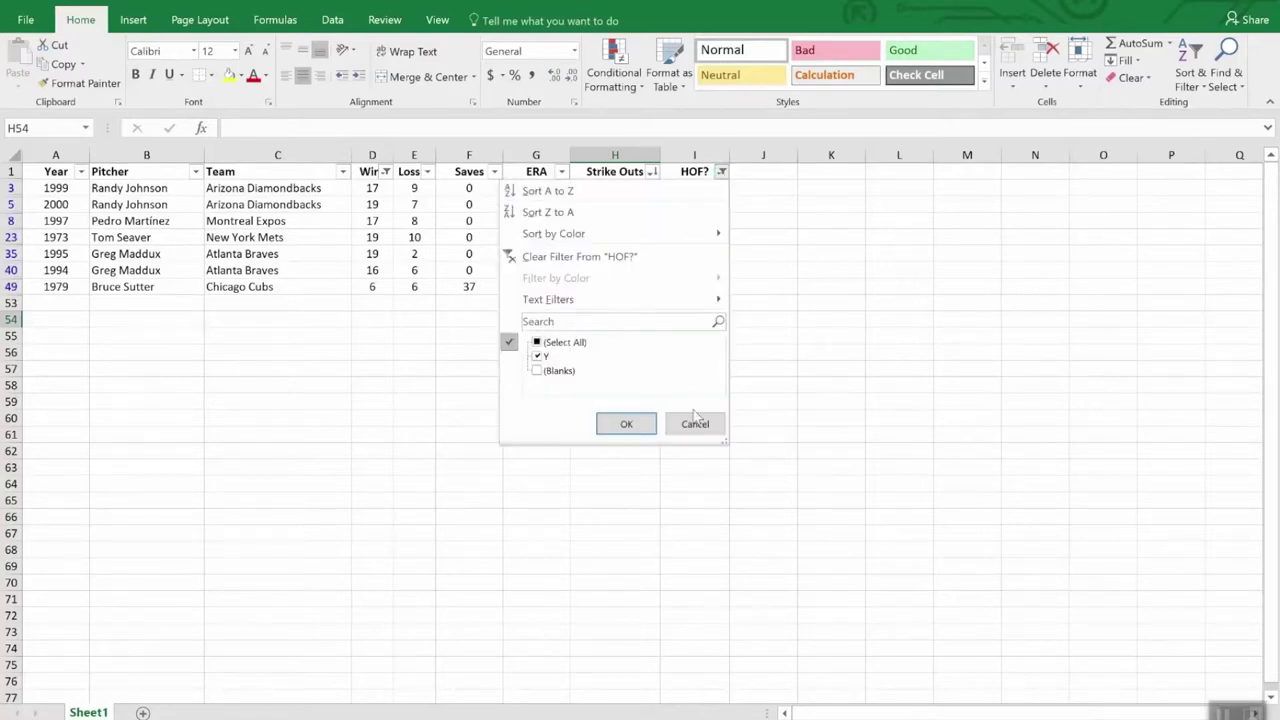
left_click(613, 256)
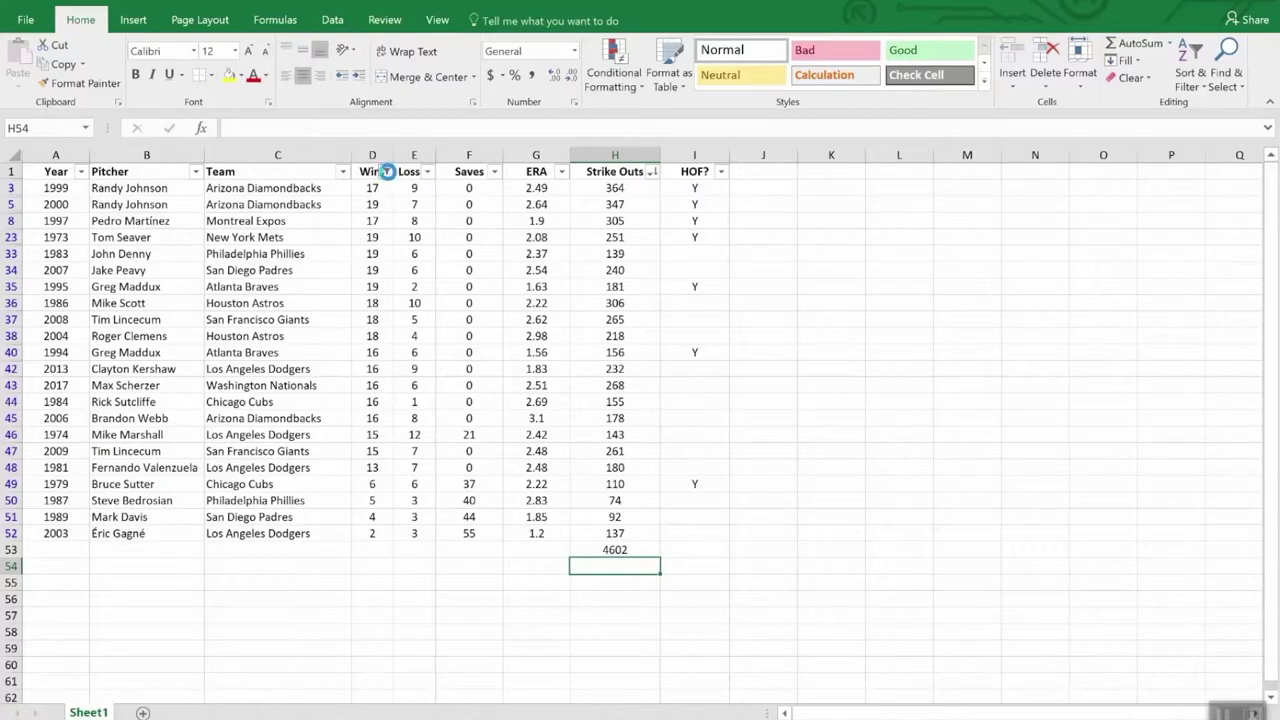
left_click(385, 172)
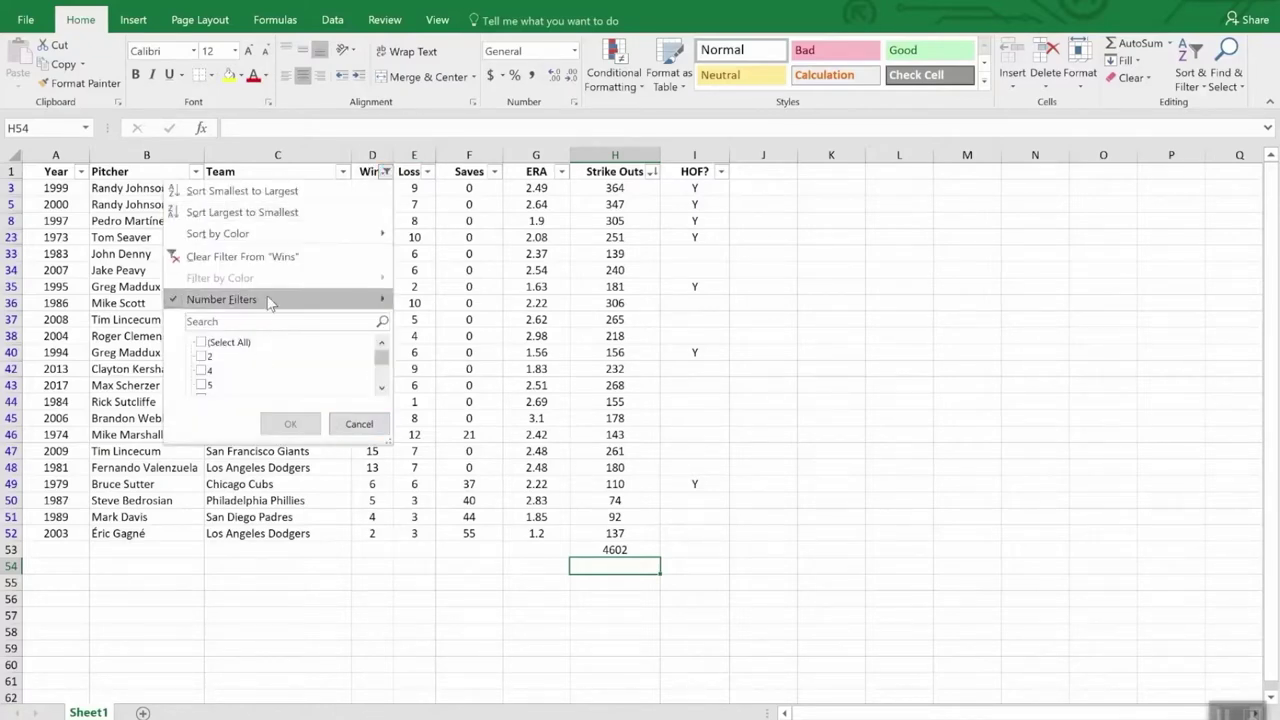
left_click(270, 257)
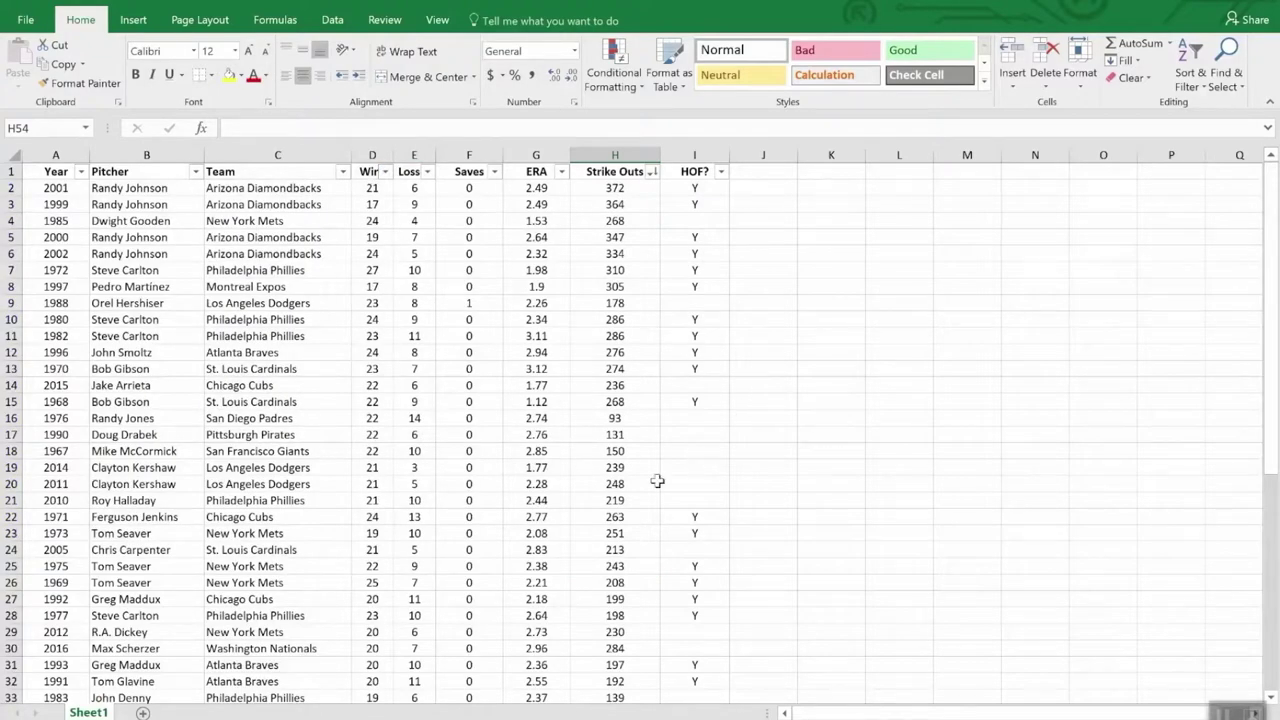
scroll(657, 480, "down", 12)
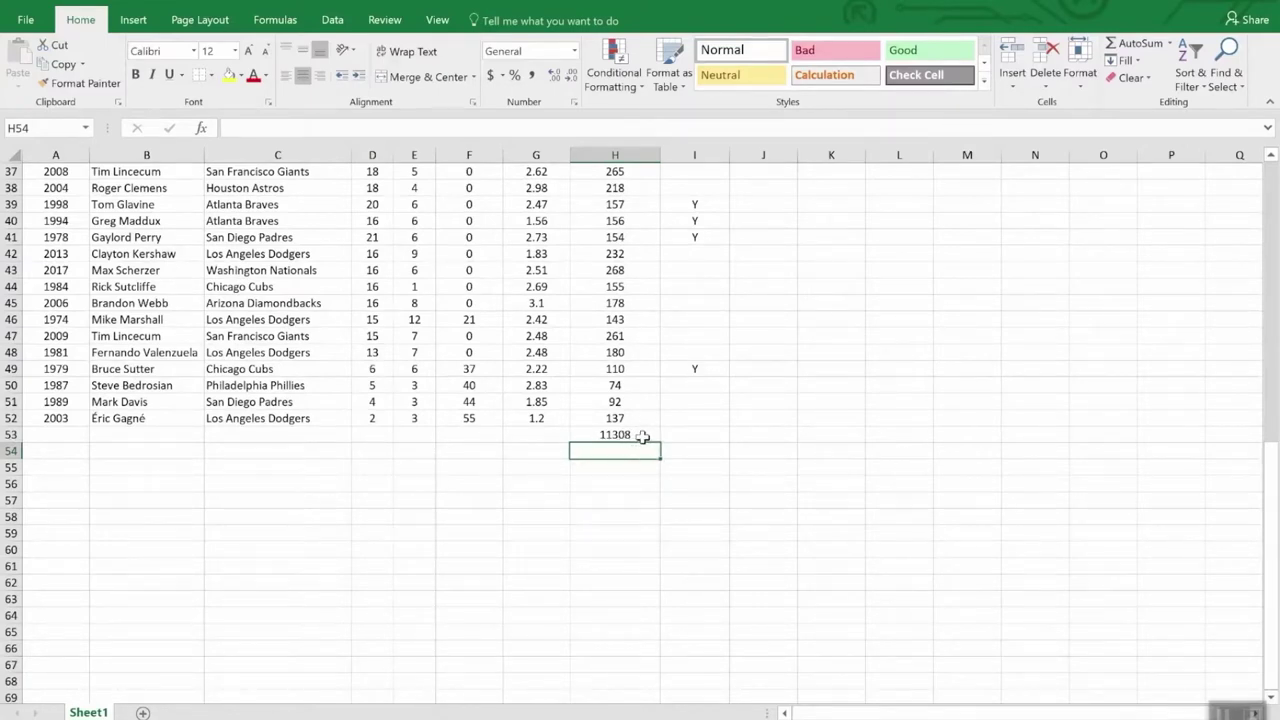
left_click(645, 435)
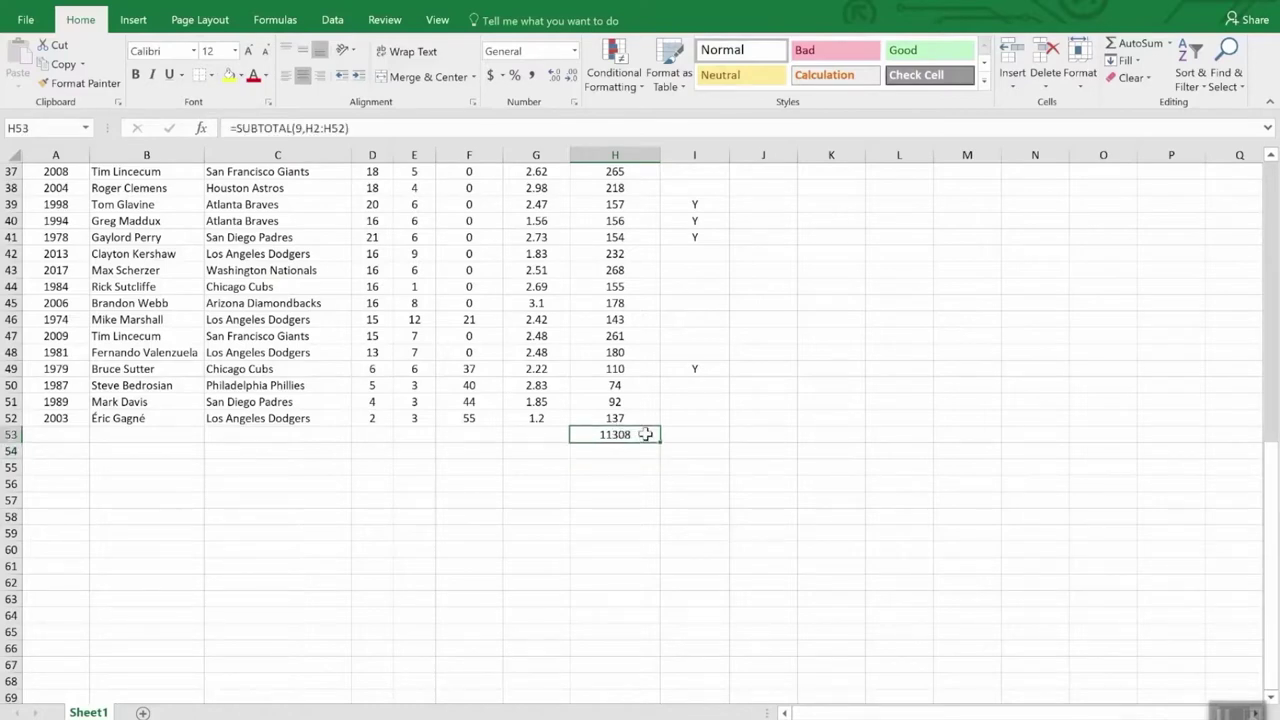
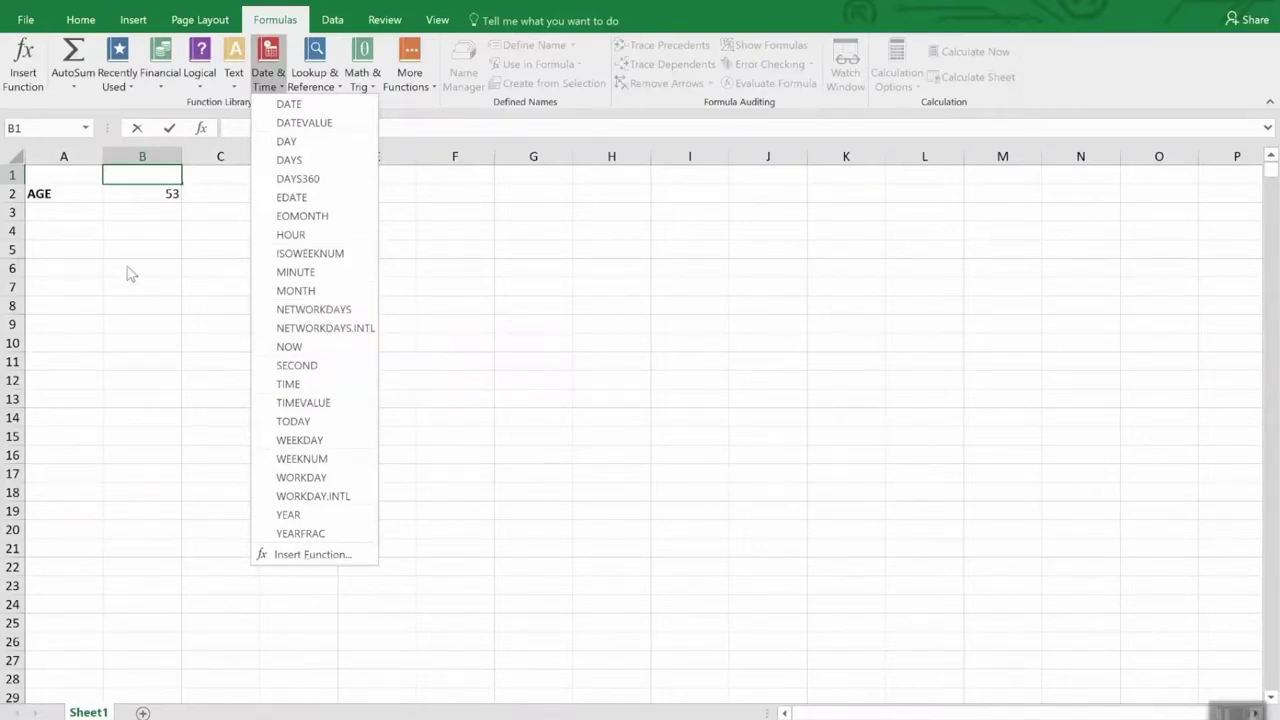
Inspect the age formula in B2 and browse the Date and Time number formats available for the cell
left_click(129, 190)
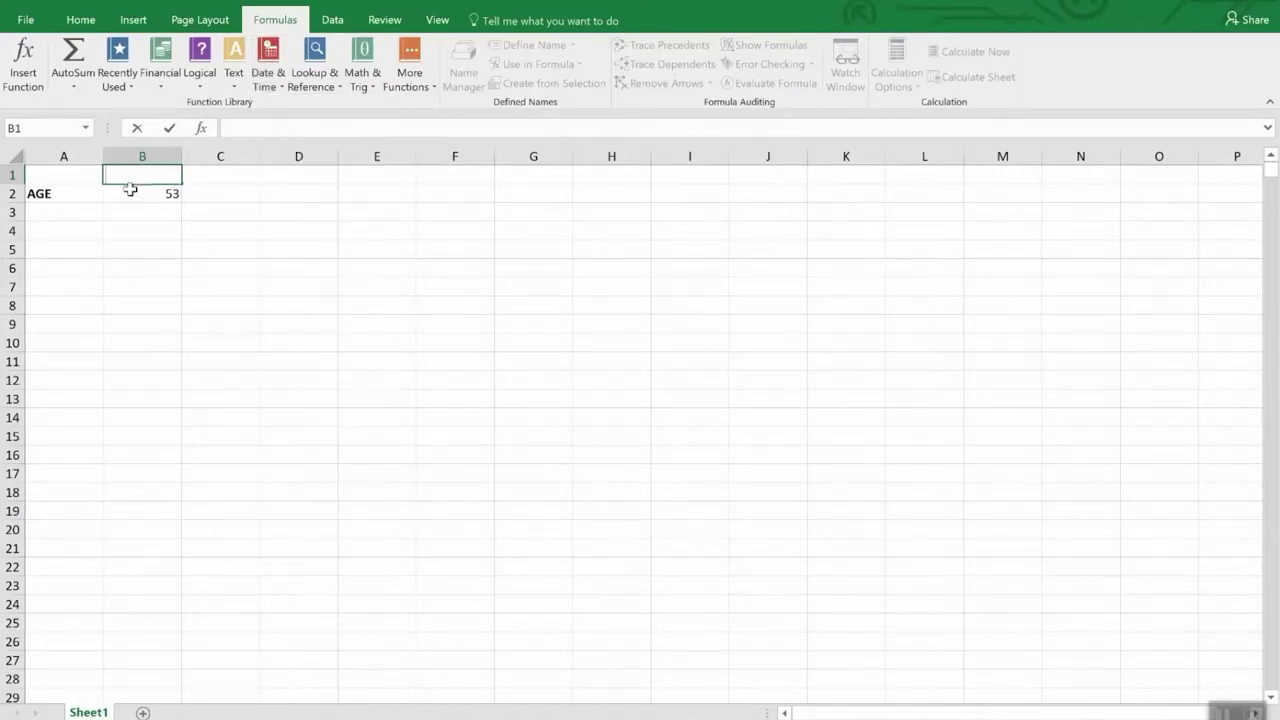
left_click(130, 193)
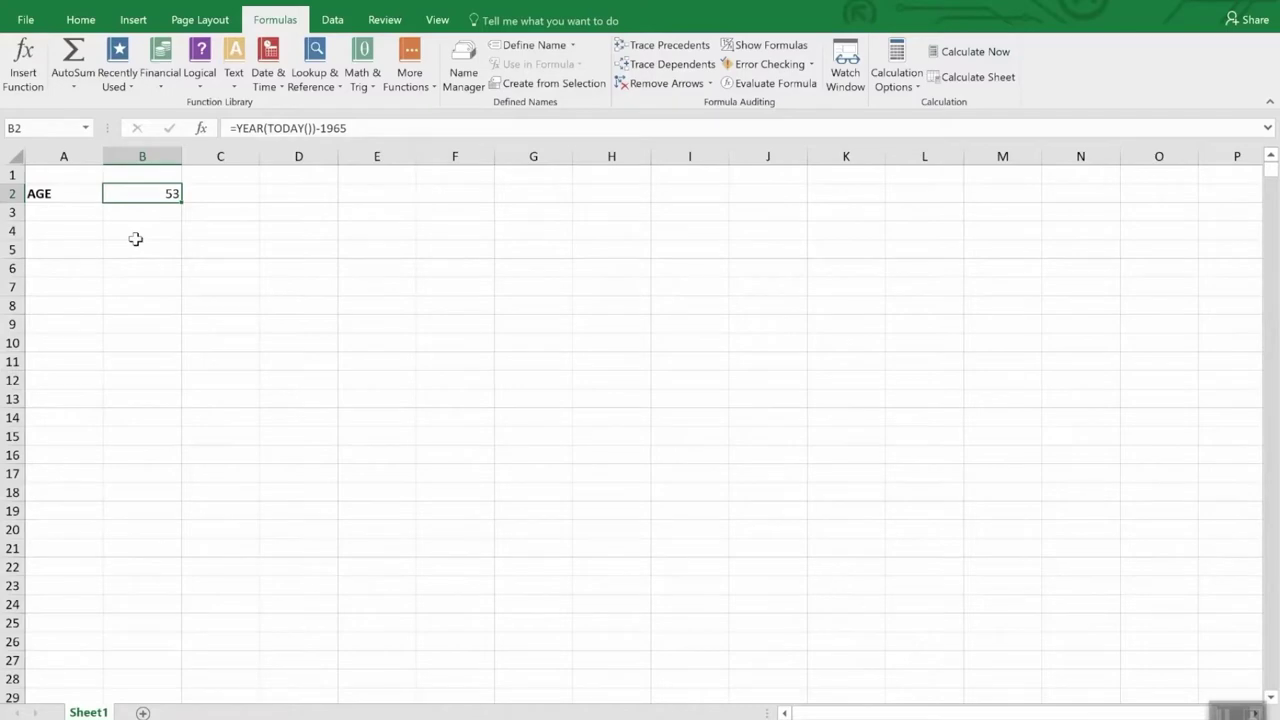
left_click(80, 20)
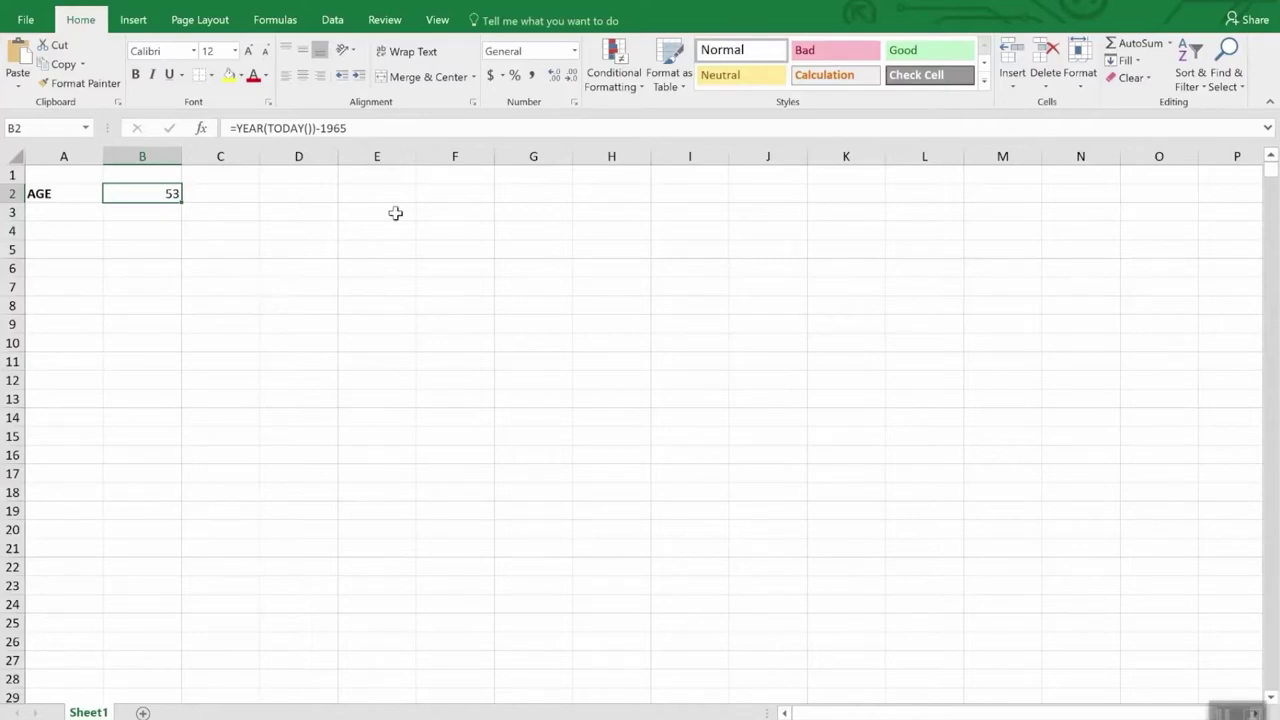
left_click(577, 51)
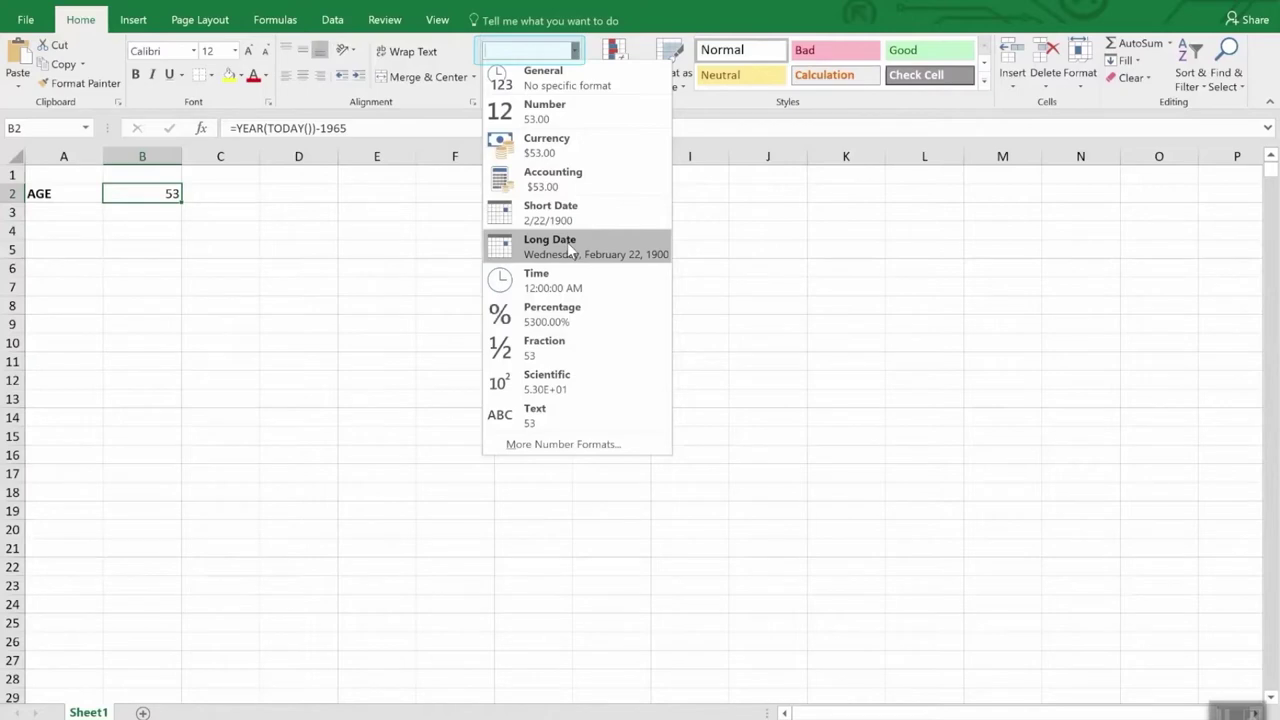
left_click(547, 447)
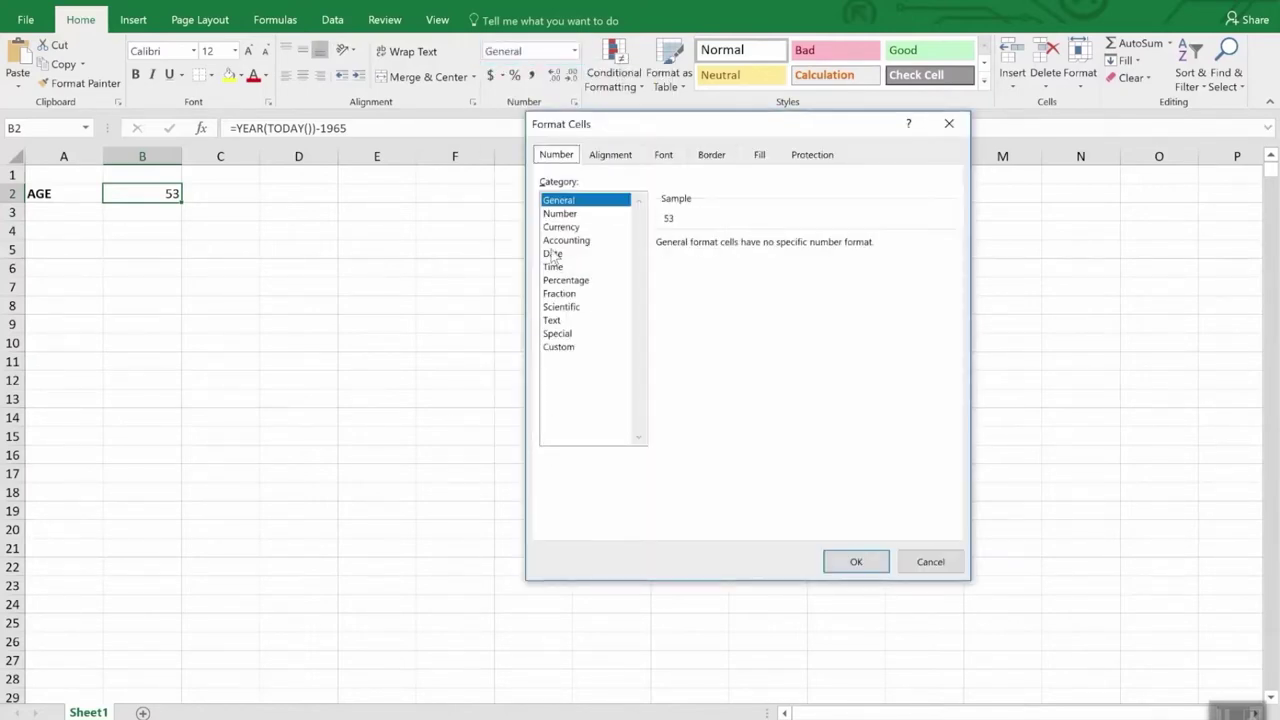
left_click(553, 256)
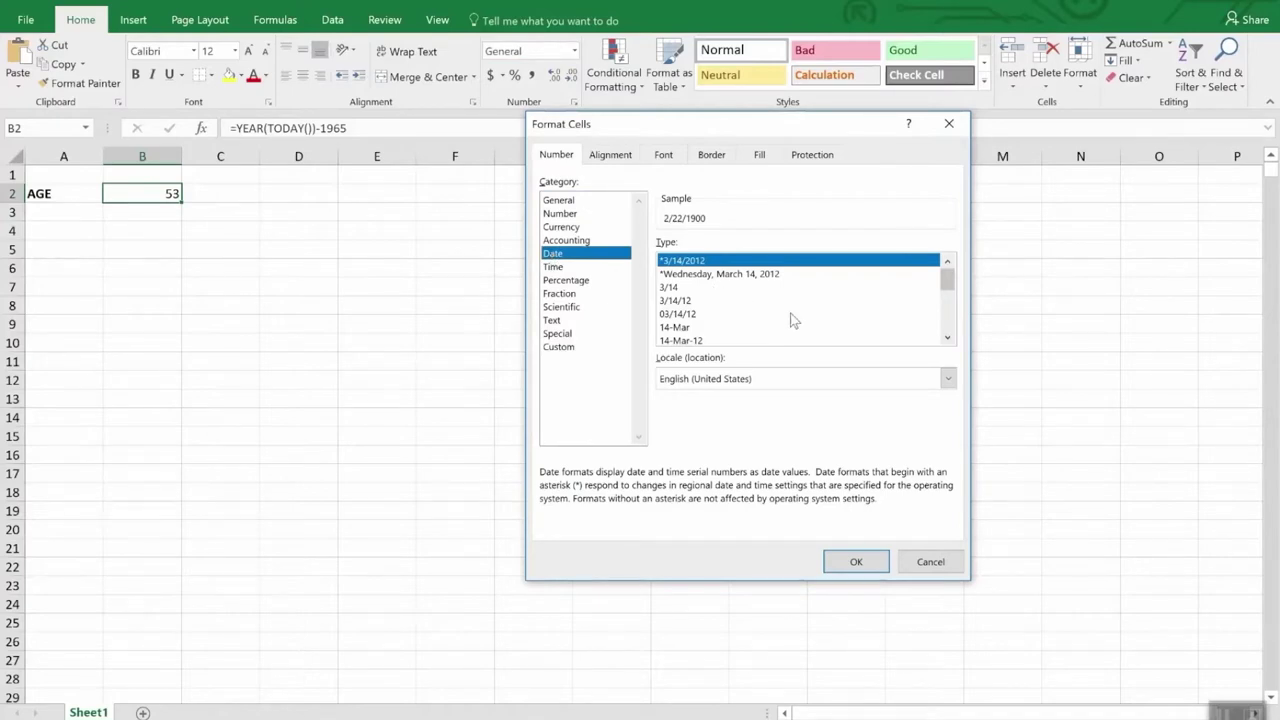
mouse_move(950, 282)
left_mouse_down()
mouse_move(963, 327)
mouse_move(957, 302)
left_mouse_up()
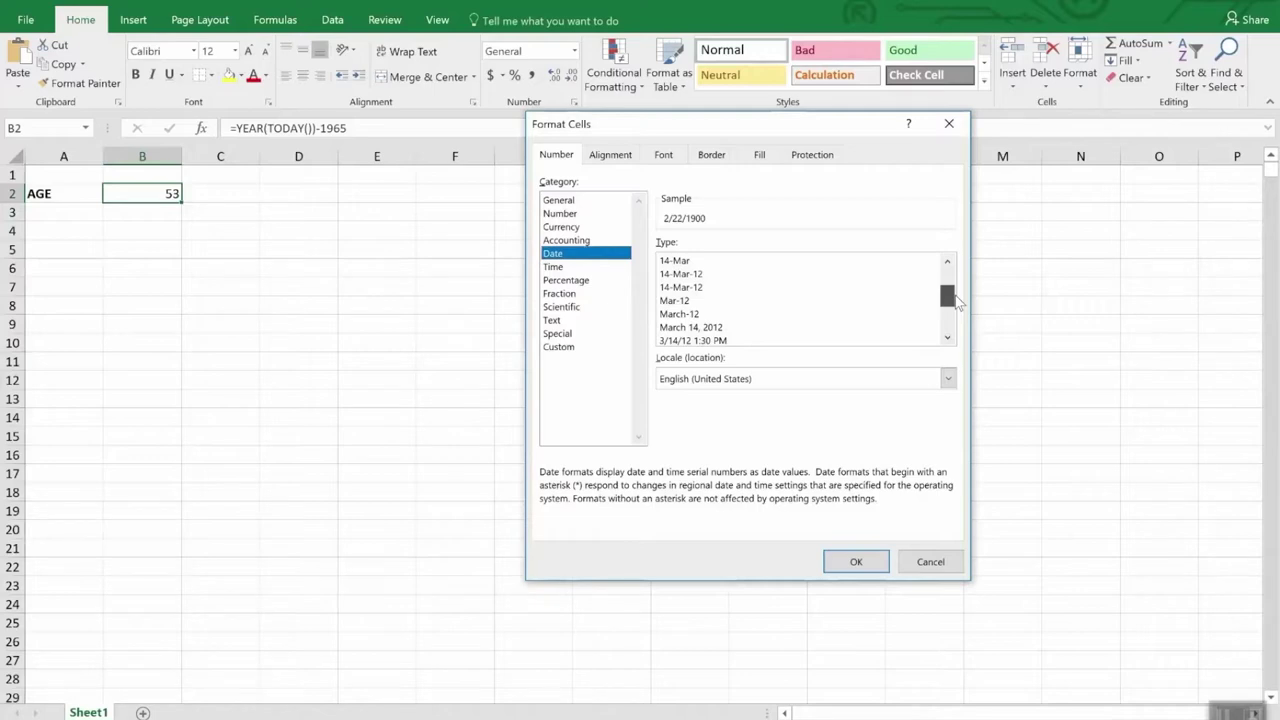
left_click_drag(957, 303, 958, 315)
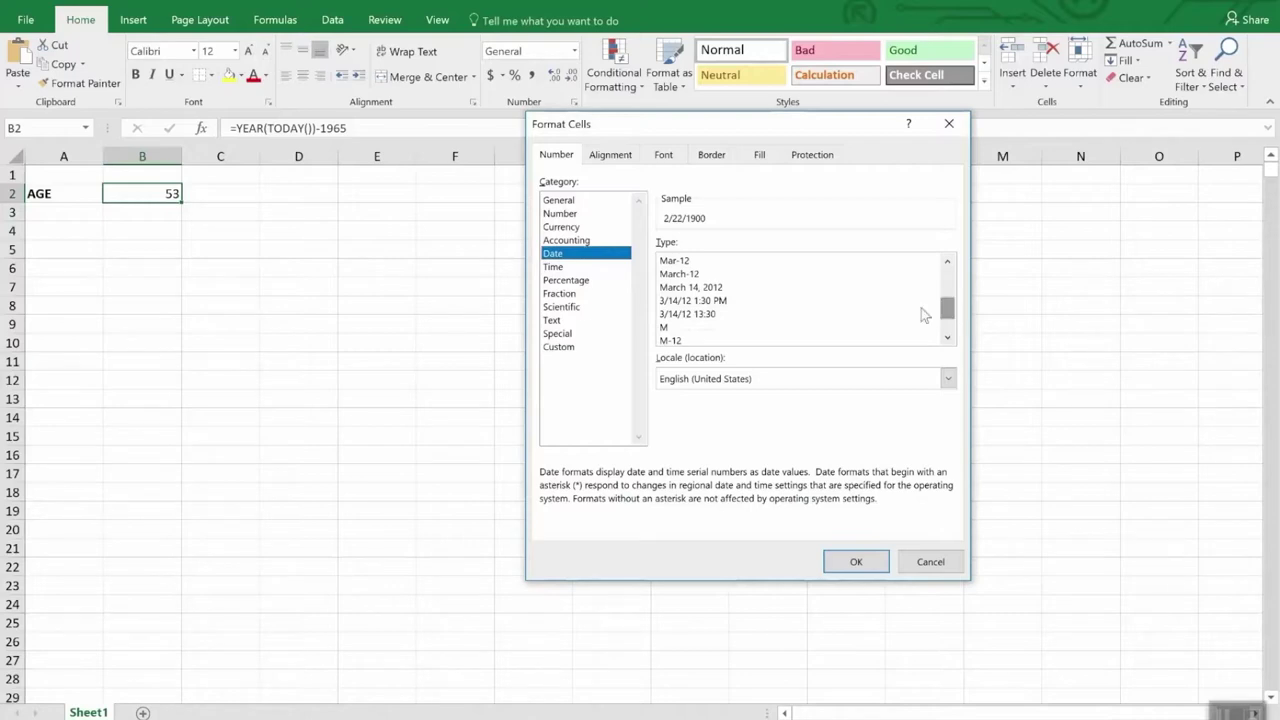
left_click(556, 267)
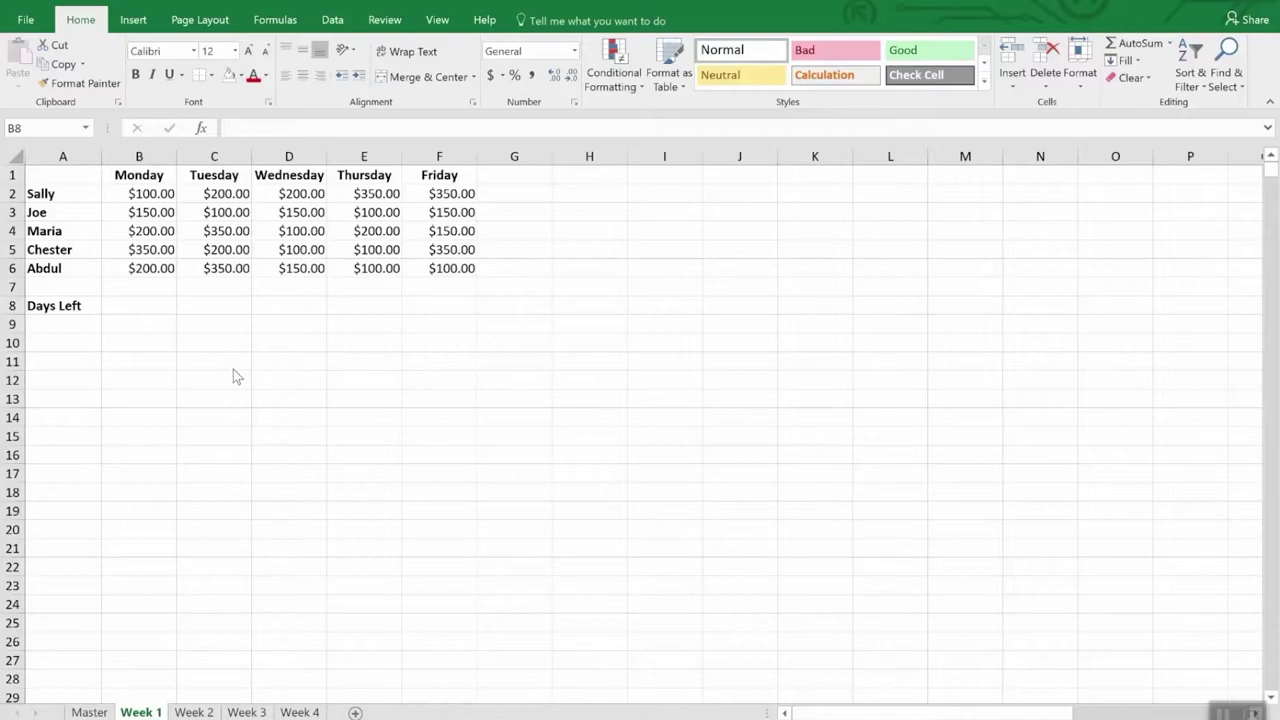
Replace the Monday header in B1 of the Week 1 sheet with the date 4/2/2018
left_click(150, 178)
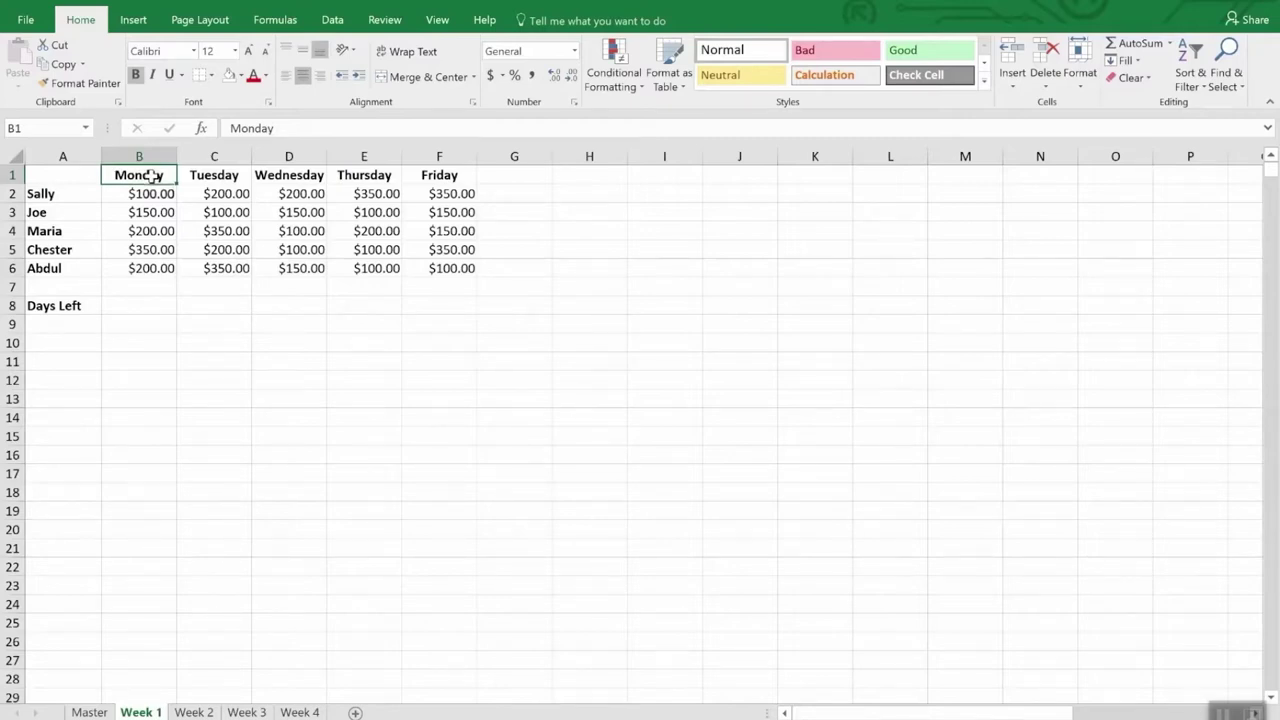
type("4/2/")
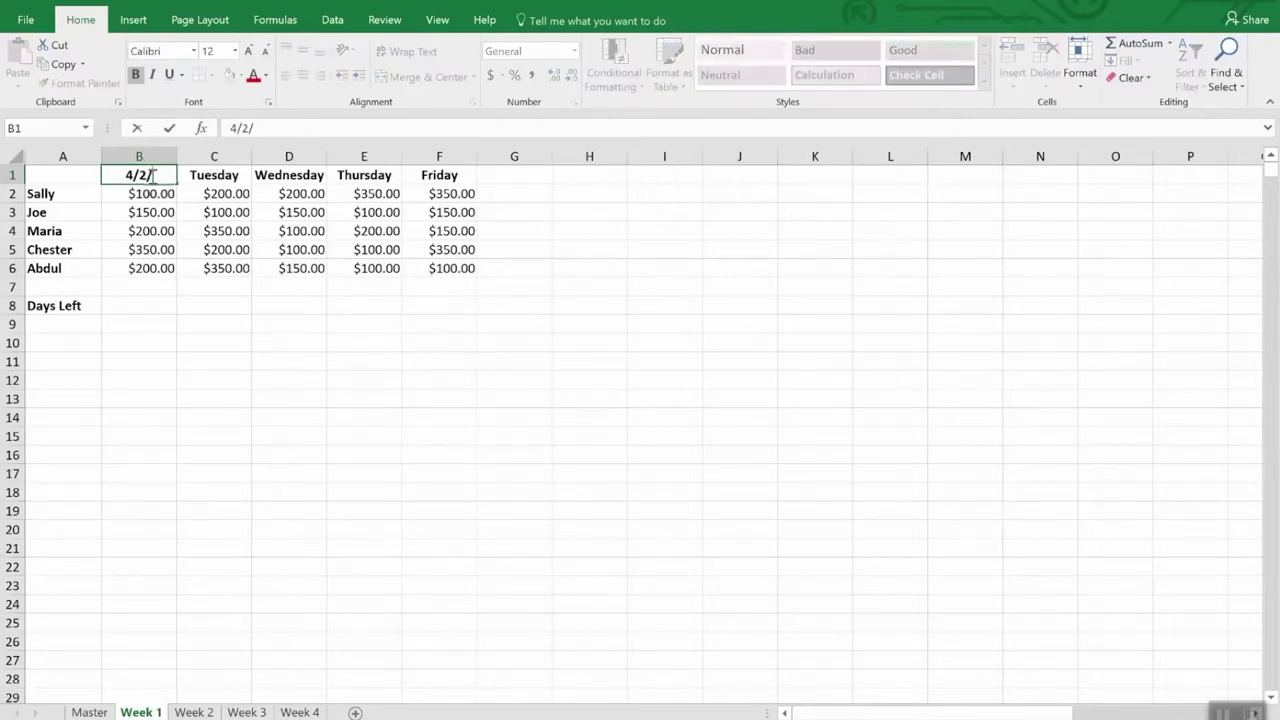
type("2018")
key("Return")
Replace the Tuesday header in C1 with the formula =B1+1 to give the day after the date in B1
key("Up")
key("Right")
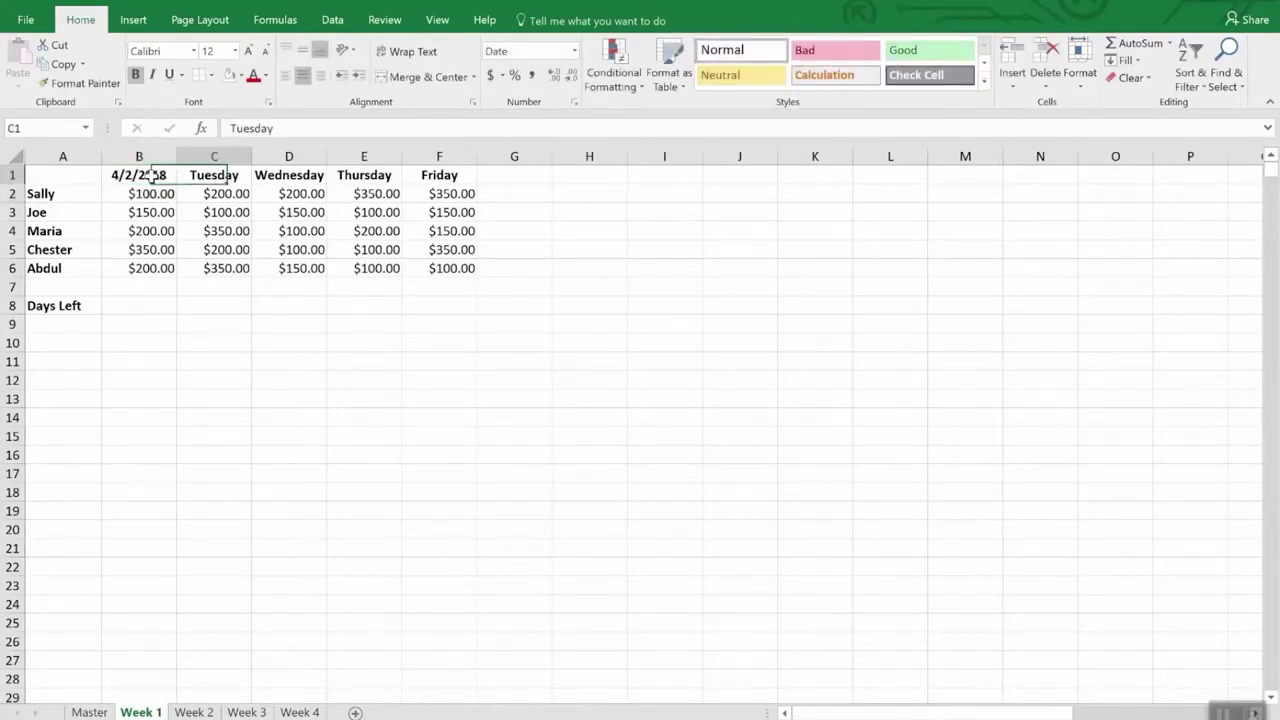
type("=b")
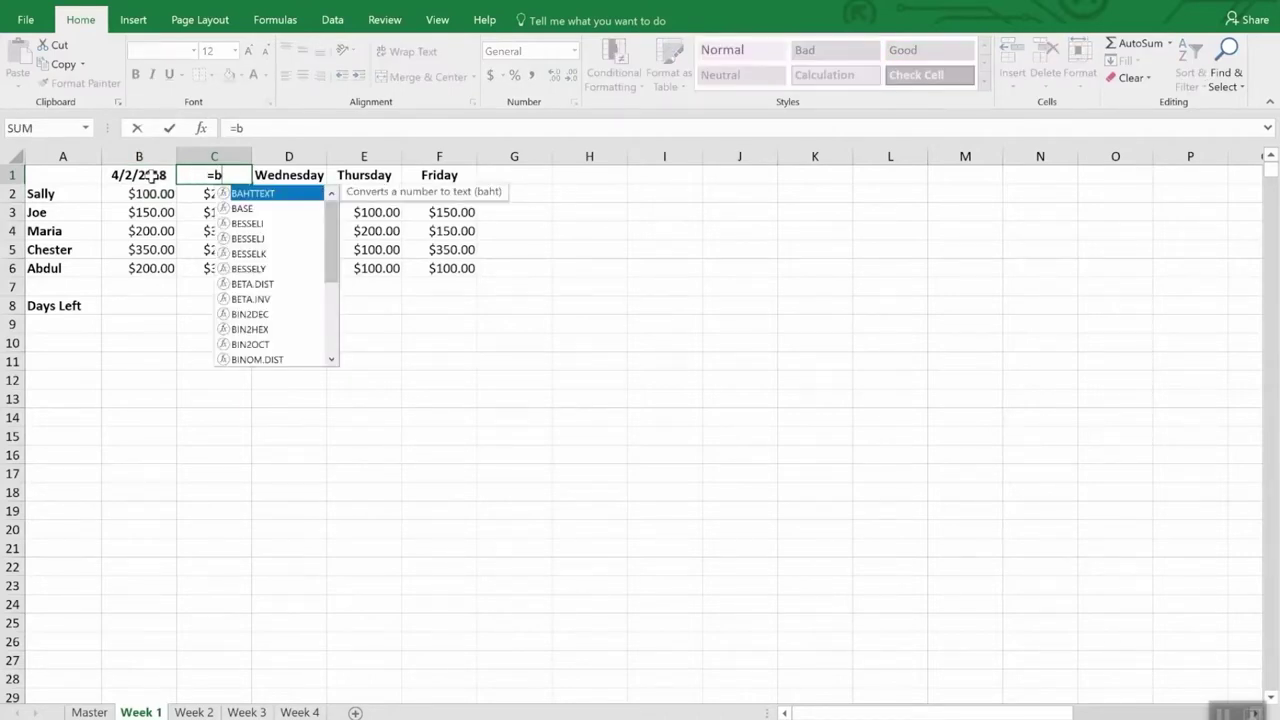
type("2")
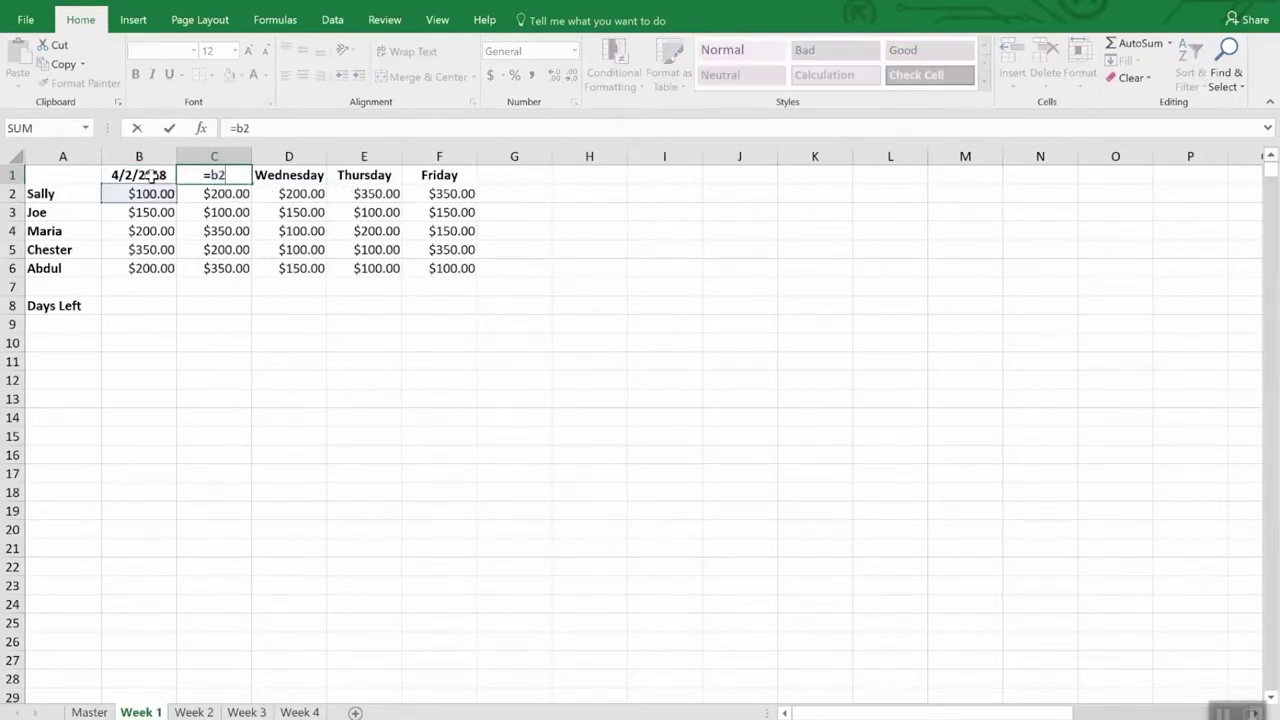
key("BackSpace")
type("1")
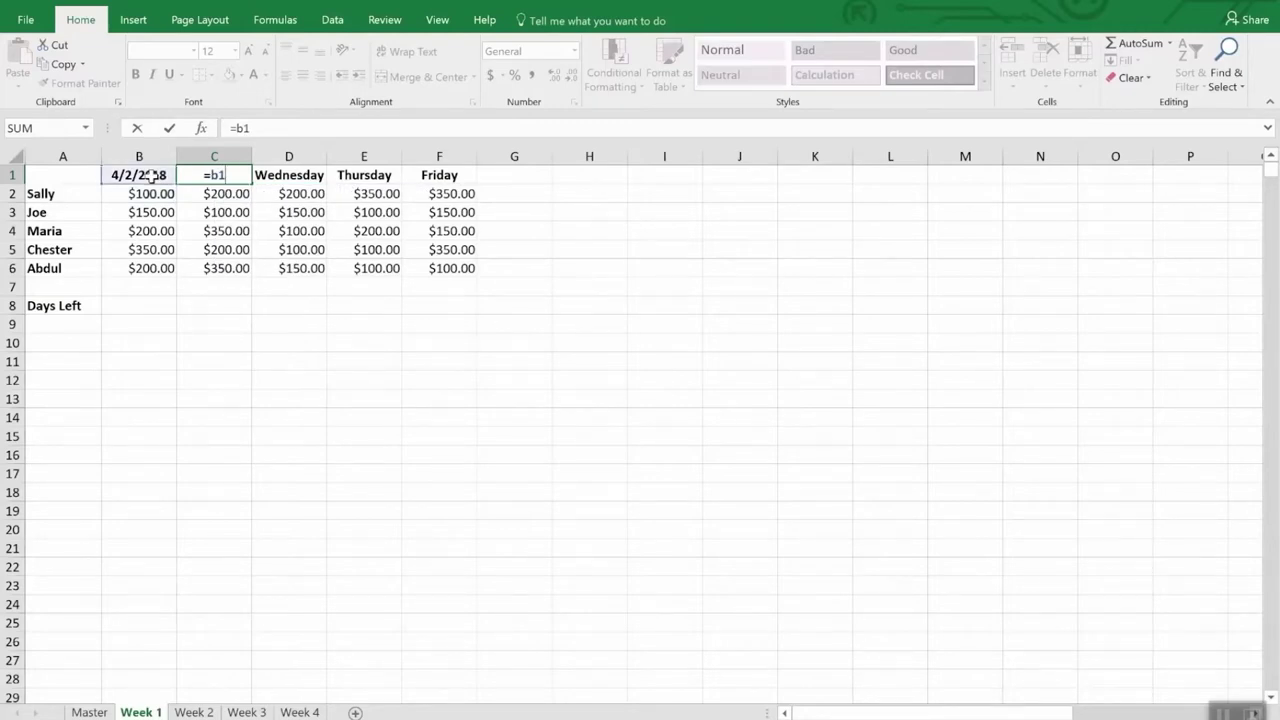
type("+1")
key("Return")
key("Up")
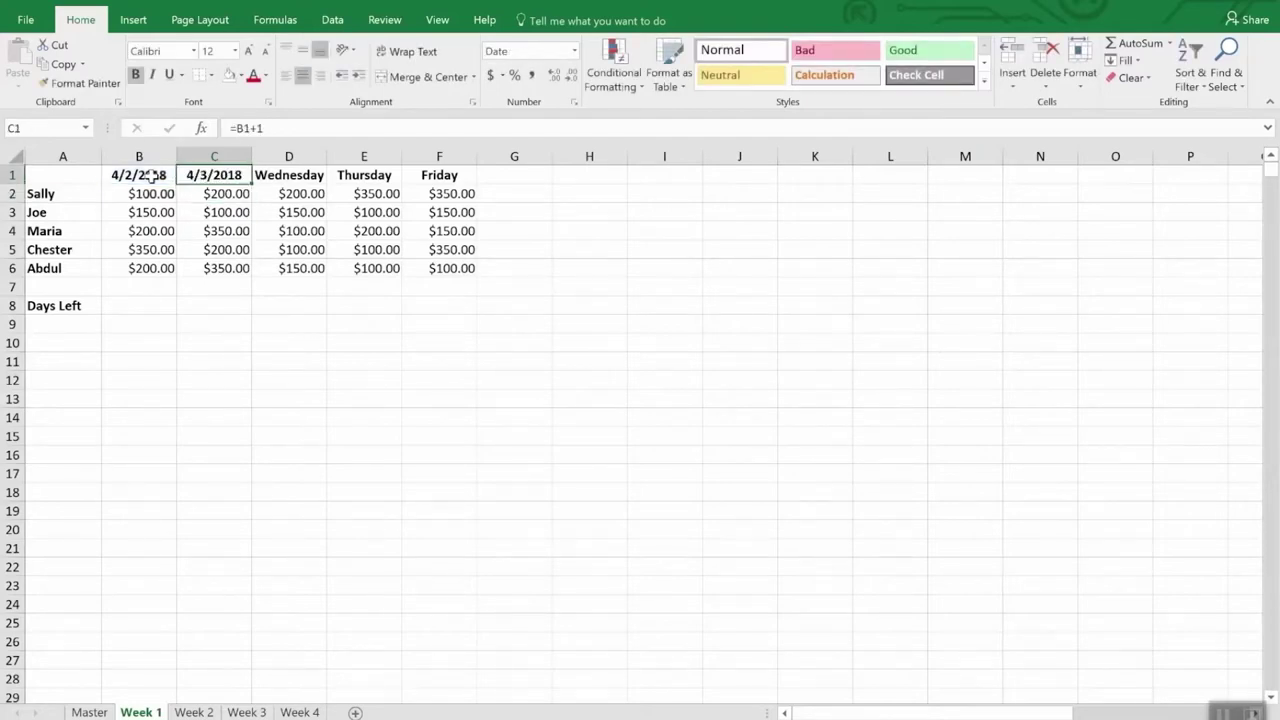
Copy the date formula from C1 into D1, E1 and F1, replacing the Wednesday, Thursday and Friday headers
key("ctrl+c")
key("Right")
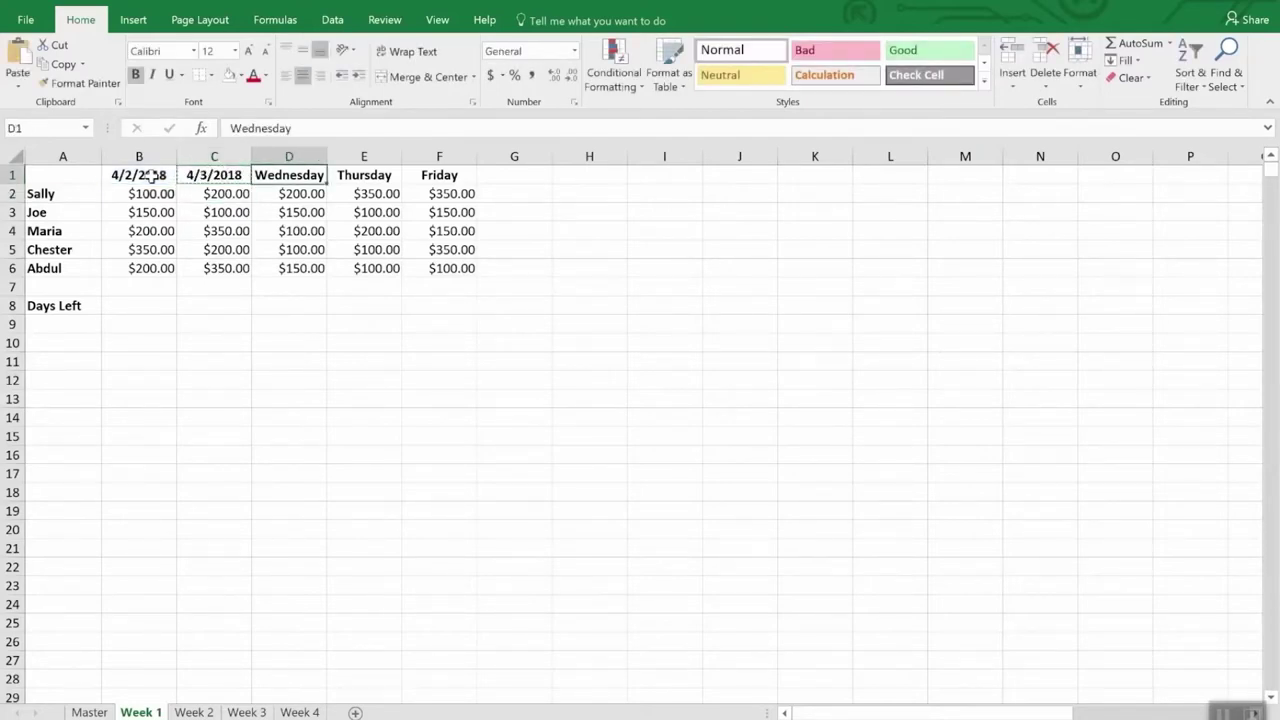
key("ctrl+v")
key("Right")
key("ctrl+v")
key("Right")
key("ctrl+v")
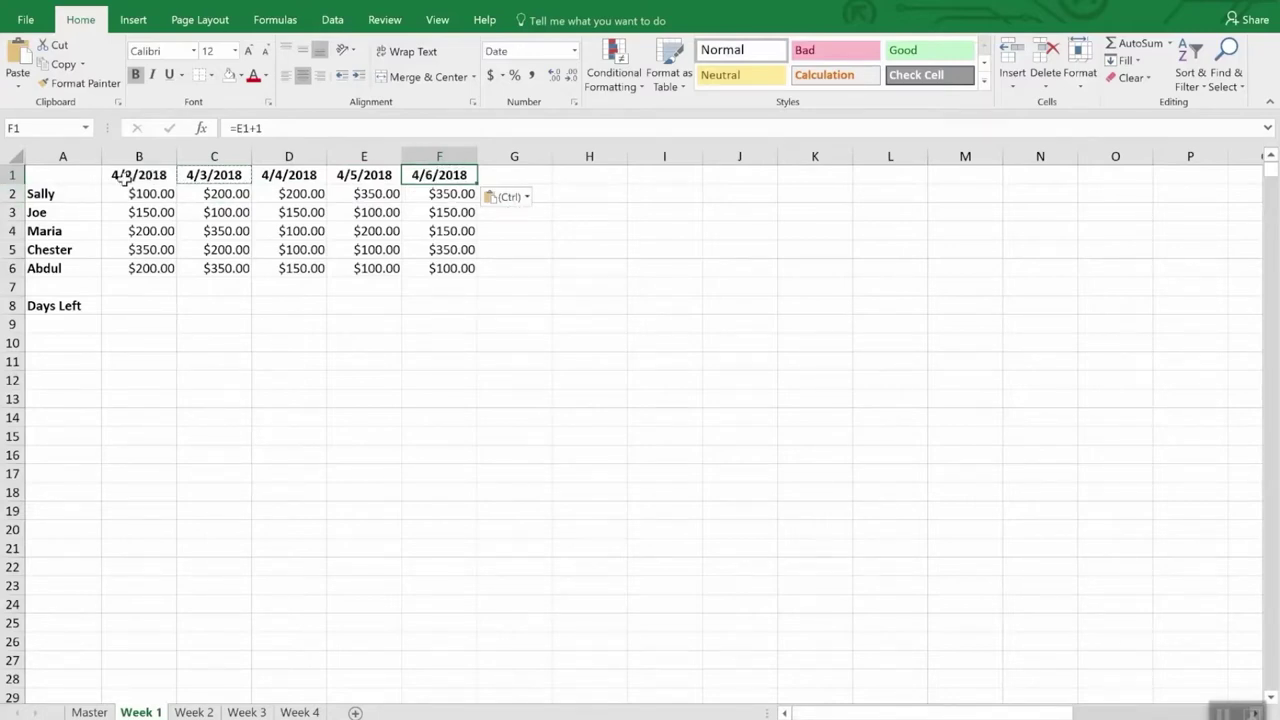
left_click_drag(140, 176, 437, 175)
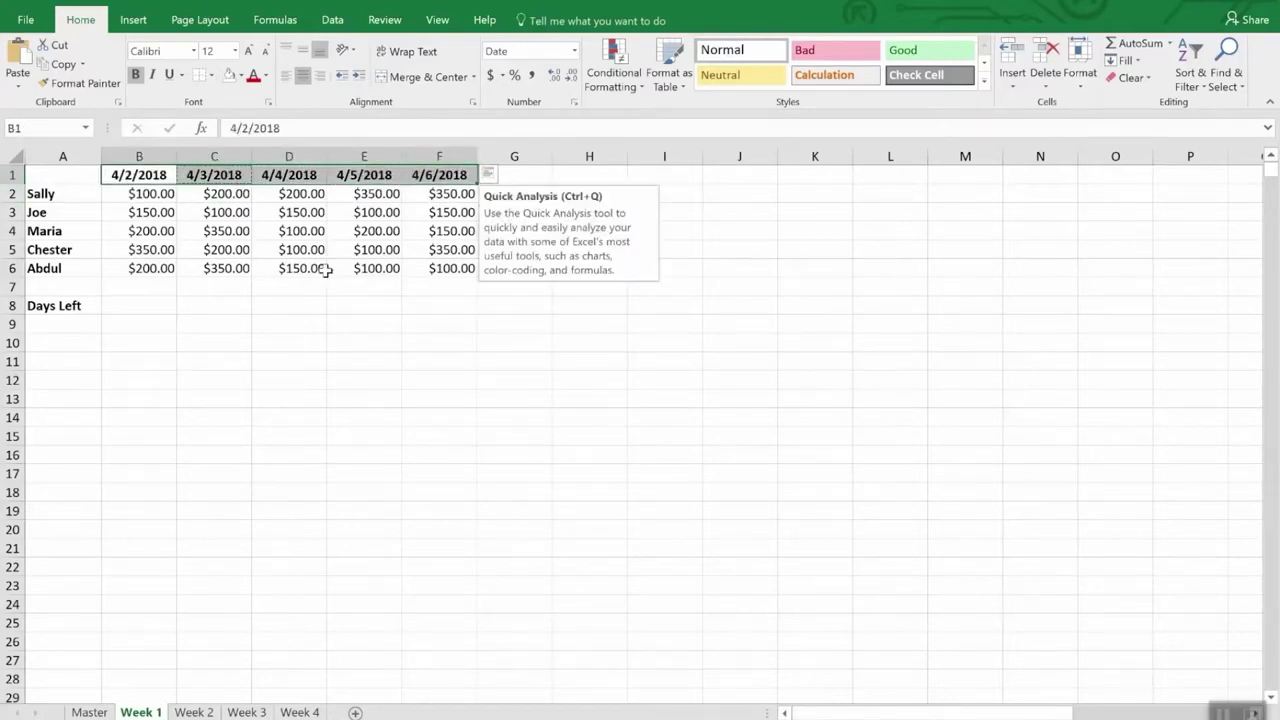
Paste the copied date formula over the Week 2 headers in B1:F1, and set the starting date in B1 to 4/9/18
left_click(190, 712)
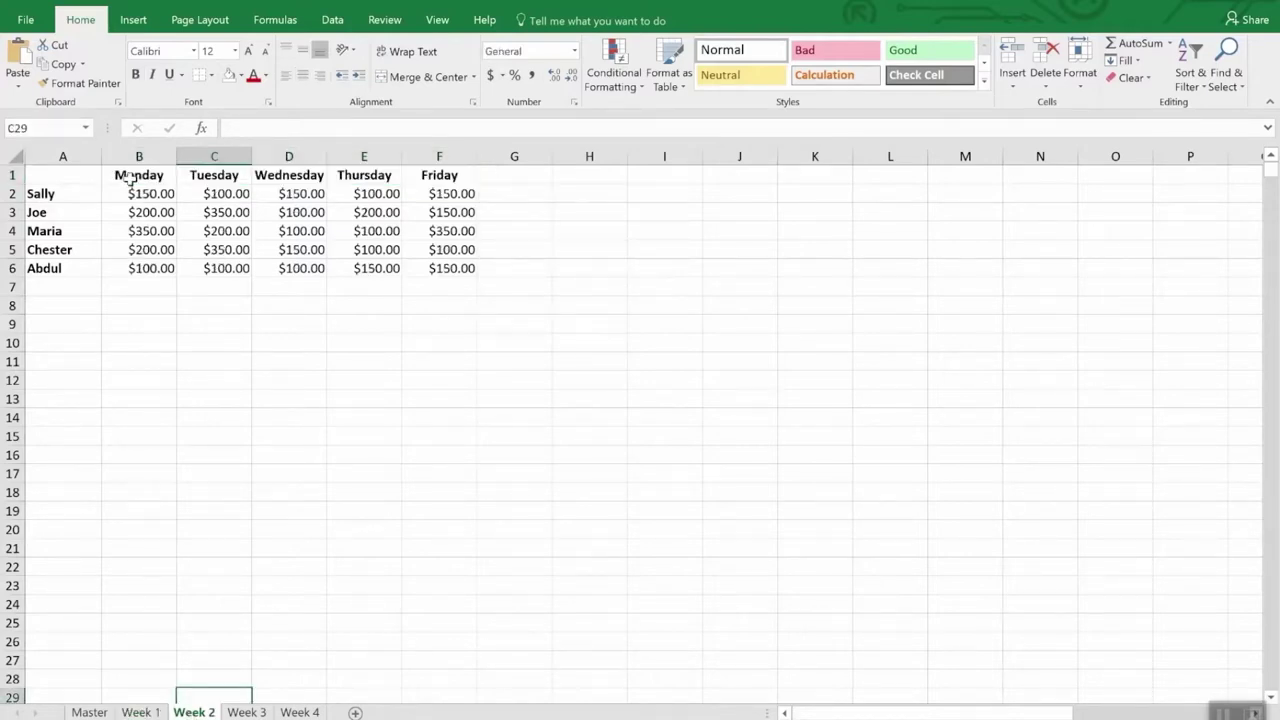
left_click_drag(125, 176, 414, 177)
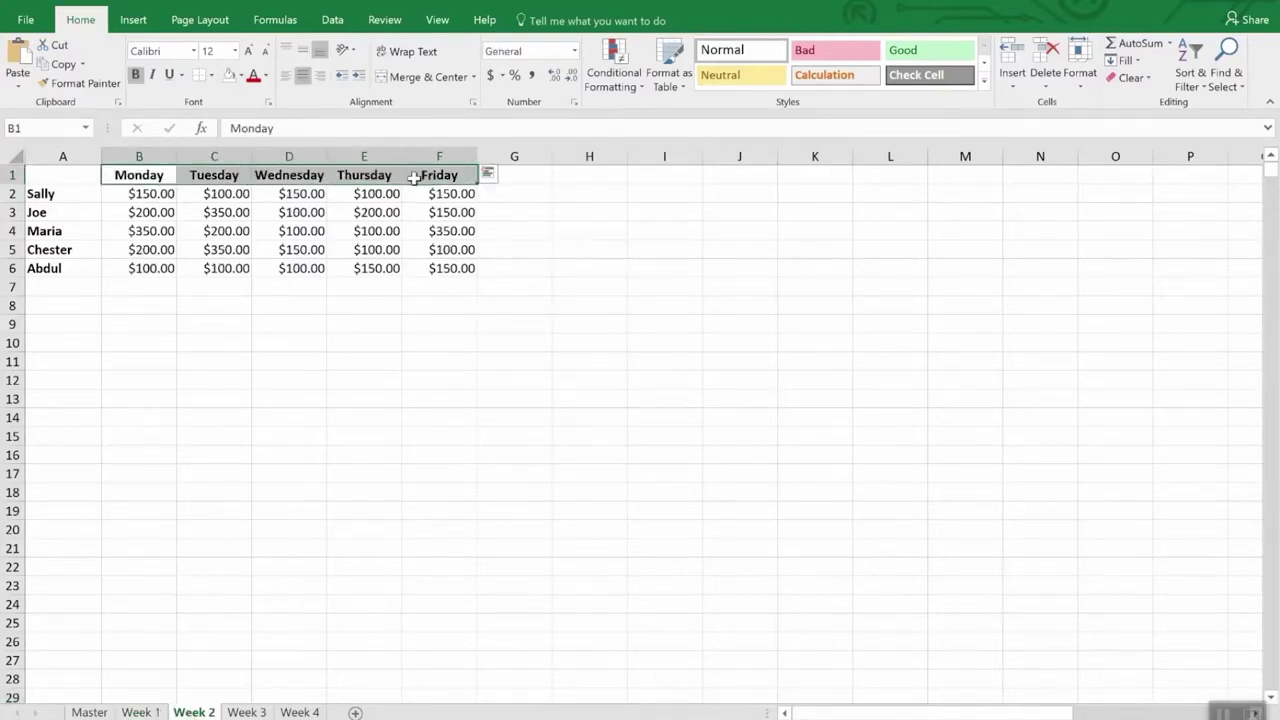
key("ctrl+v")
left_click(139, 177)
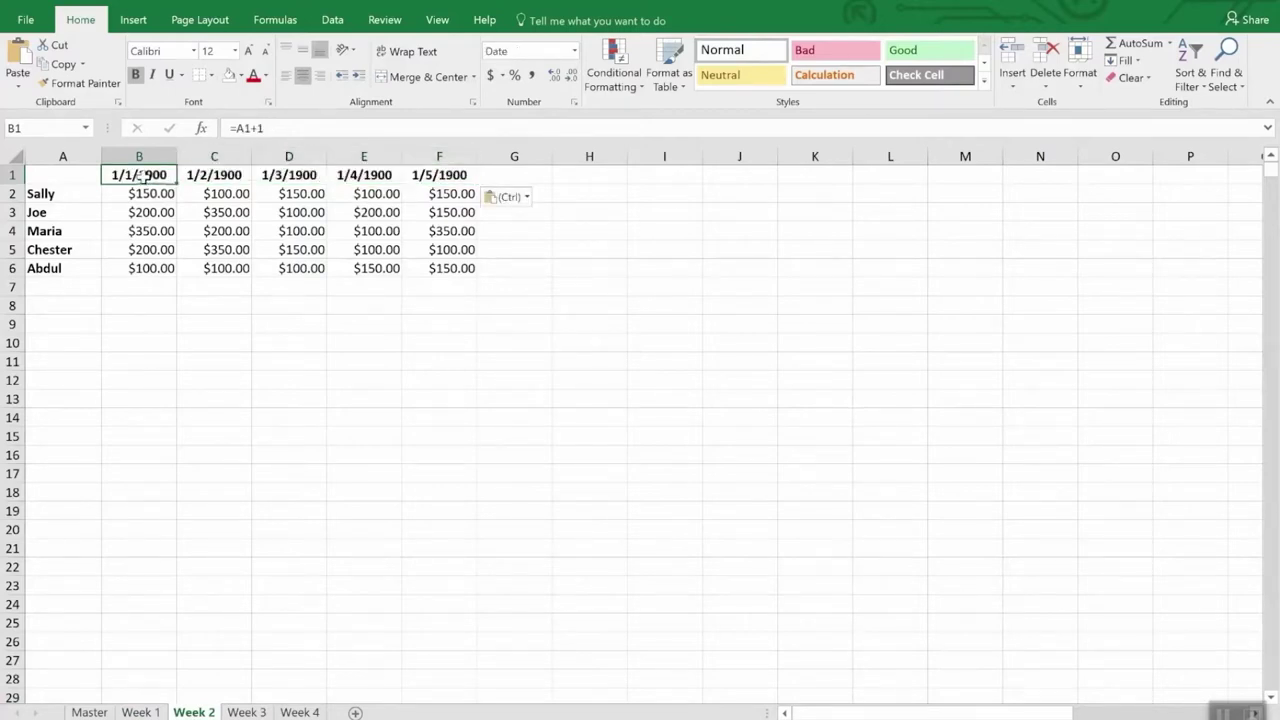
type("4")
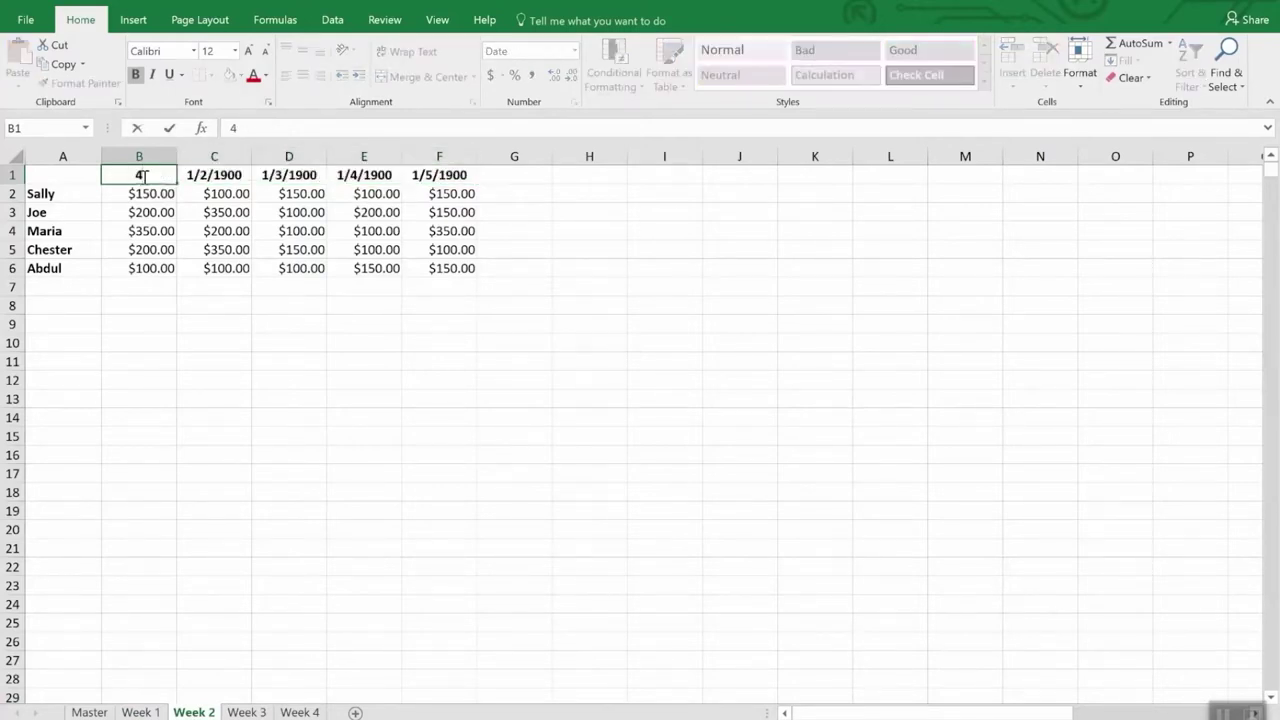
type("/9/18")
key("Return")
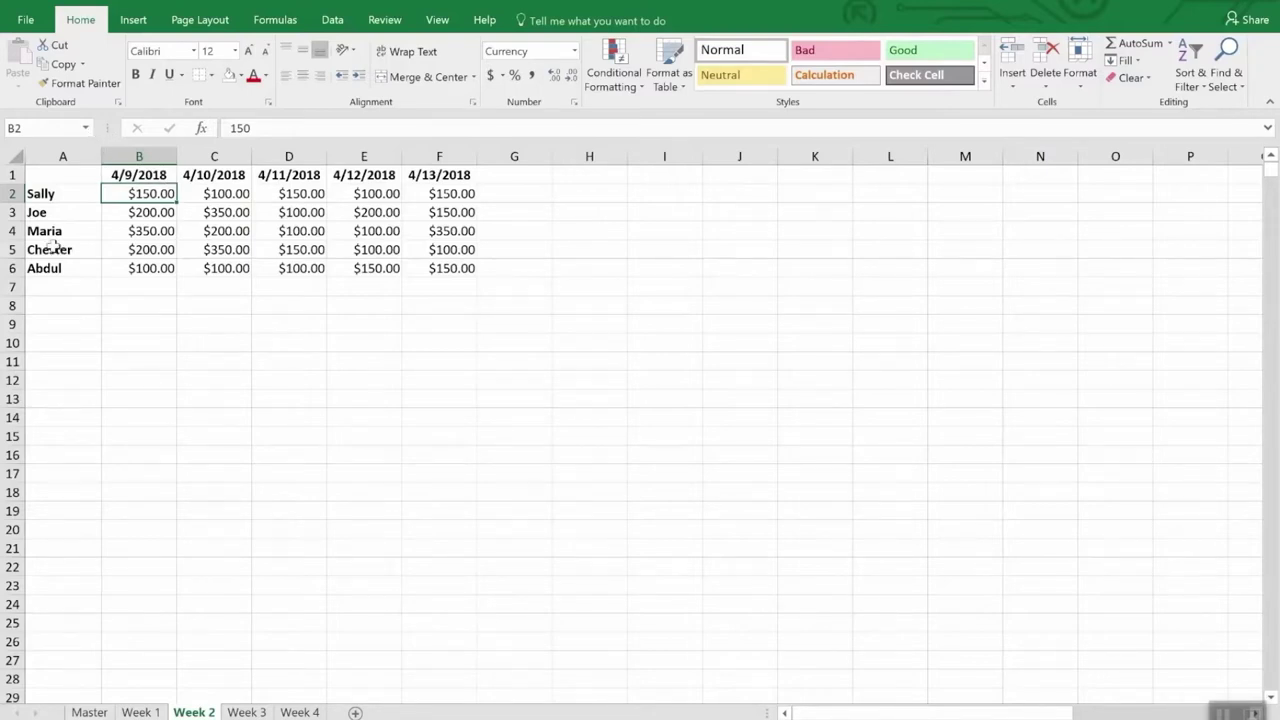
Calculate the days left until April 30, 2018 in B8 of the Week 1 sheet with =Date(2018,4,30)-today()
left_click(136, 712)
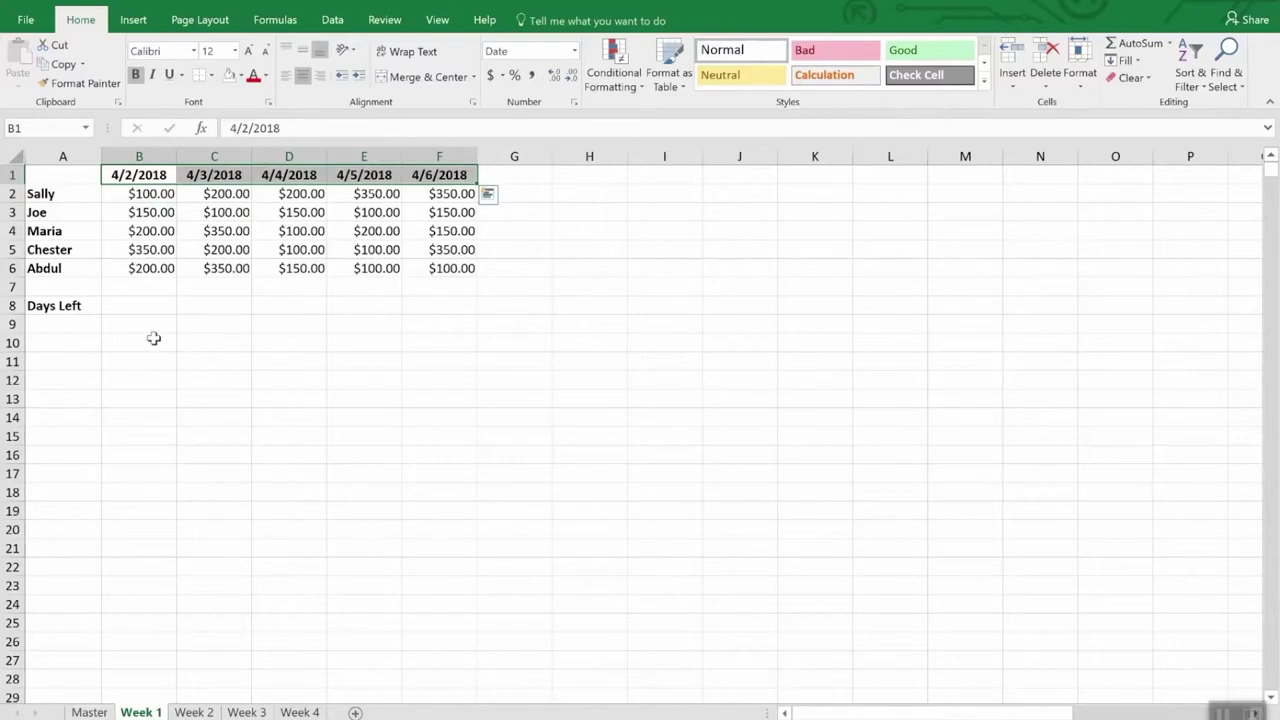
left_click(135, 307)
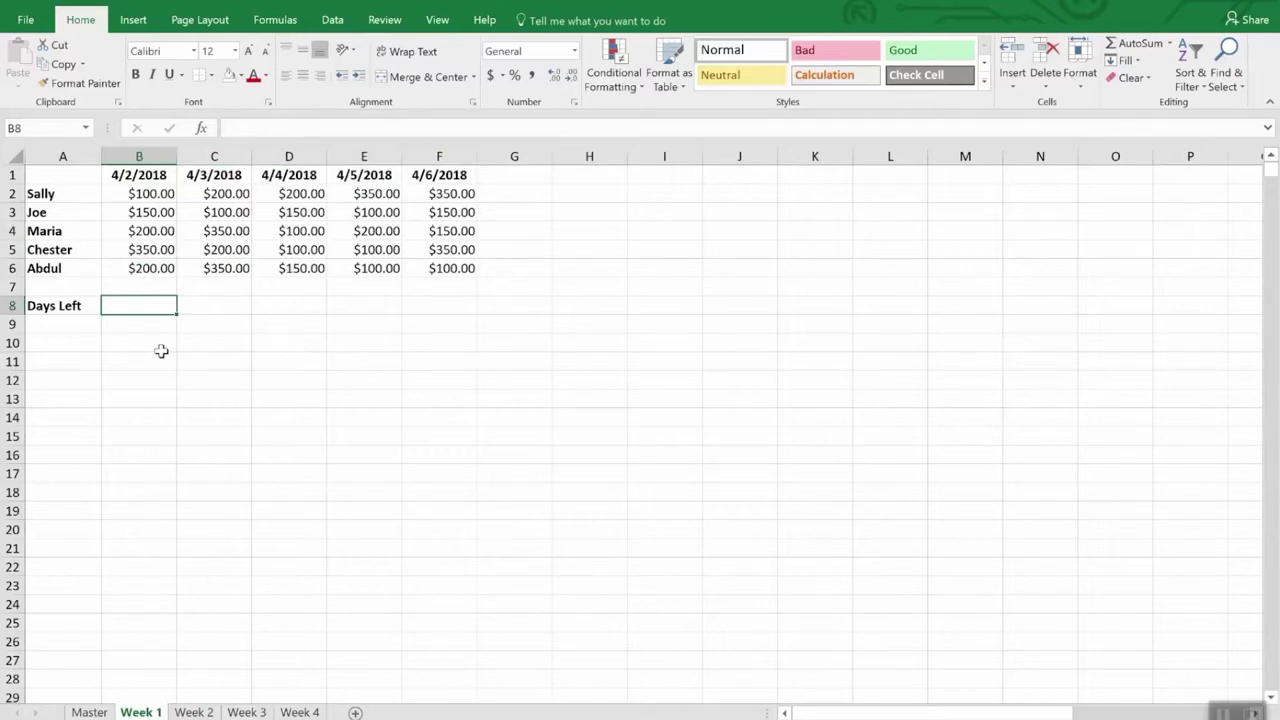
type("=")
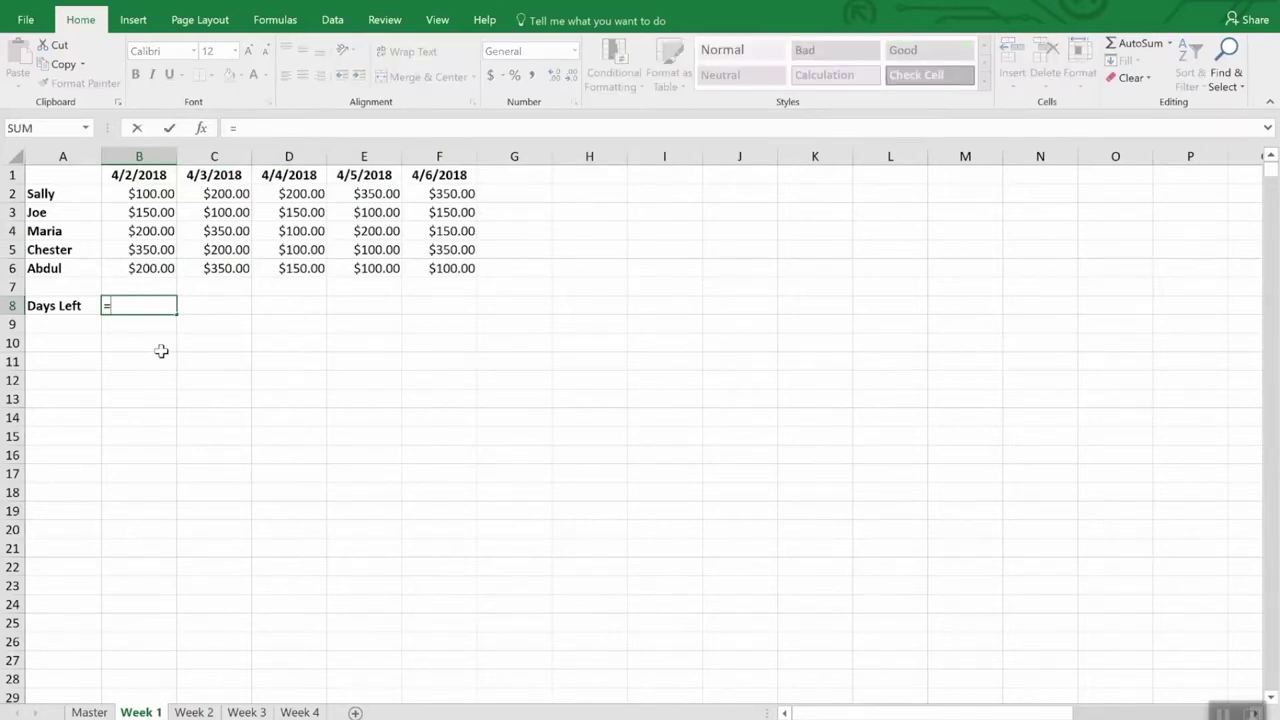
type("Da")
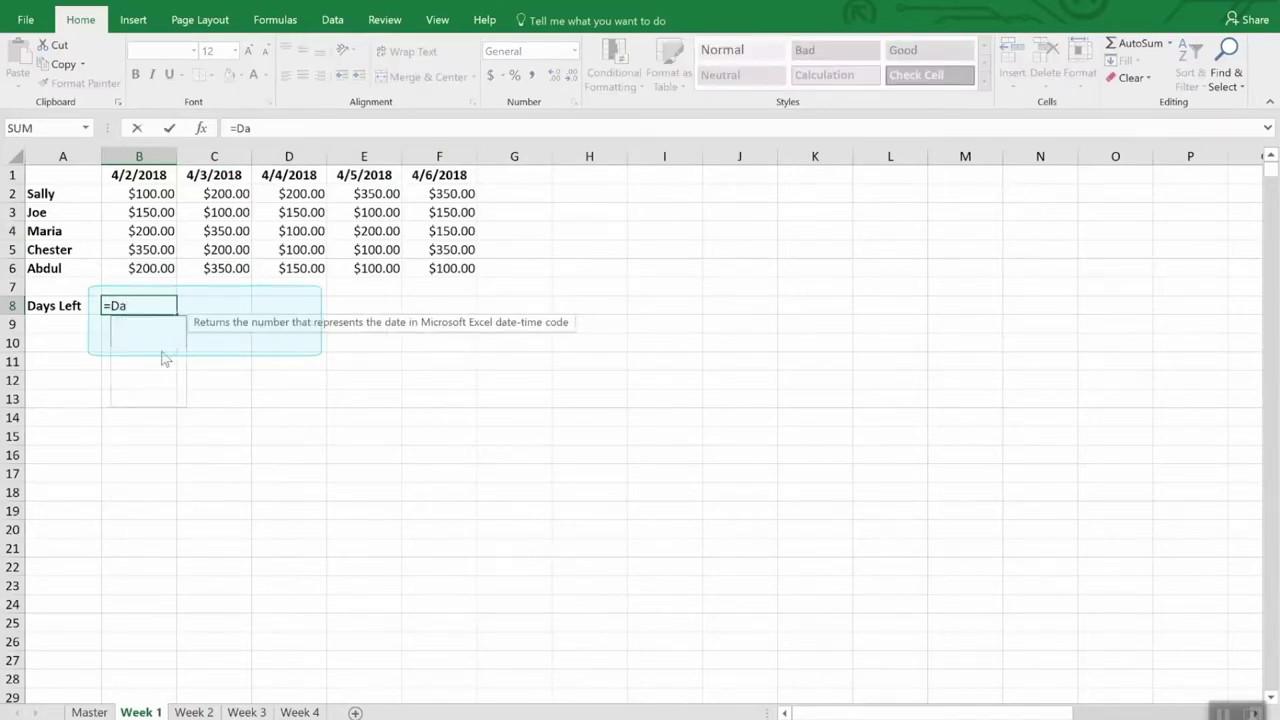
type("te(")
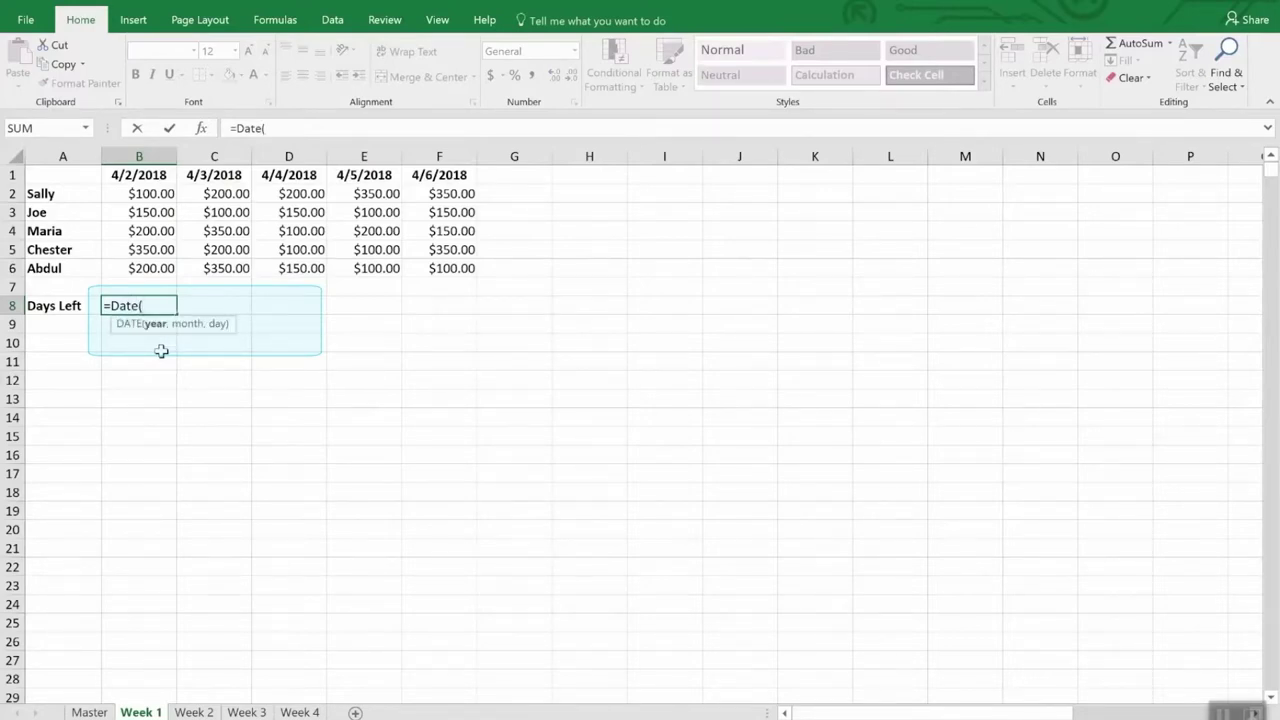
type("2018,4,")
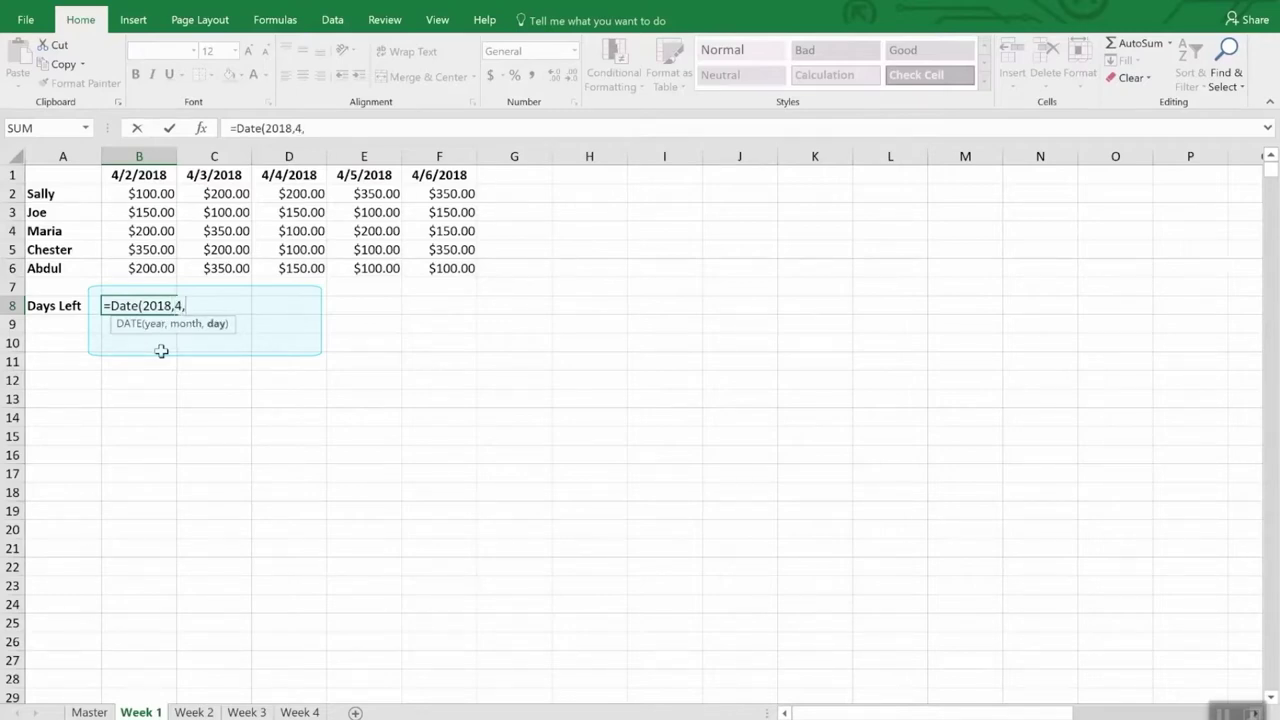
type("30)")
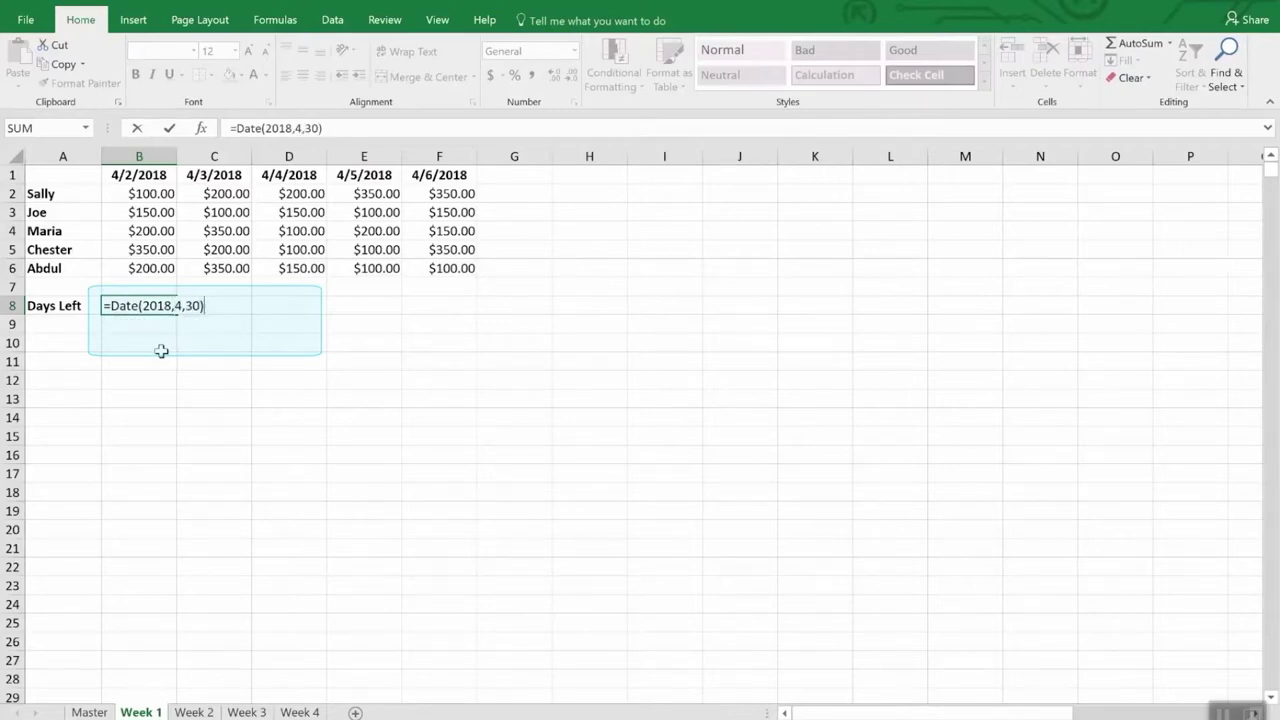
type("-today")
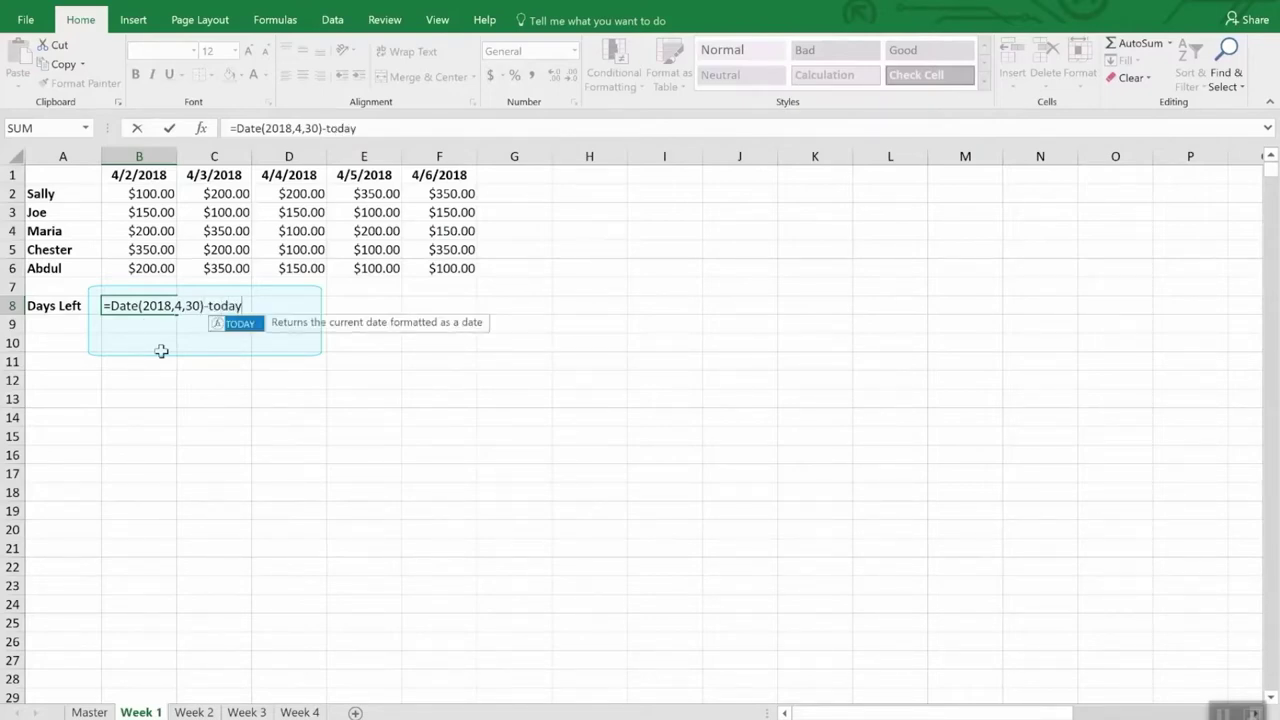
type("()")
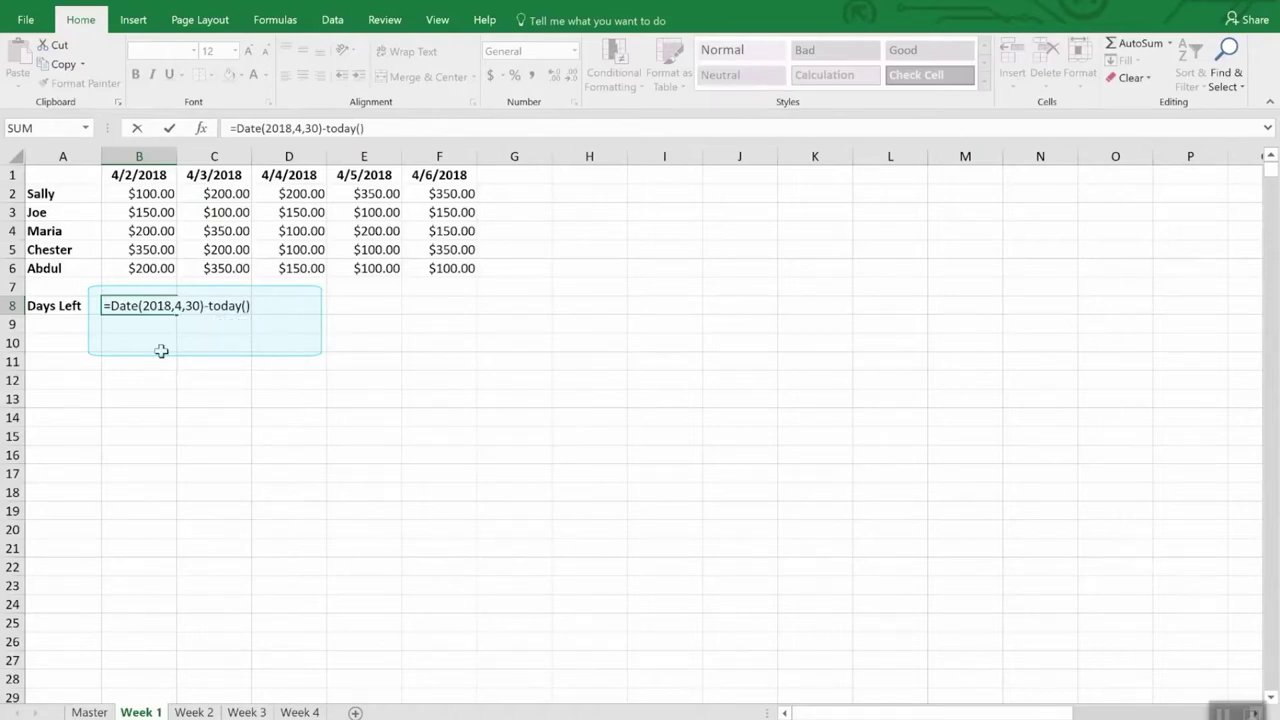
key("Return")
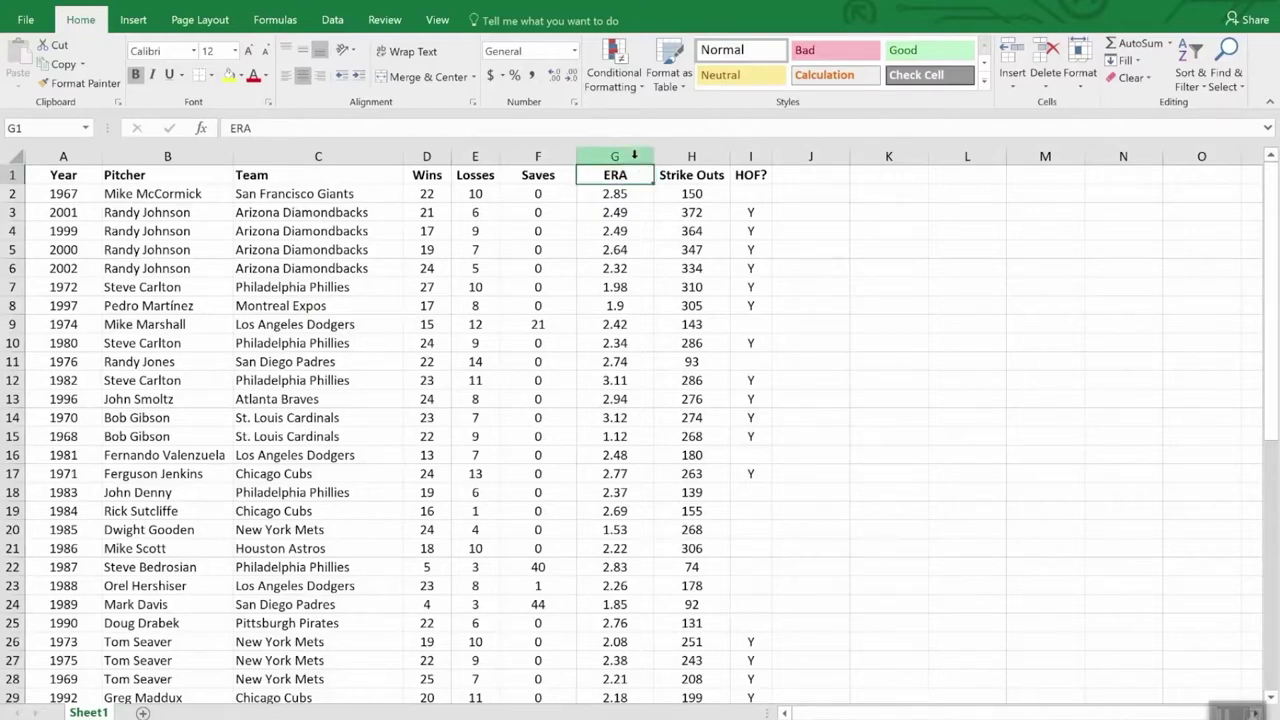
Highlight ERA values in column G less than 2.00 with Light Red Fill with Dark Red Text, and review the column
left_click(607, 152)
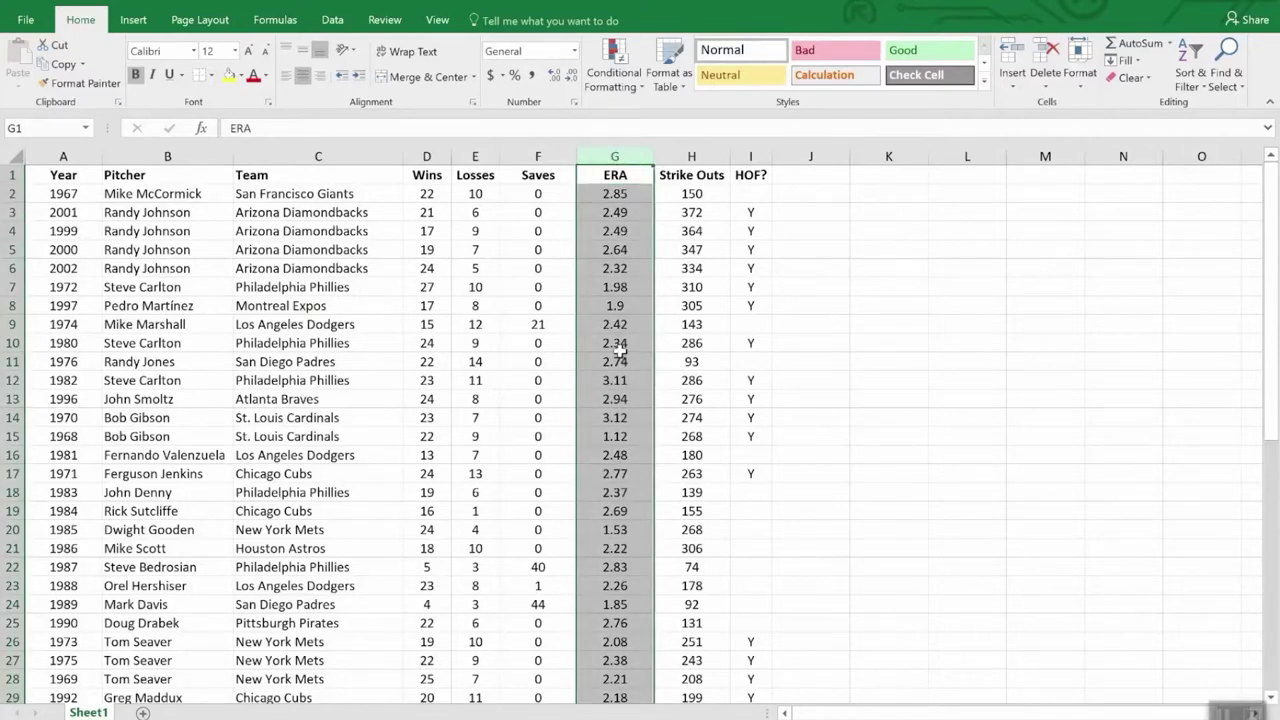
left_click(612, 52)
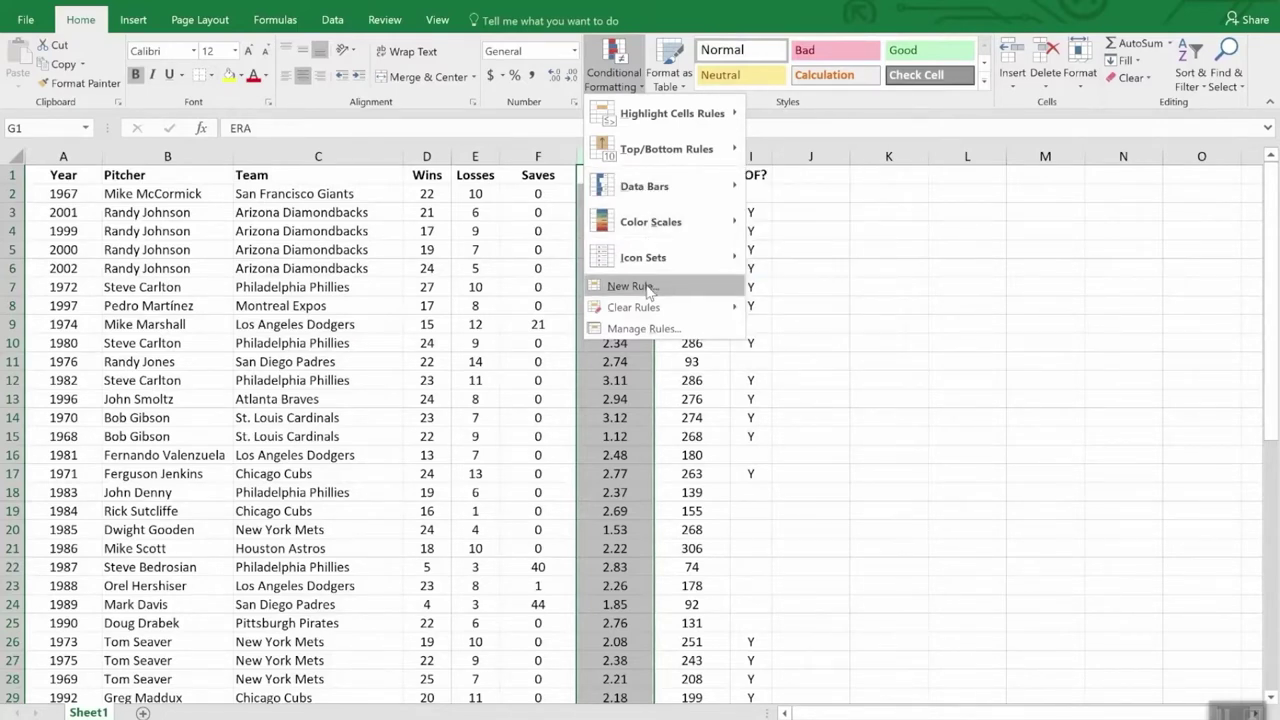
mouse_move(650, 121)
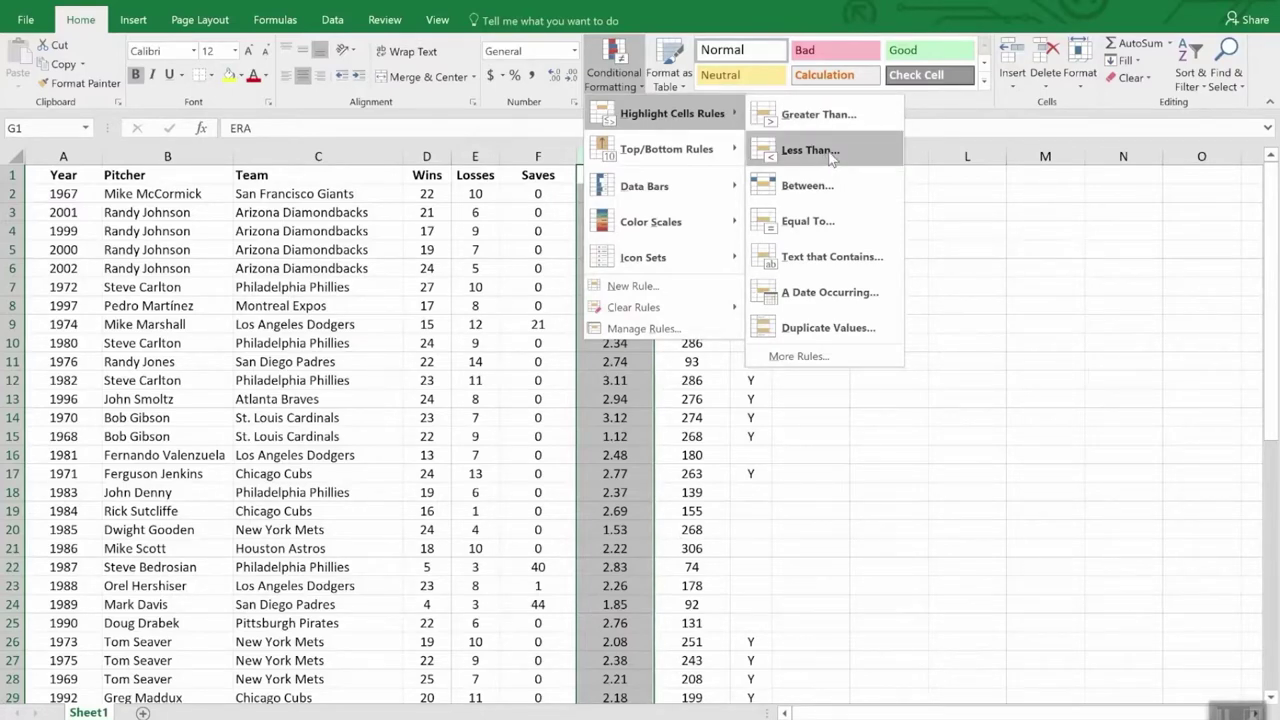
left_click(828, 151)
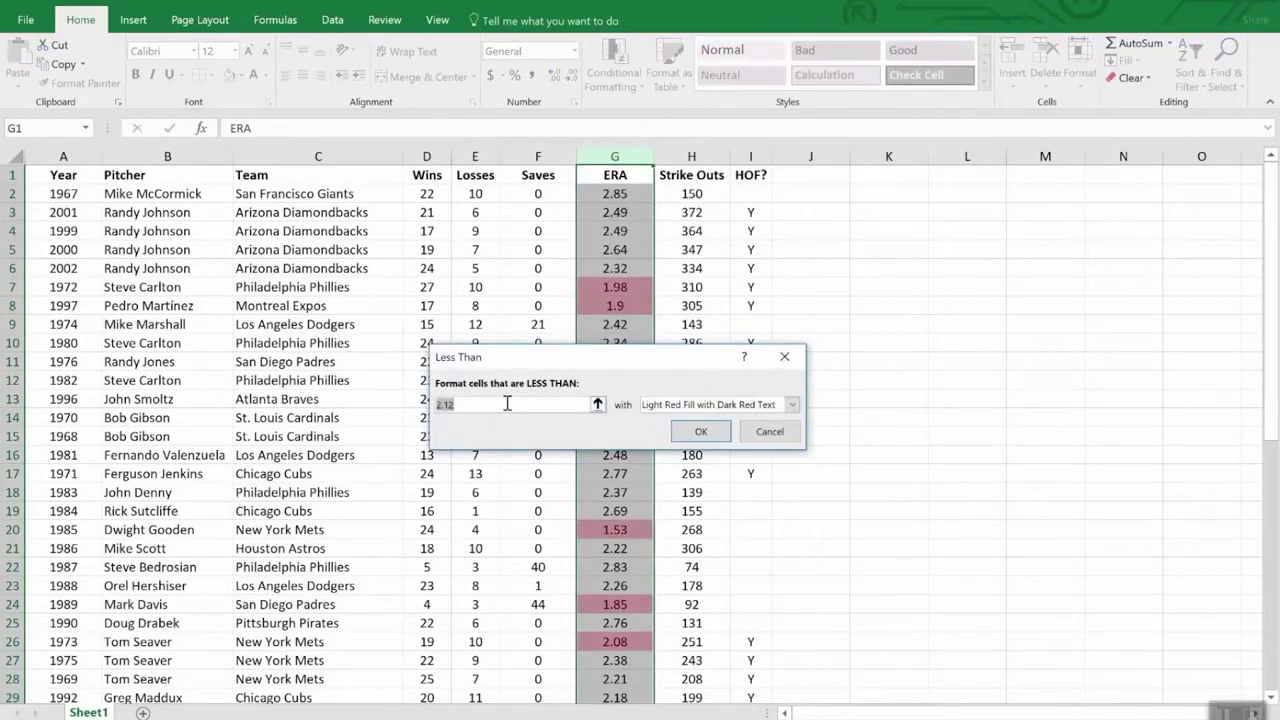
type("2.00")
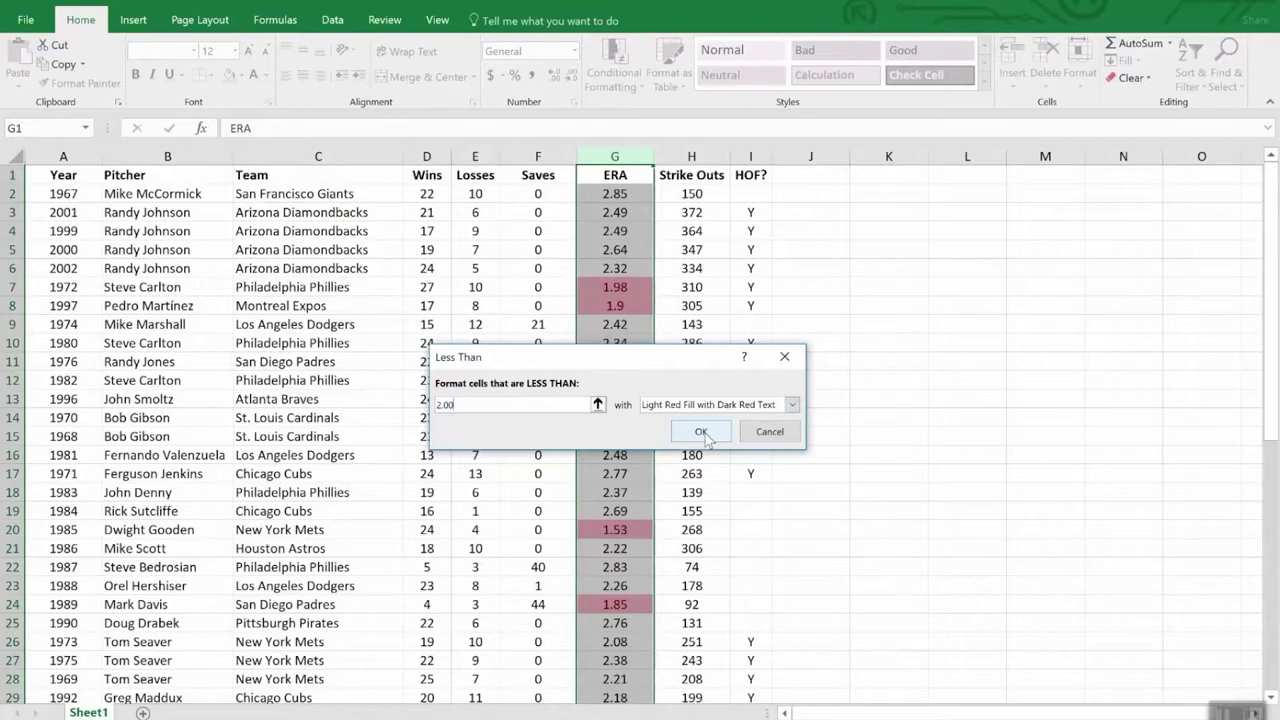
left_click(701, 432)
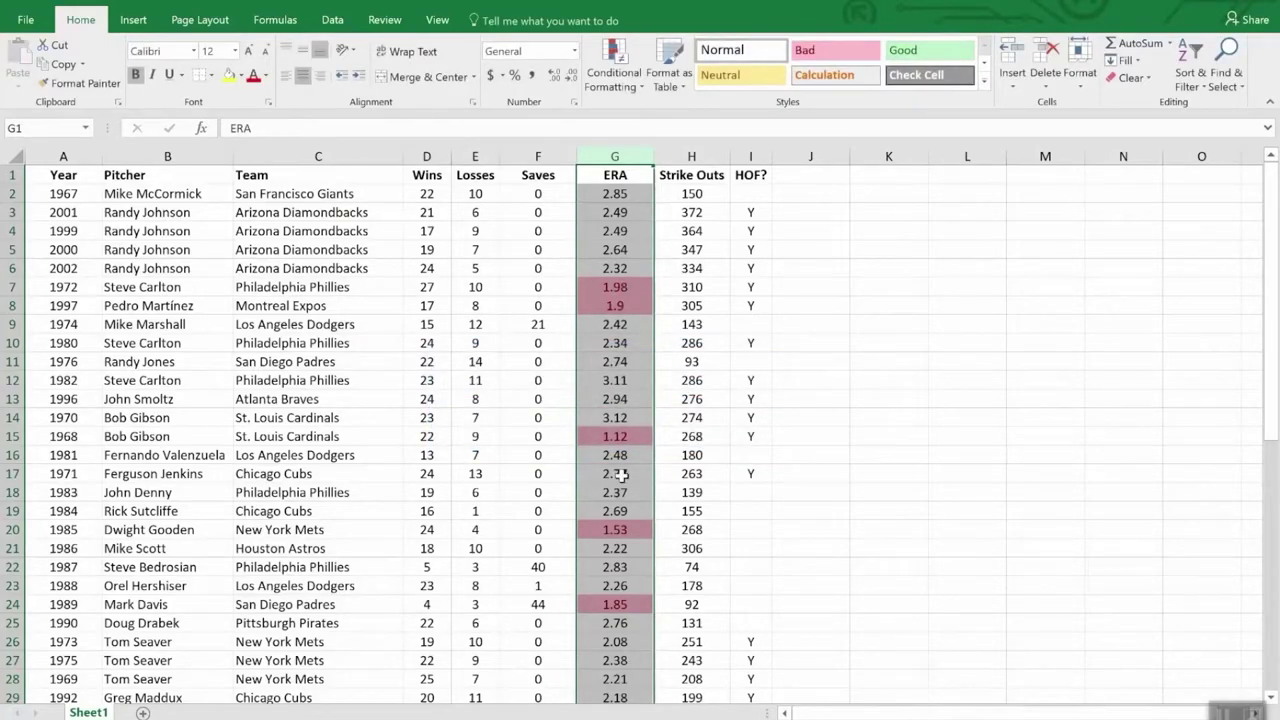
scroll(642, 521, "down", 12)
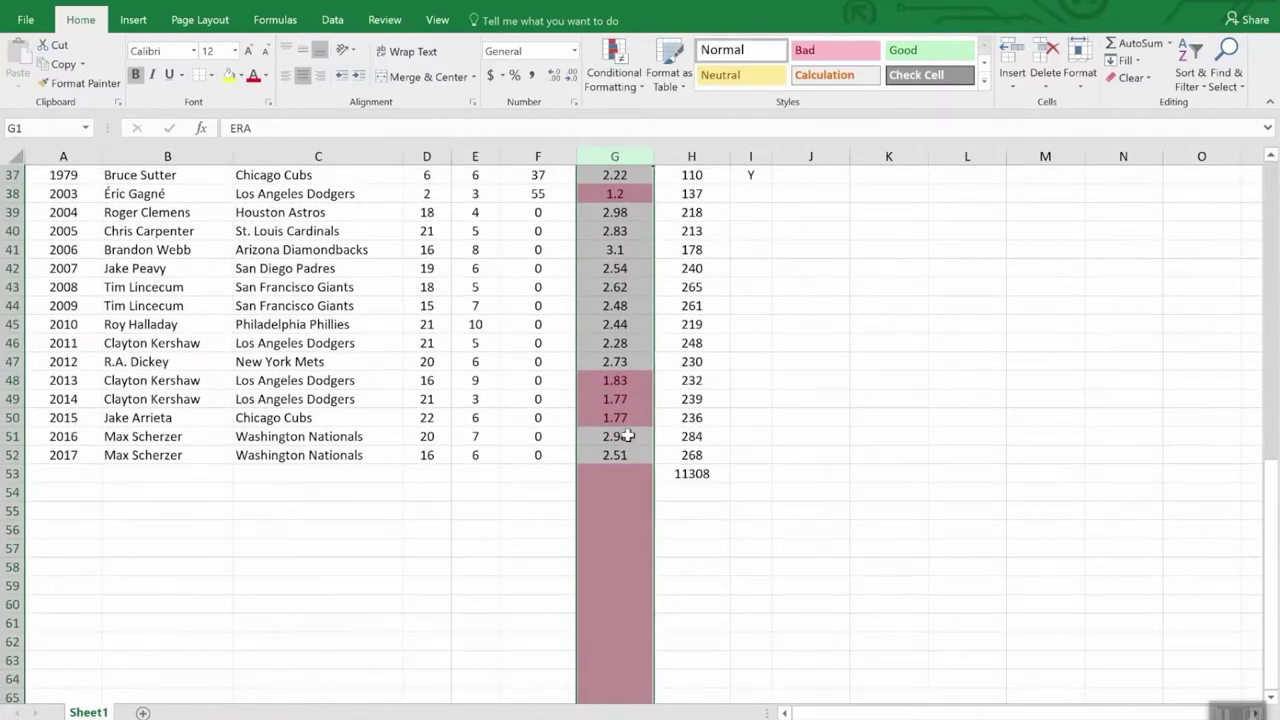
scroll(626, 432, "up", 8)
scroll(626, 432, "down", 8)
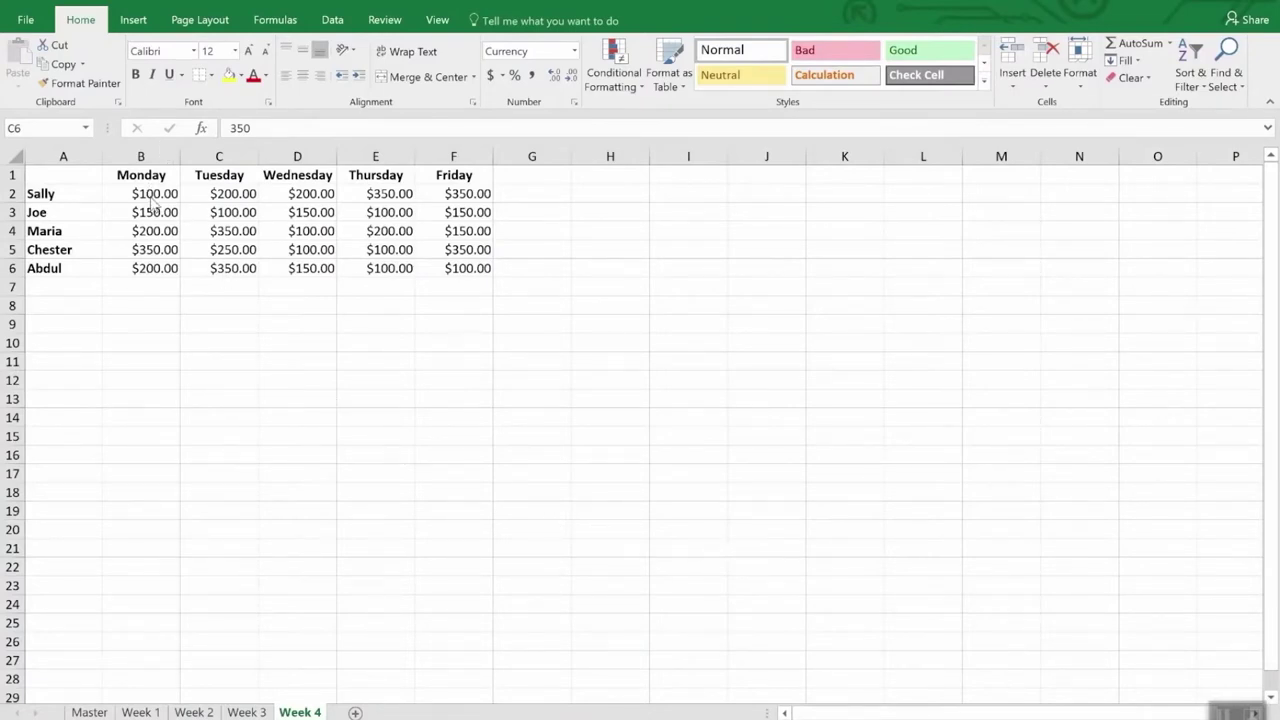
Start a new conditional formatting rule for the amounts in B2:F6 of Week 4, using the Icon Sets format style
left_click_drag(172, 194, 470, 285)
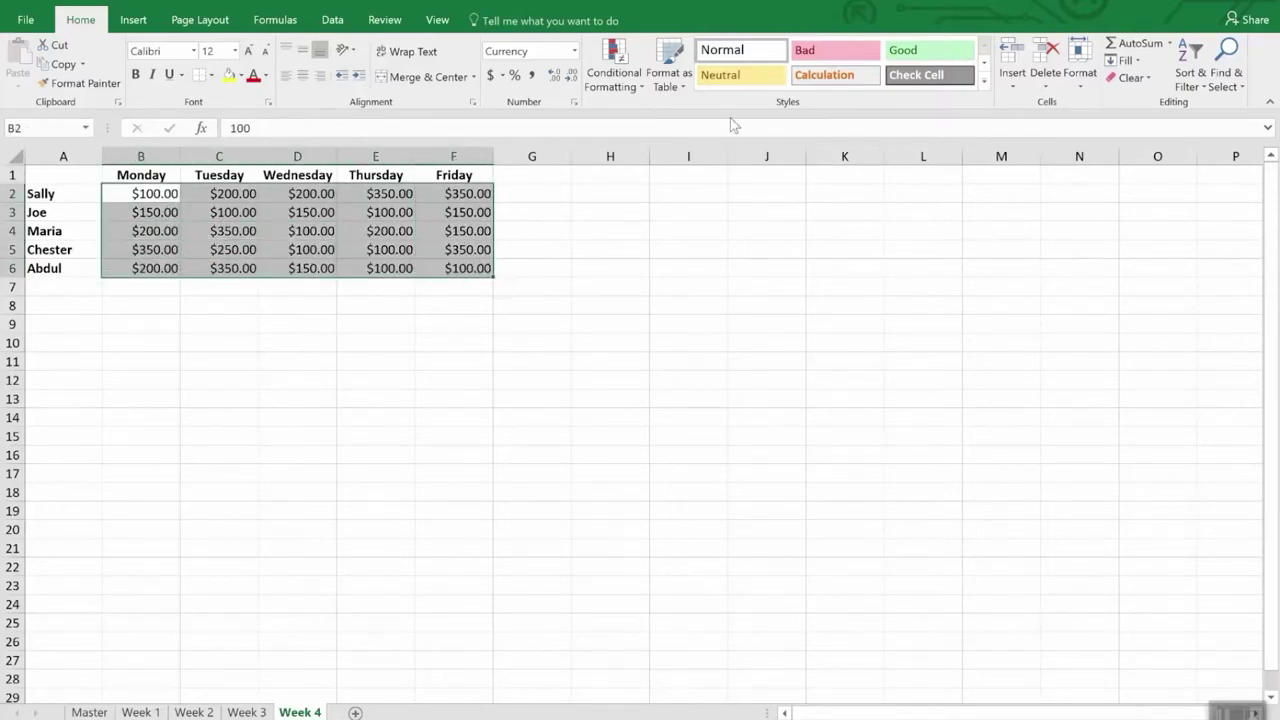
left_click(616, 72)
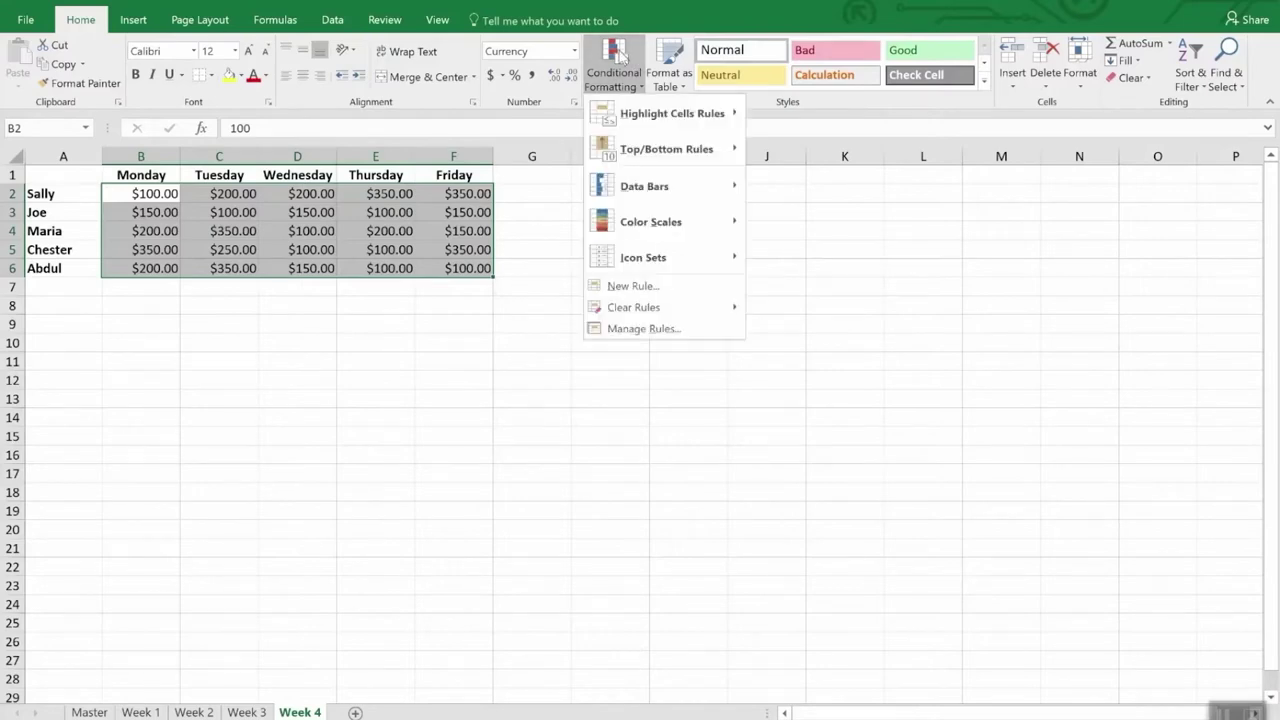
left_click(633, 287)
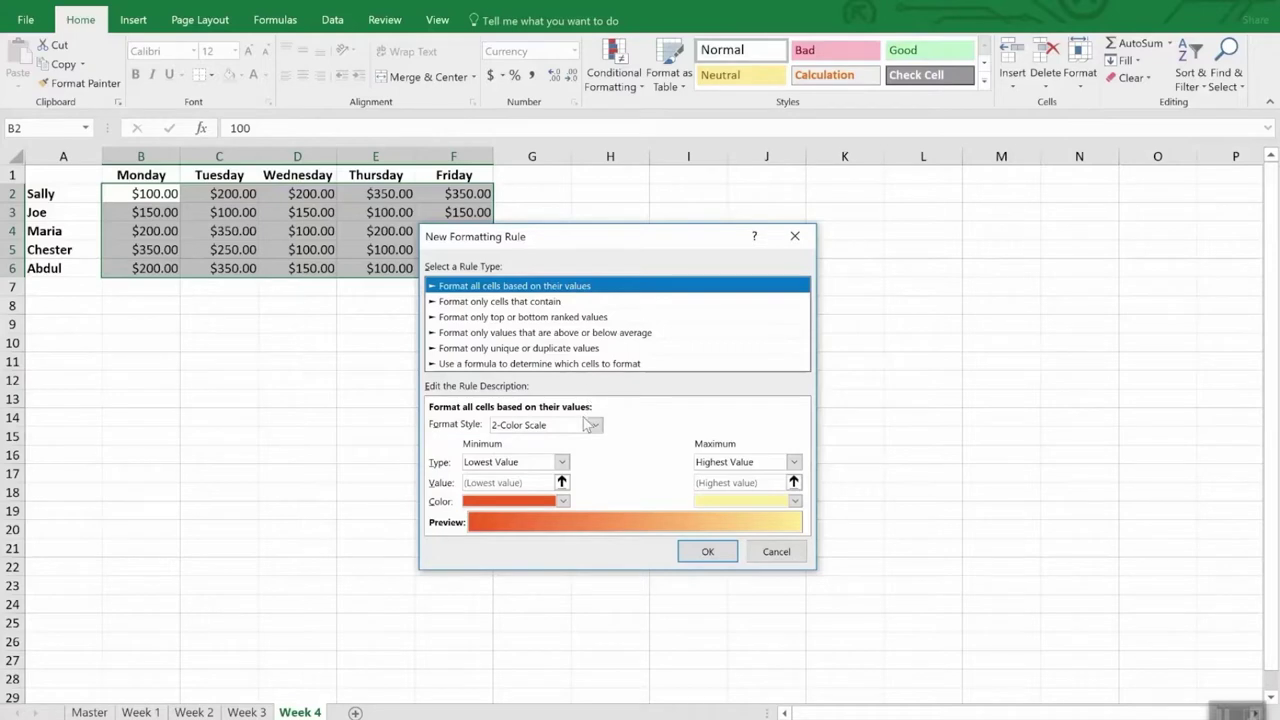
left_click(594, 426)
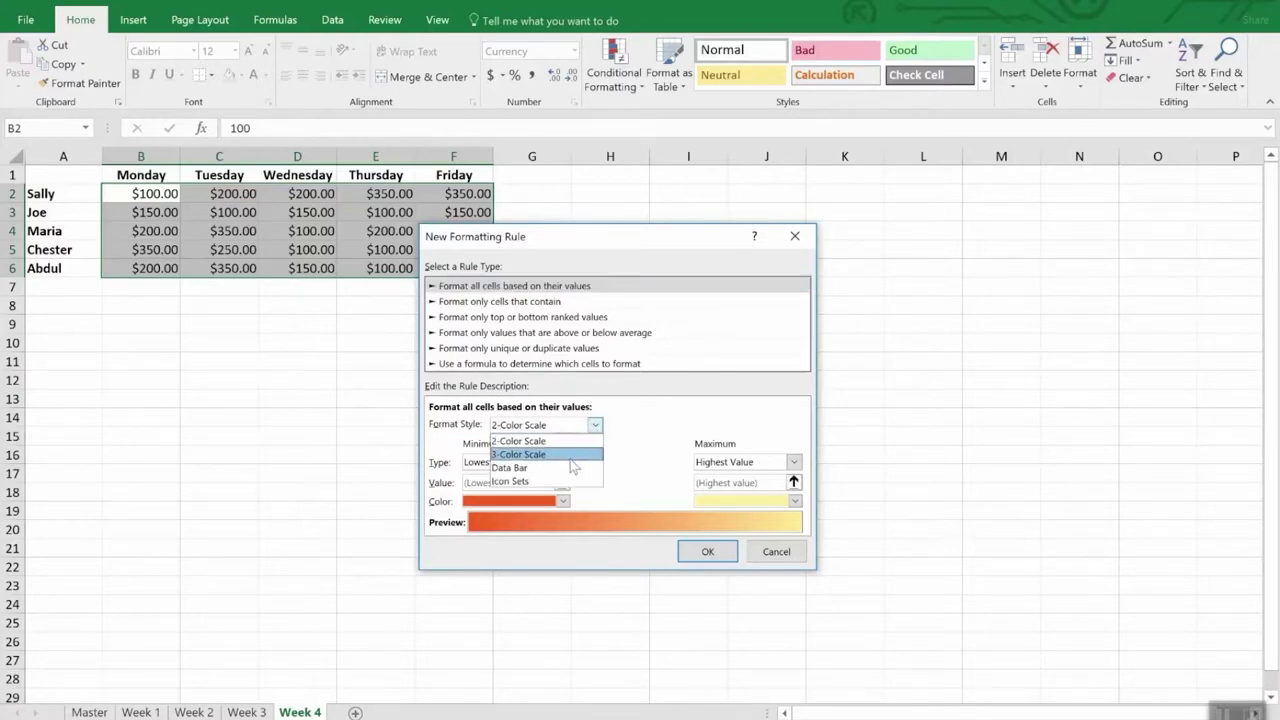
left_click(564, 482)
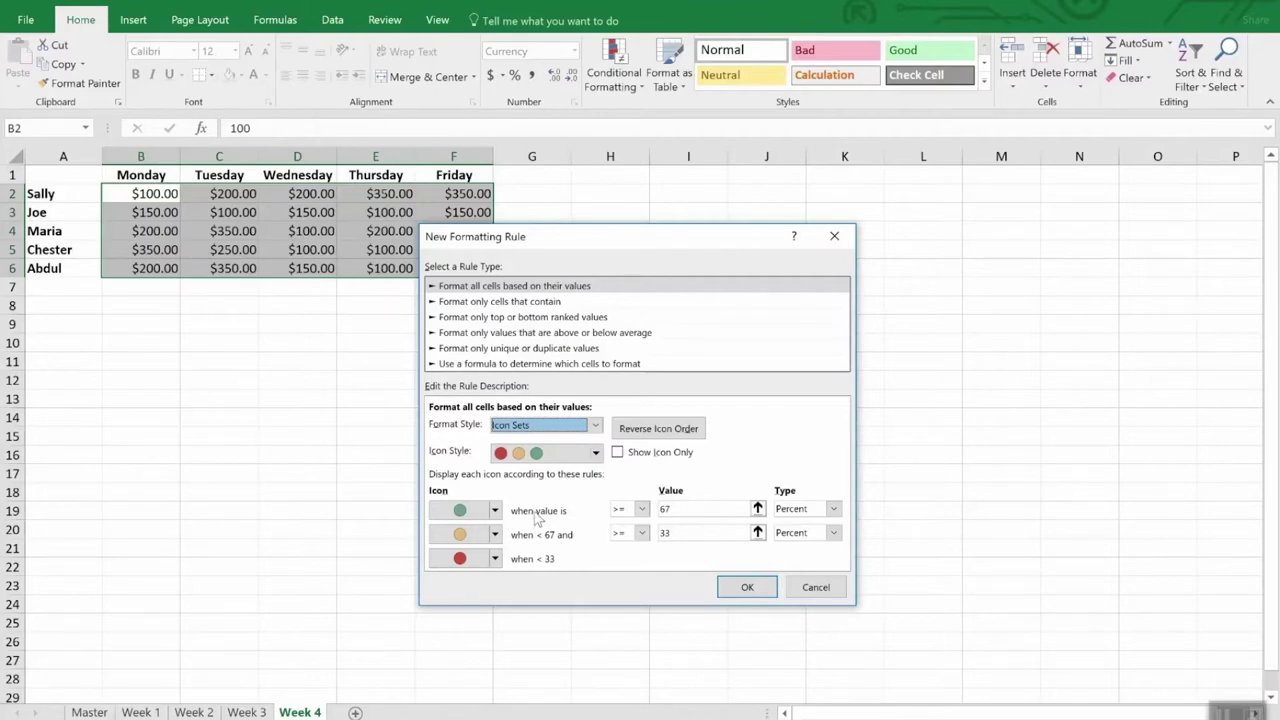
Show the green icon for values greater than or equal to the number 300
left_click(834, 510)
left_click(822, 523)
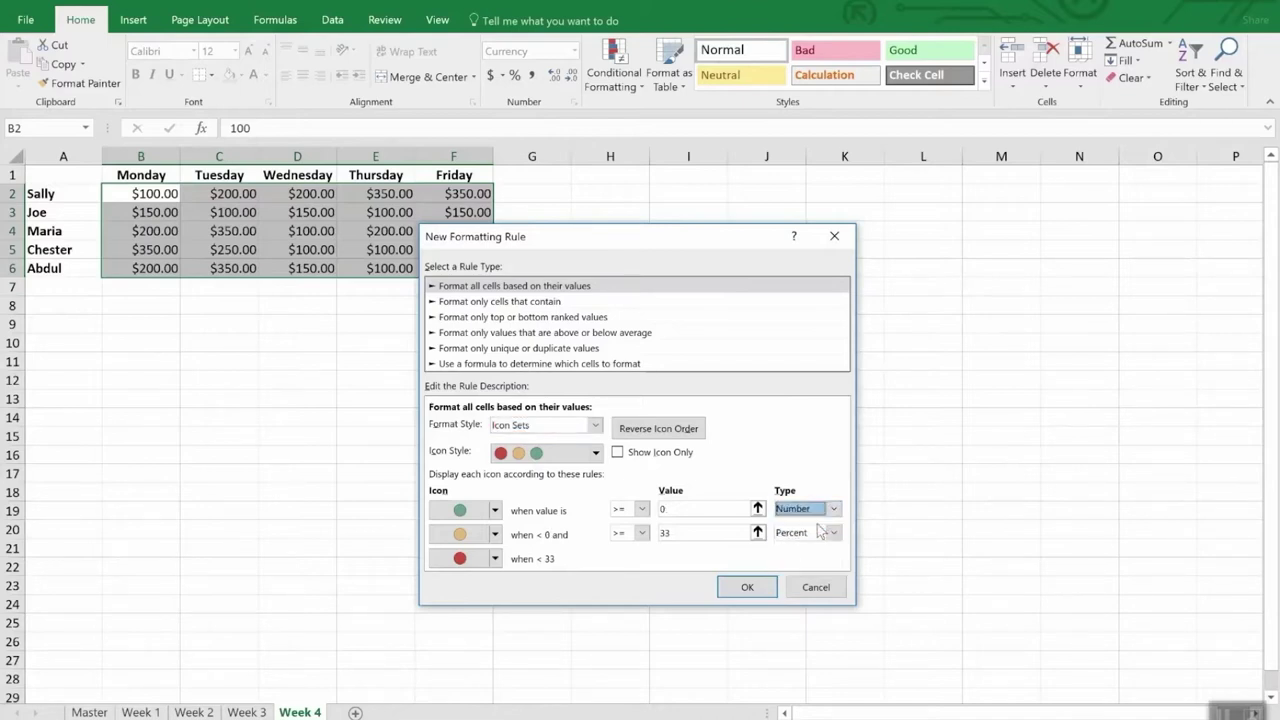
double_click(675, 509)
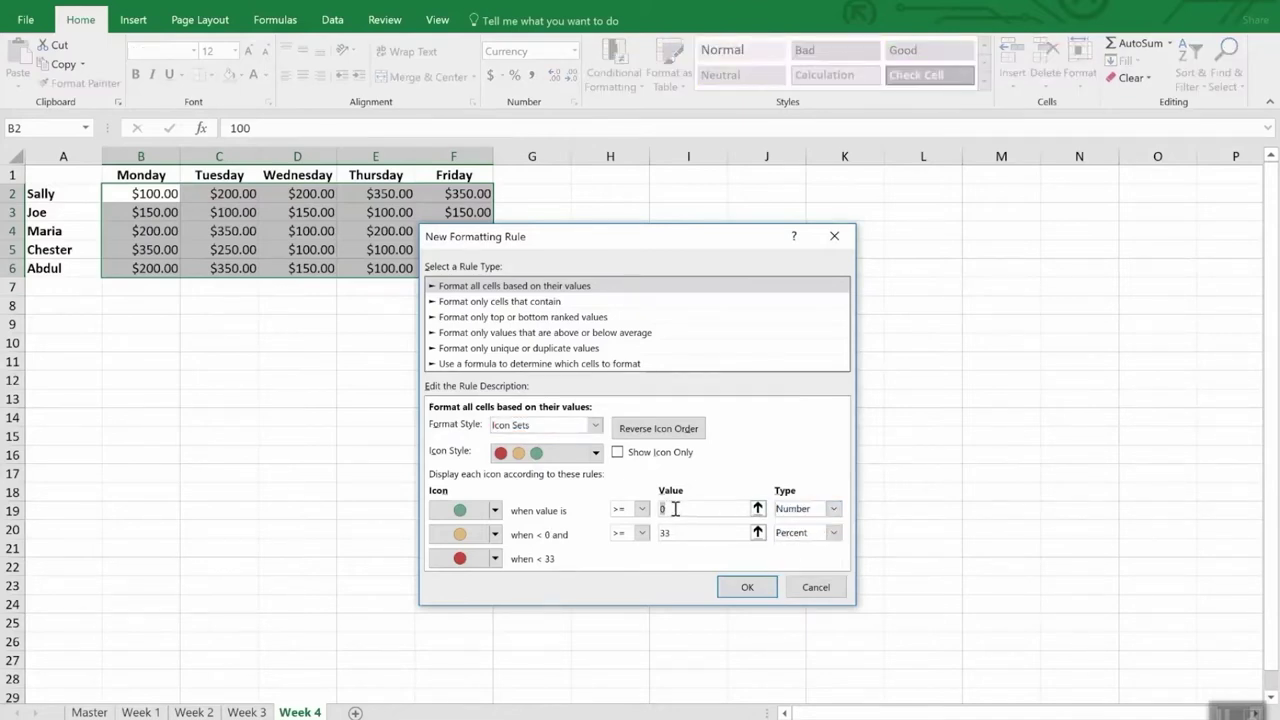
type("300")
Set the yellow icon's threshold to greater than or equal to the number 200, and apply the icon rule
left_click(707, 533)
double_click(707, 533)
type("200")
key("Tab")
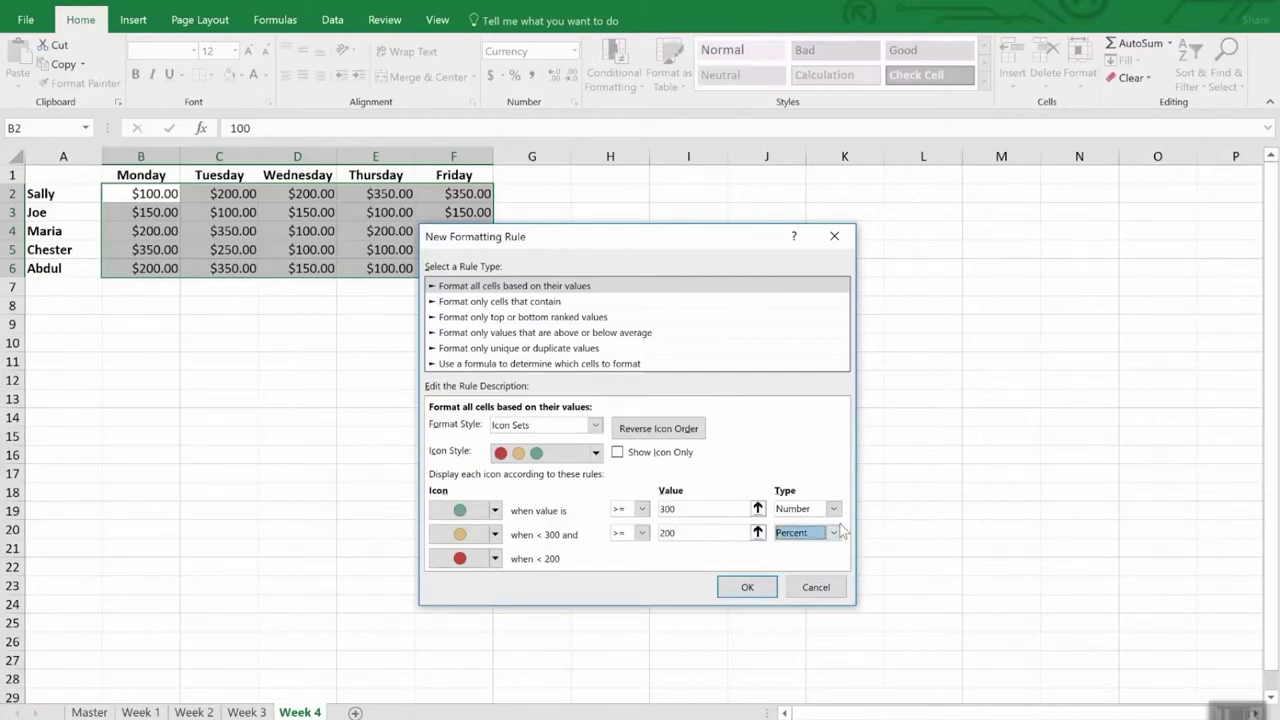
left_click(833, 533)
left_click(792, 548)
left_click(709, 533)
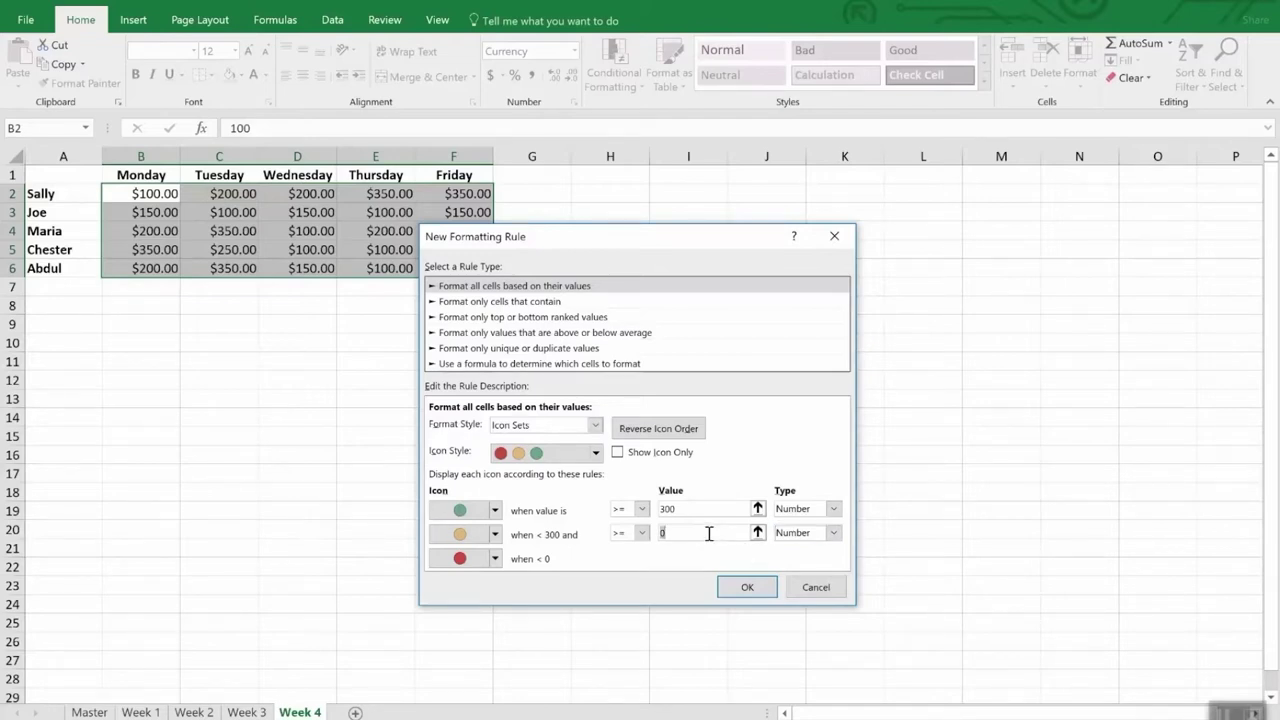
type("200")
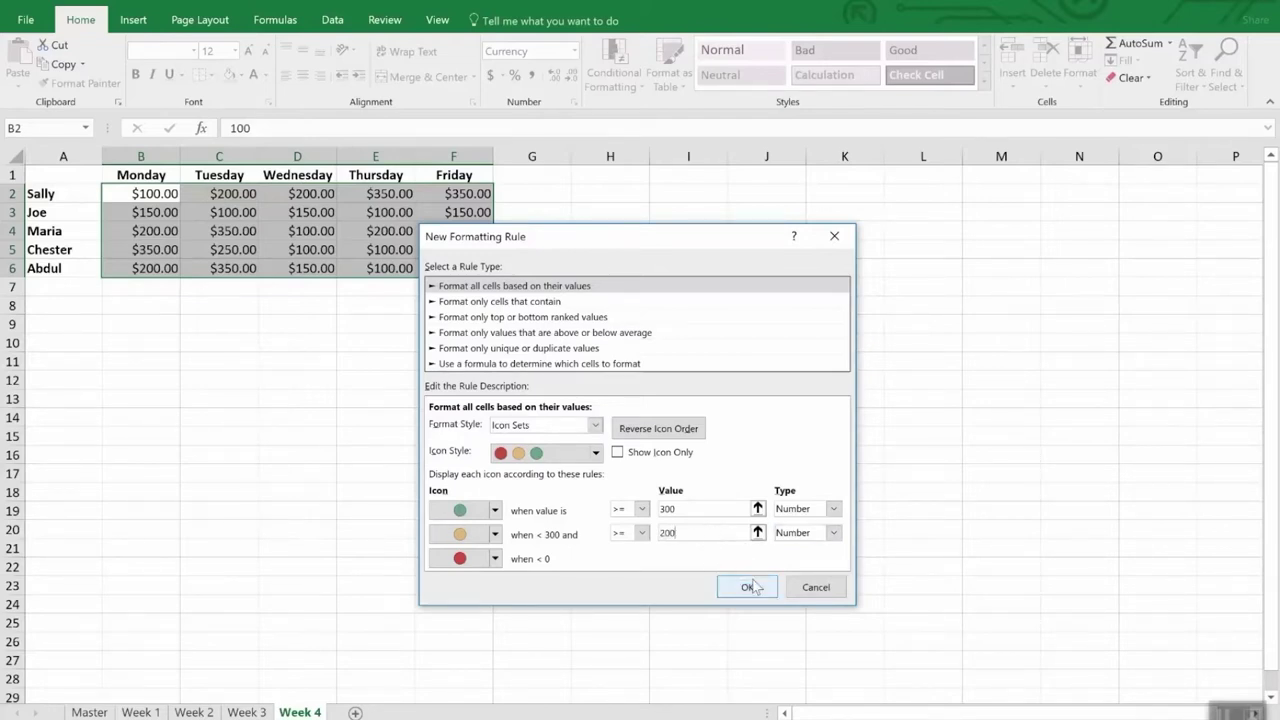
left_click(752, 587)
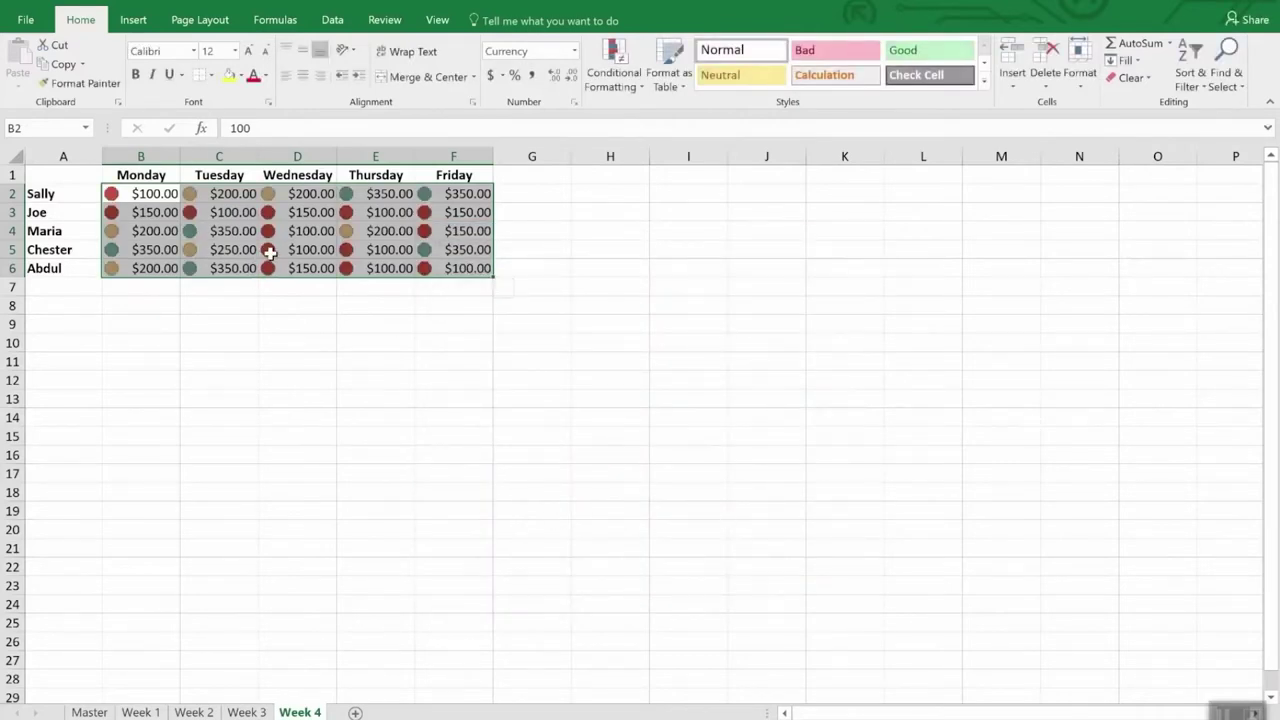
left_click(312, 316)
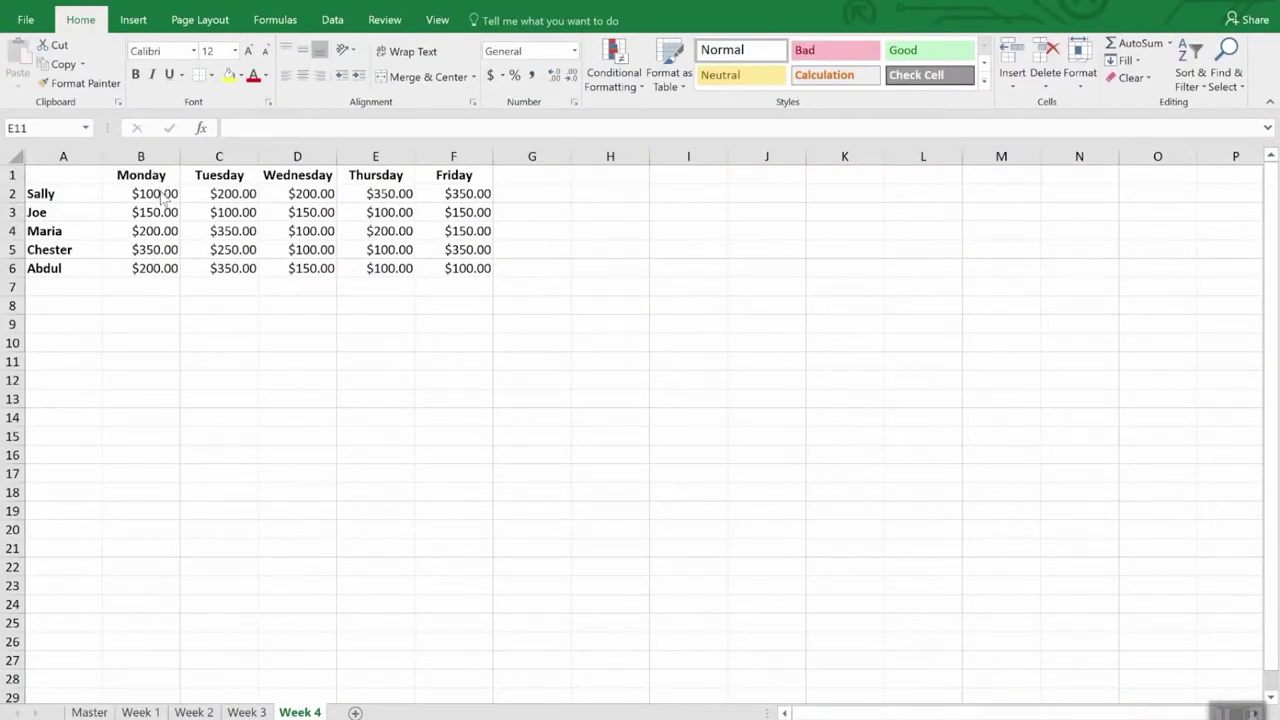
Create a formula-based conditional formatting rule for B2:F6 of Week 4 with the formula =b2<200
left_click_drag(165, 200, 493, 277)
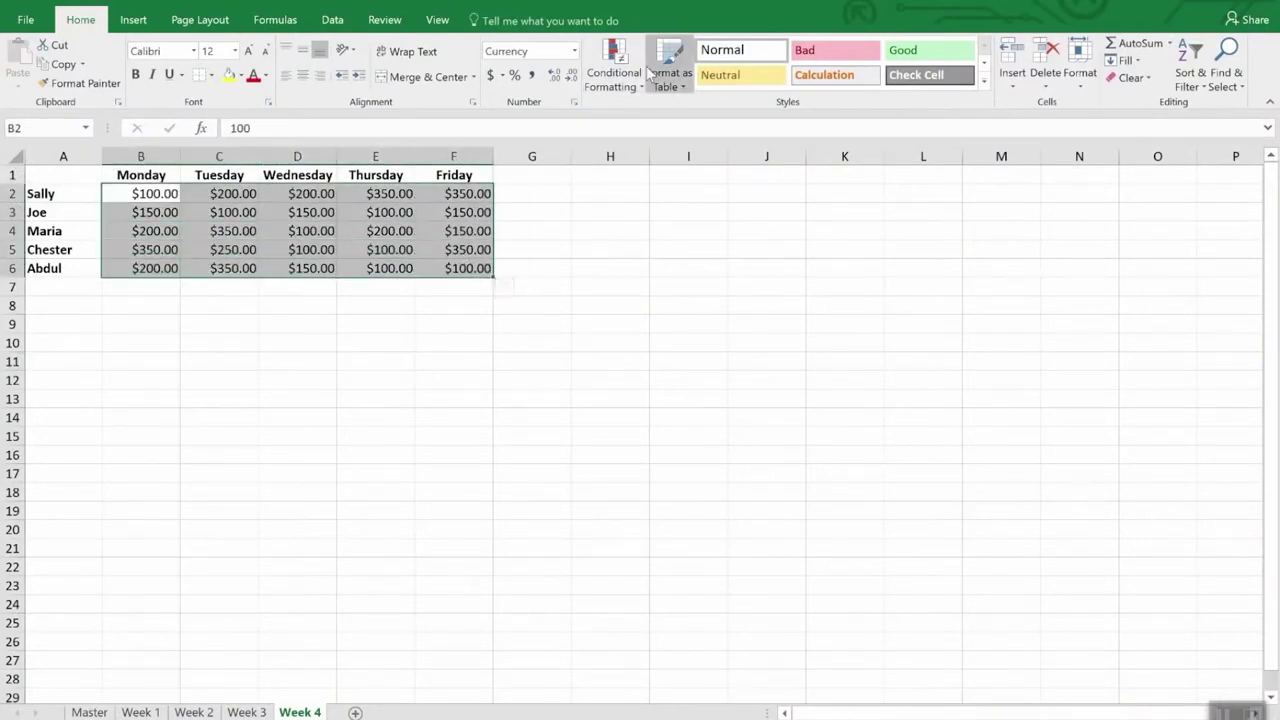
left_click(608, 60)
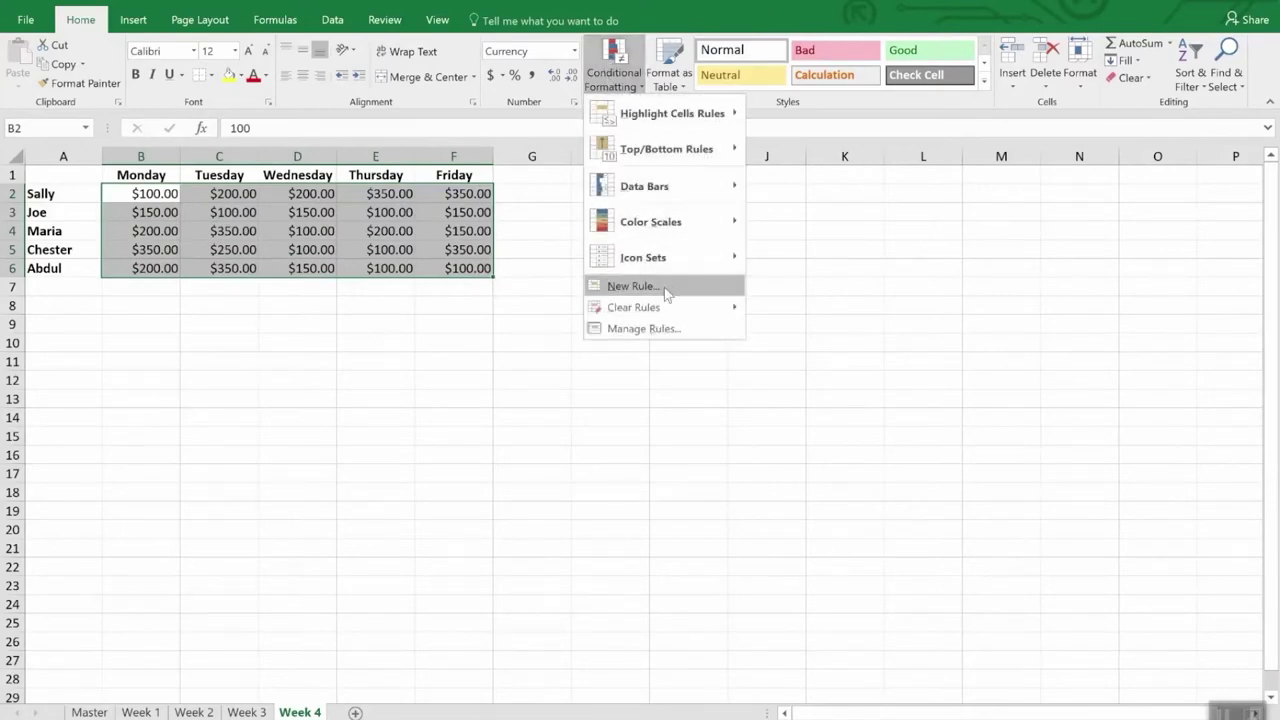
left_click(663, 289)
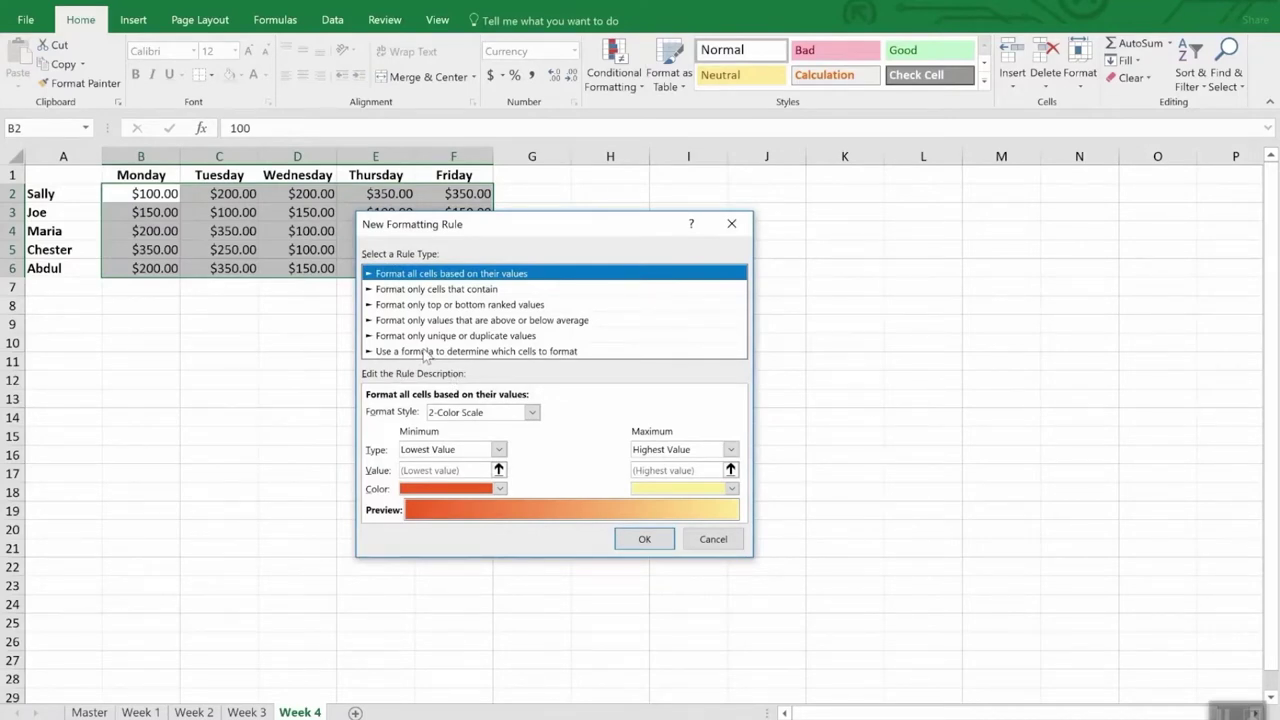
left_click(426, 352)
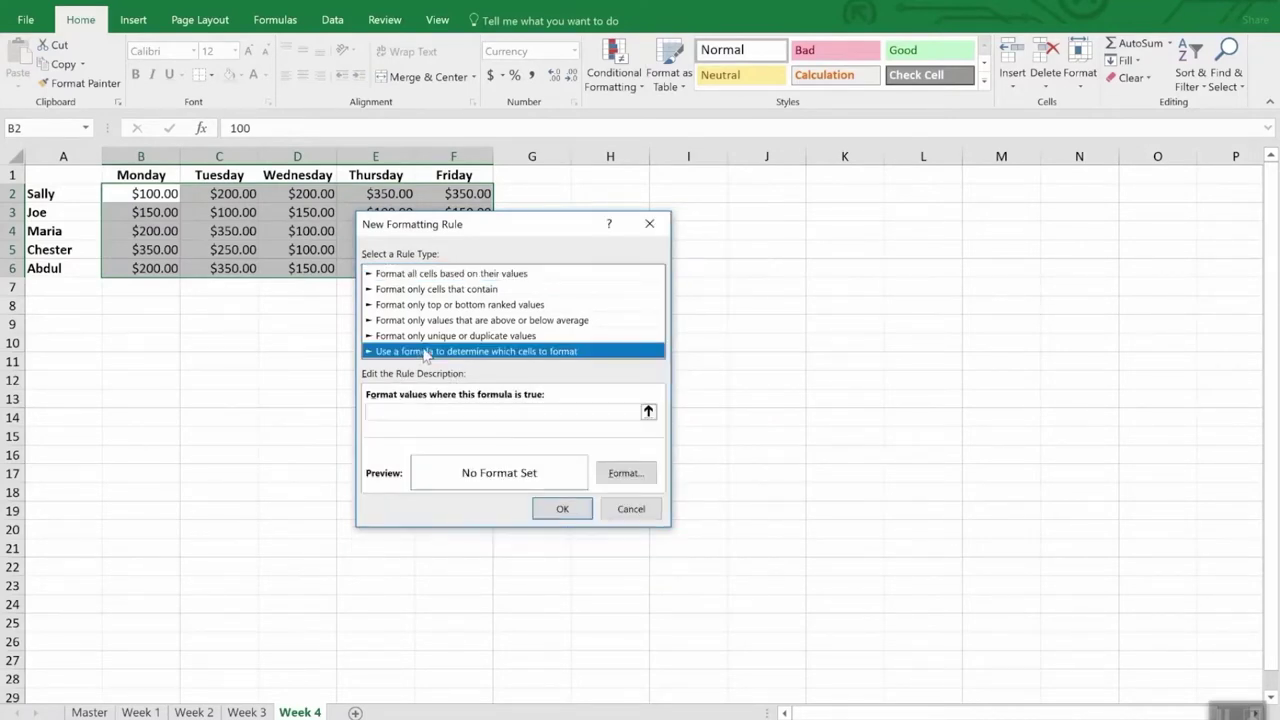
left_click(423, 411)
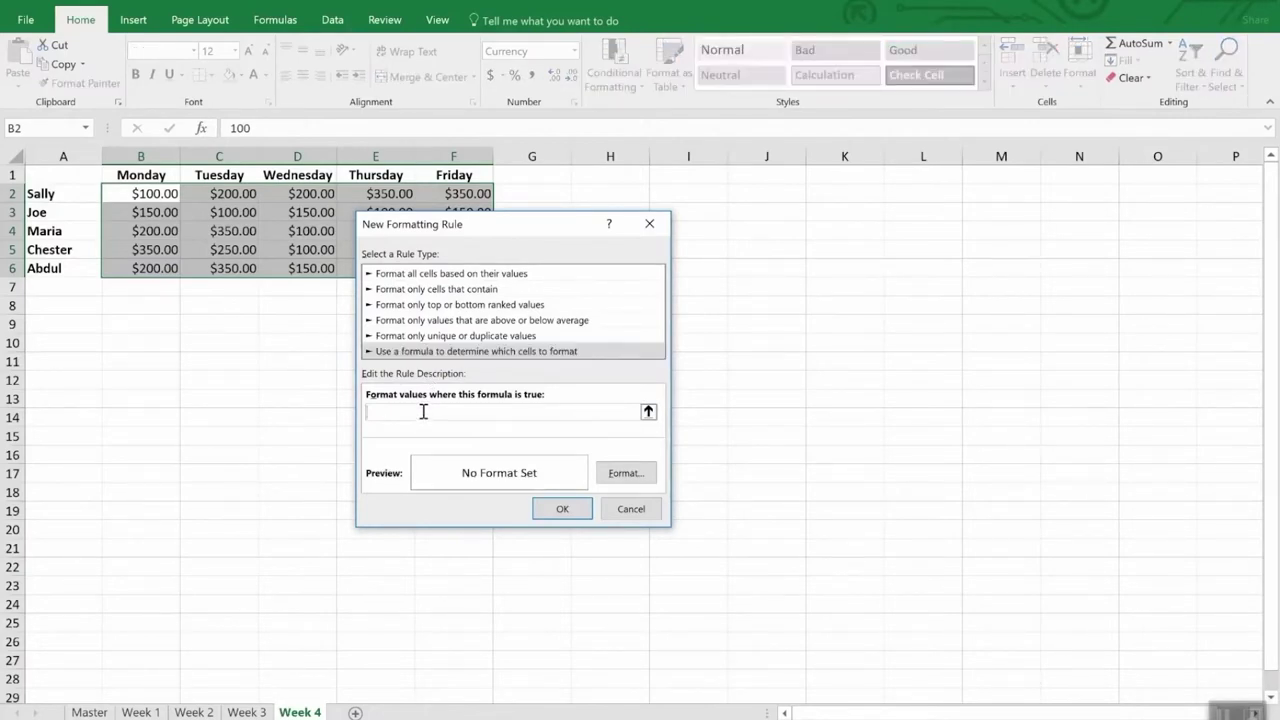
type("=b2<200")
Give the formula rule a yellow background fill and apply it to the selected amounts
left_click(622, 473)
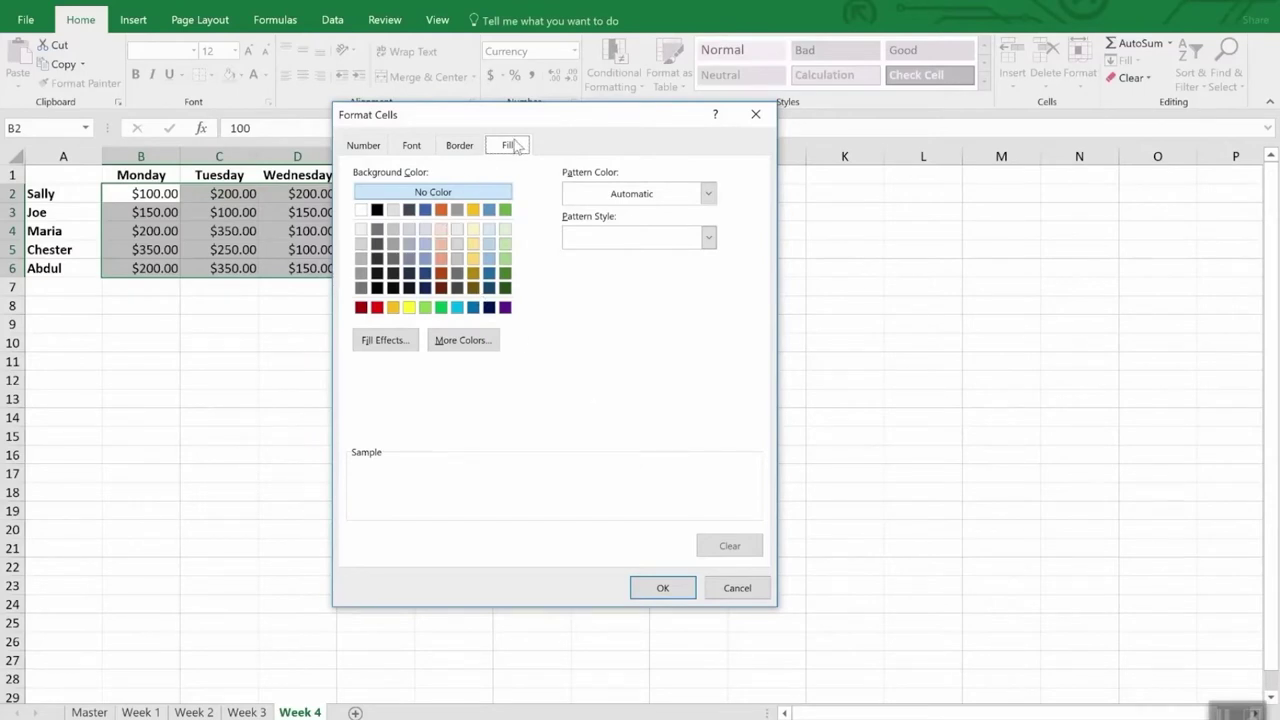
left_click(409, 307)
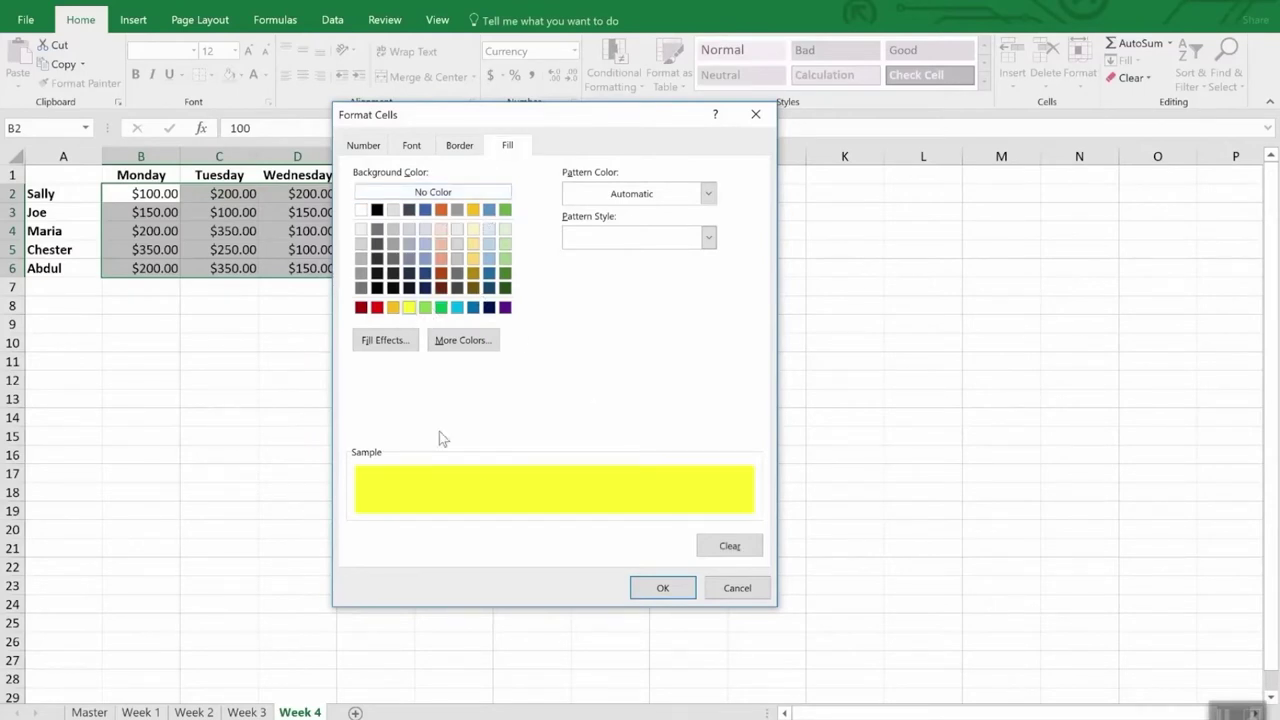
left_click(660, 587)
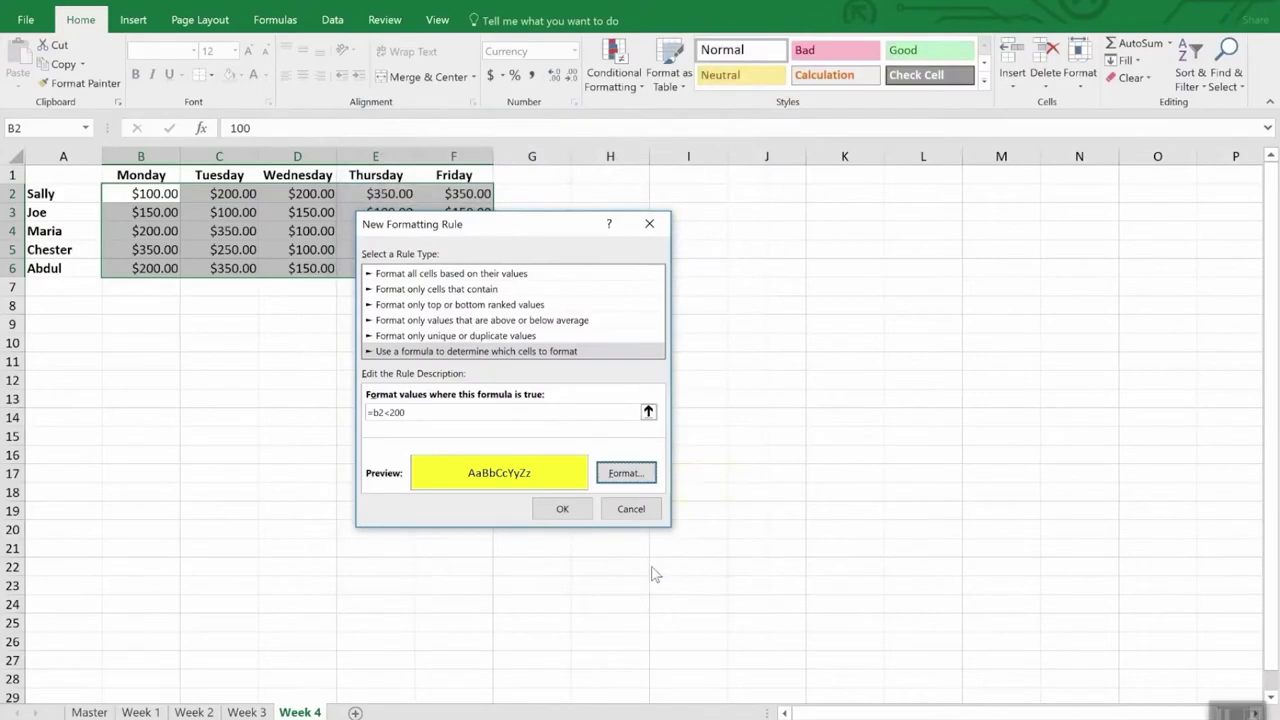
left_click(562, 508)
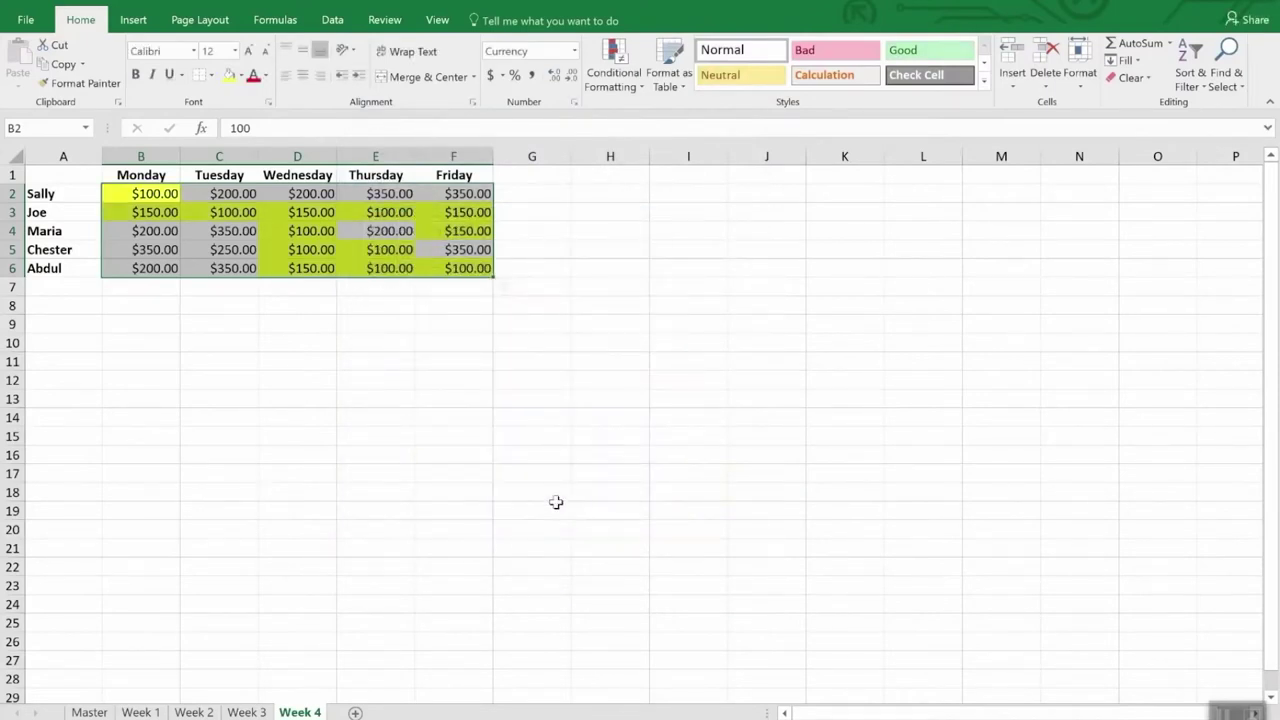
Clear the selection and find all cells on the Week 4 sheet that have conditional formatting
left_click(351, 417)
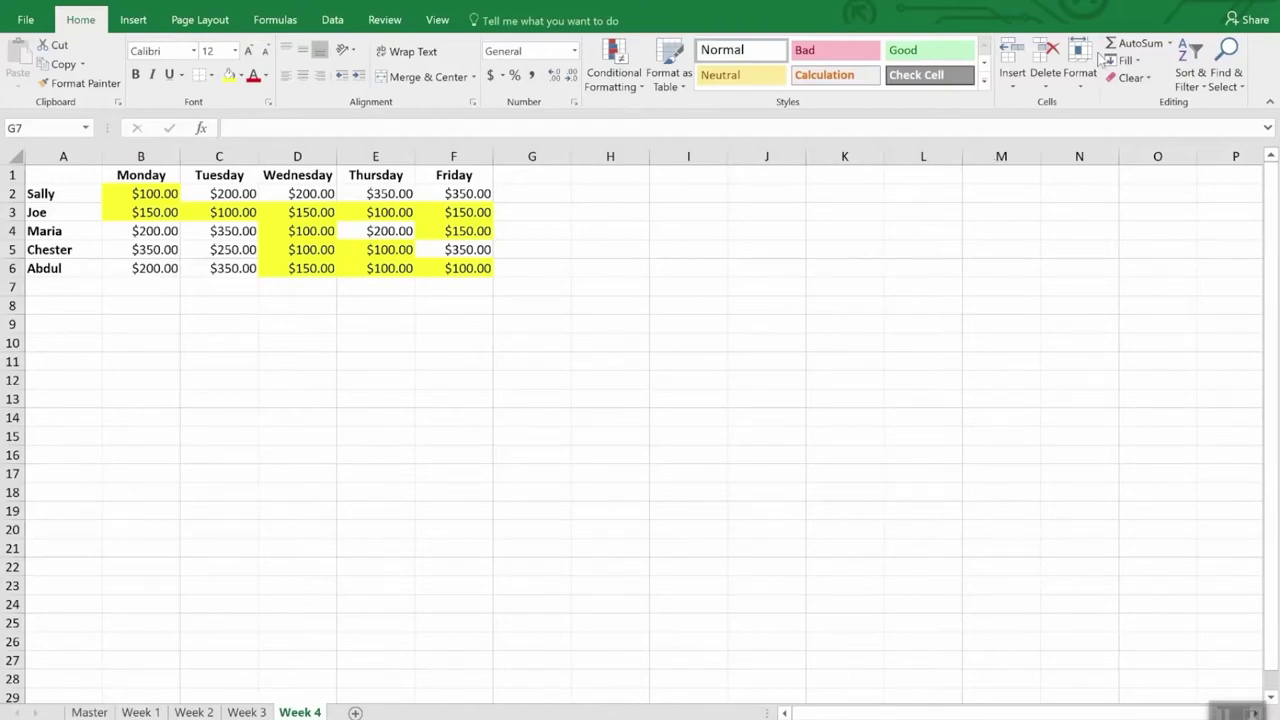
left_click(1238, 90)
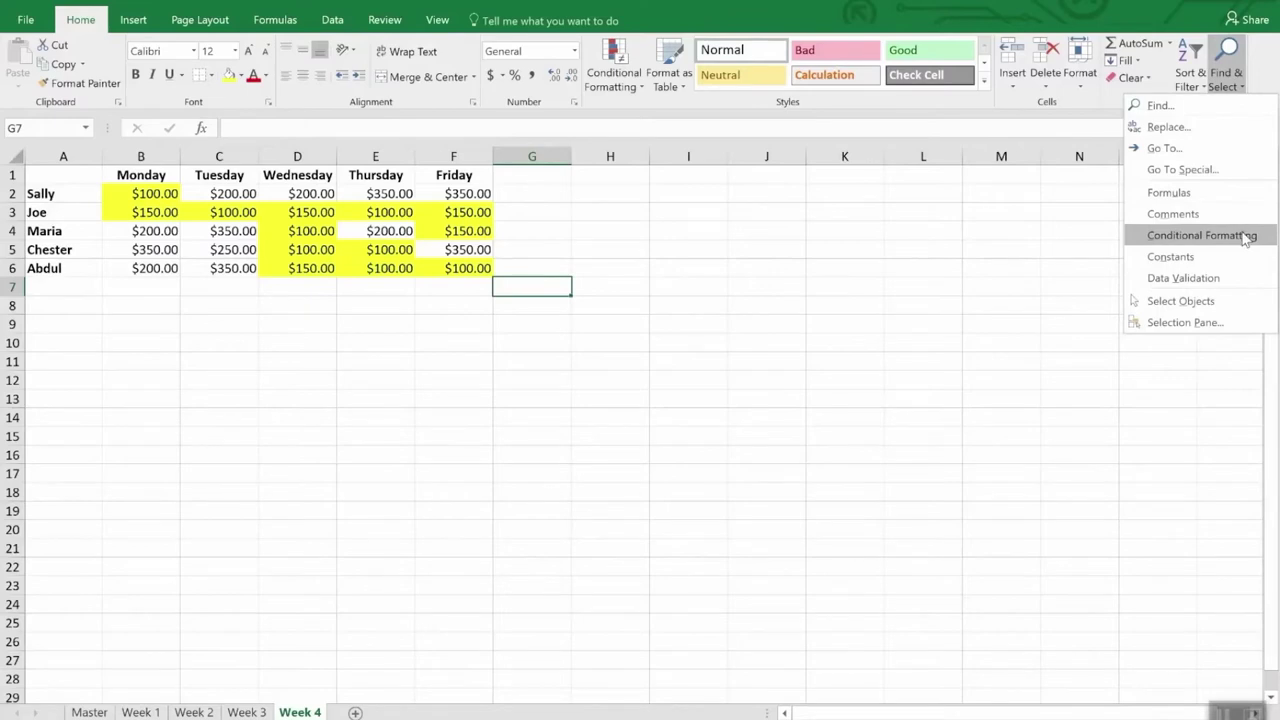
left_click(1203, 235)
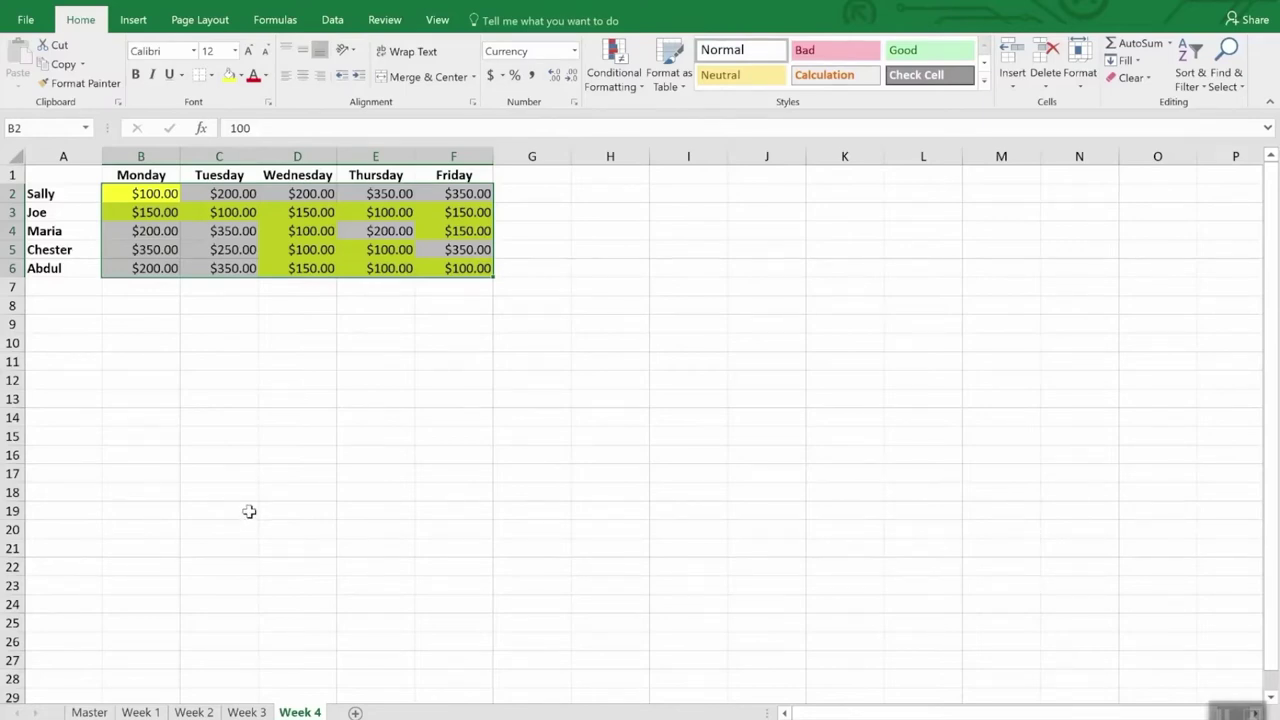
Try to copy the Week 4 conditional formatting onto the Week 3 amounts with Format Painter
left_click(87, 85)
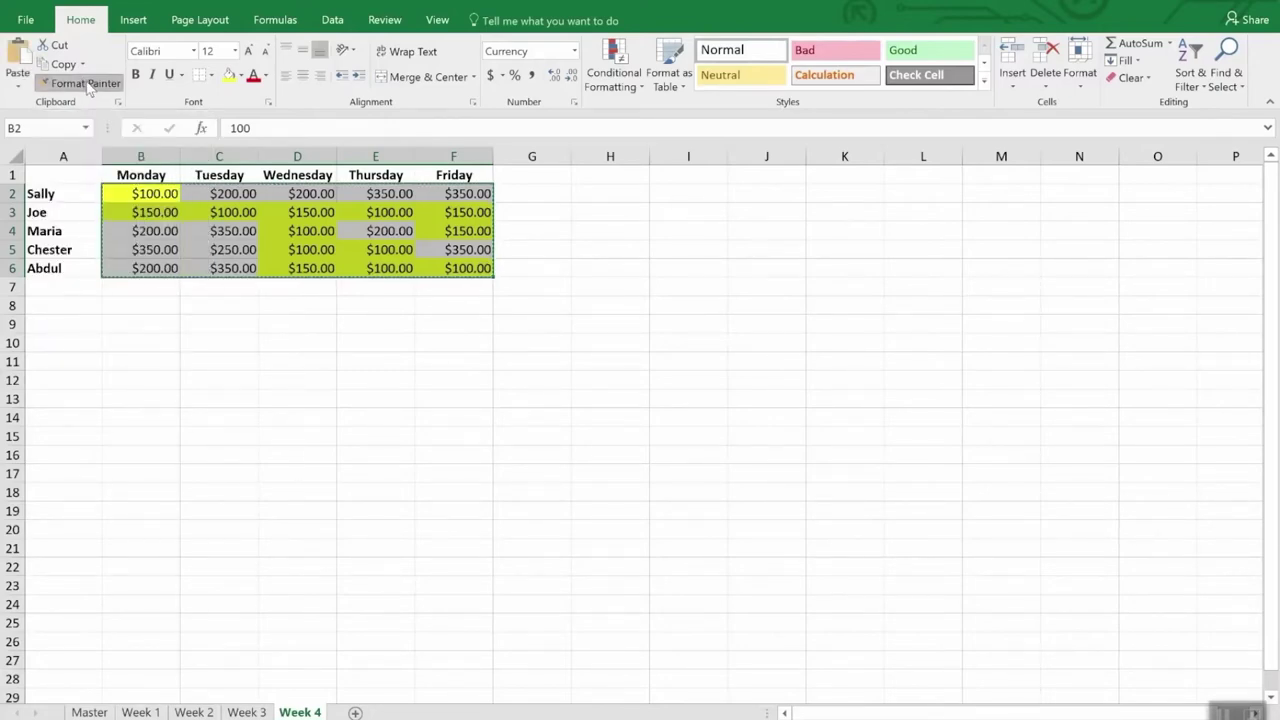
left_click(87, 85)
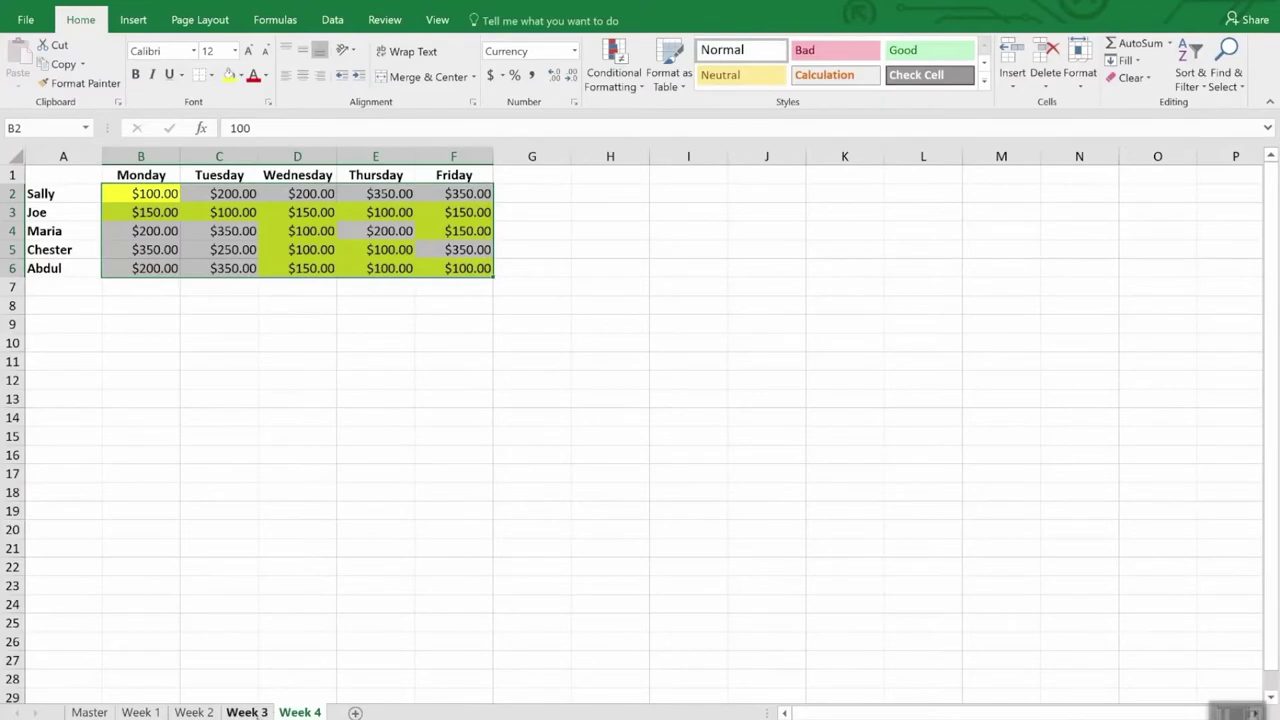
left_click(246, 712)
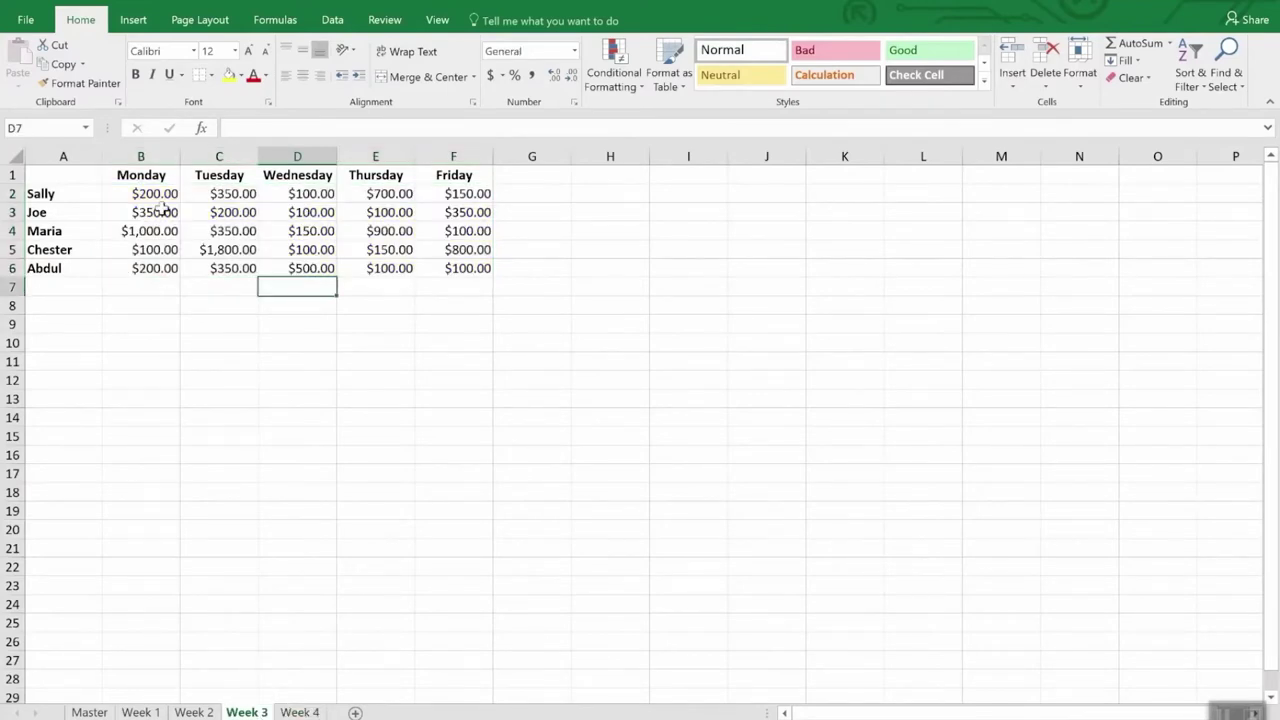
left_click(160, 193)
left_click_drag(160, 193, 488, 285)
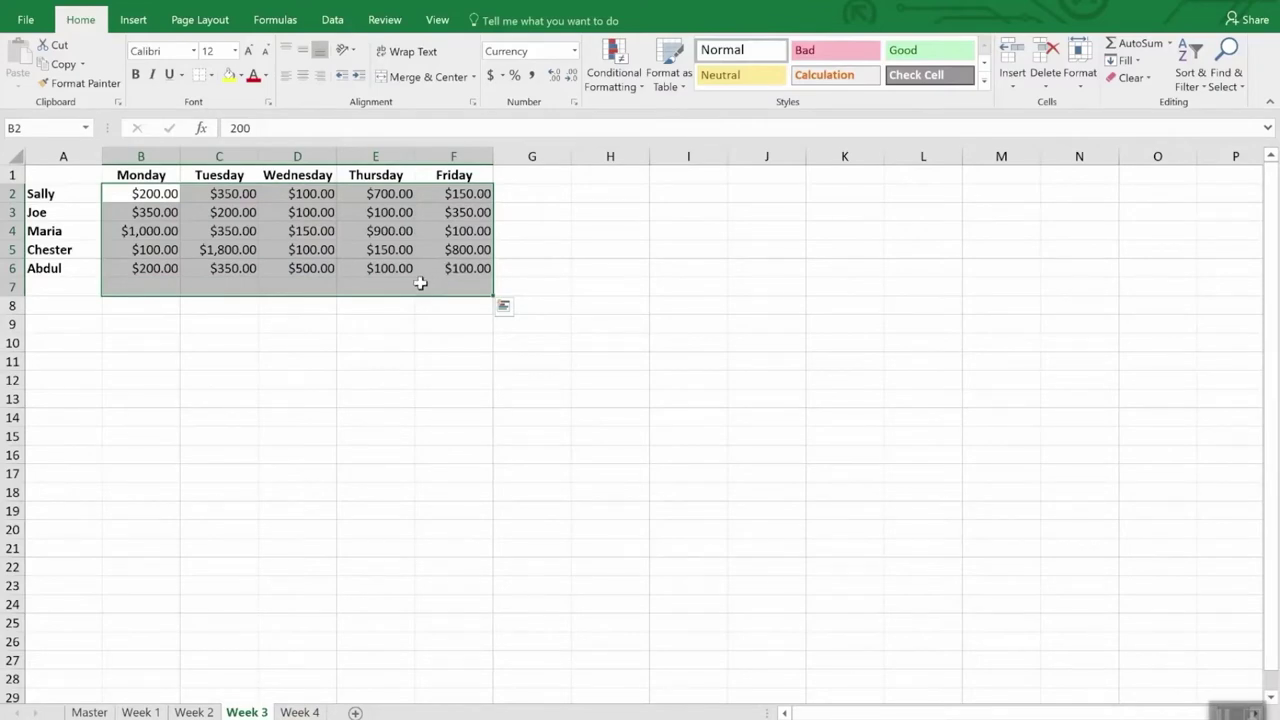
Copy the formatting of B2:F6 on Week 4 to B2:F6 on Week 3, keeping Format Painter active for repeated use
left_click(298, 712)
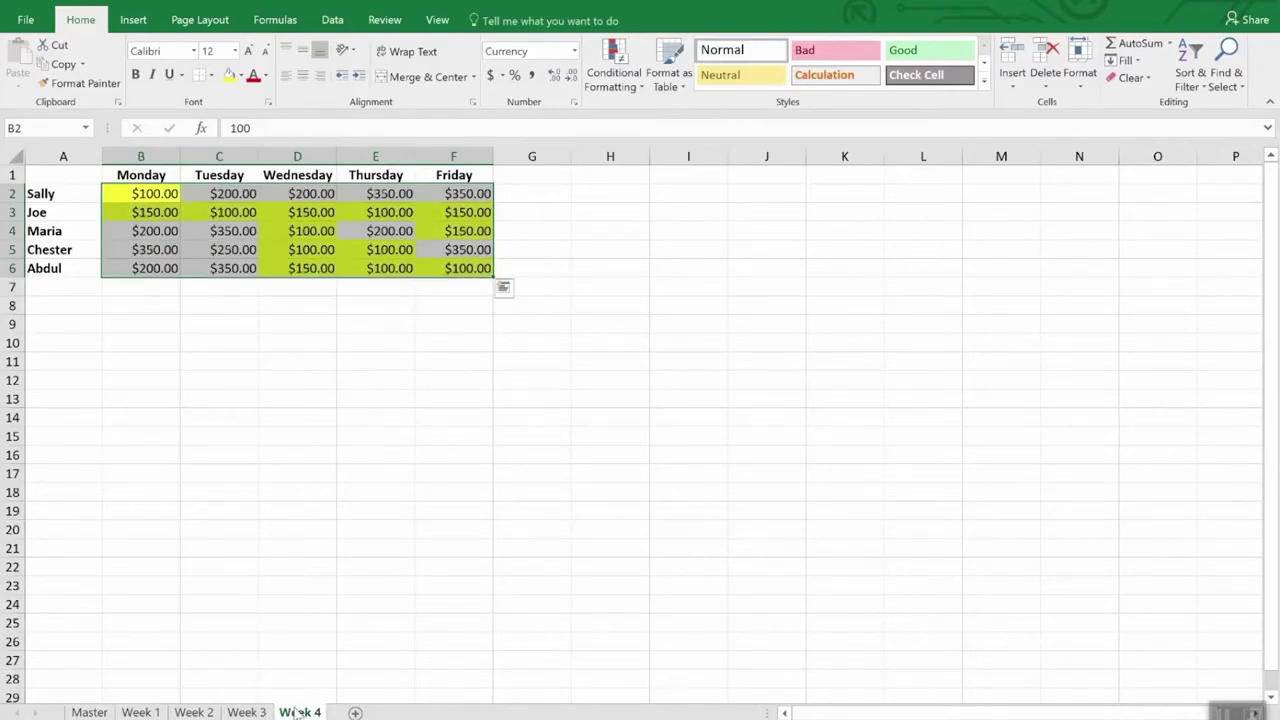
left_click(85, 86)
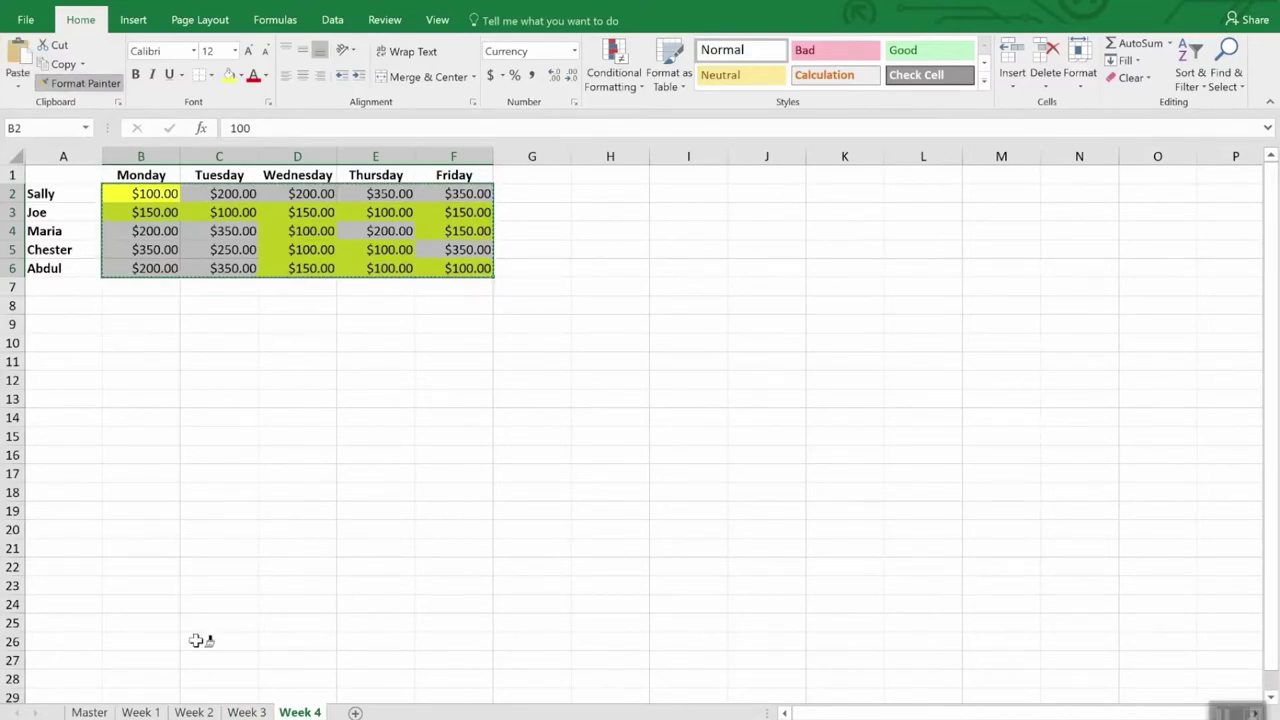
left_click(246, 712)
left_click_drag(140, 193, 453, 287)
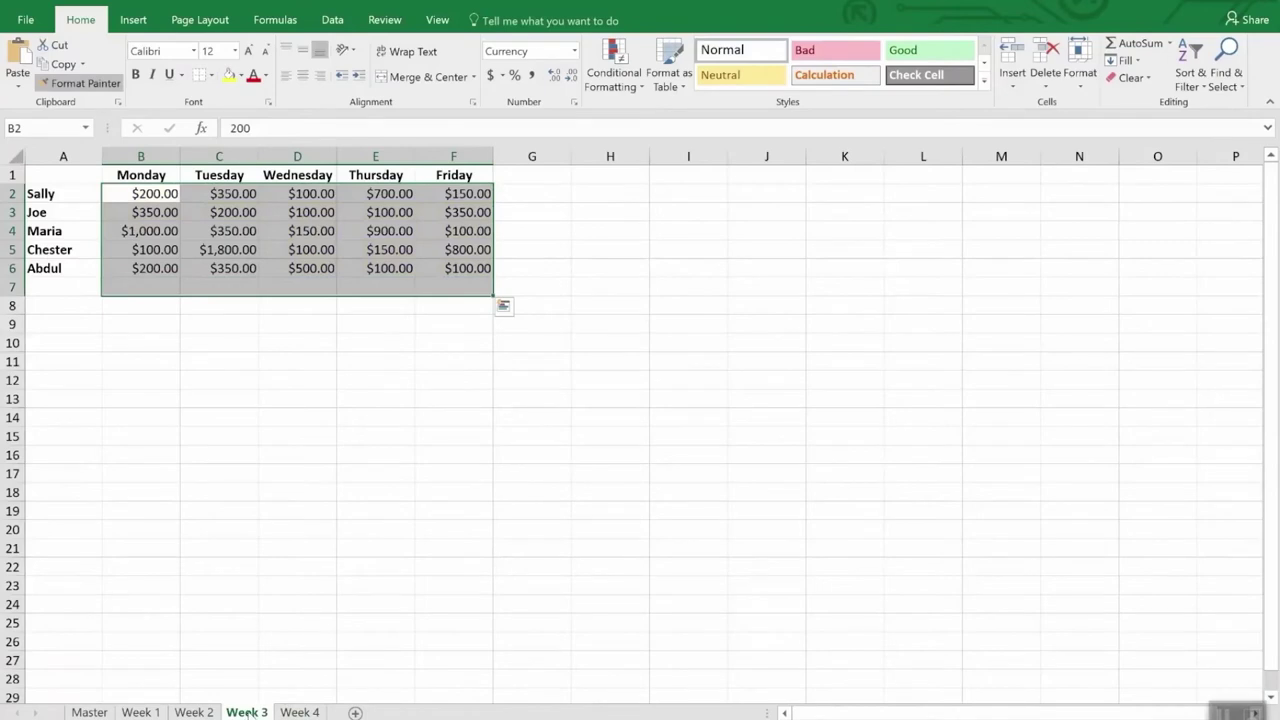
left_click_drag(143, 194, 463, 266)
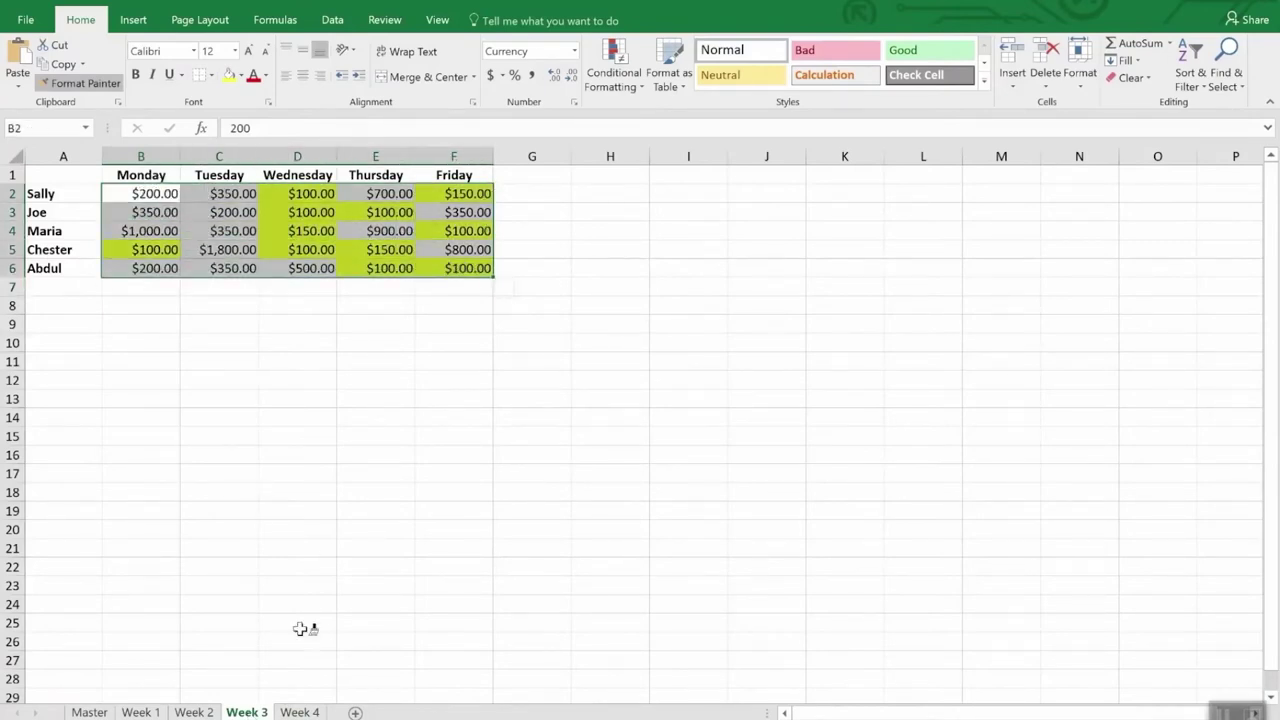
Paint the copied conditional formatting onto B2:F6 of the Week 2 and Week 1 sheets
left_click(205, 712)
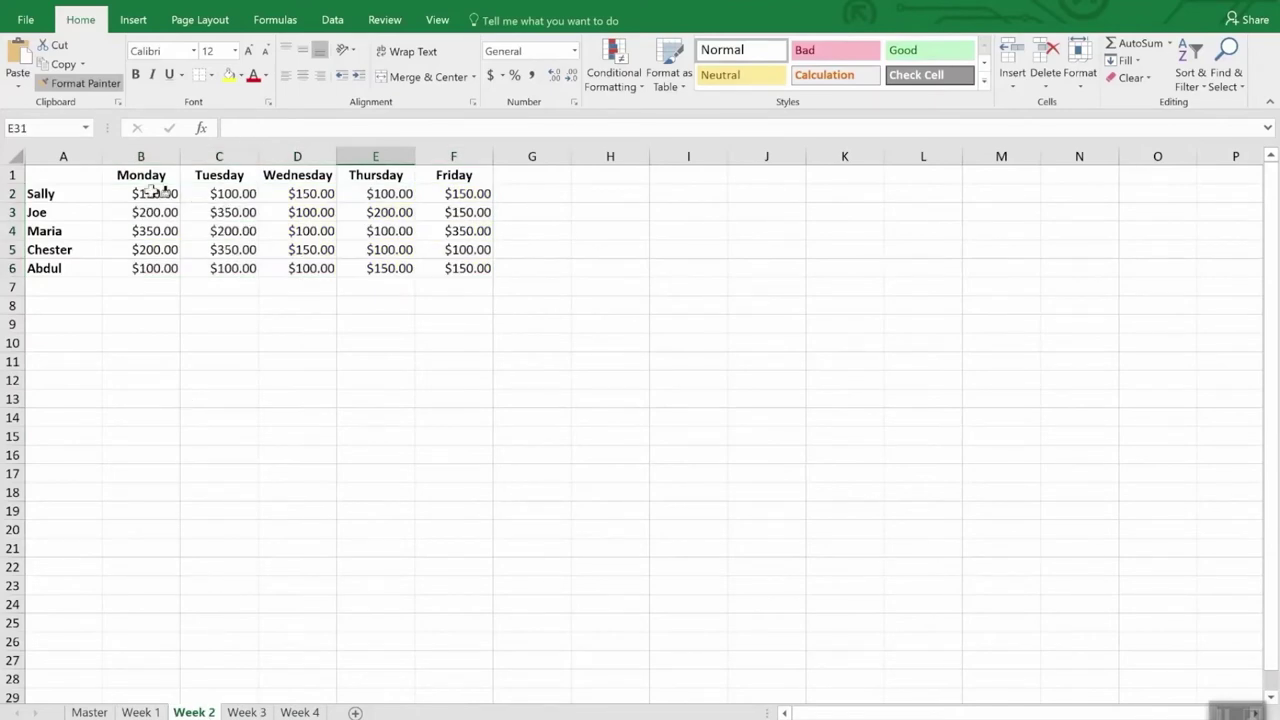
left_click_drag(158, 193, 483, 266)
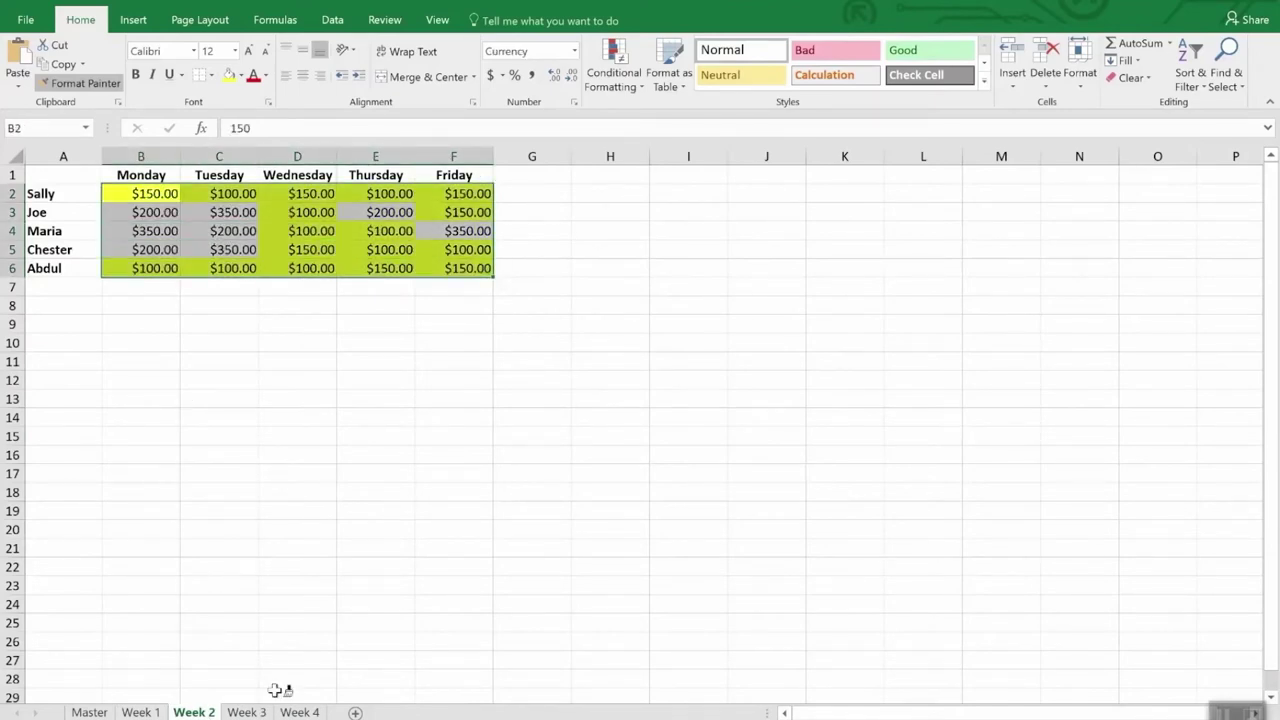
left_click(140, 712)
left_click_drag(157, 195, 452, 272)
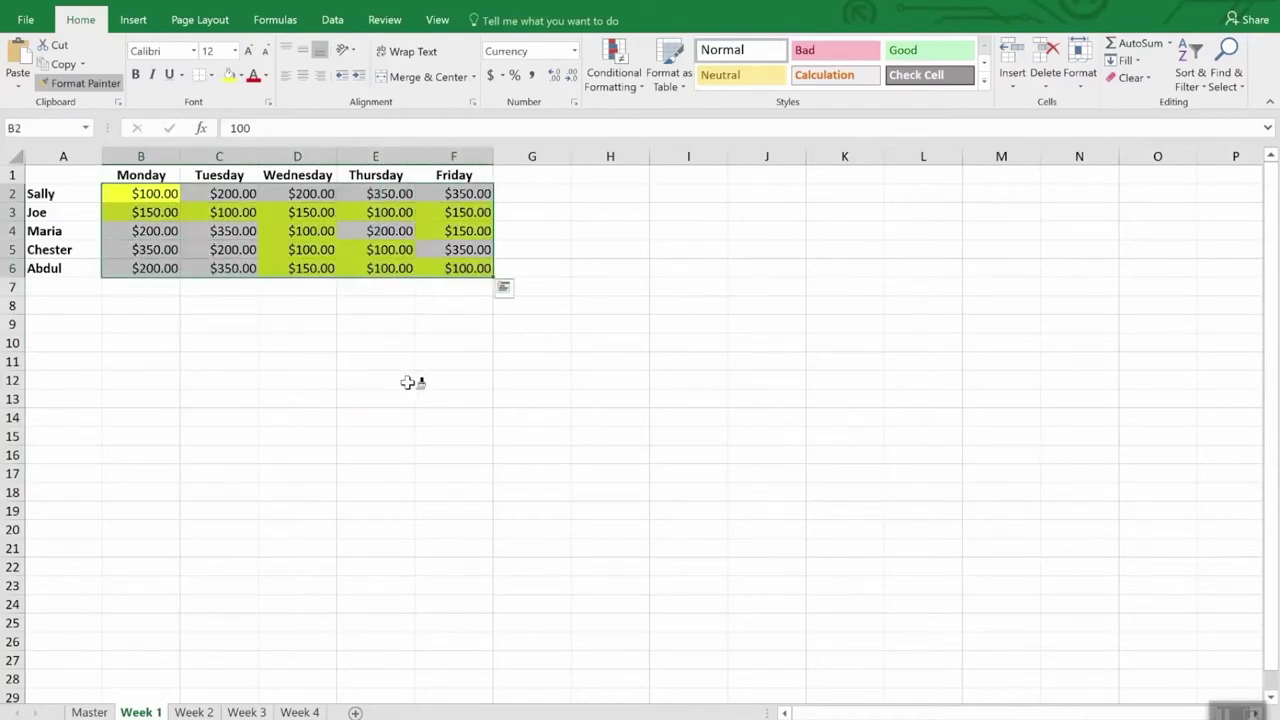
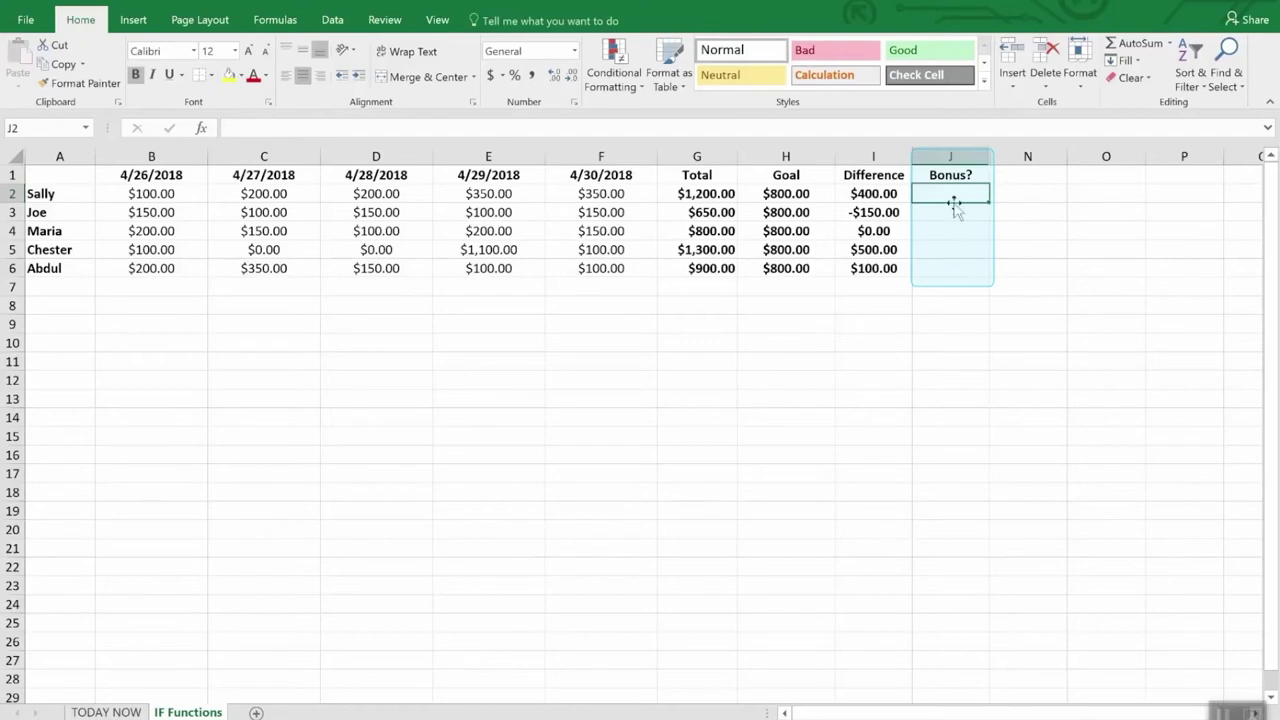
Enter the formula =IF(I2>0,"Yes","No") in J2 of the Bonus? column
left_click_drag(951, 194, 954, 277)
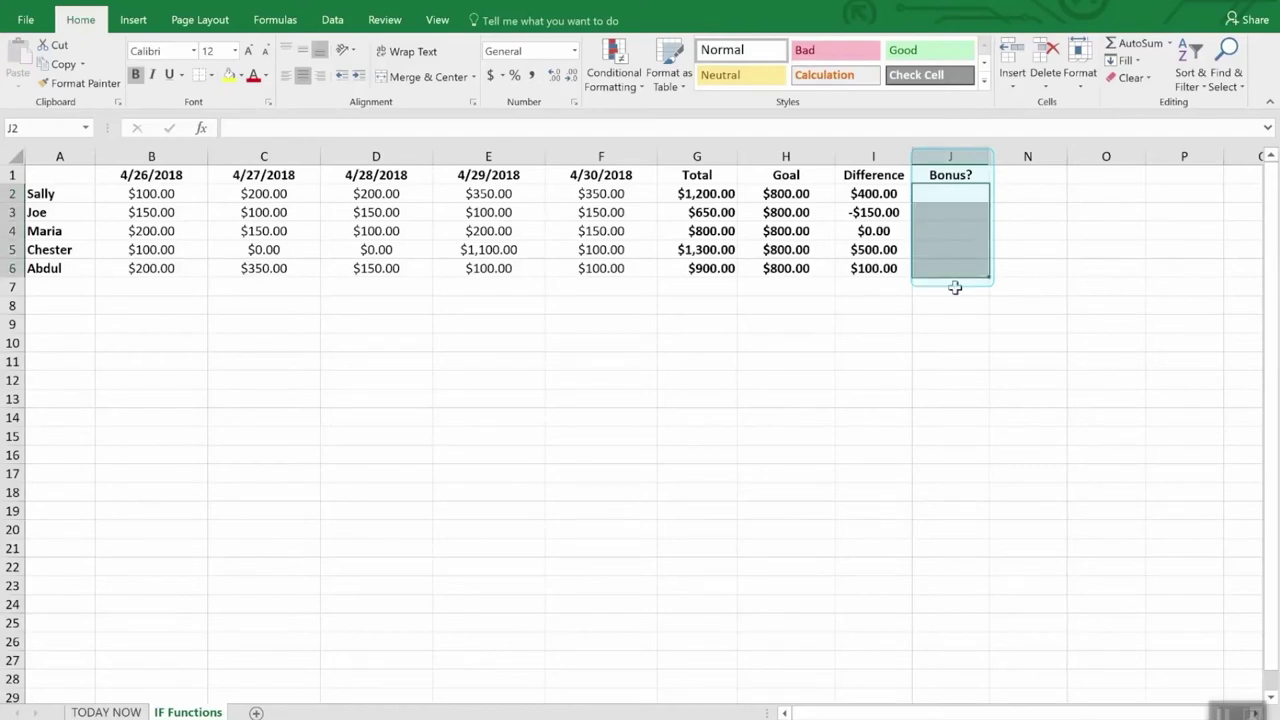
left_click(954, 306)
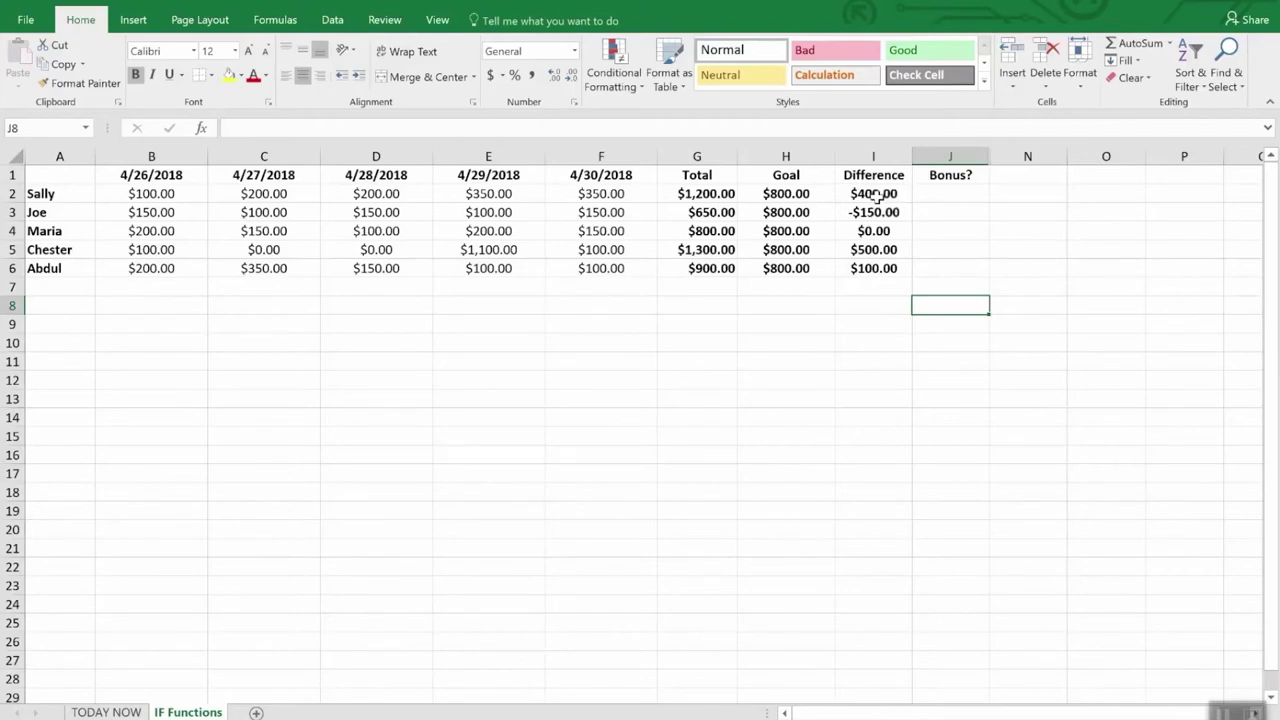
left_click(954, 198)
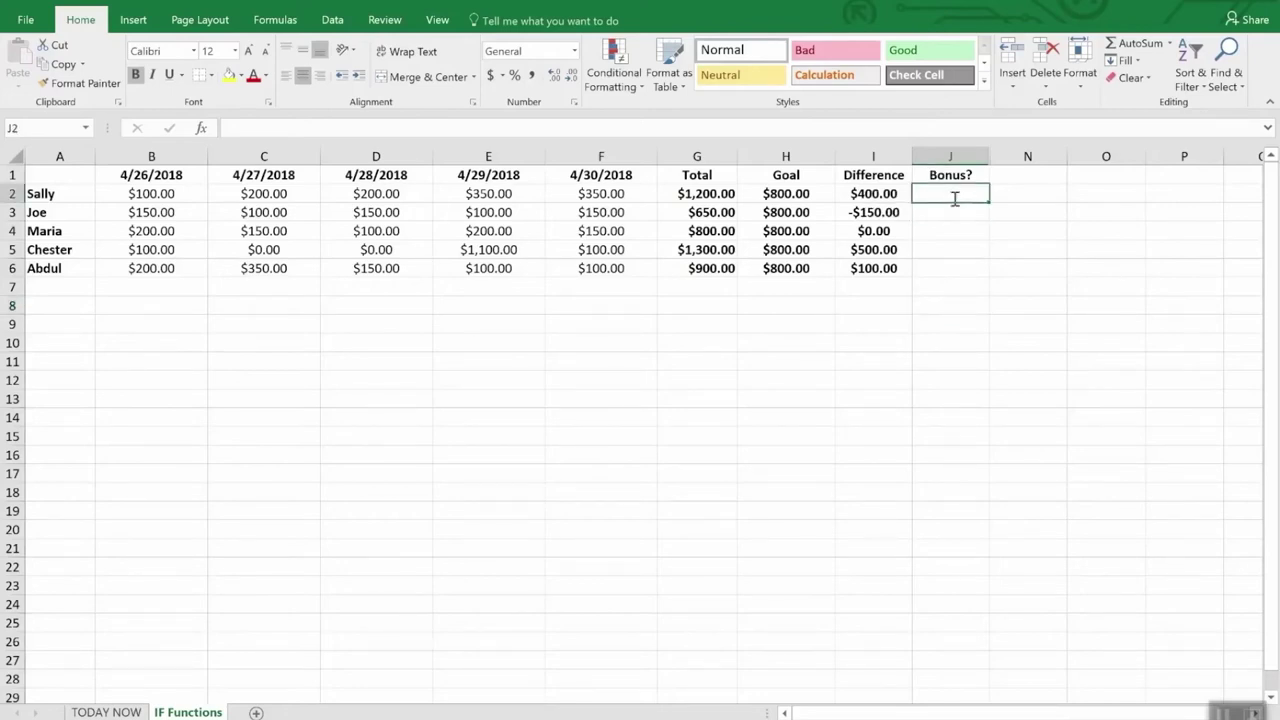
type("=IF")
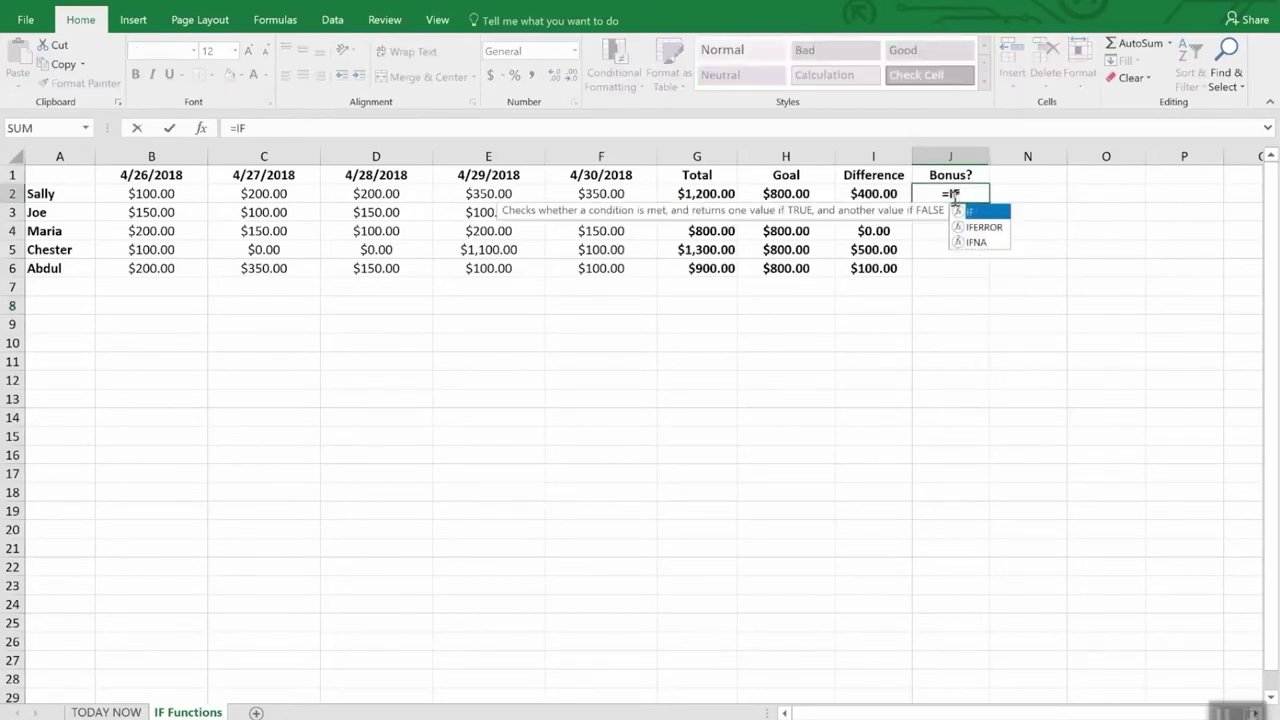
type("(i2>")
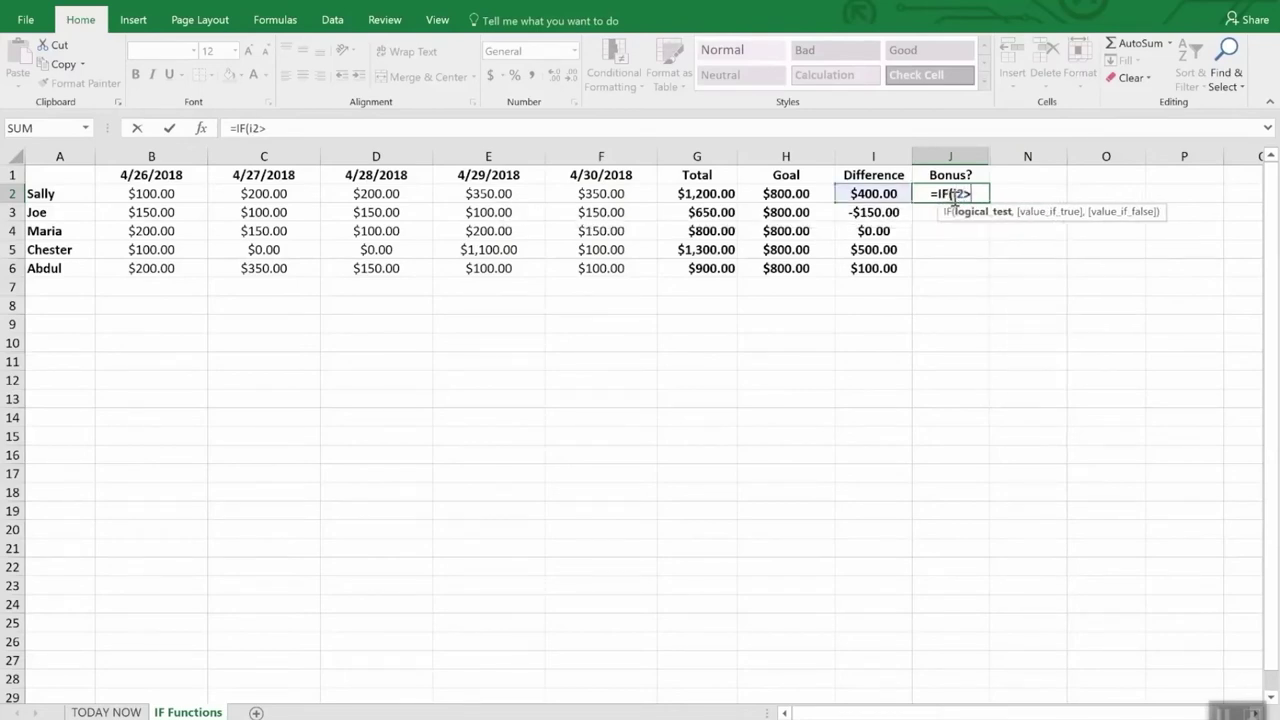
type("0,")
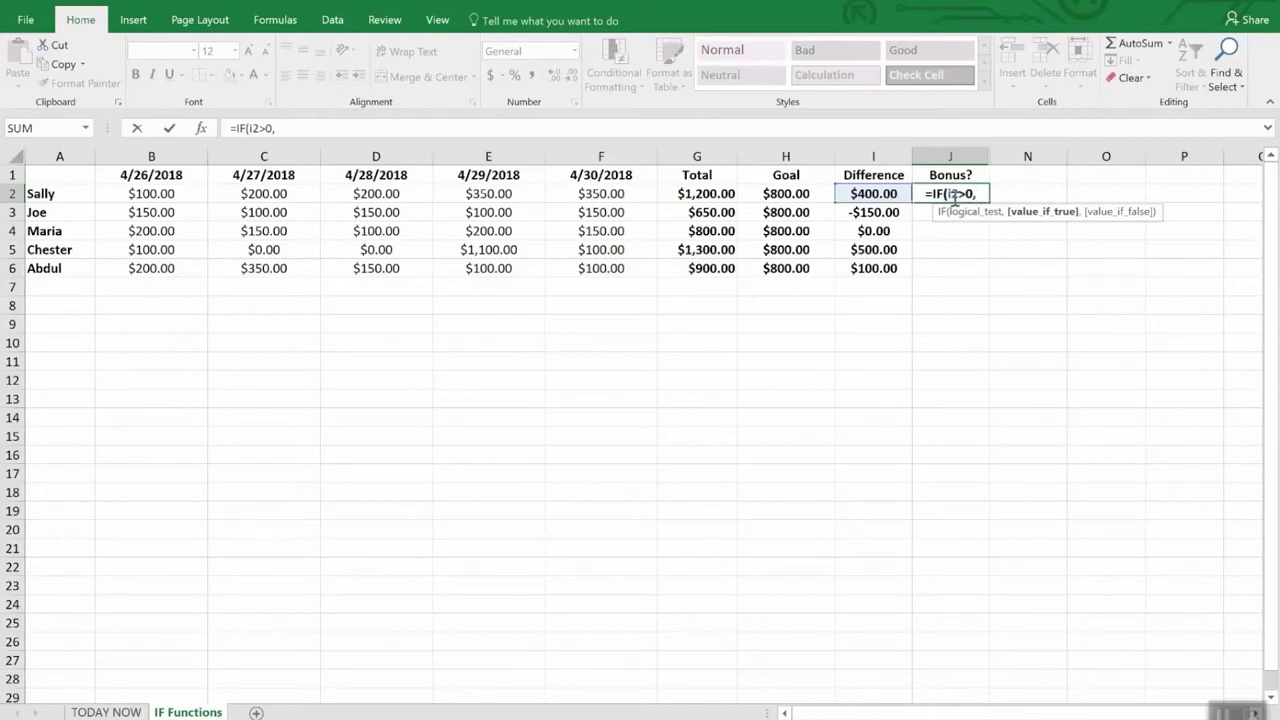
type("\"")
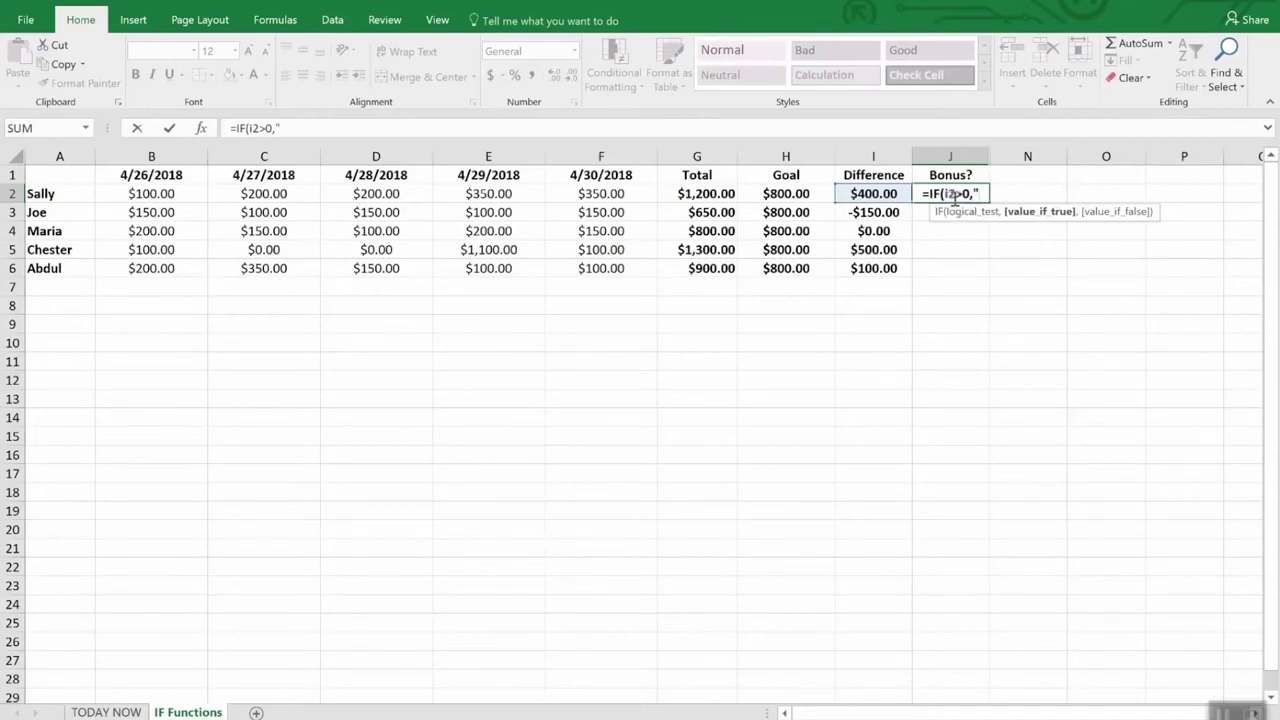
type("Yes\"")
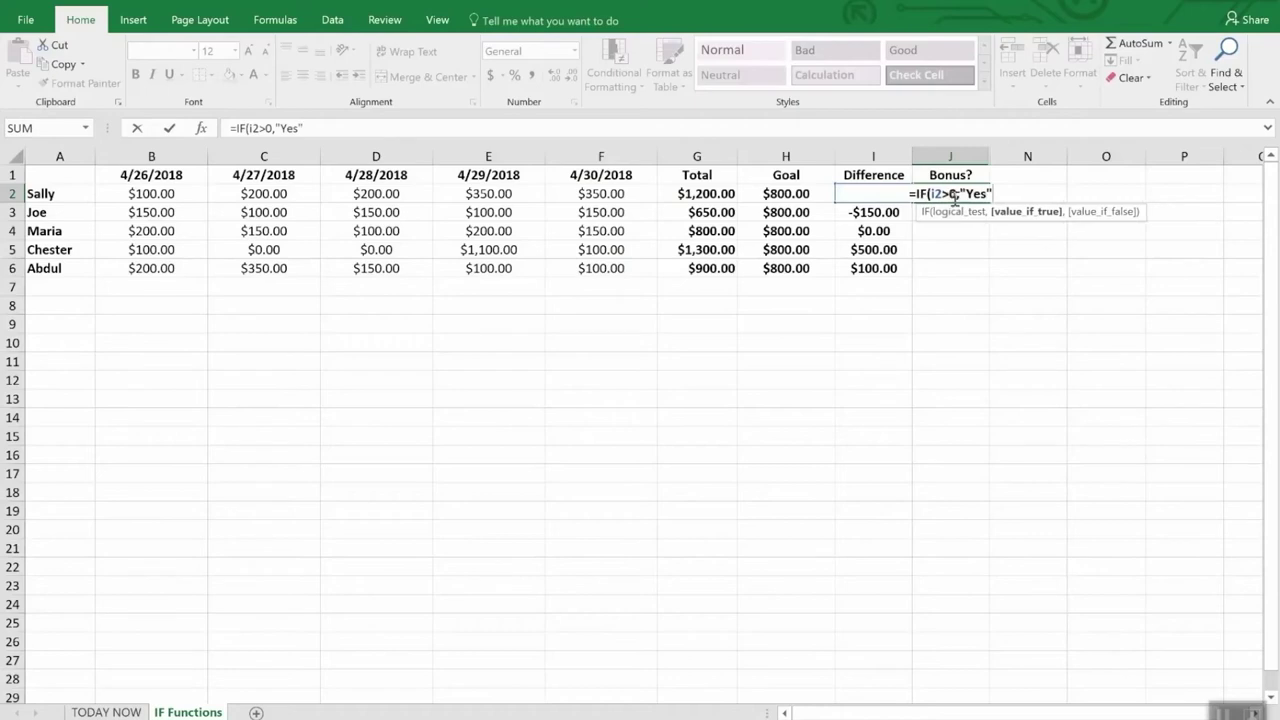
type(",")
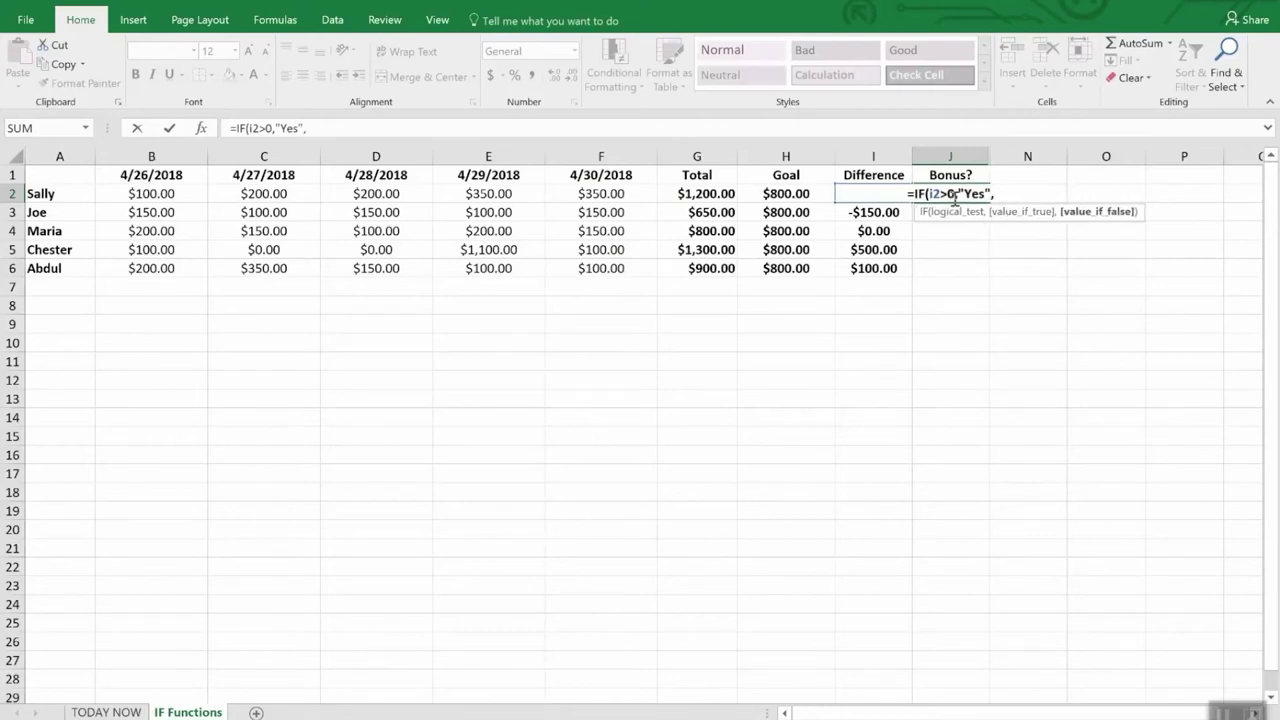
type("No")
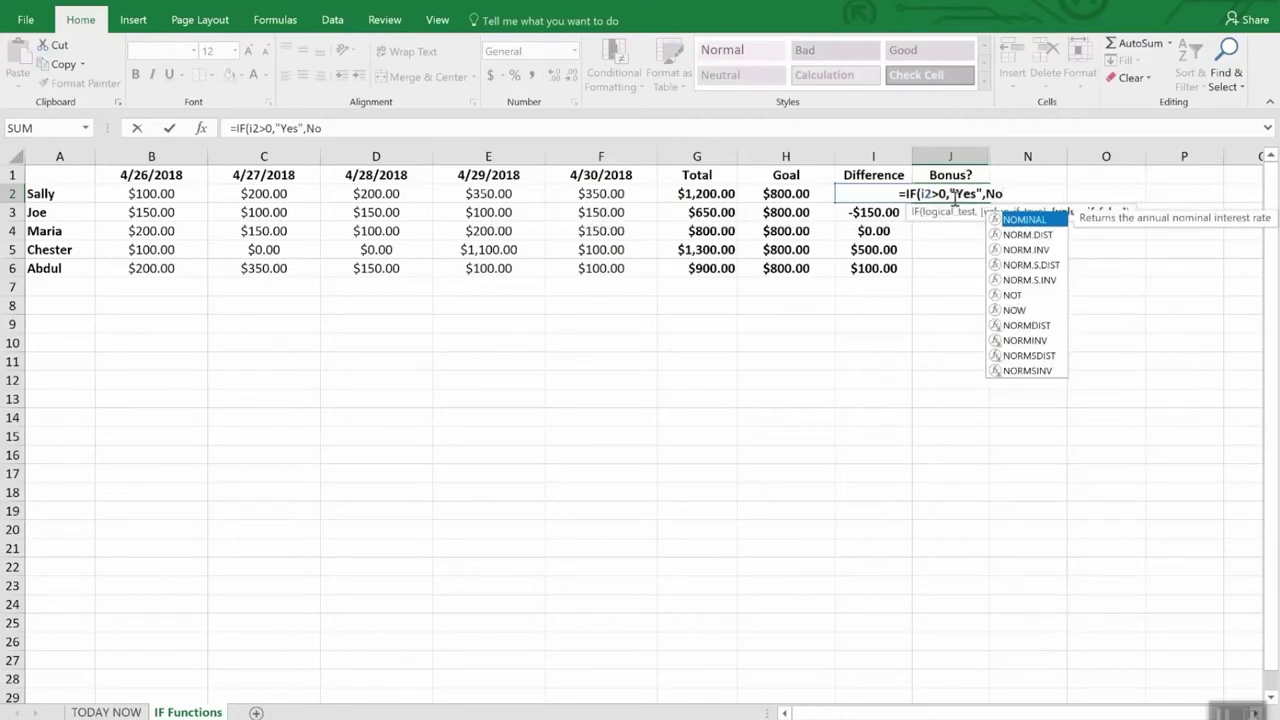
key("BackSpace")
key("BackSpace")
type("\"")
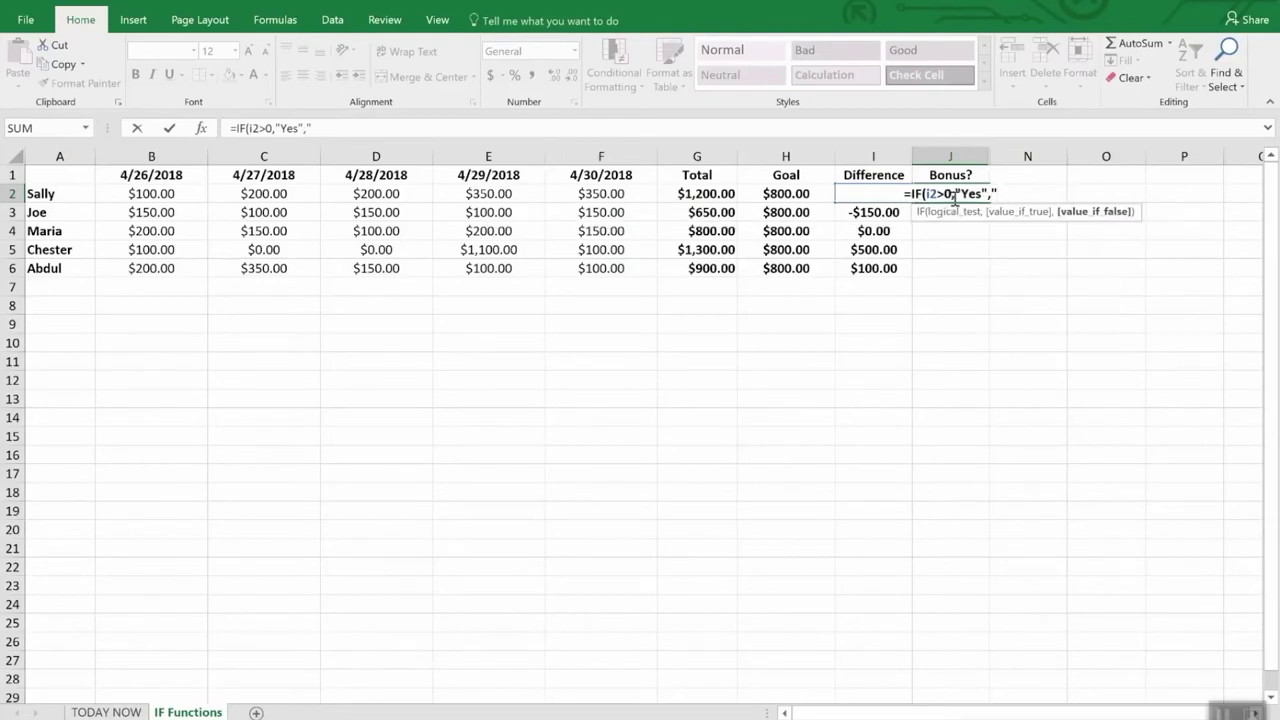
type("No\"")
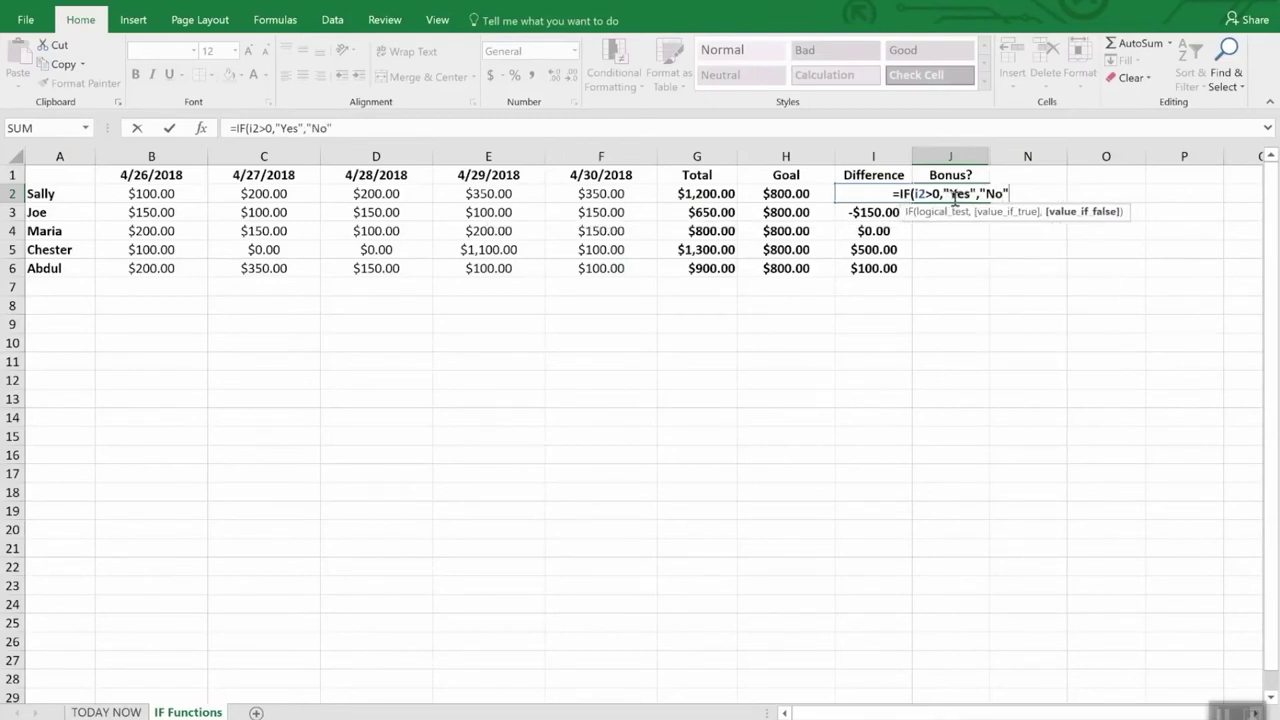
type(")")
key("Return")
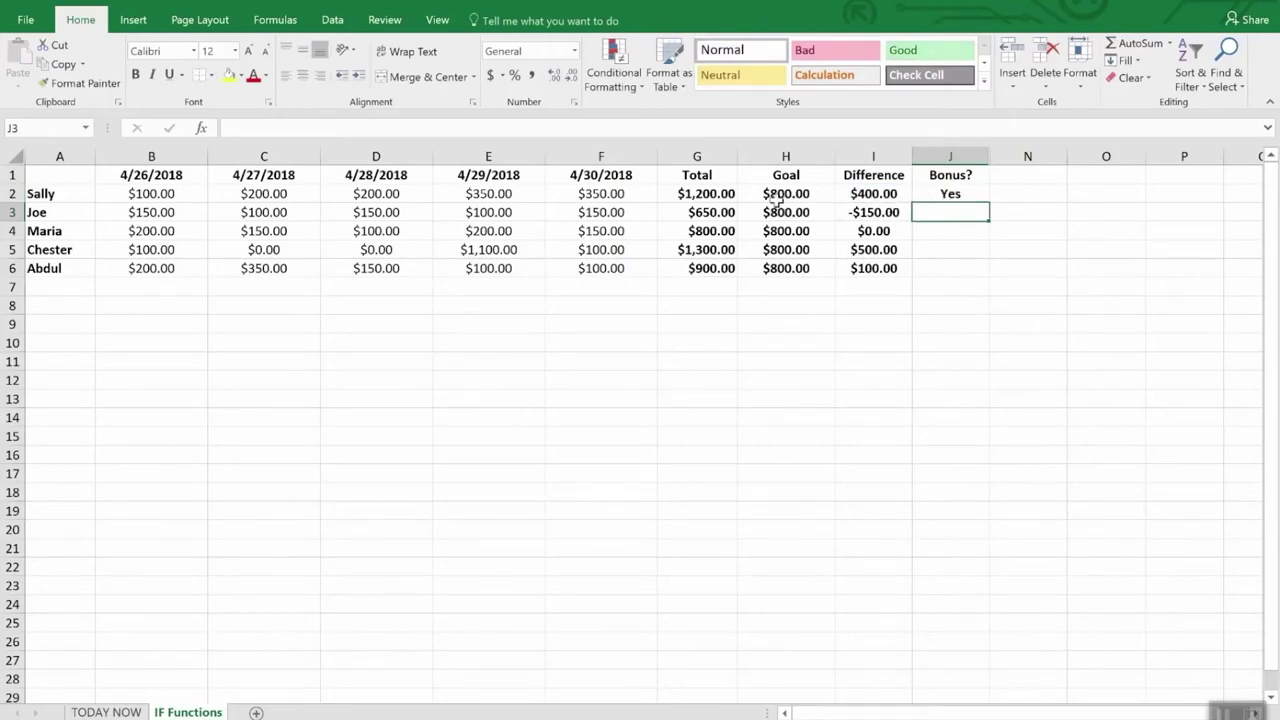
Fill the J2 bonus formula down through J6 and clear the selection
left_click(960, 246)
left_click(952, 195)
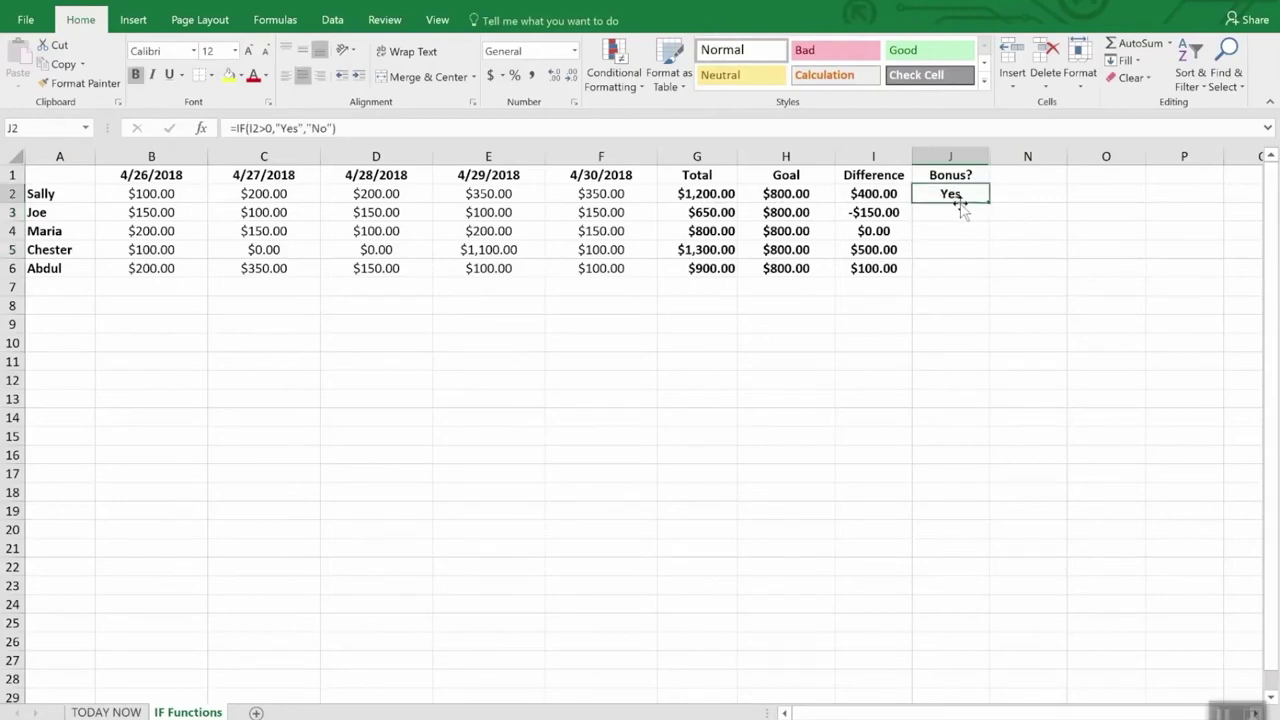
left_click_drag(989, 201, 990, 277)
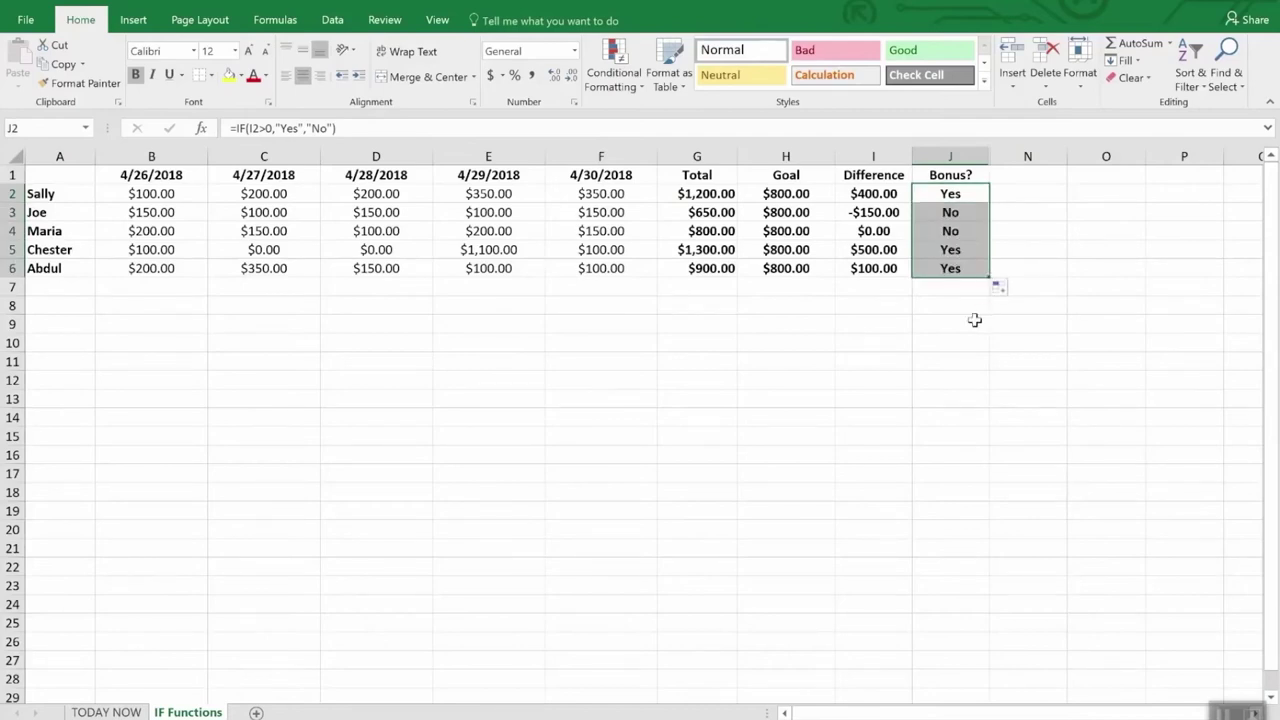
left_click(974, 319)
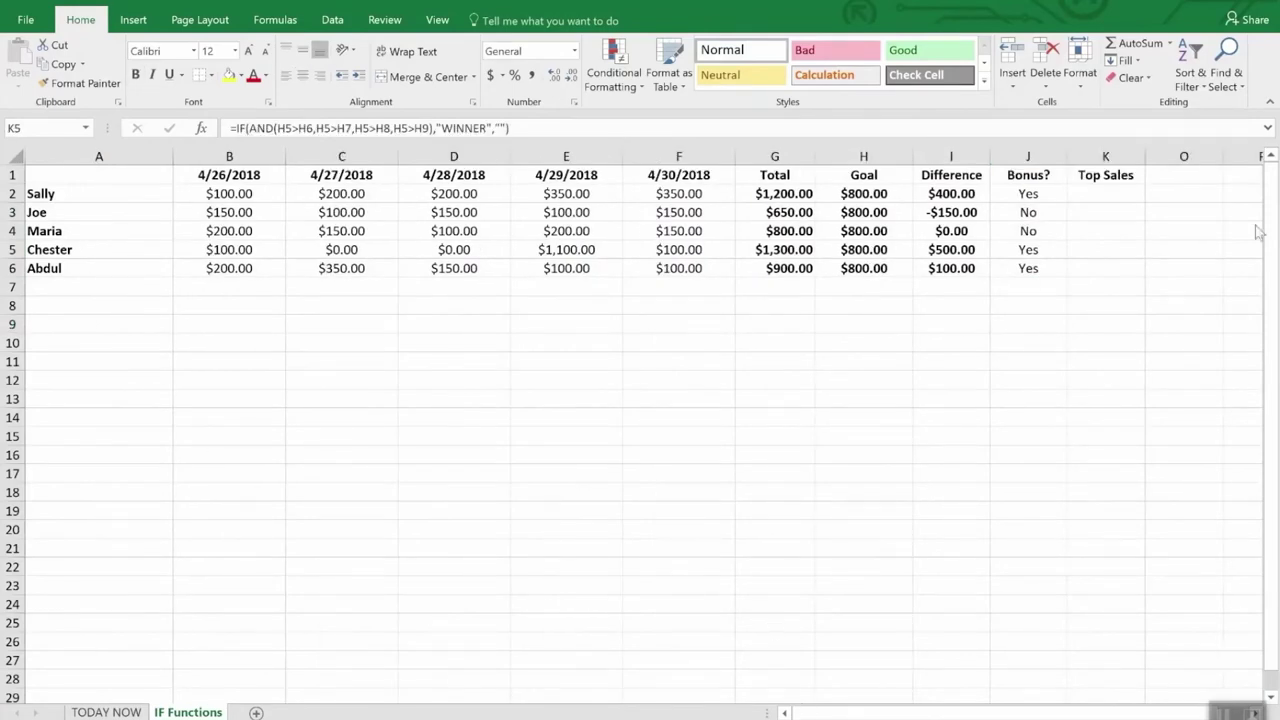
Replace the Top Sales formula in K5 with =IF(AND(I5>I2,I5>I3,I5>I4,I5>I6),"WINNER","")
left_click(1107, 175)
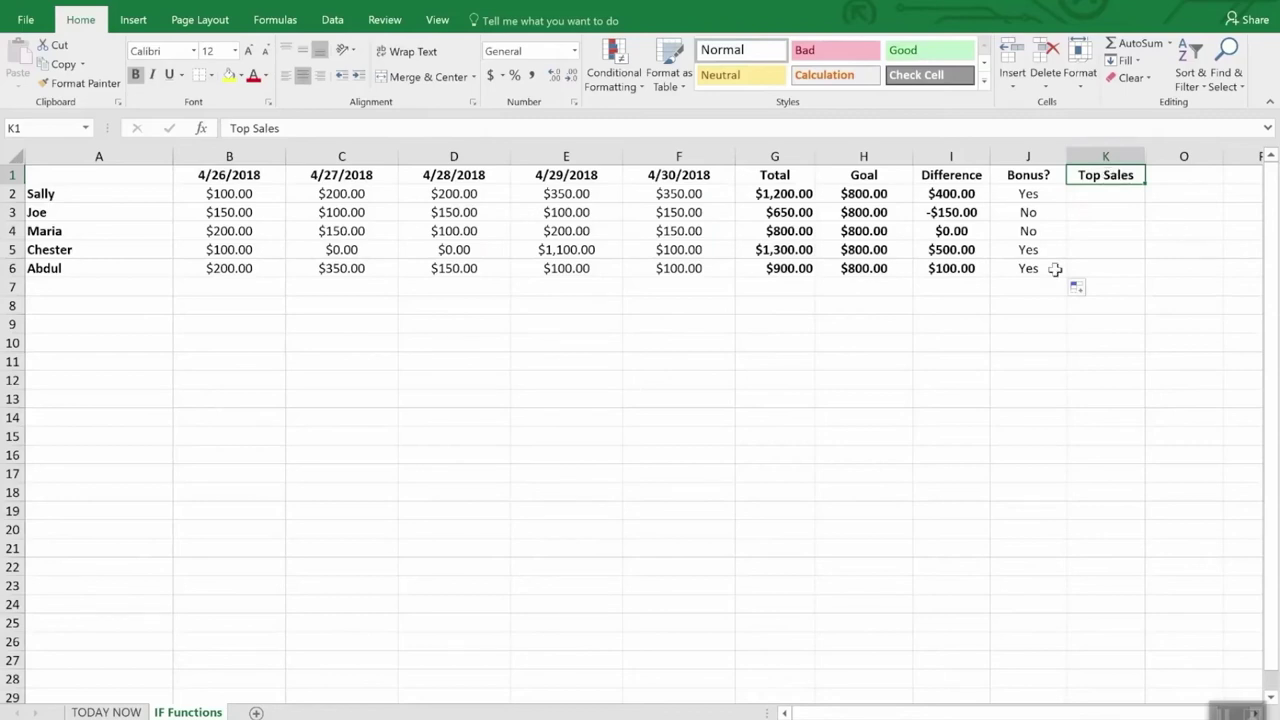
left_click(1091, 253)
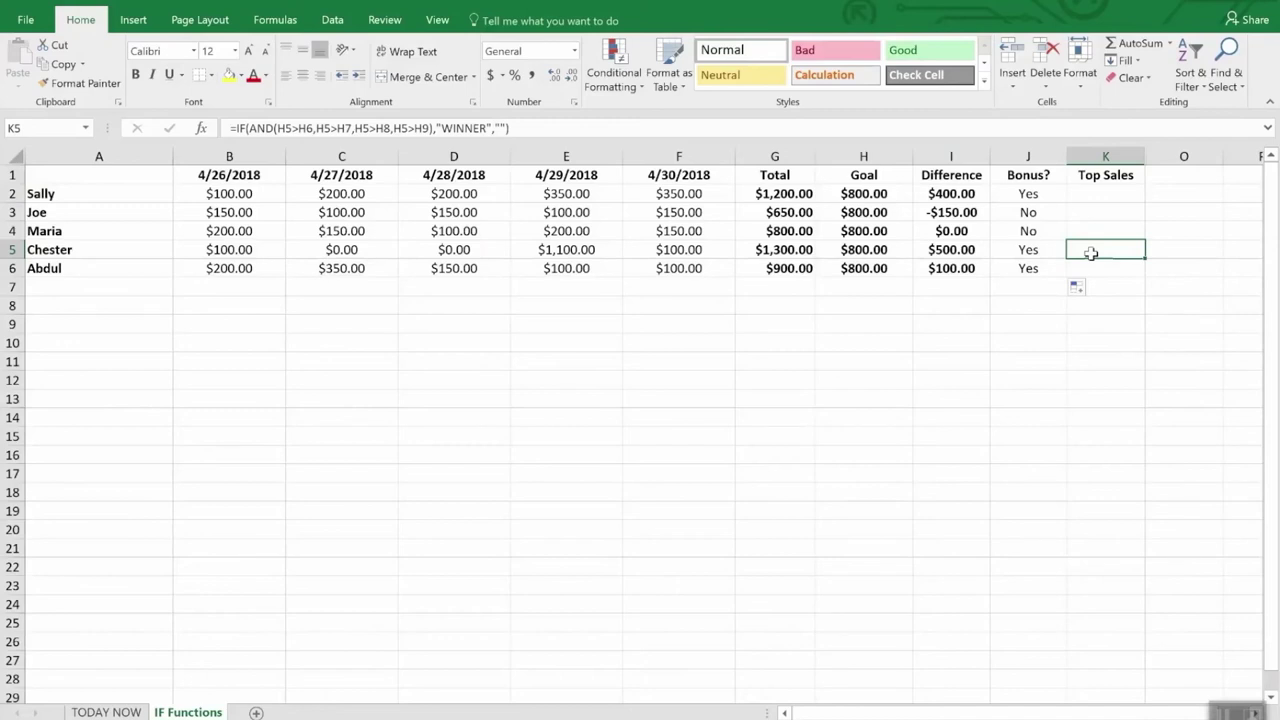
type("=")
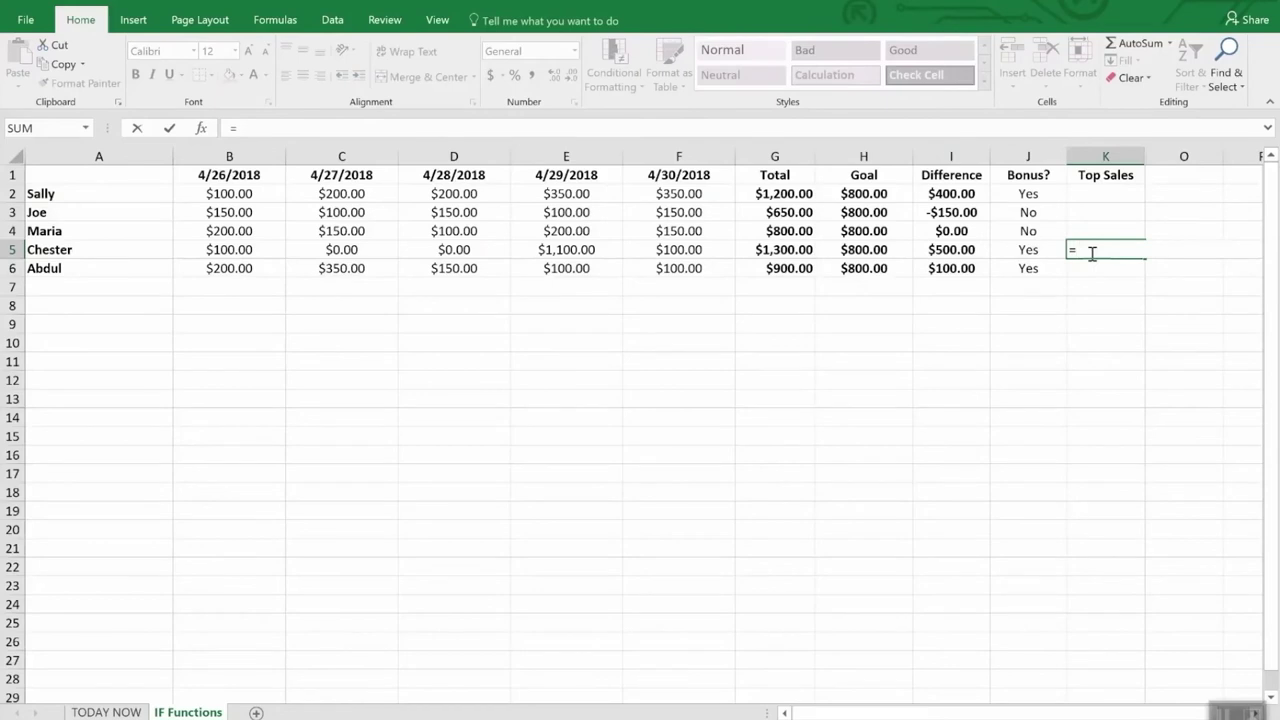
type("IF")
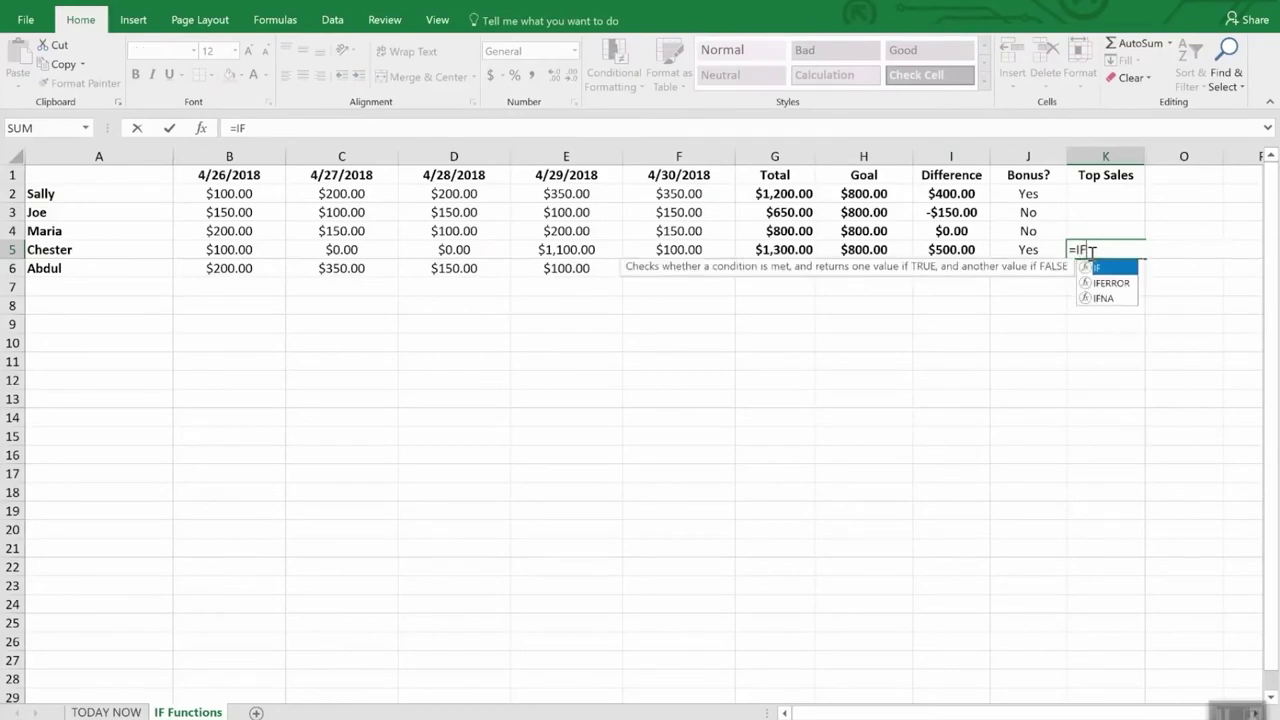
type("(and(")
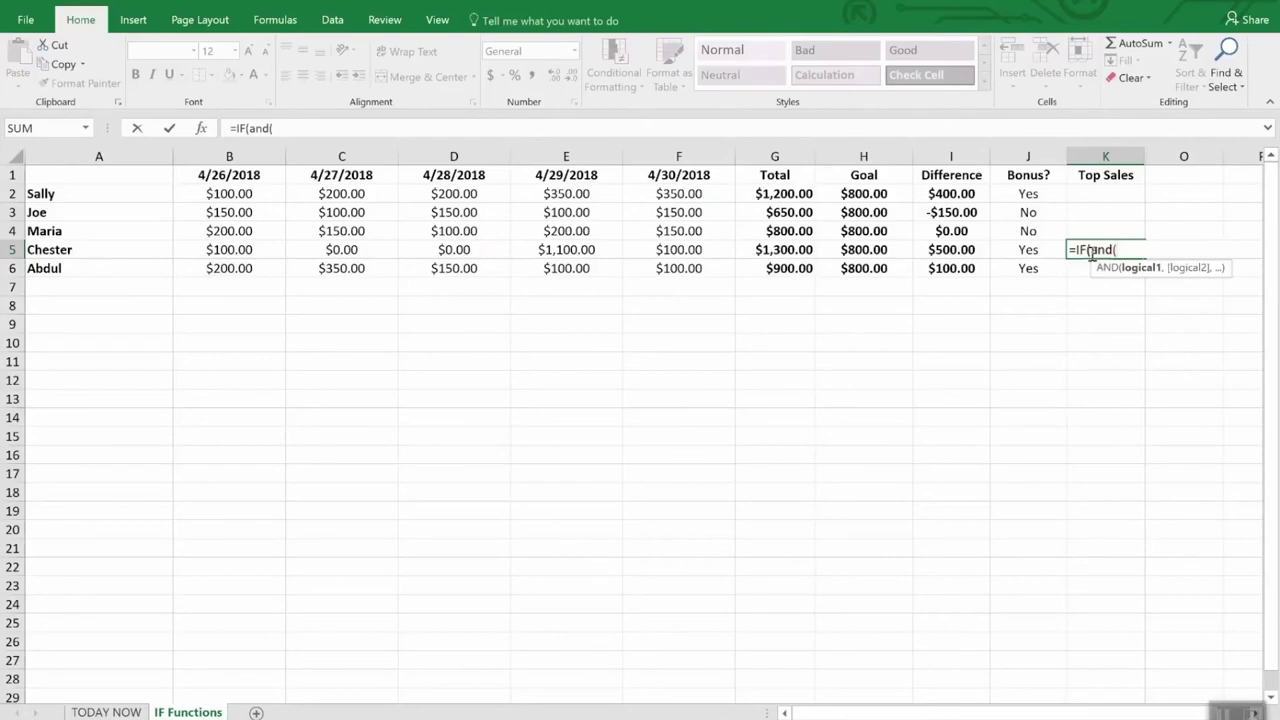
type("i5")
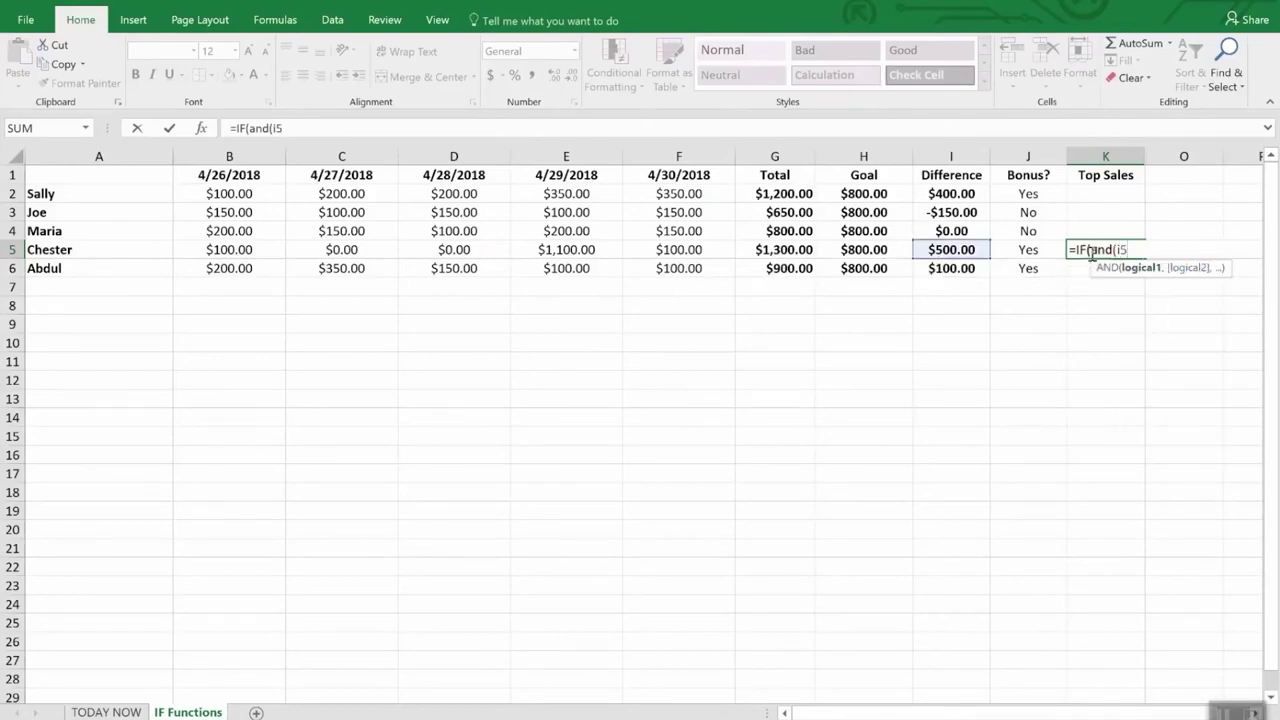
type(">i2,I")
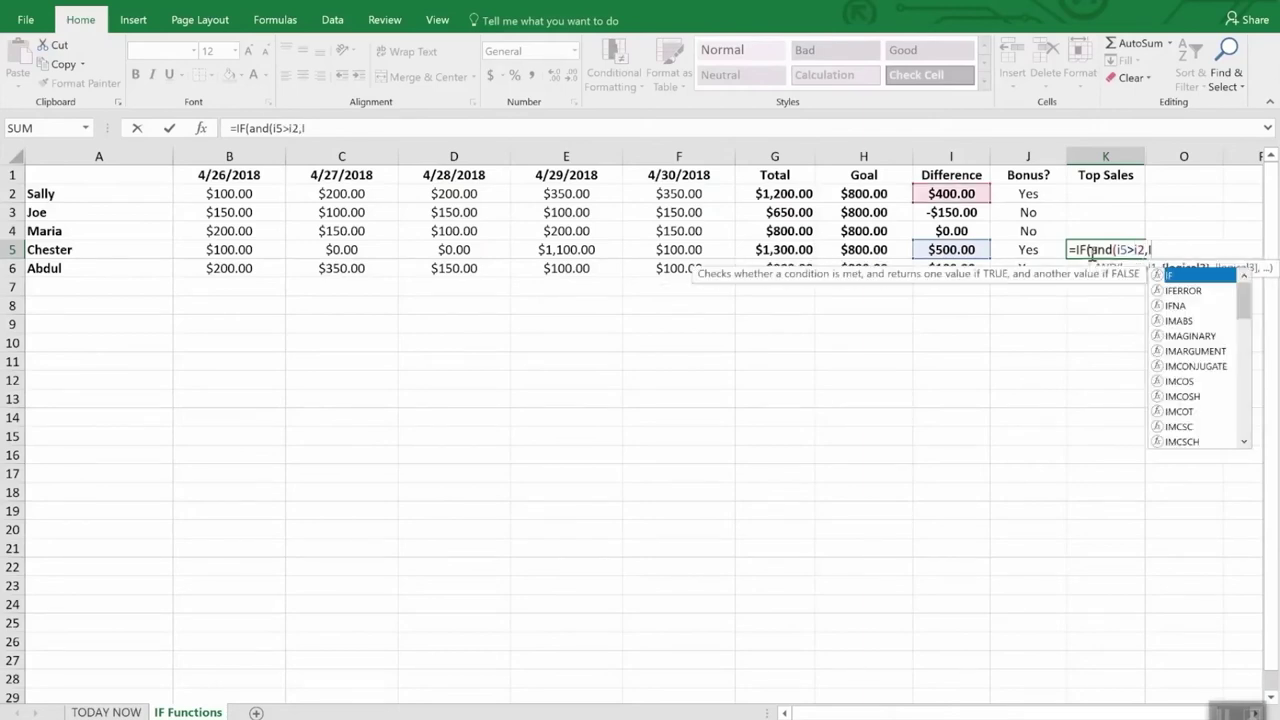
type("5>i")
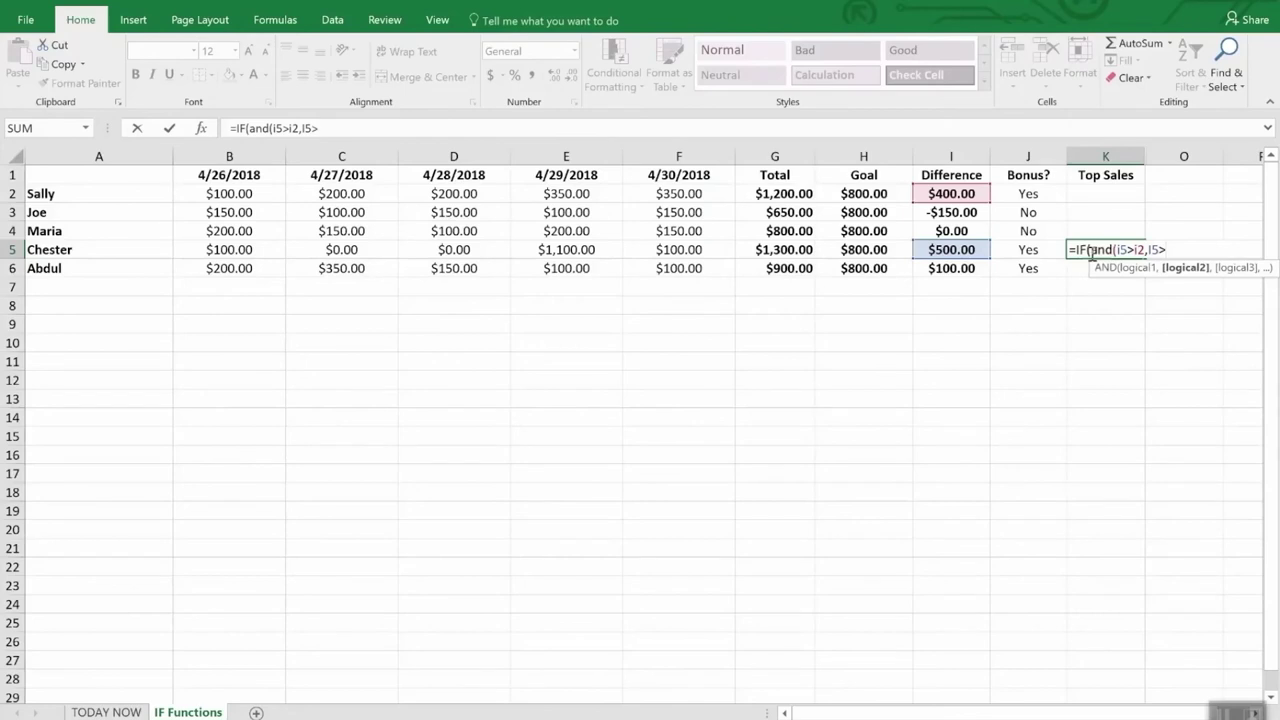
type("3,")
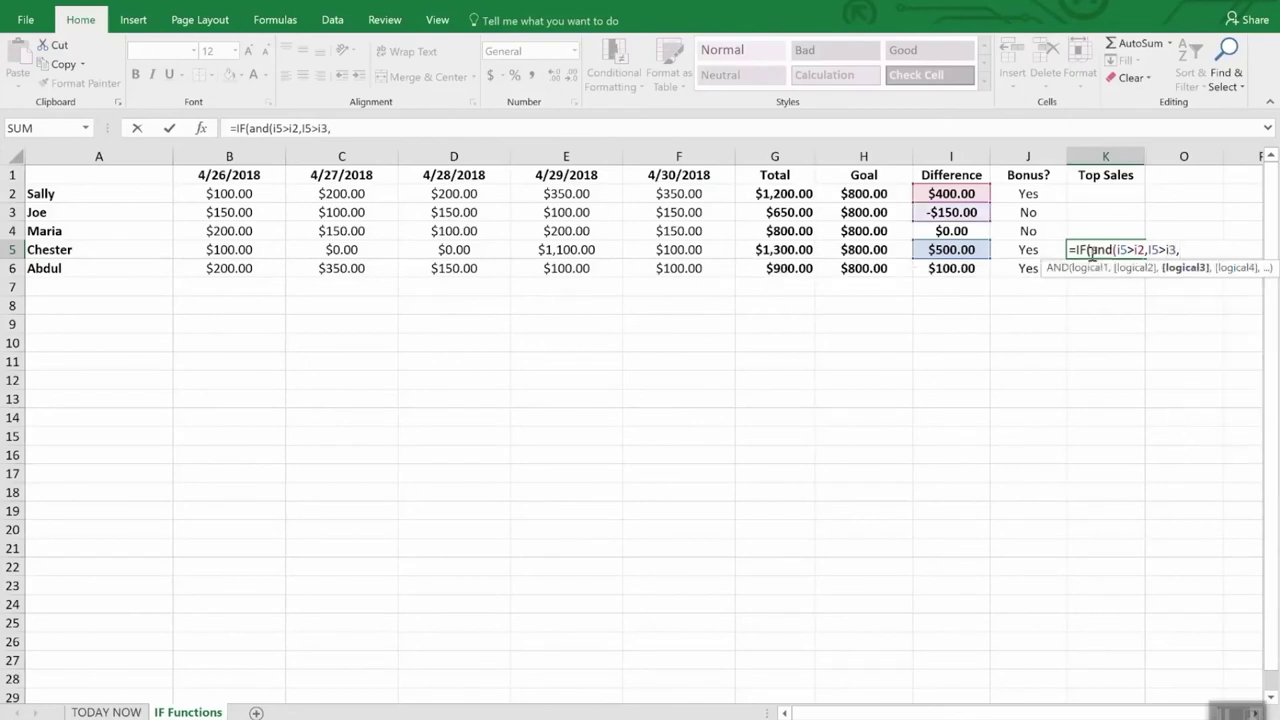
type("I4")
key("BackSpace")
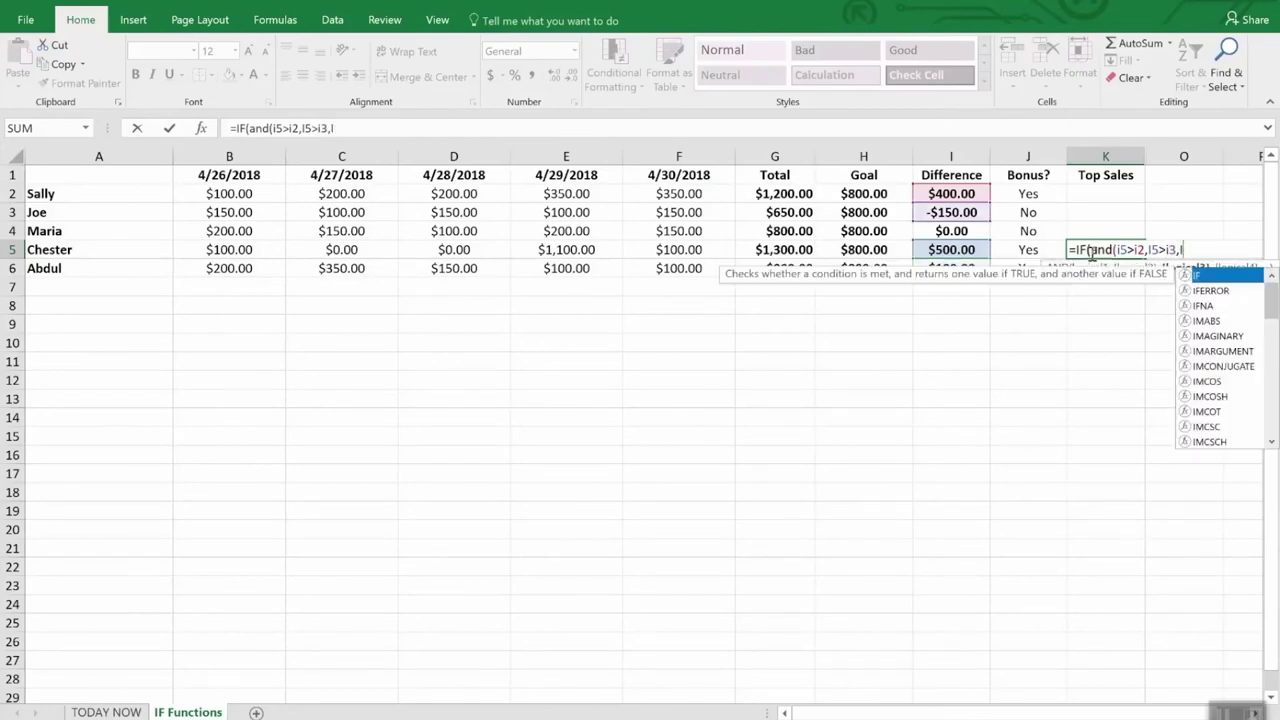
type("4>")
key("BackSpace")
key("BackSpace")
type("5")
type(">i4)")
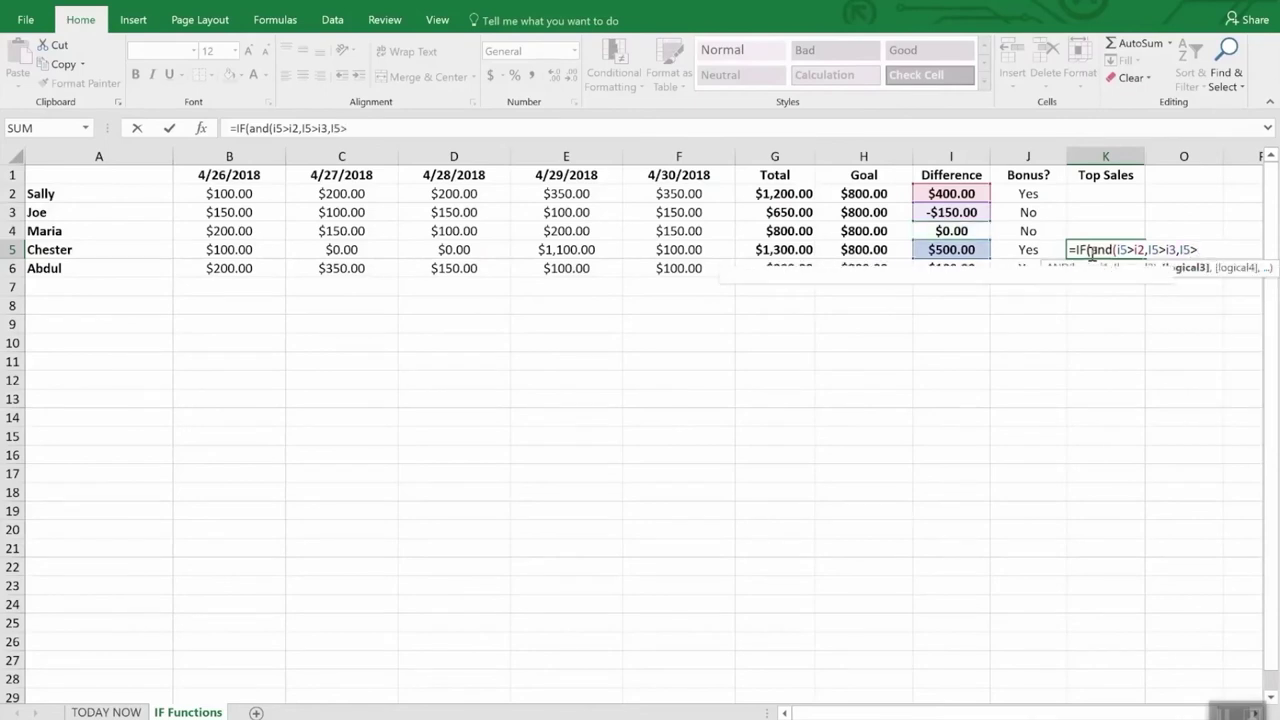
key("BackSpace")
type(",I5>")
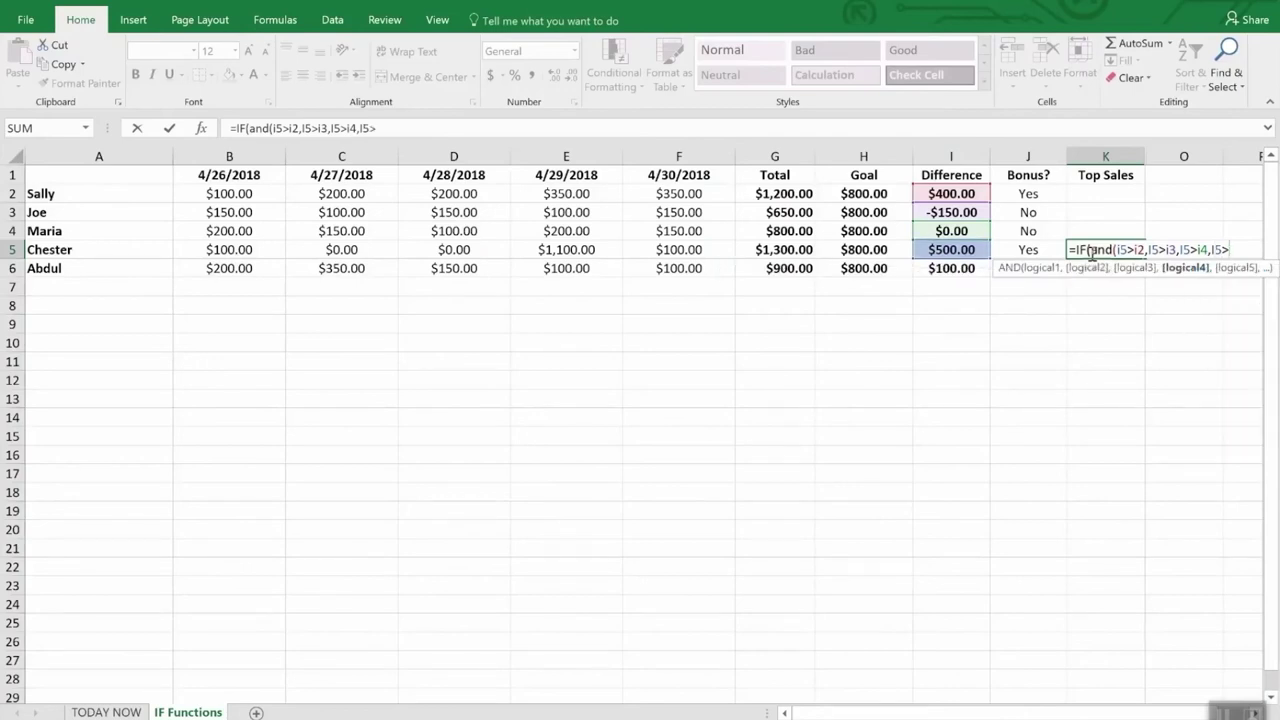
type("i6")
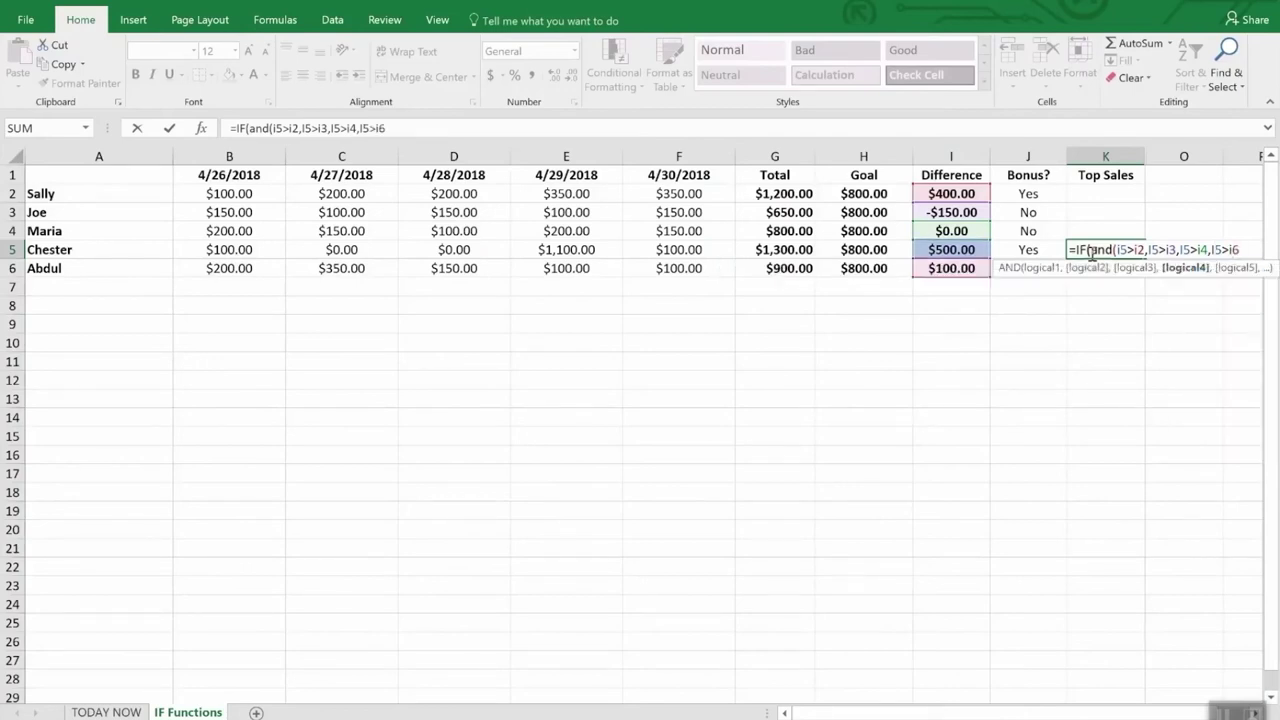
type("),\"W")
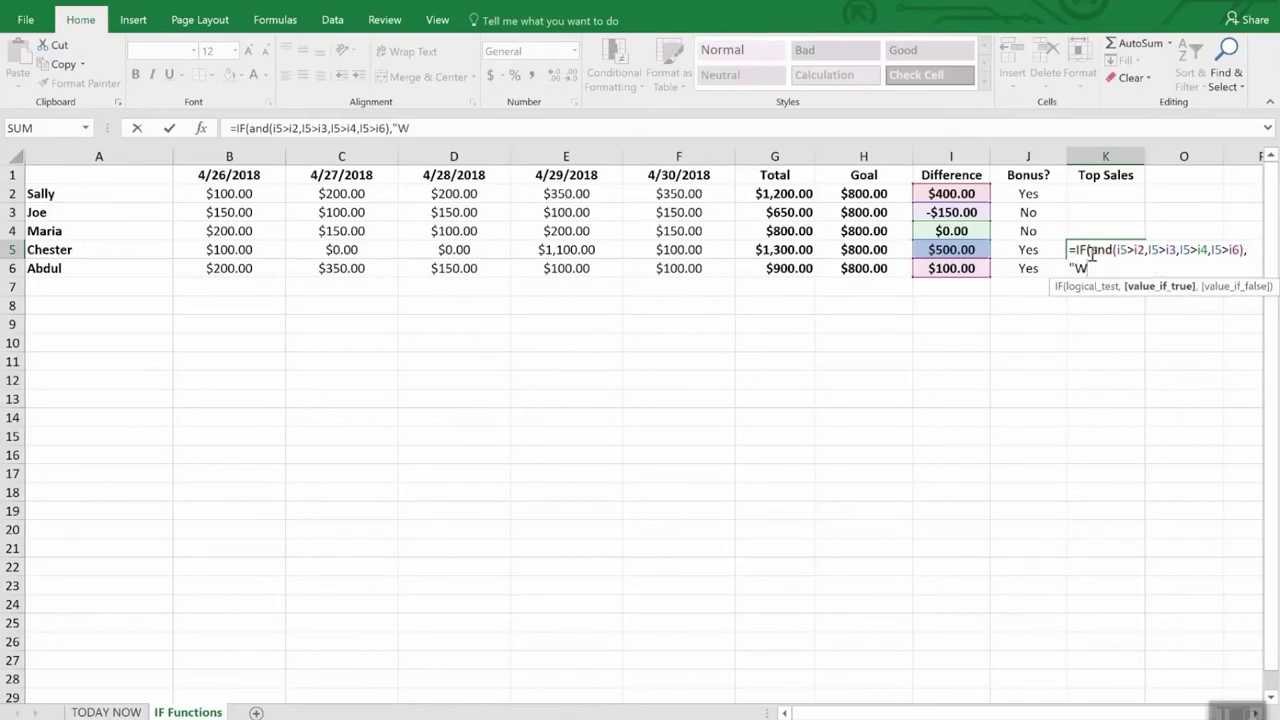
type("INNER\",")
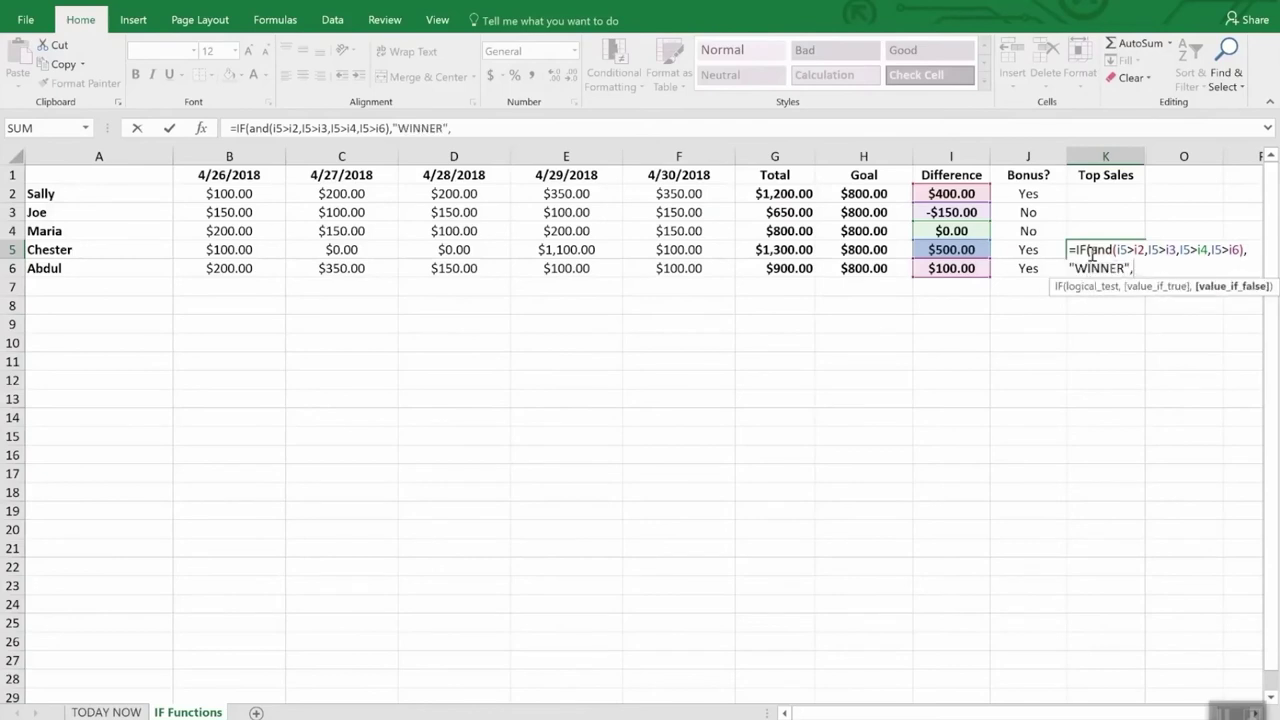
type("\"\")")
key("Return")
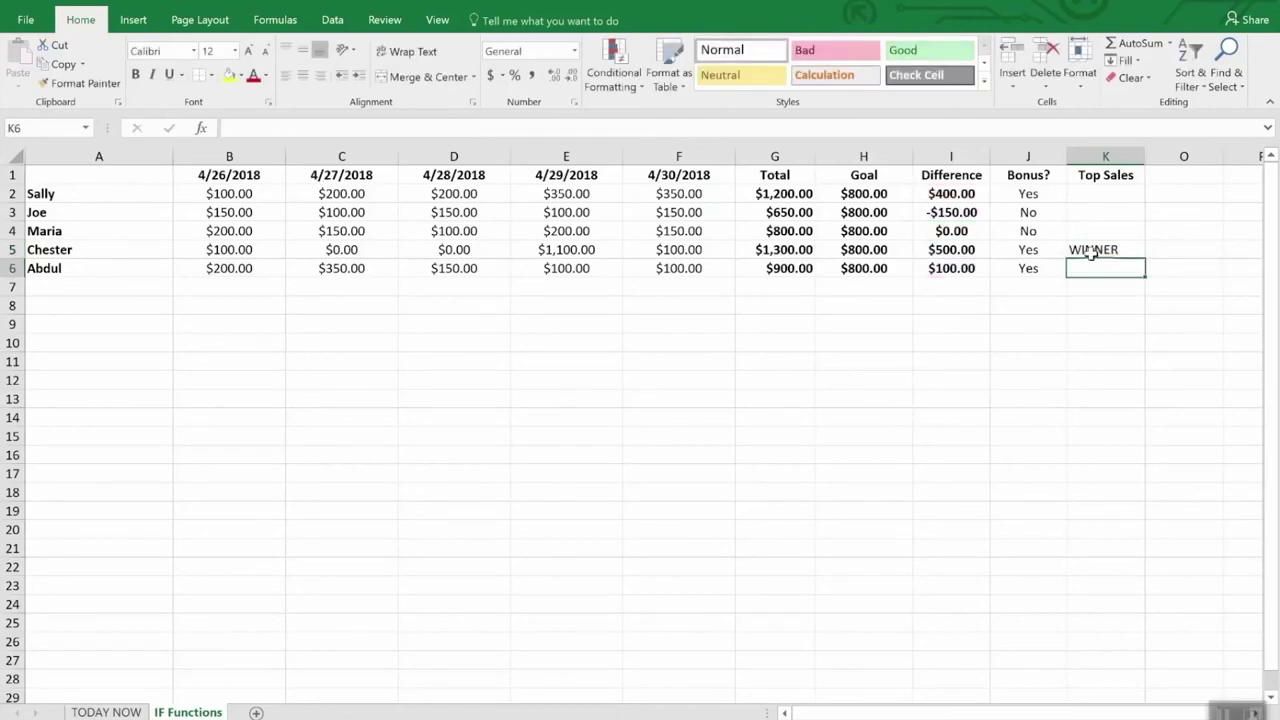
Unhide the hidden columns between K and O on the IF Functions sheet
left_click_drag(1132, 156, 1161, 148)
right_click(1162, 151)
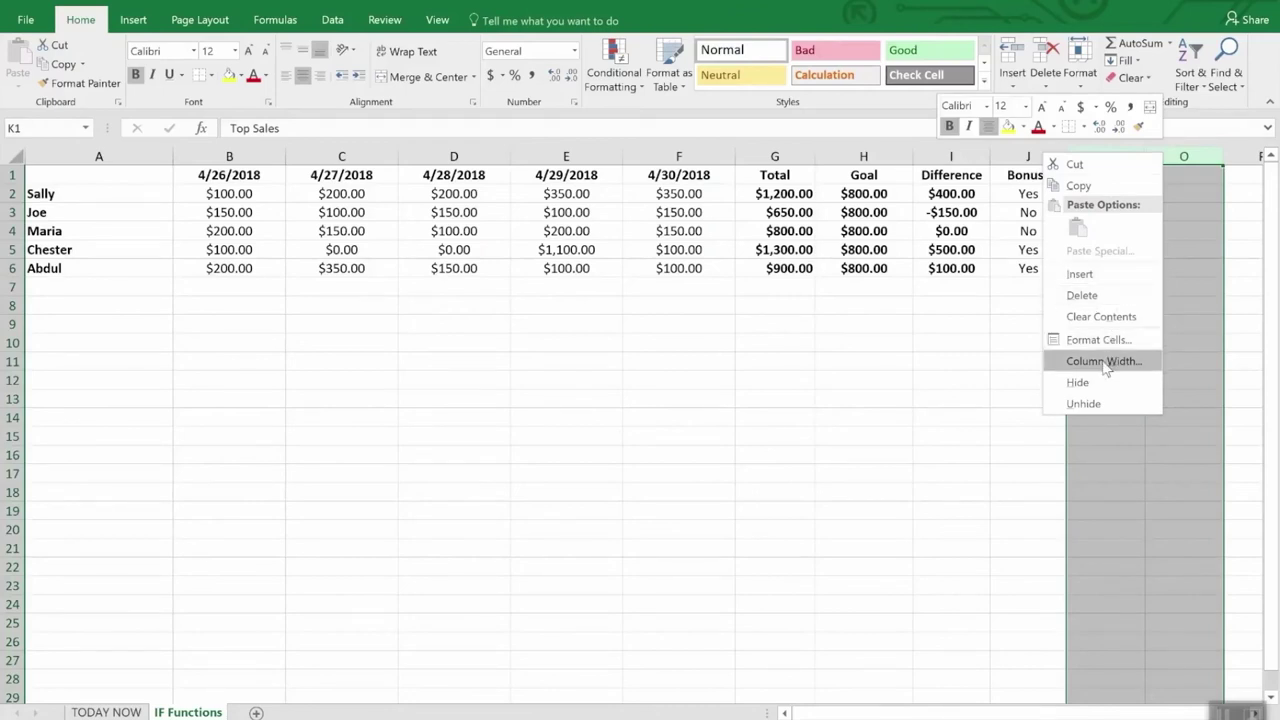
left_click(1090, 403)
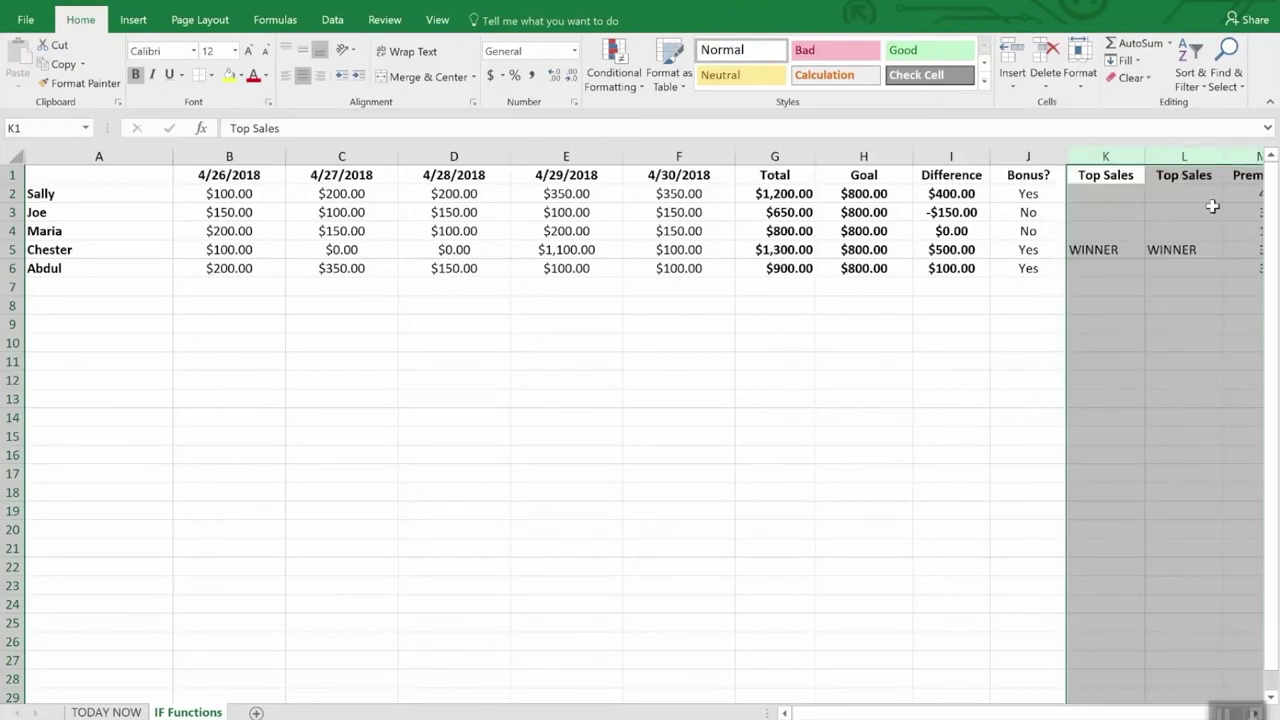
Compare the Top Sales formulas in K5, L2 and L3 by viewing each cell's contents
left_click(1164, 322)
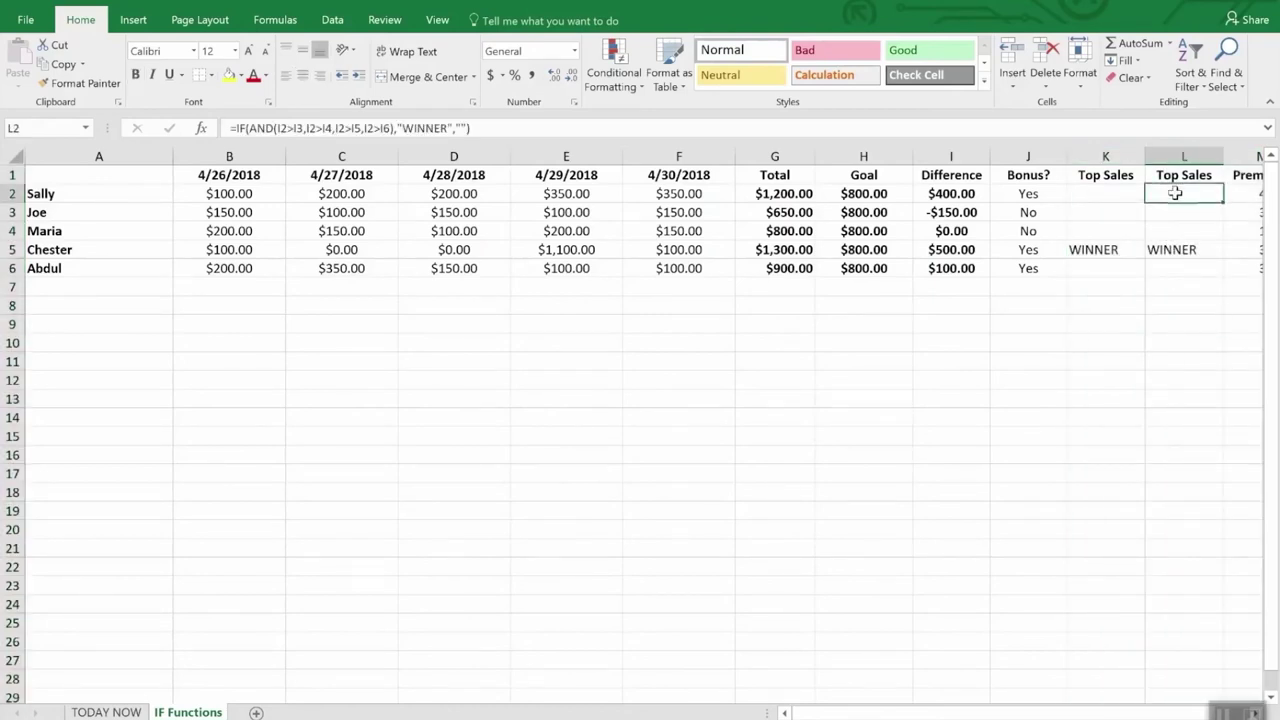
left_click(1121, 251)
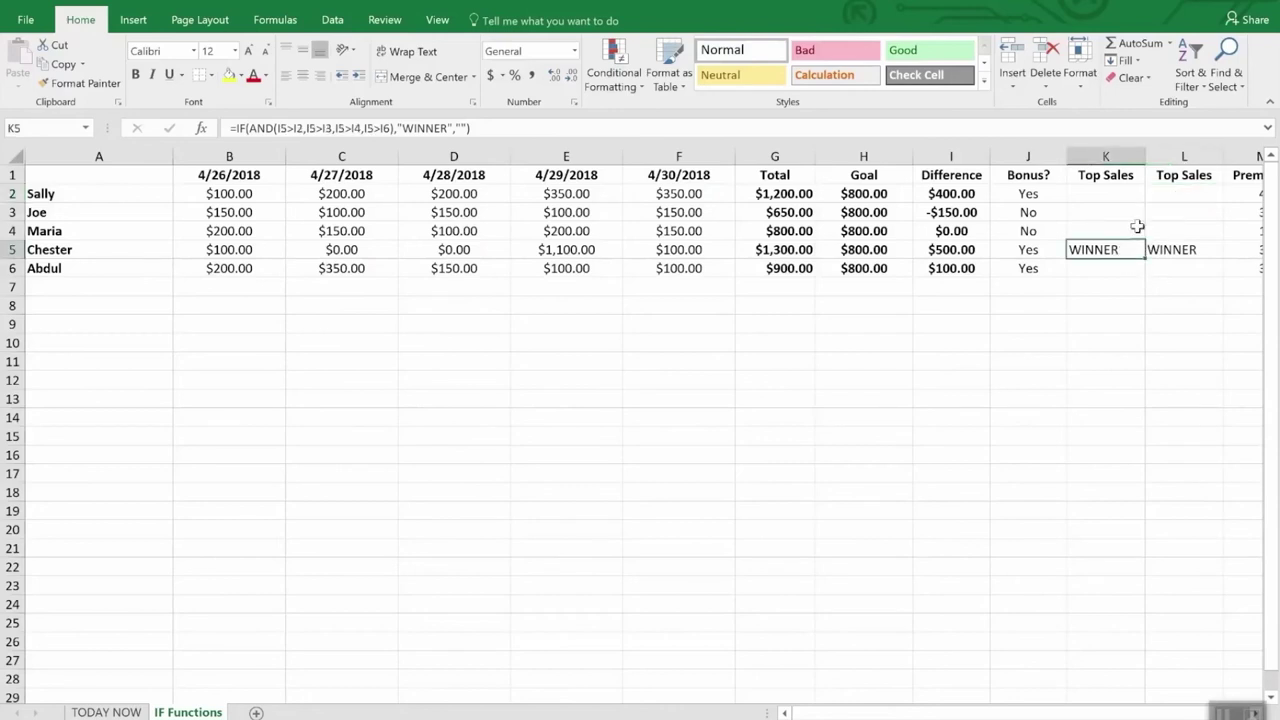
left_click(1170, 196)
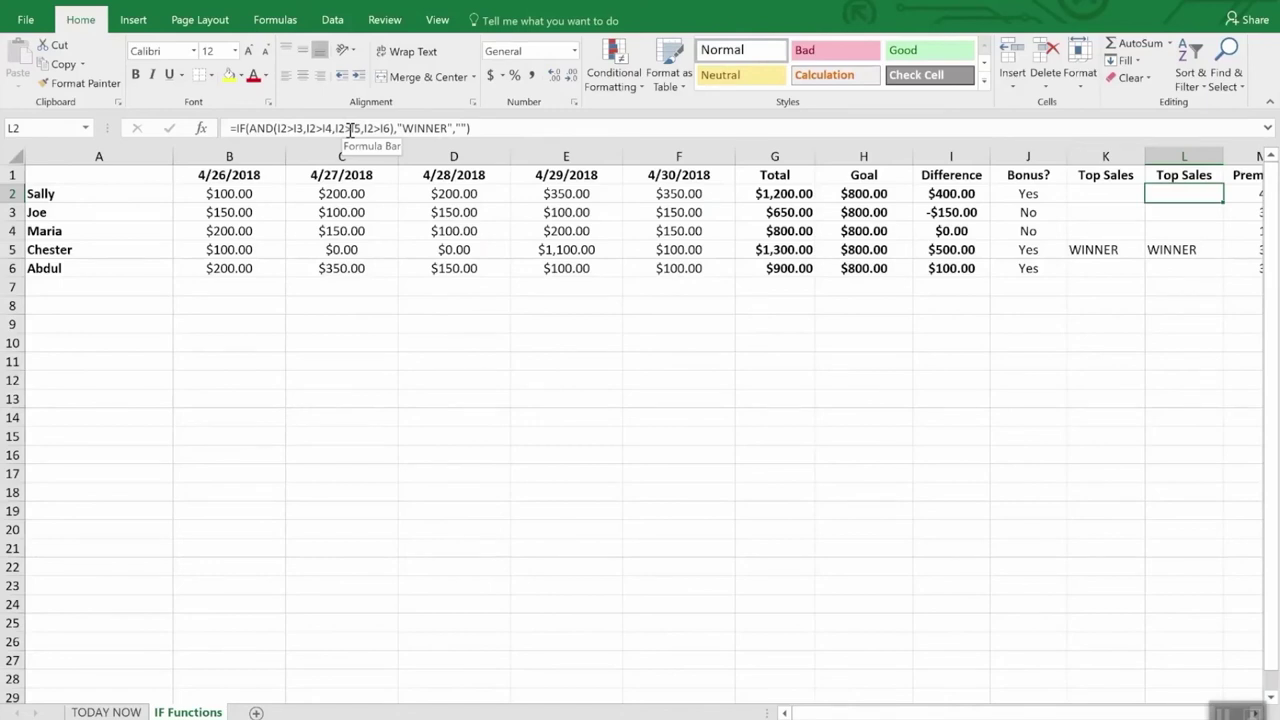
left_click(1166, 211)
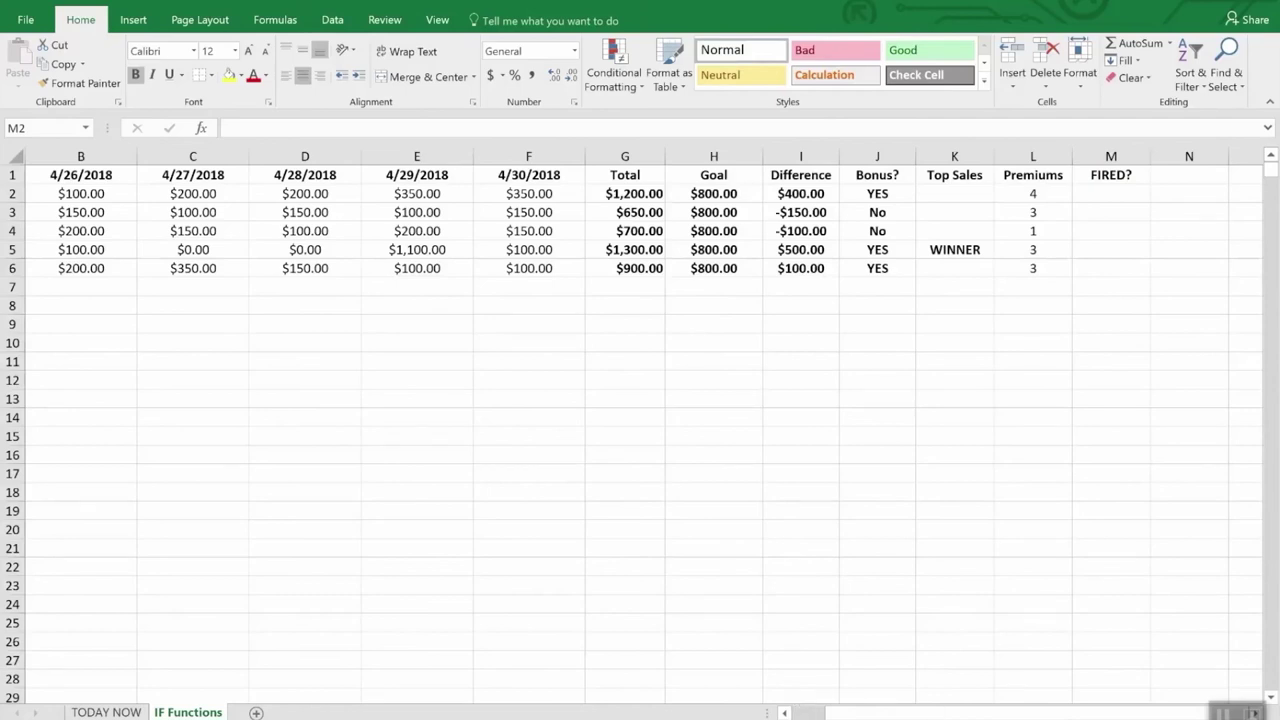
Enter the formula =IF(OR(I2>=0,L2>2),"Safe","FIRED") in M2 of the FIRED? column
left_click(1118, 197)
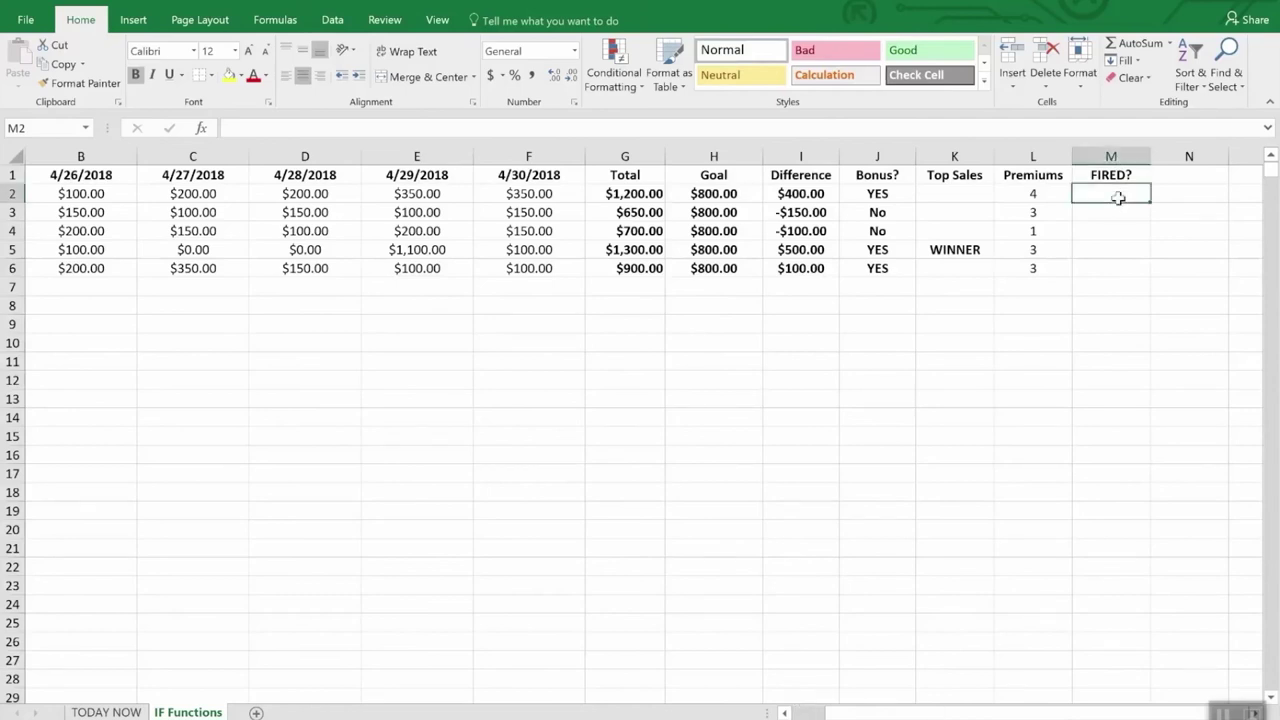
type("=")
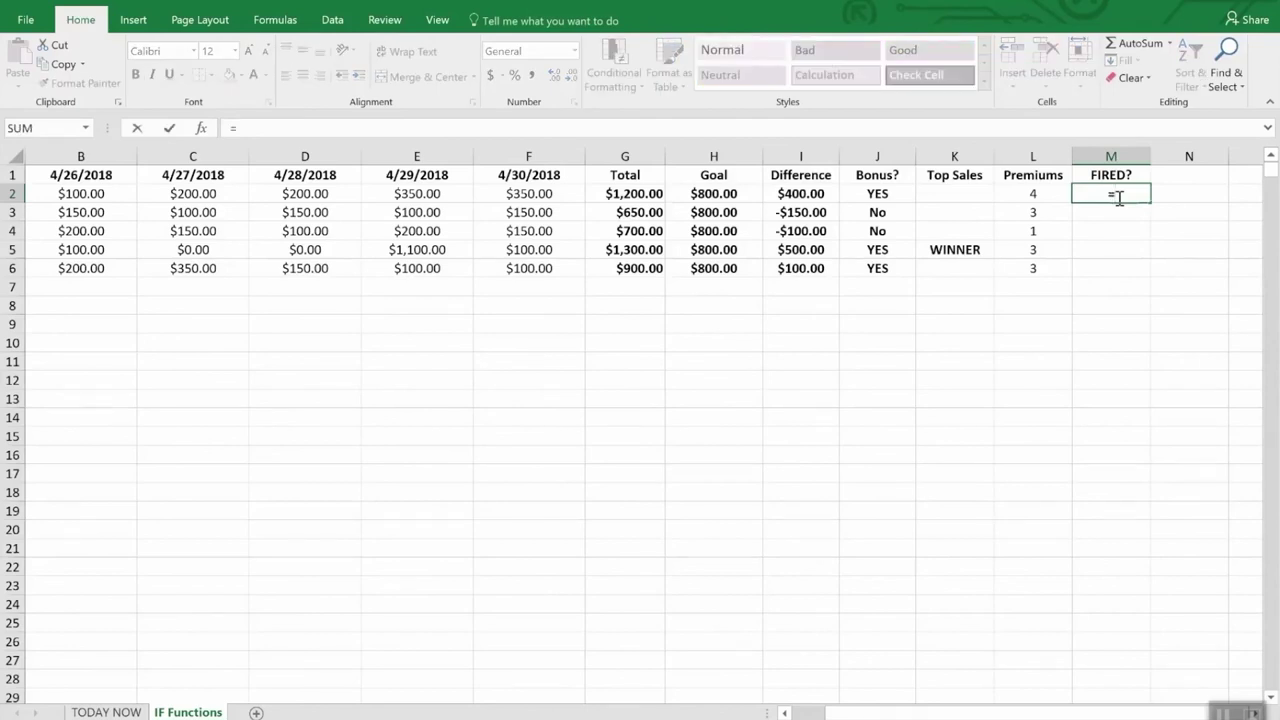
type("if(or")
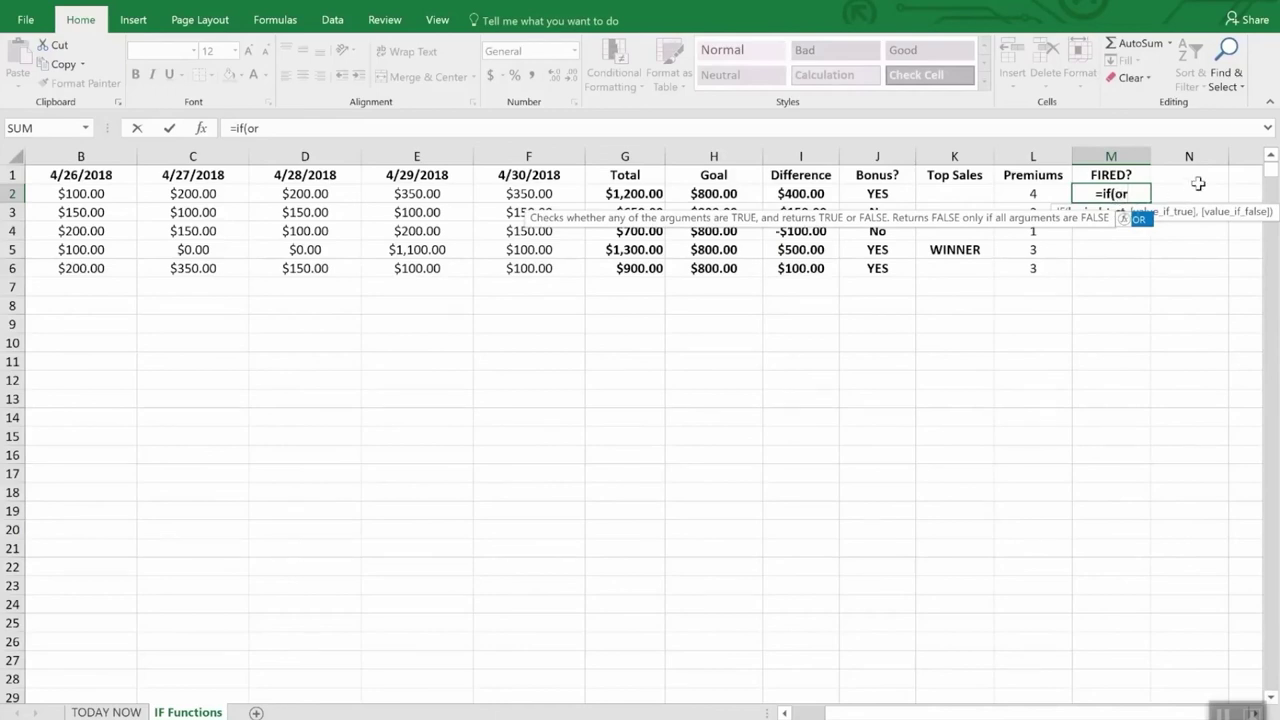
type("(")
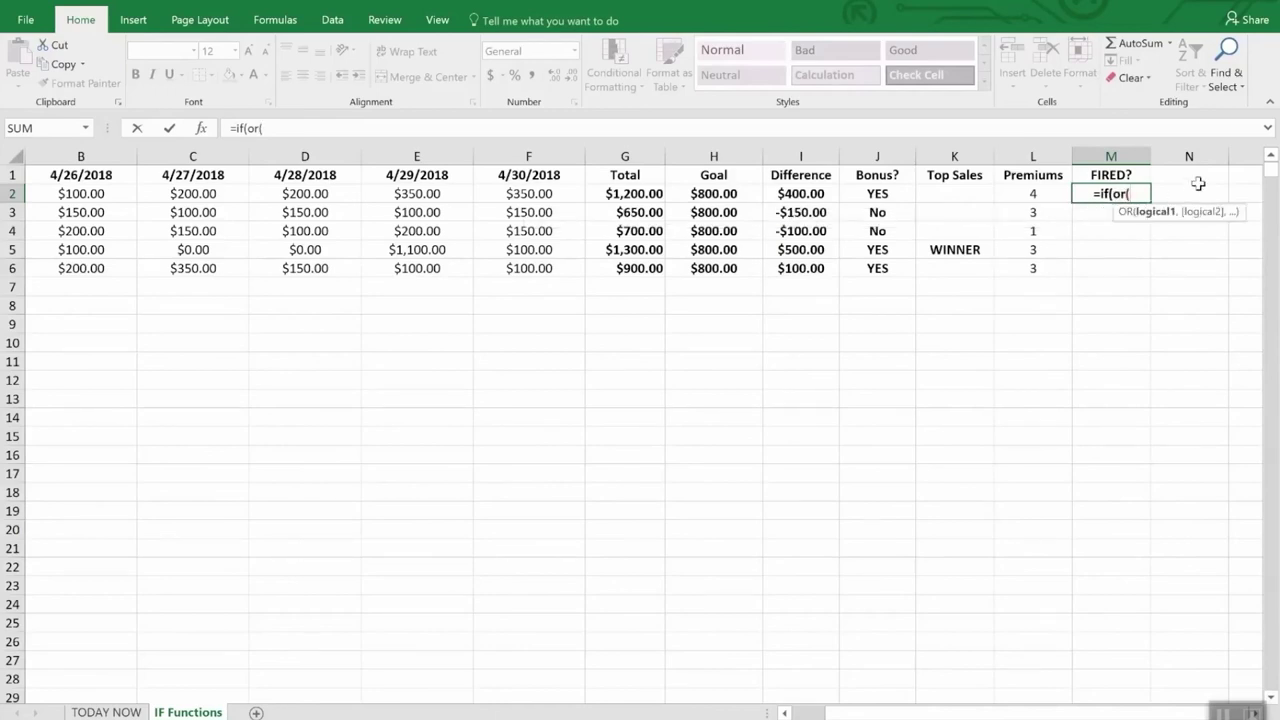
type("i2")
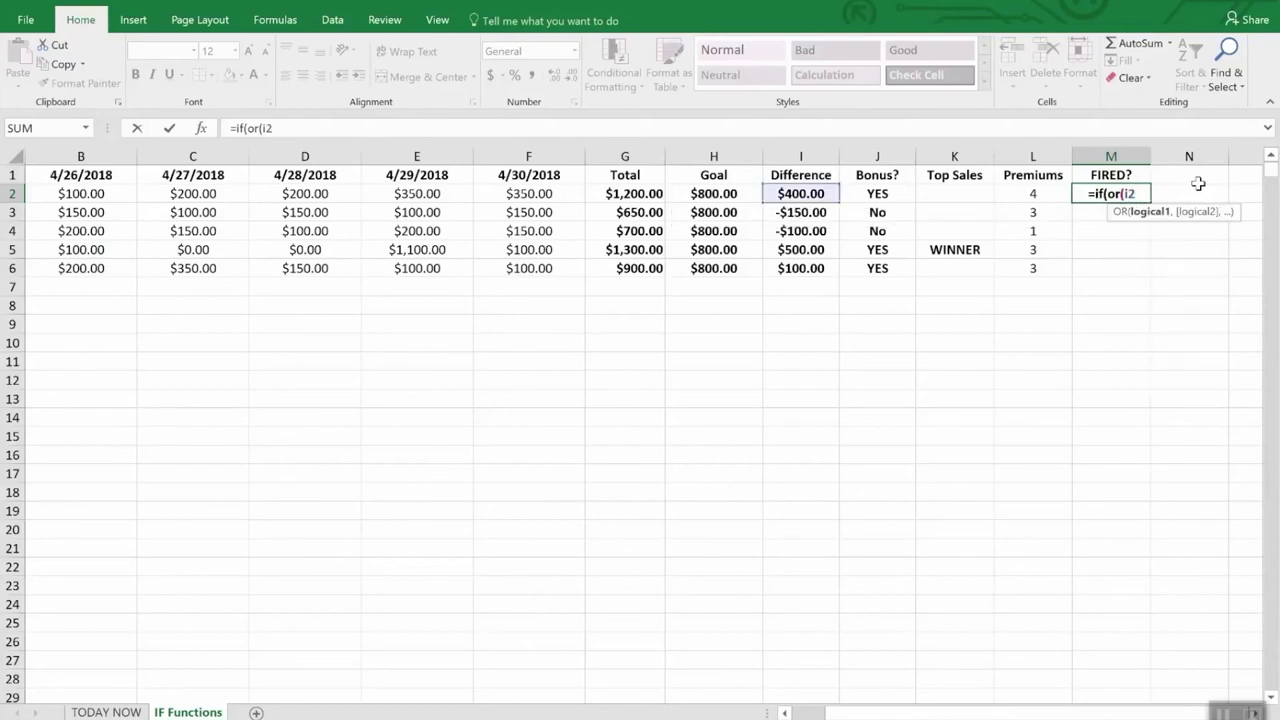
type(">")
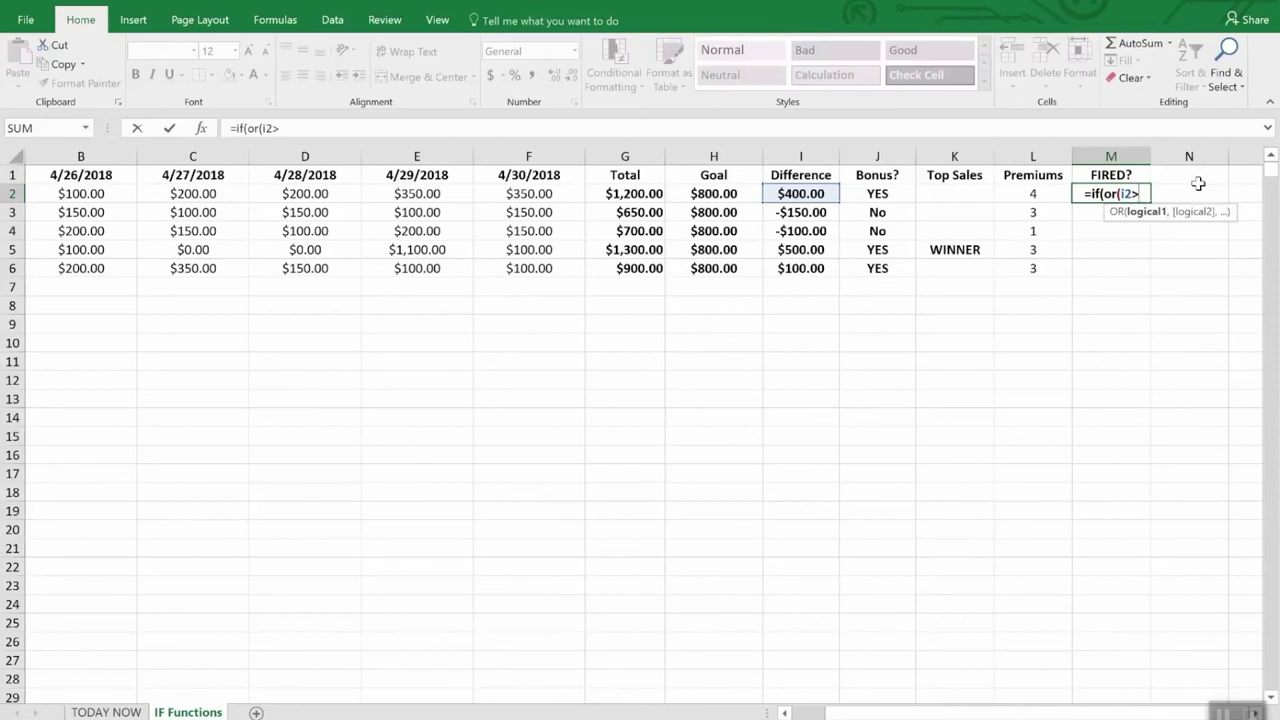
type("=")
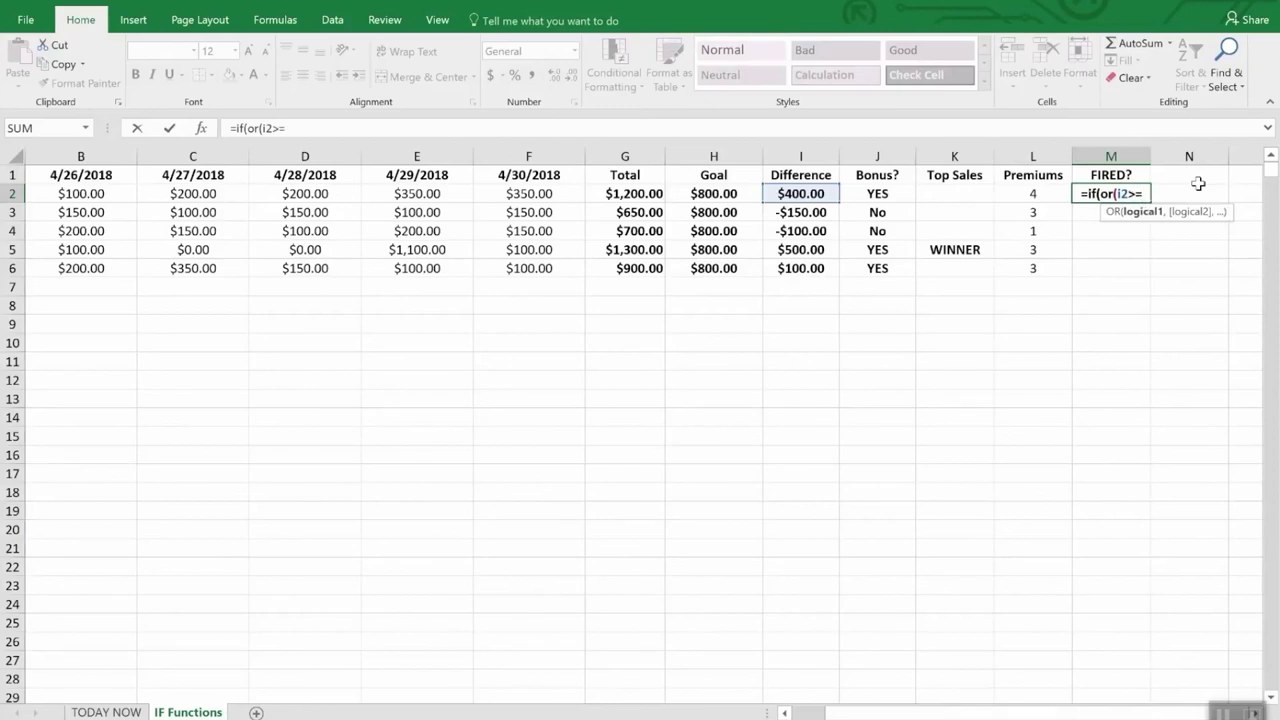
type("0,")
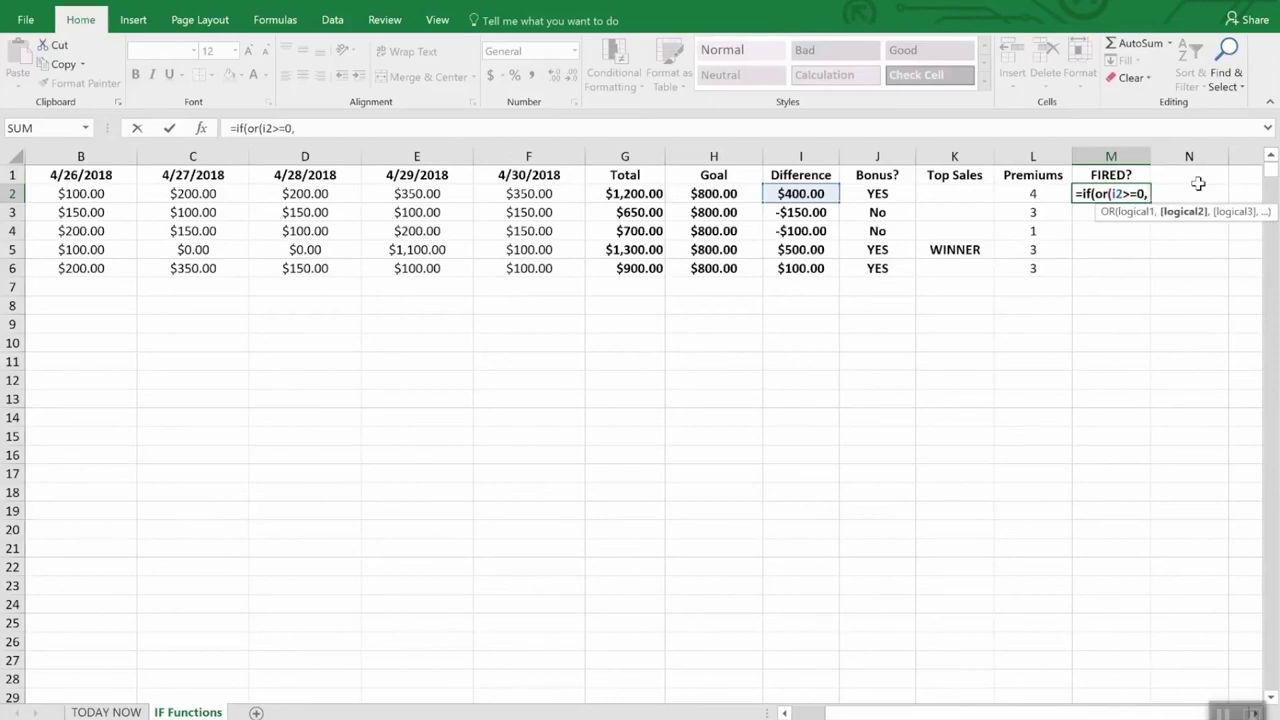
type("l2>")
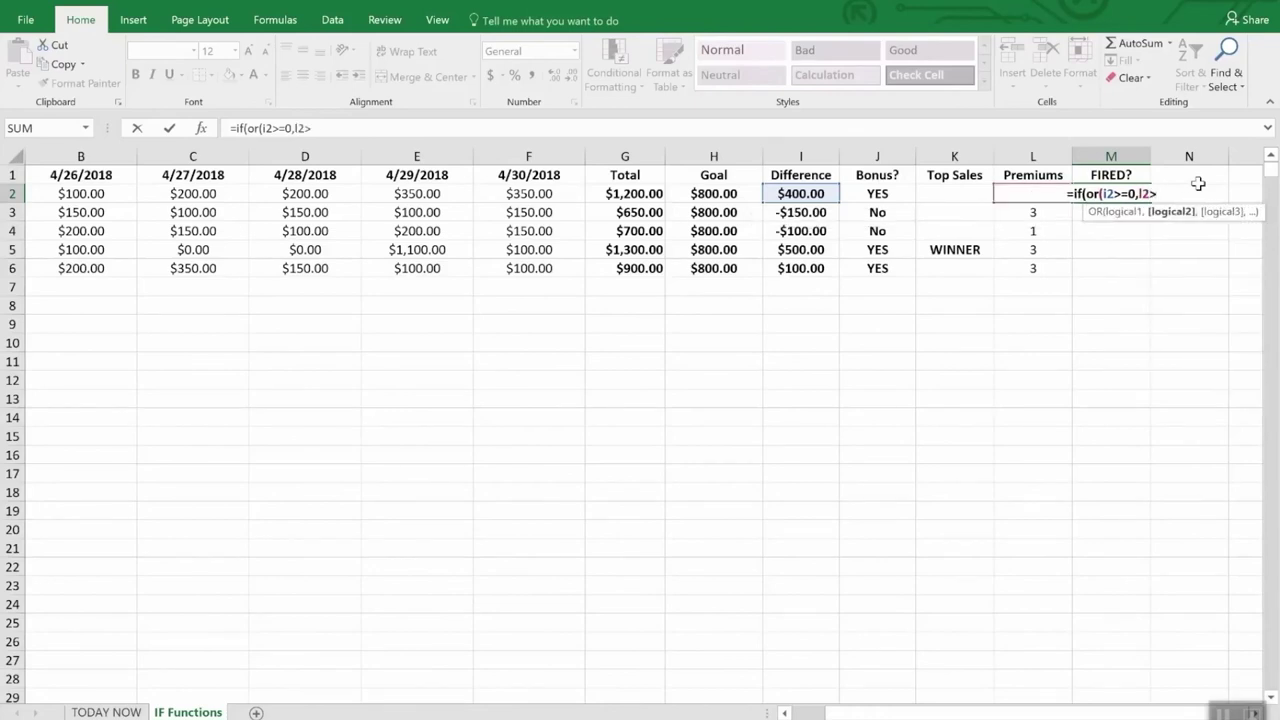
type("2)")
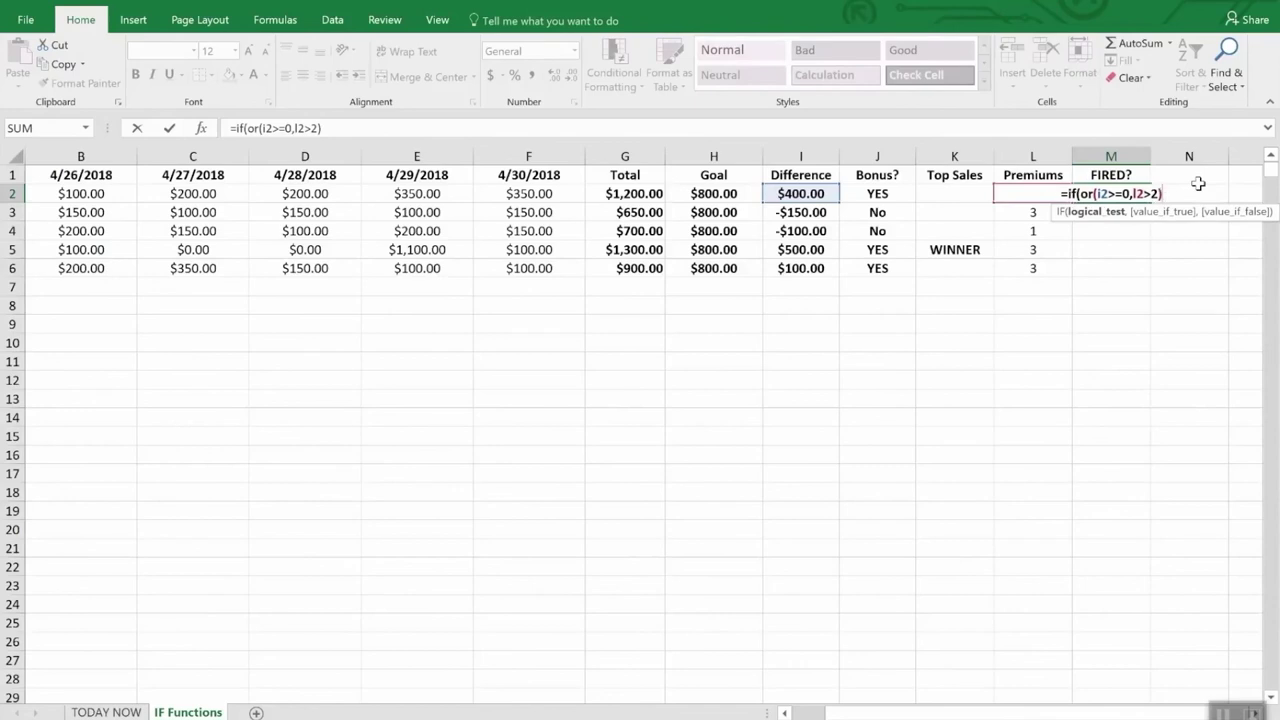
type(",\"S")
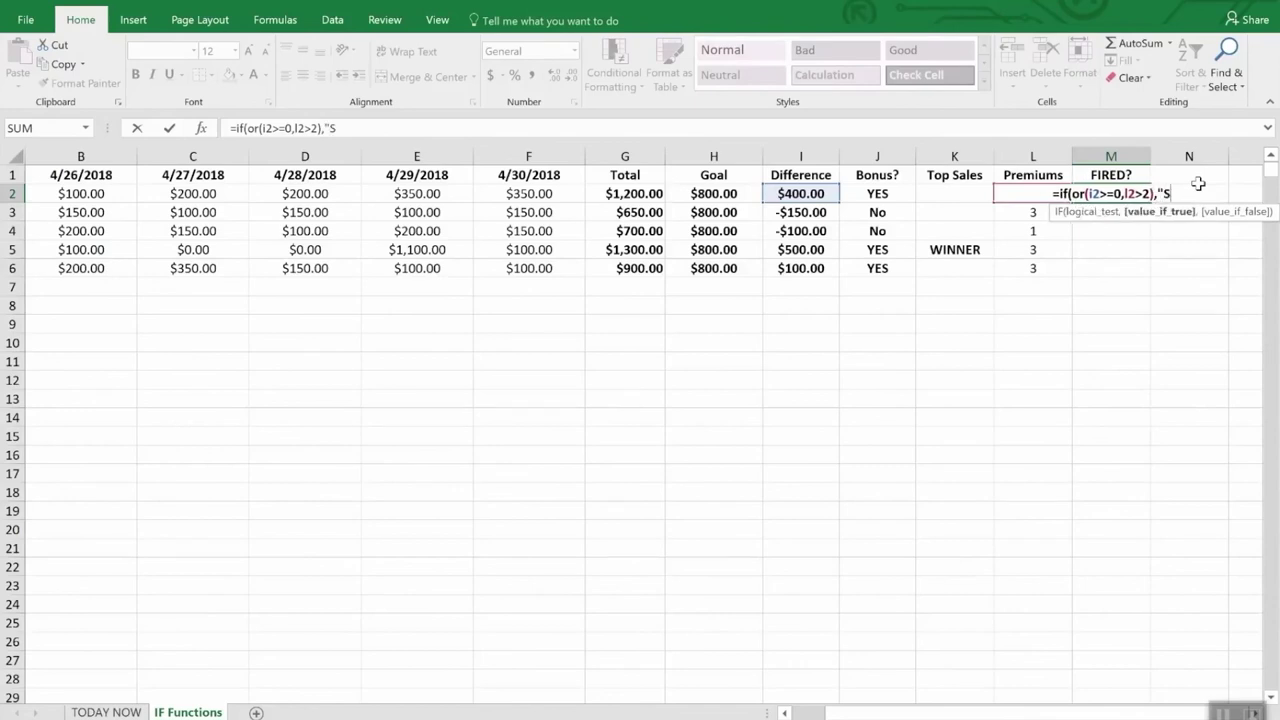
type("afe\",\"")
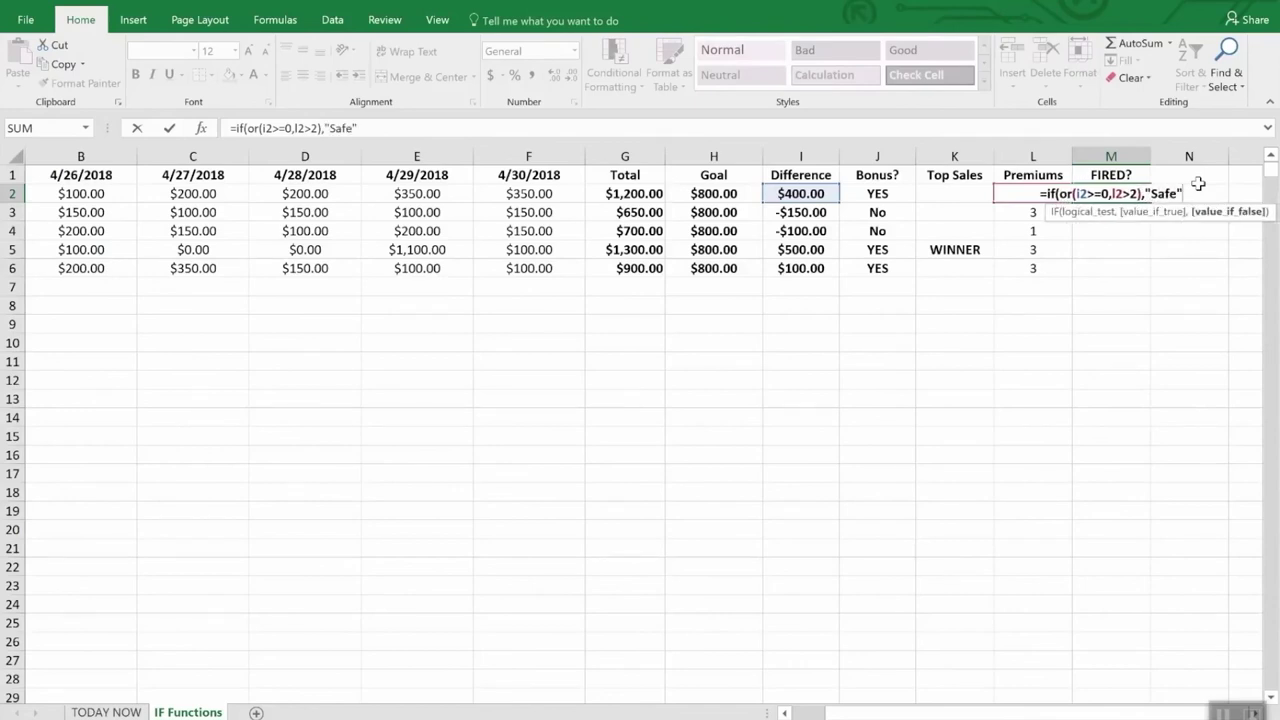
type("FIRED\"")
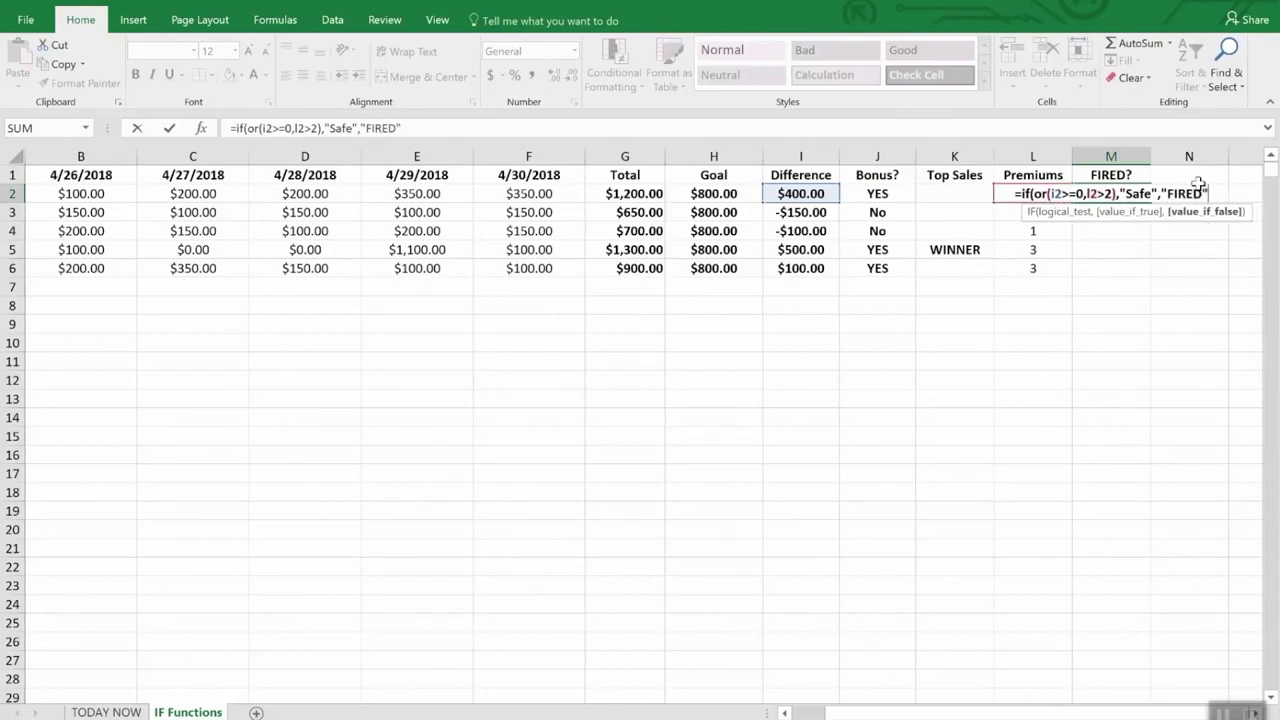
key("Return")
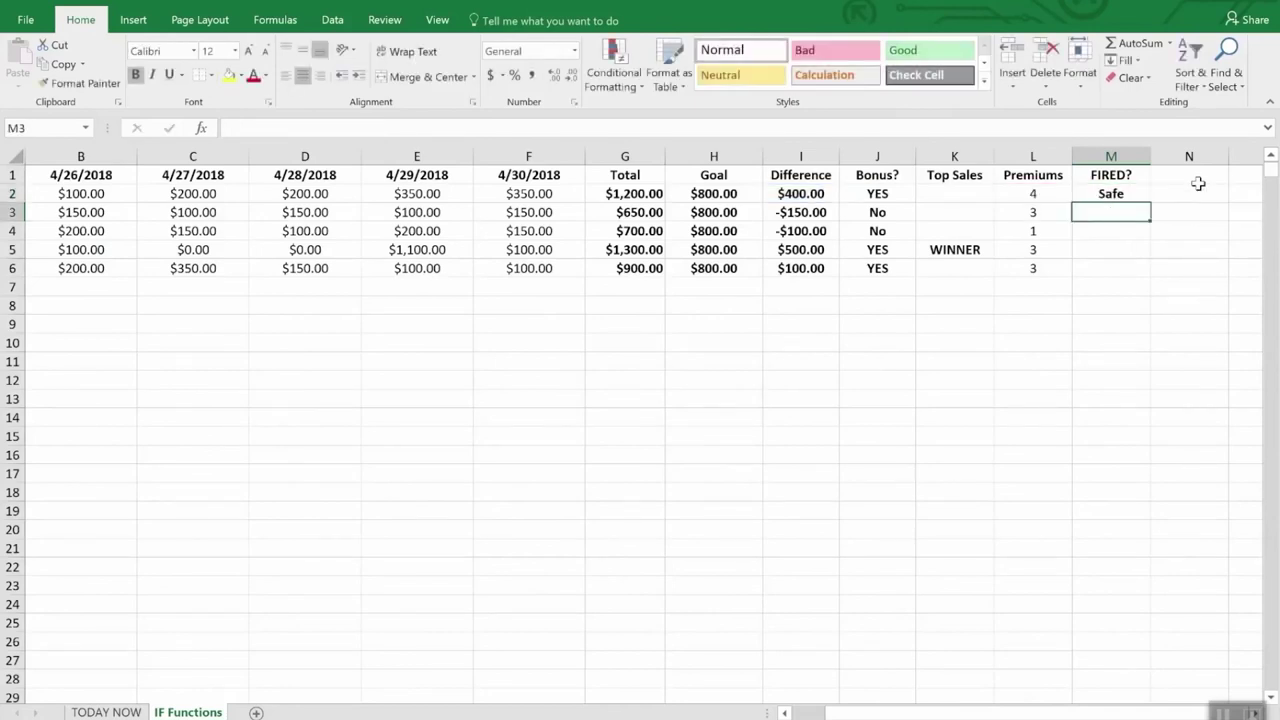
Fill the M2 formula down through M6 and check row 4's Difference and Premiums cells
key("Down")
key("Up")
key("Up")
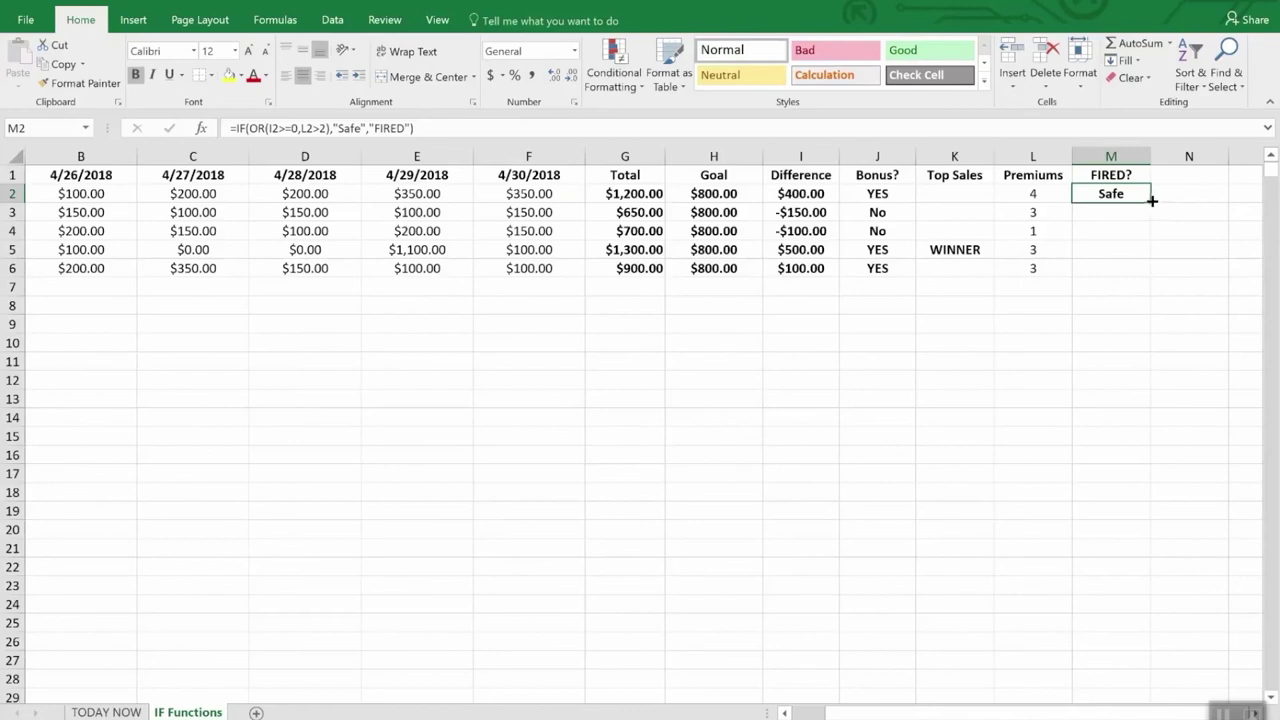
left_click_drag(1151, 201, 1147, 274)
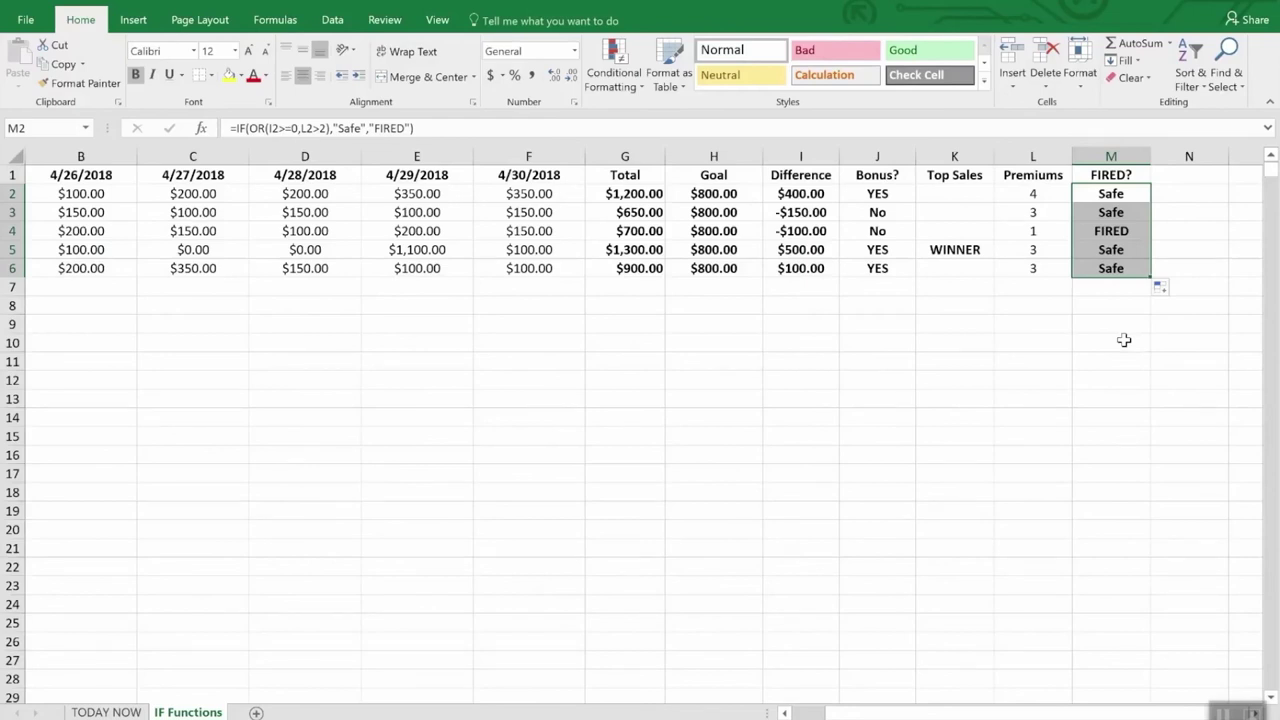
left_click(800, 233)
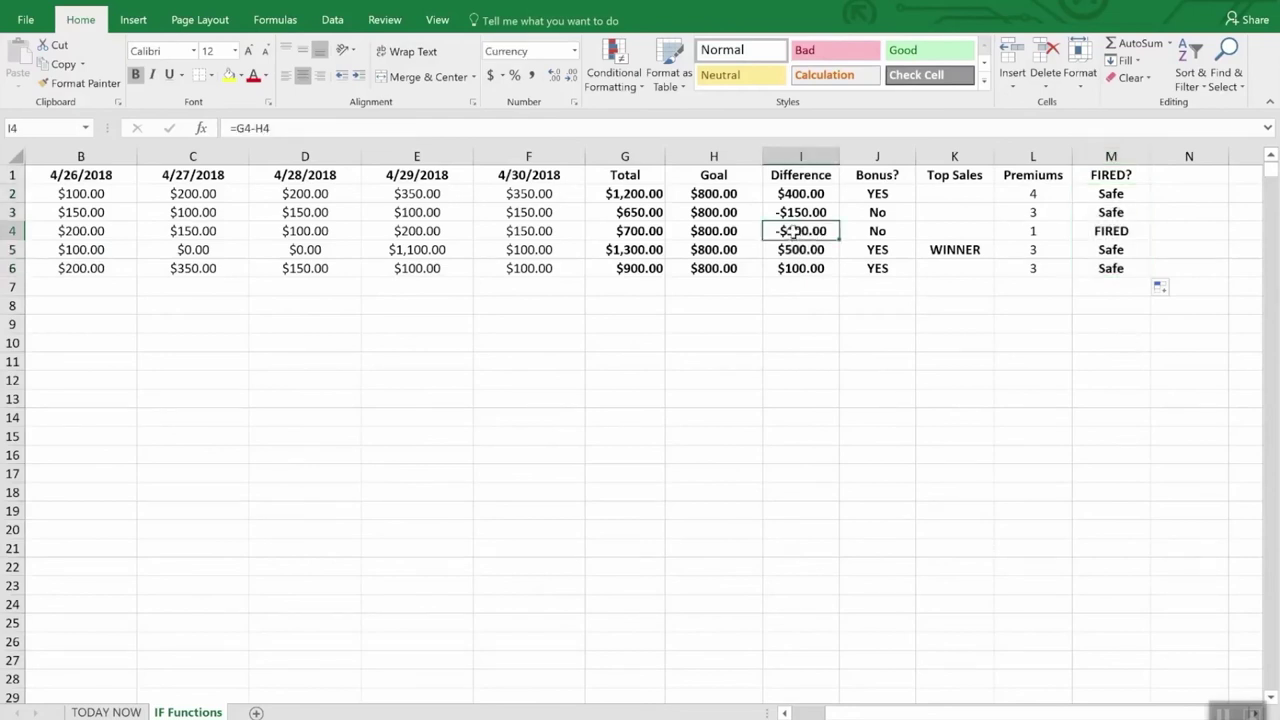
left_click(1038, 230)
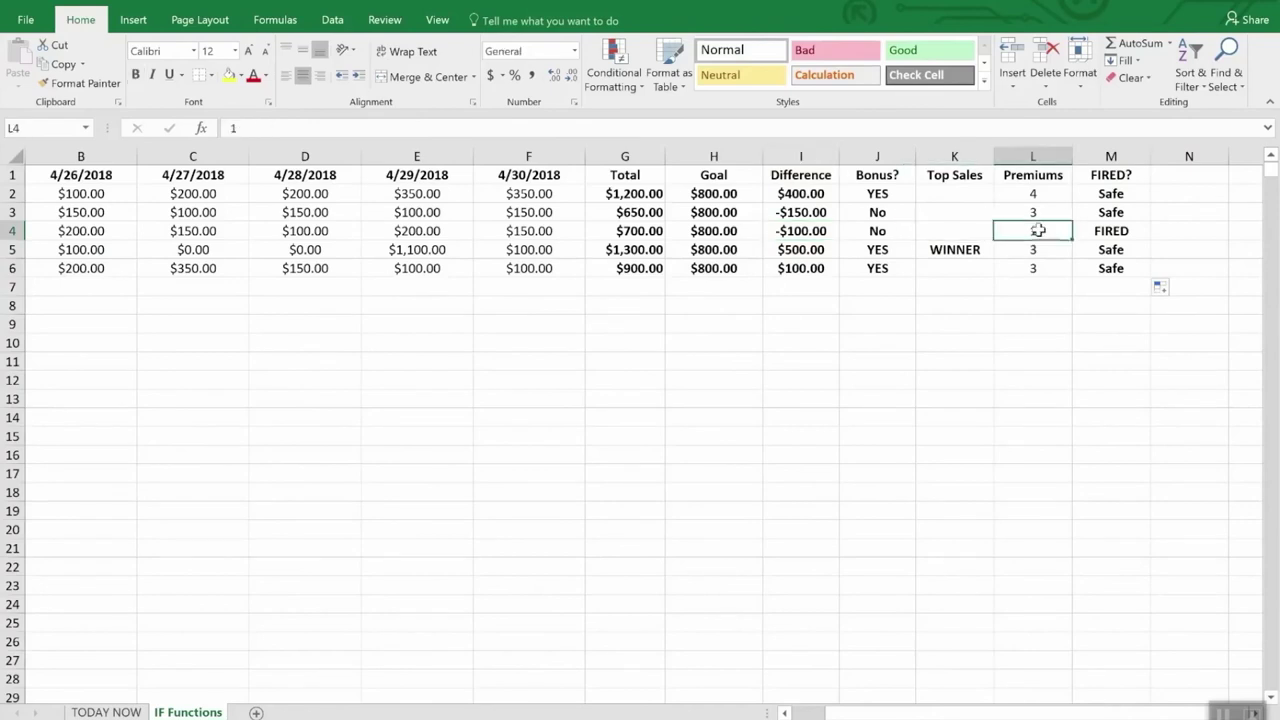